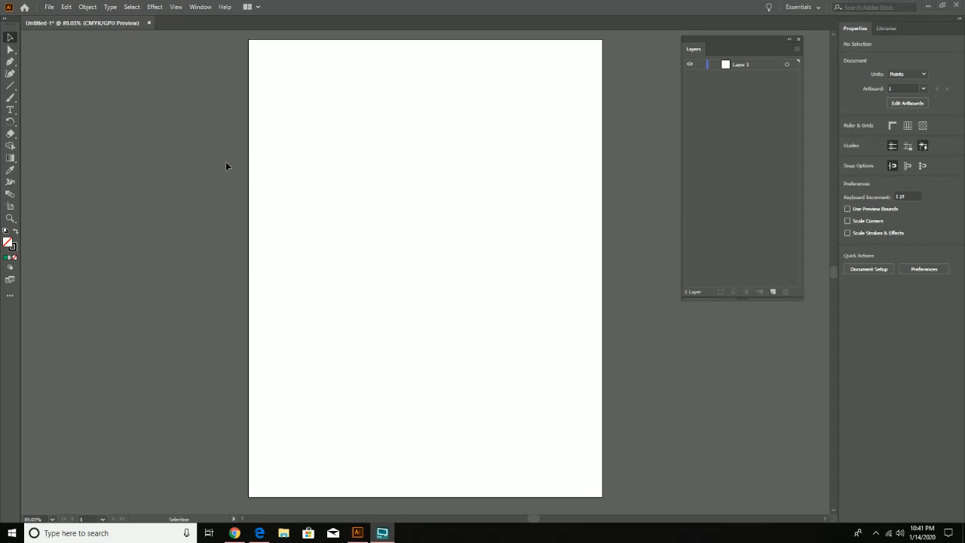
- Draw an open wavy path of five points across the upper artboard with the Curvature tool, about 477 pt wide and 88 pt high
{"action": "left_click", "coordinate": [11, 74]}
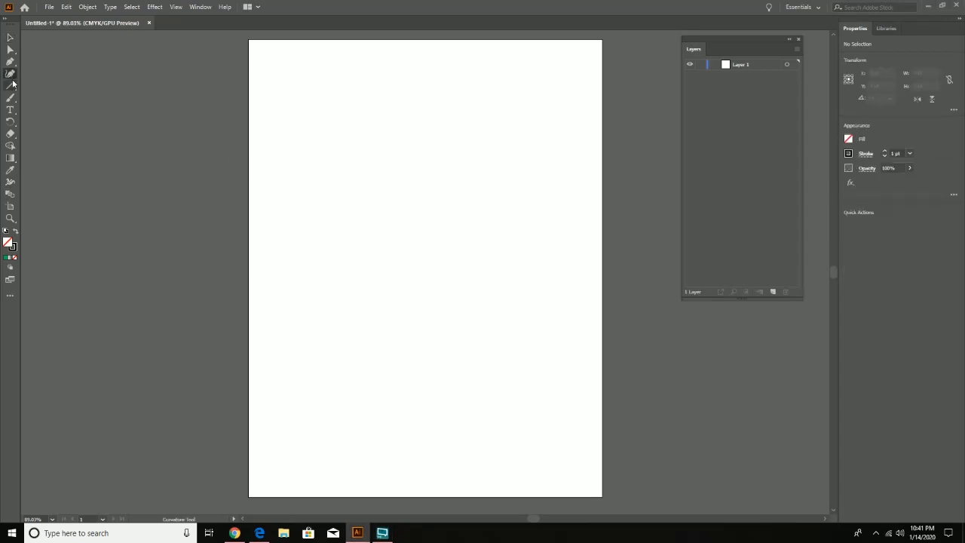
{"action": "left_click", "coordinate": [292, 205]}
{"action": "left_click", "coordinate": [332, 161]}
{"action": "left_click", "coordinate": [407, 199]}
{"action": "left_click", "coordinate": [477, 158]}
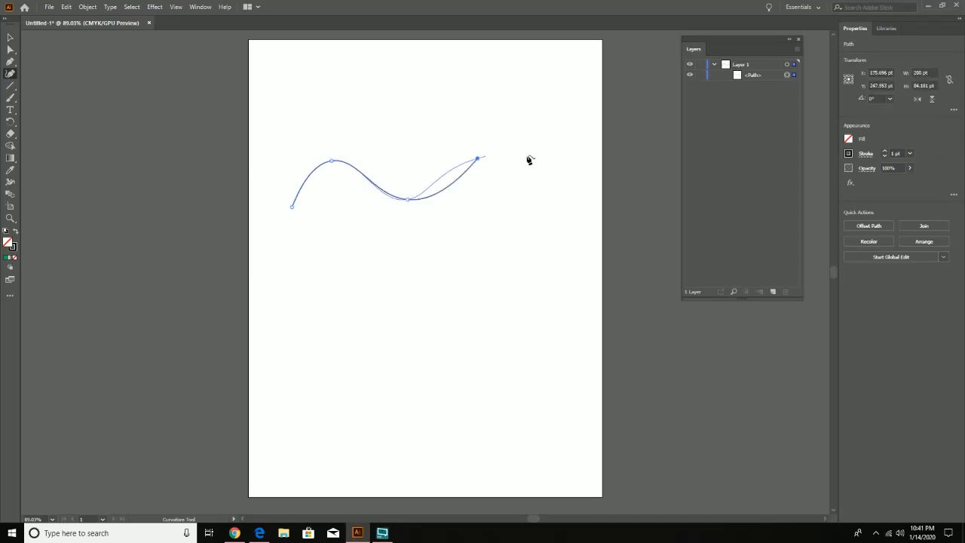
{"action": "left_click", "coordinate": [567, 188]}
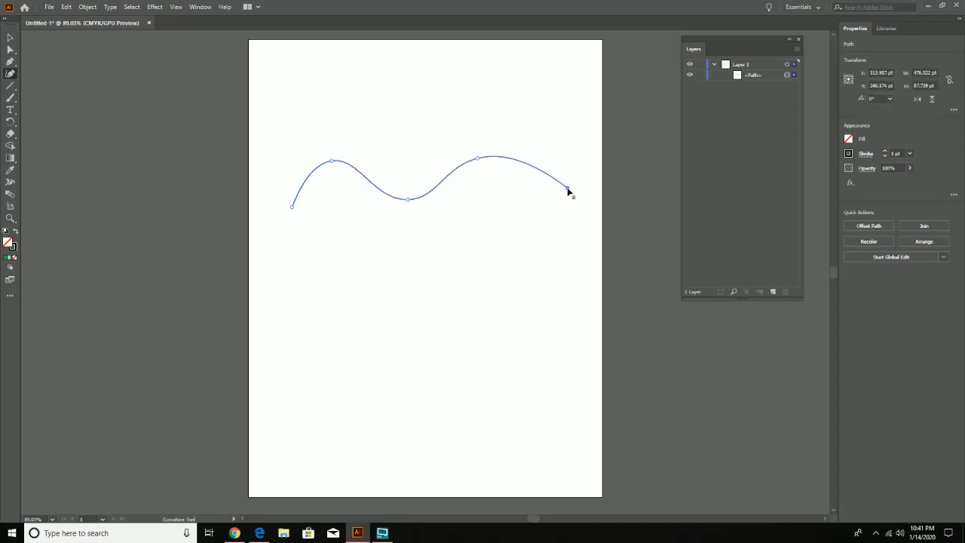
{"action": "key", "text": "v"}
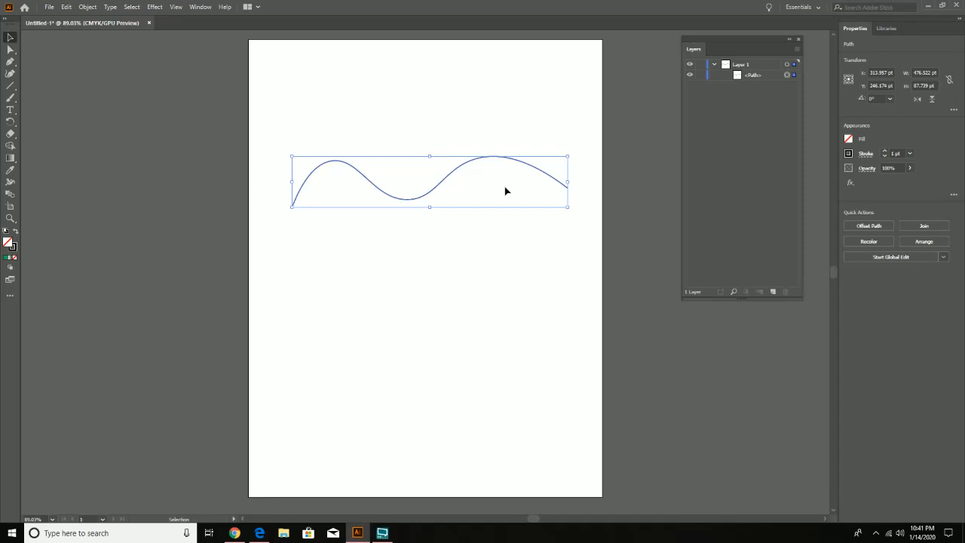
{"action": "left_click", "coordinate": [848, 140]}
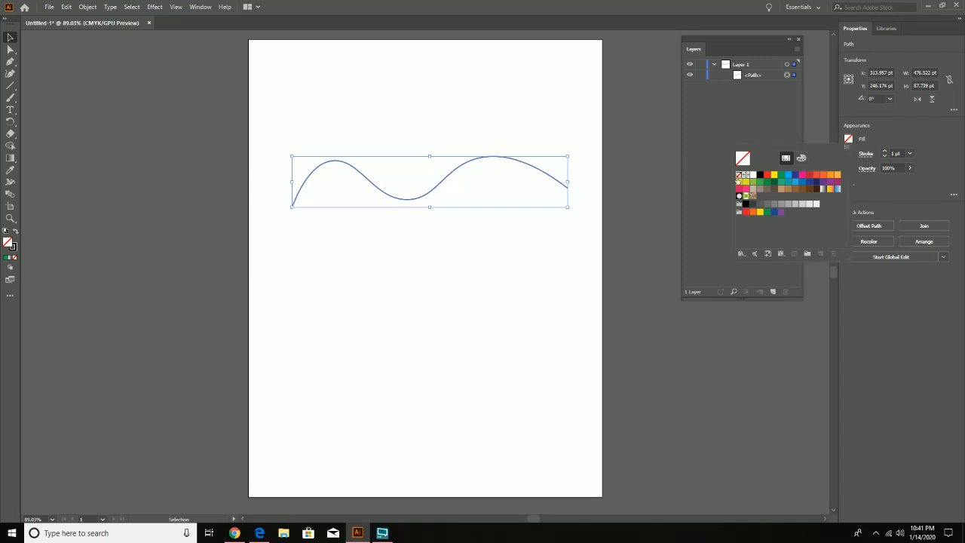
{"action": "left_click", "coordinate": [643, 171]}
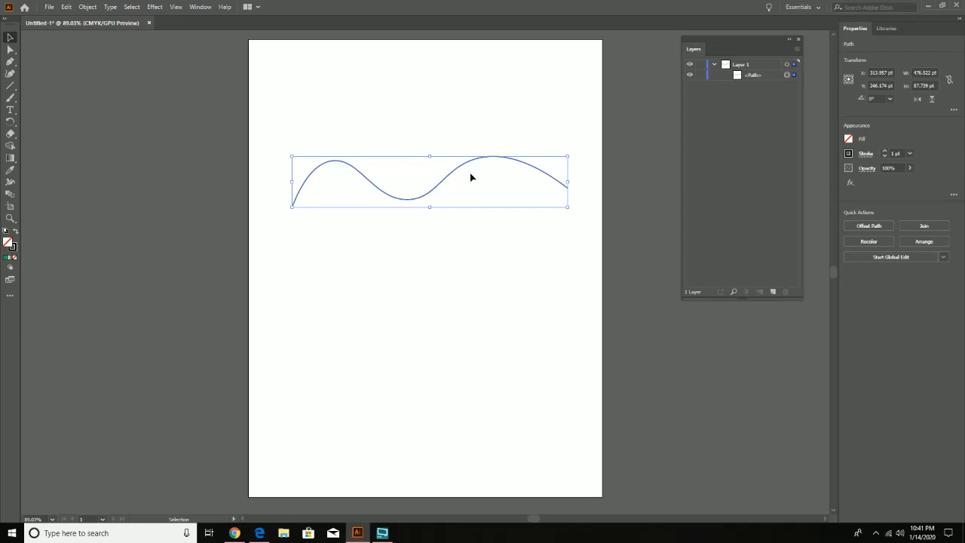
{"action": "left_click", "coordinate": [848, 153]}
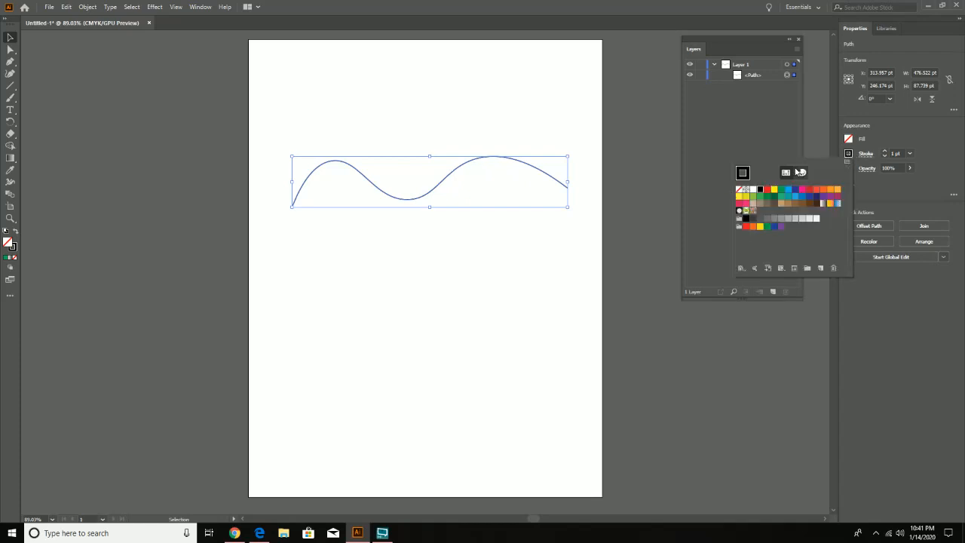
{"action": "left_click", "coordinate": [761, 118]}
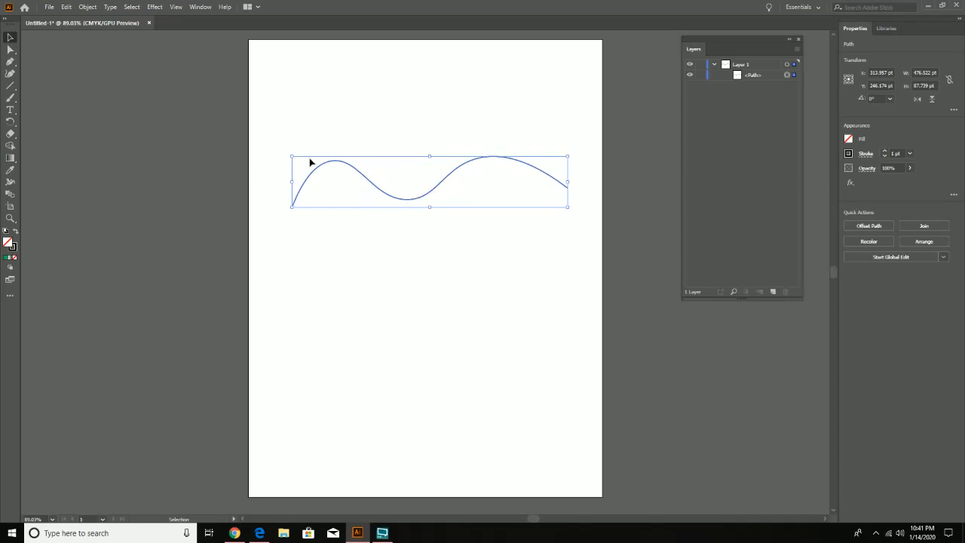
- Apply Width Profile 1 to the wavy path's stroke and set the stroke weight to 8 pt
{"action": "left_click", "coordinate": [865, 153]}
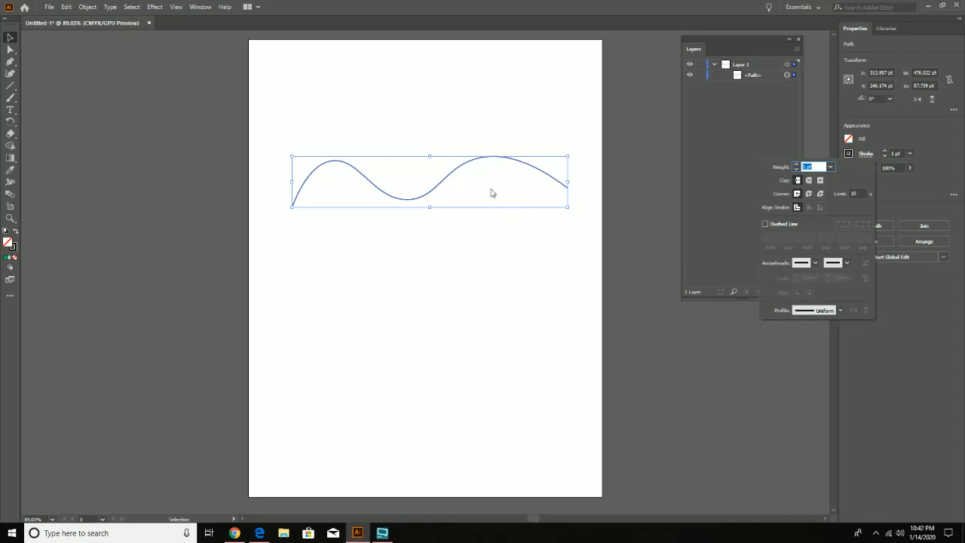
{"action": "left_click", "coordinate": [829, 311]}
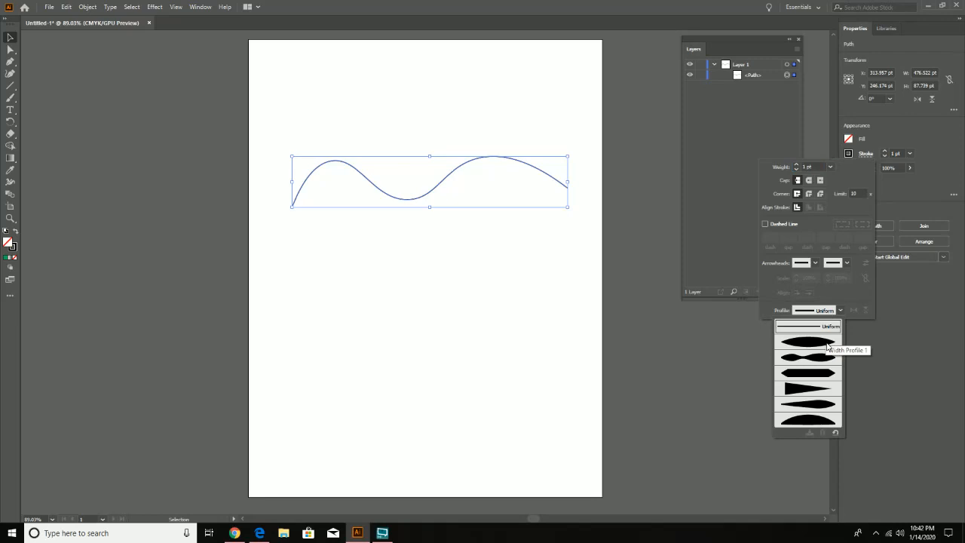
{"action": "left_click", "coordinate": [827, 344]}
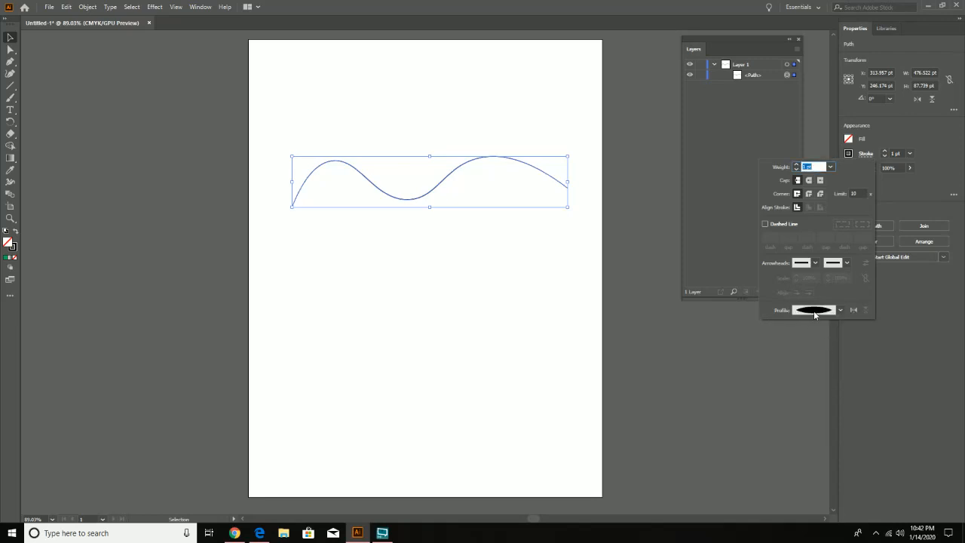
{"action": "left_click", "coordinate": [884, 151]}
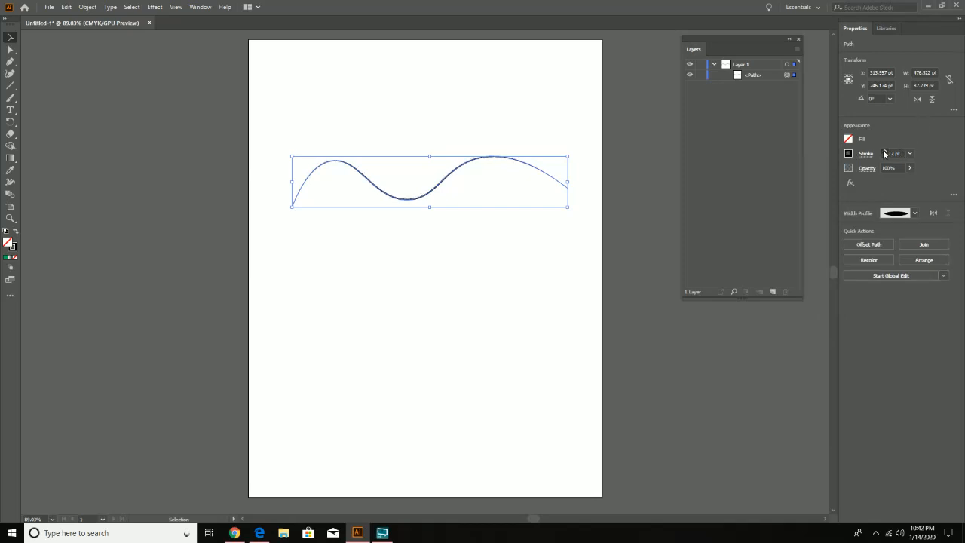
{"action": "left_click", "coordinate": [885, 150]}
{"action": "left_click", "coordinate": [885, 151]}
{"action": "left_click", "coordinate": [884, 151]}
{"action": "left_click", "coordinate": [884, 151]}
{"action": "left_click", "coordinate": [885, 151]}
{"action": "left_click", "coordinate": [884, 151]}
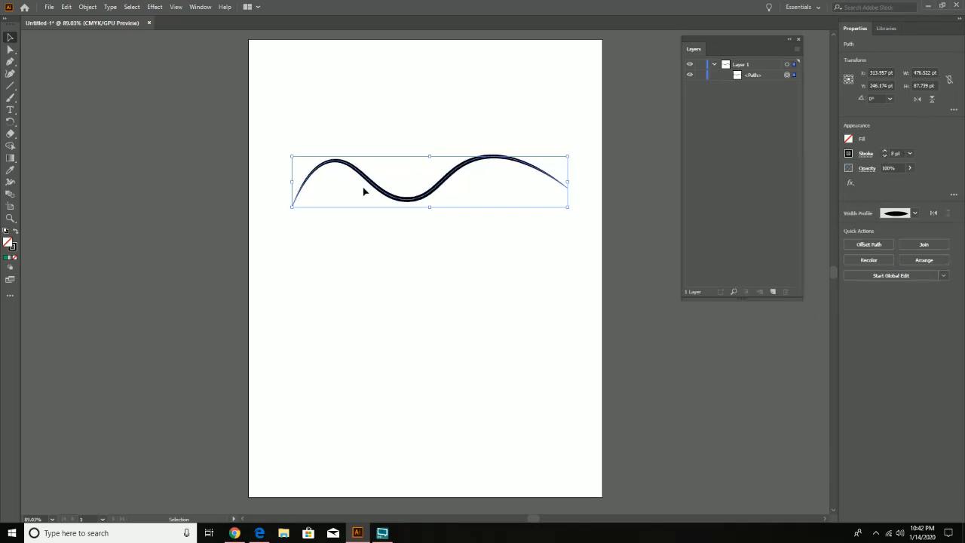
{"action": "left_click", "coordinate": [335, 247]}
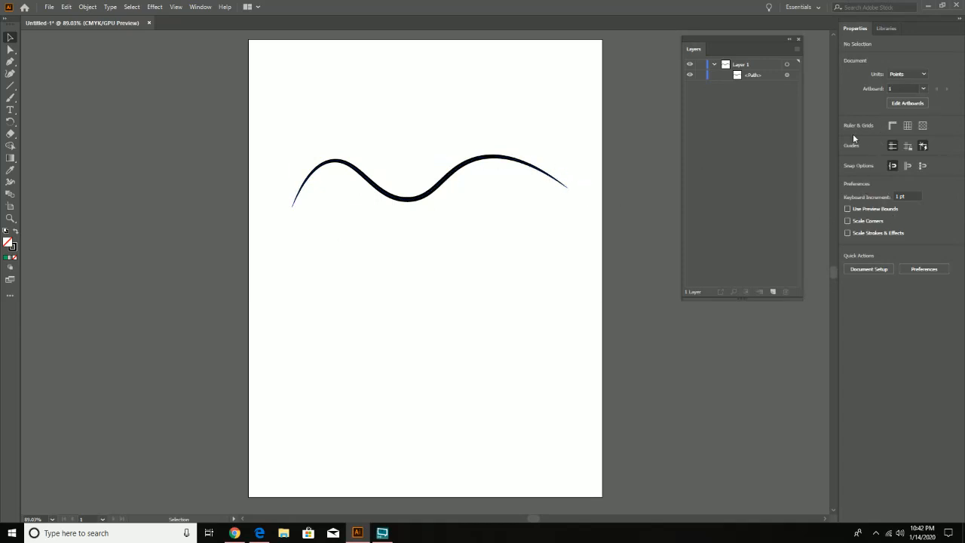
- Try the double-bulge width profile on the wavy path, and switch it to the wedge-shaped profile tapering from one end
{"action": "left_click", "coordinate": [459, 171]}
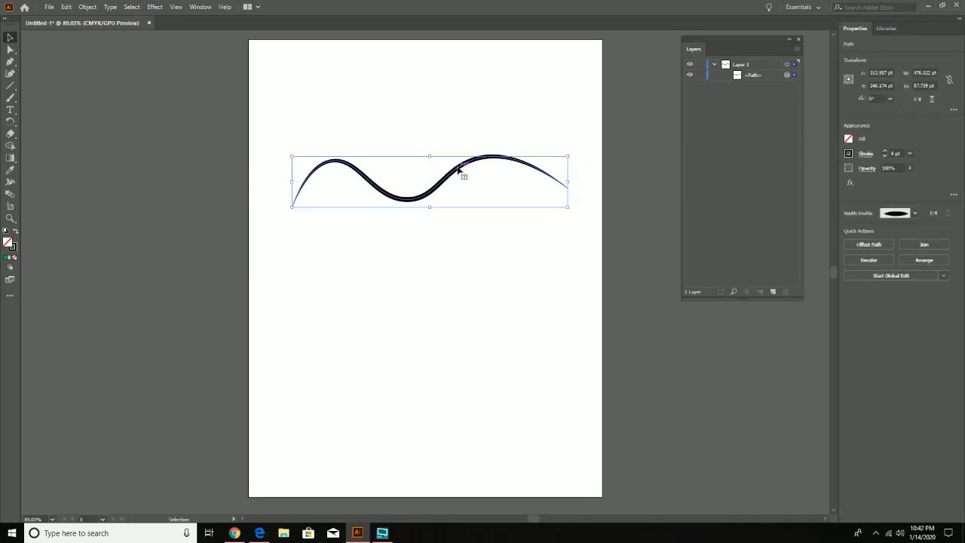
{"action": "left_click", "coordinate": [914, 214]}
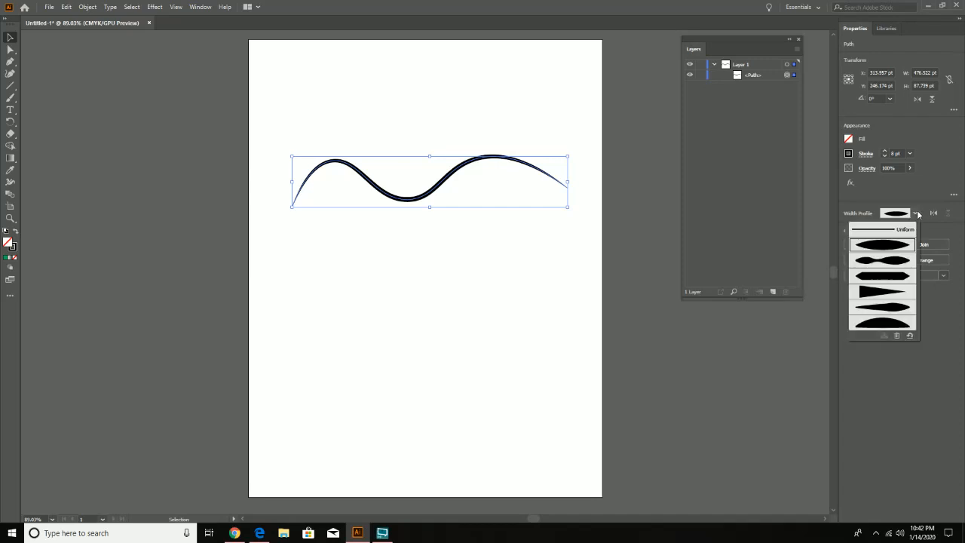
{"action": "left_click", "coordinate": [873, 265]}
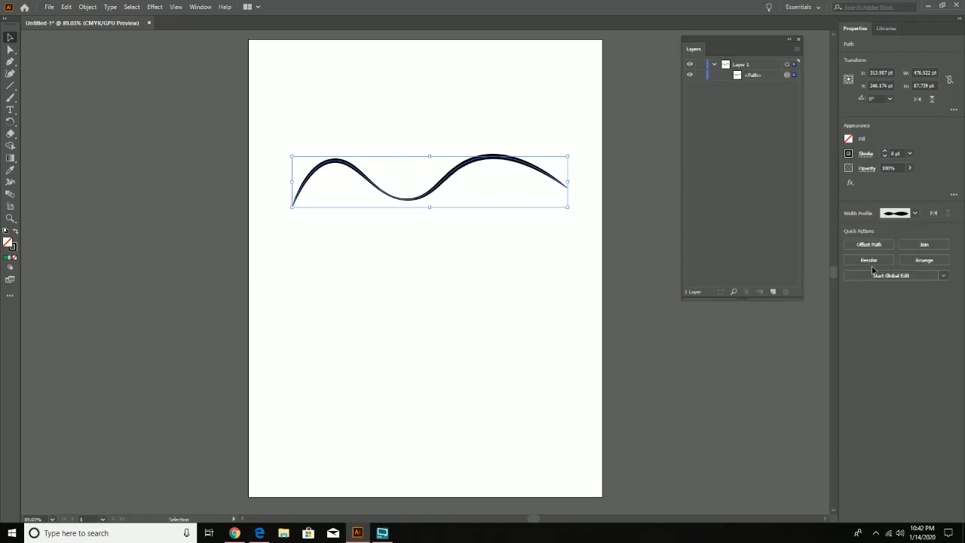
{"action": "left_click", "coordinate": [906, 212]}
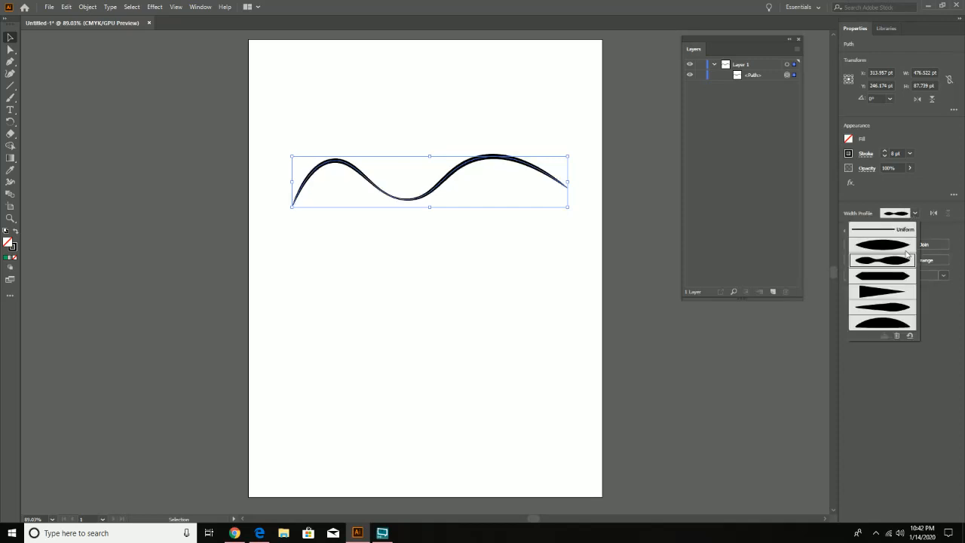
{"action": "left_click", "coordinate": [888, 292]}
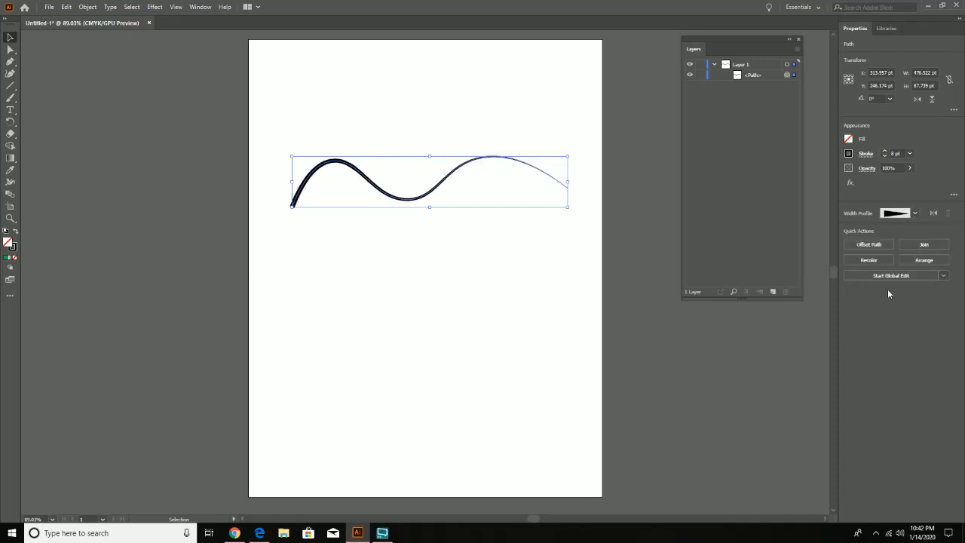
- Reset the wavy path's stroke width profile to Uniform
{"action": "left_click", "coordinate": [865, 154]}
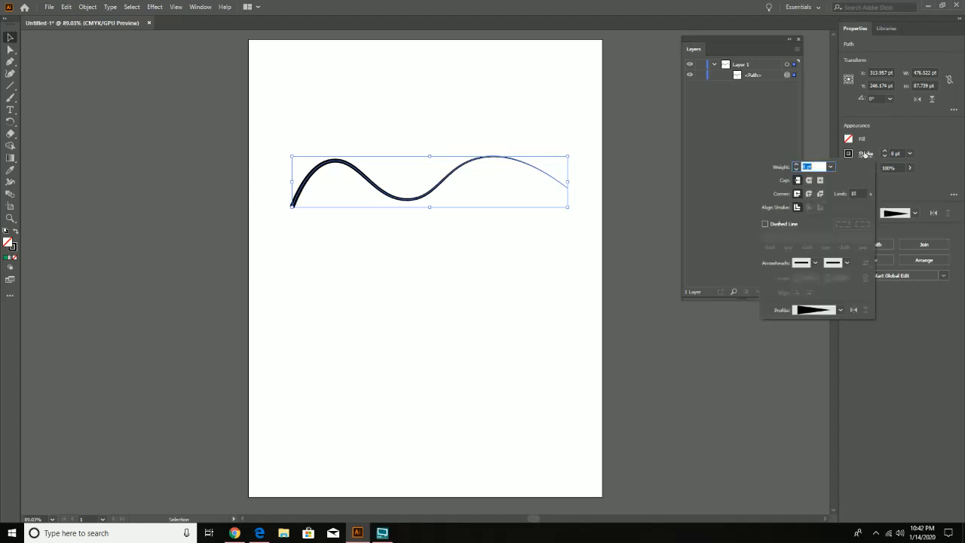
{"action": "left_click", "coordinate": [898, 133]}
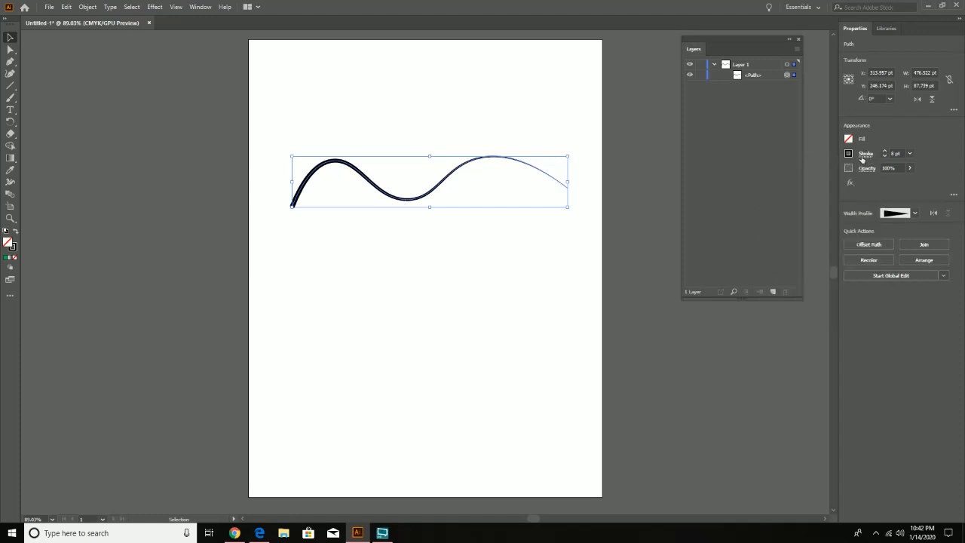
{"action": "left_click", "coordinate": [864, 155]}
{"action": "left_click", "coordinate": [819, 312]}
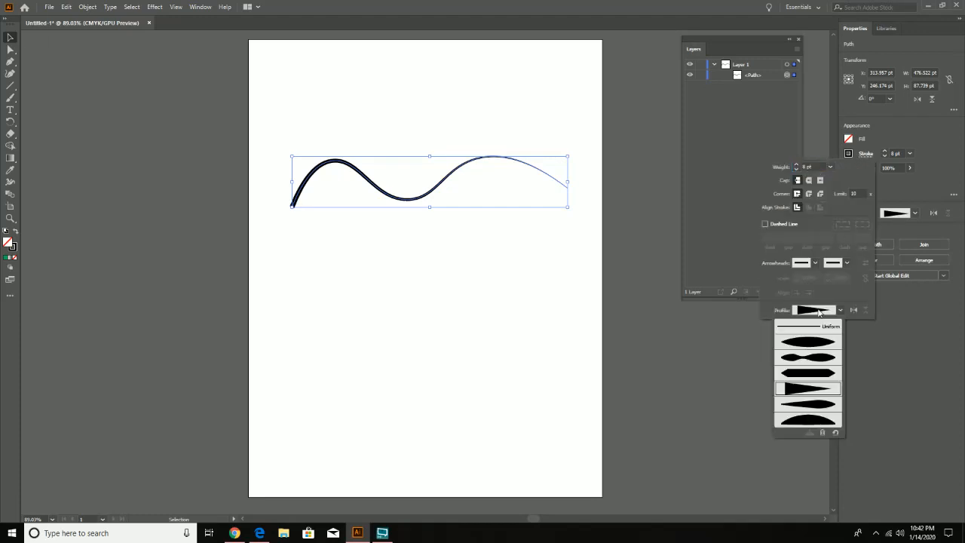
{"action": "left_click", "coordinate": [803, 327]}
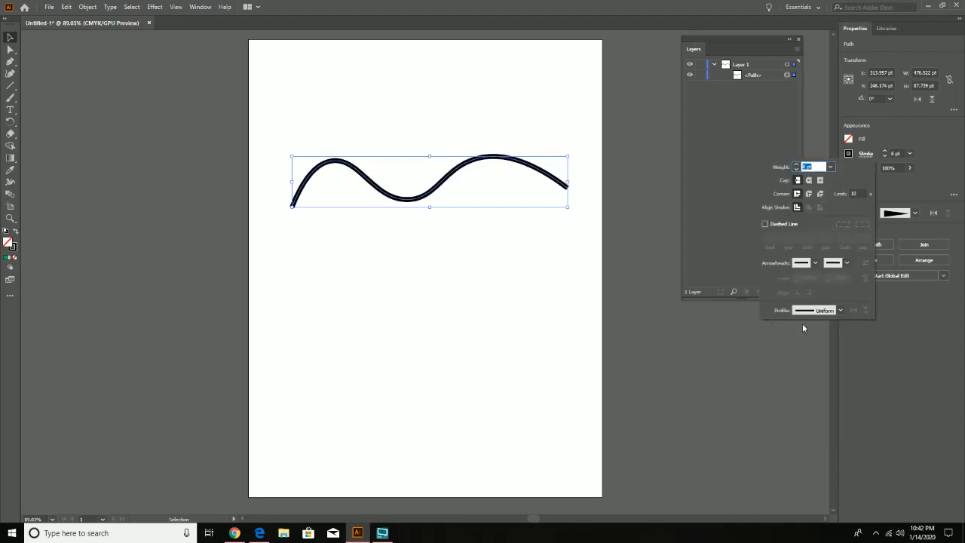
{"action": "left_click", "coordinate": [492, 298]}
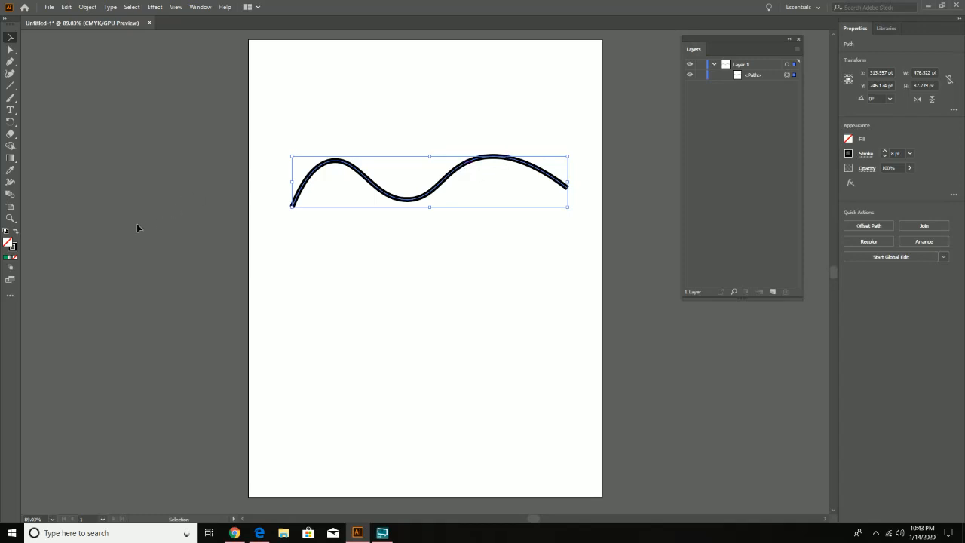
- With the Width tool, widen the stroke to about 48 pt at the second crest, pinch it after the first crest and bulge its start to about 83 pt
{"action": "left_click", "coordinate": [10, 183]}
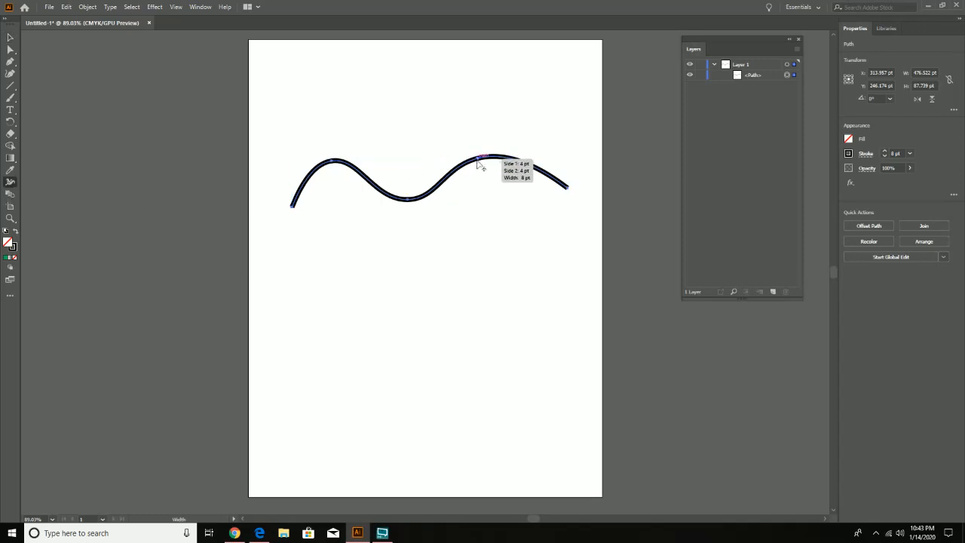
{"action": "left_click_drag", "start_coordinate": [476, 161], "coordinate": [477, 145]}
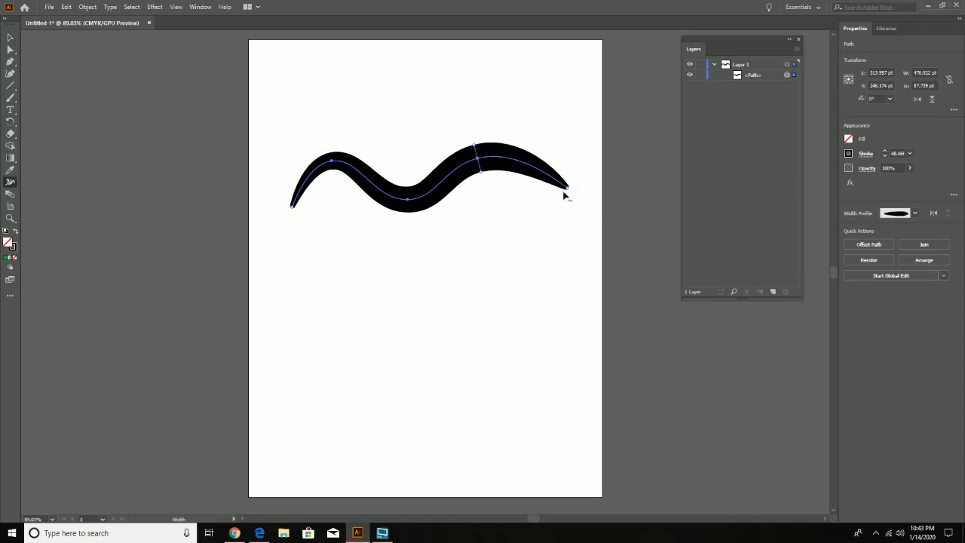
{"action": "mouse_move", "coordinate": [566, 189]}
{"action": "left_mouse_down"}
{"action": "mouse_move", "coordinate": [561, 196]}
{"action": "mouse_move", "coordinate": [580, 188]}
{"action": "left_mouse_up"}
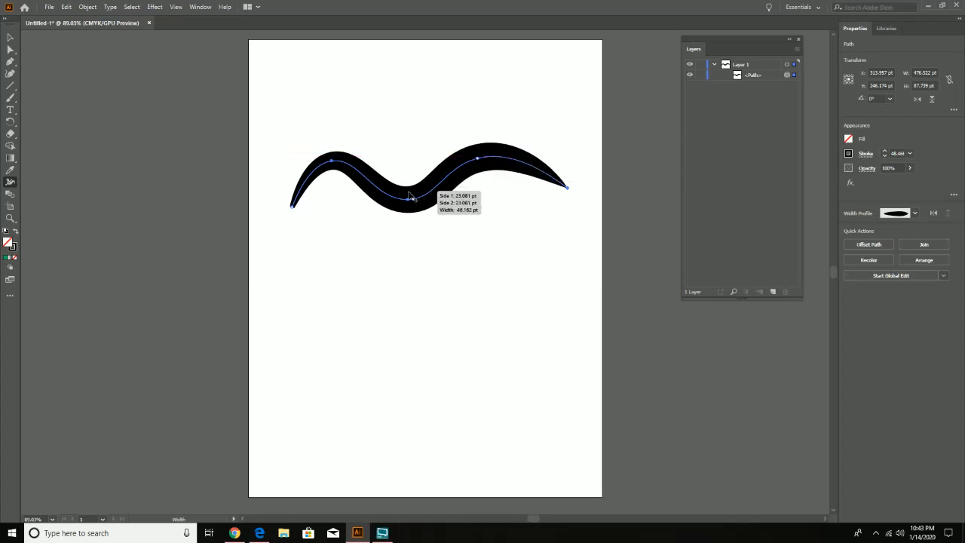
{"action": "mouse_move", "coordinate": [366, 177]}
{"action": "left_mouse_down"}
{"action": "mouse_move", "coordinate": [374, 163]}
{"action": "mouse_move", "coordinate": [372, 185]}
{"action": "mouse_move", "coordinate": [306, 164]}
{"action": "left_mouse_up"}
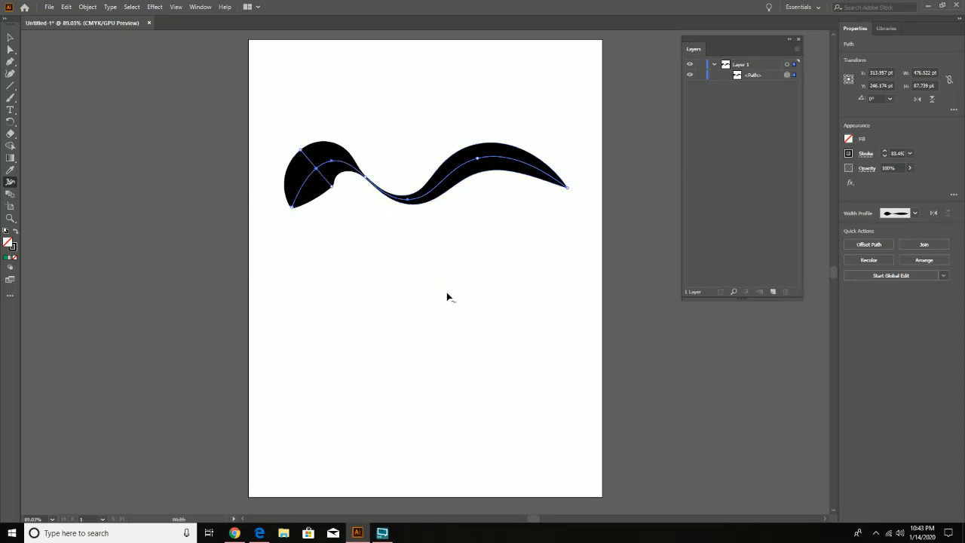
- Delete the wavy path from the artboard
{"action": "left_click", "coordinate": [10, 38]}
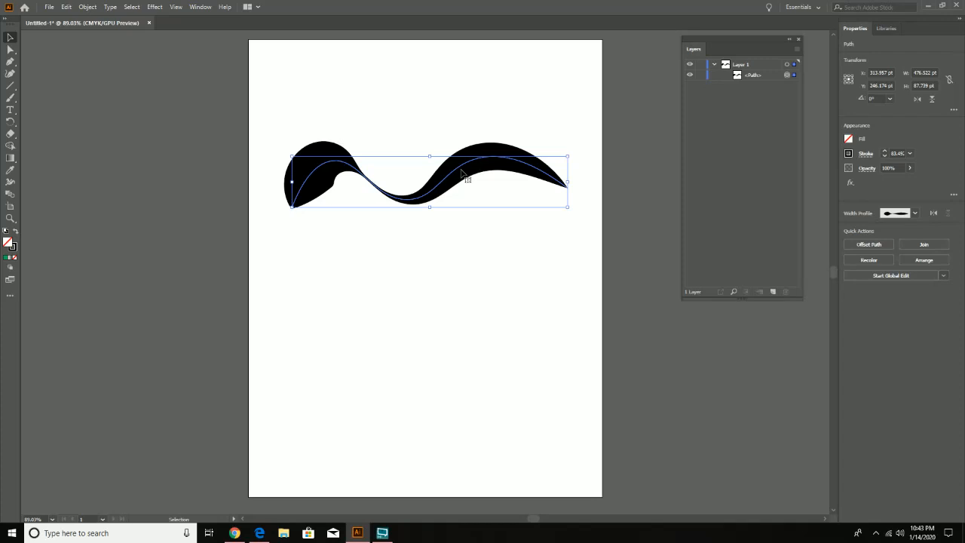
{"action": "key", "text": "Delete"}
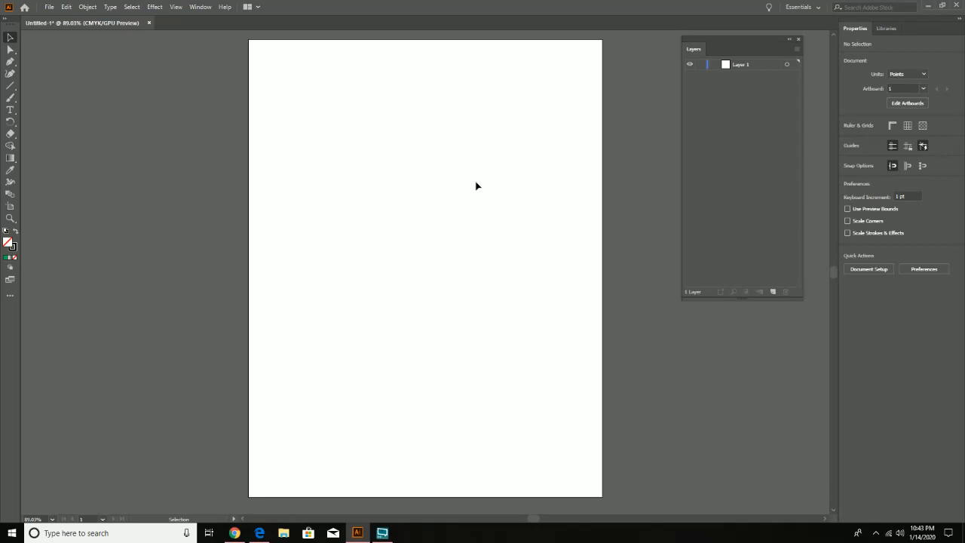
- Place rf_example.png from the Desktop as a linked image, starting near the artboard's upper-left corner and sized about 734 × 751 pt
{"action": "left_click", "coordinate": [50, 7]}
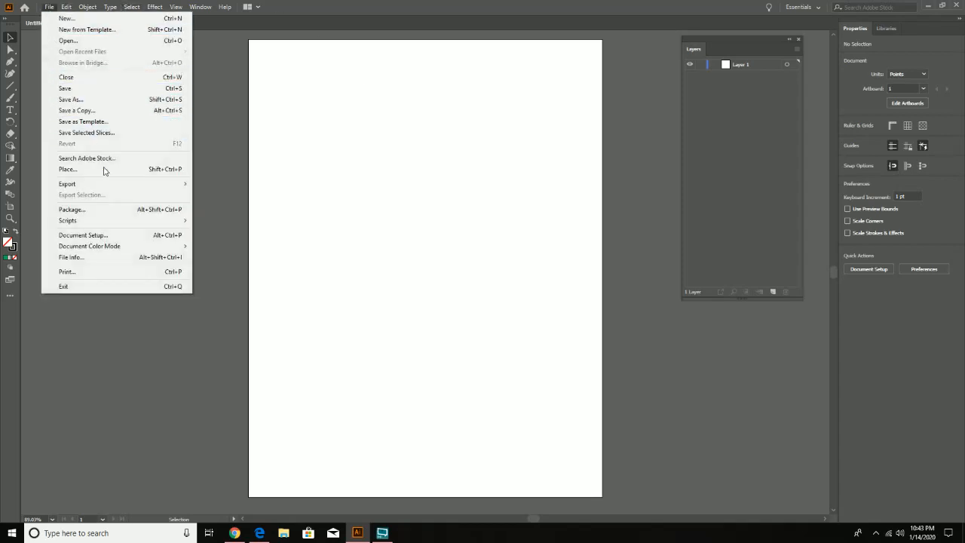
{"action": "mouse_move", "coordinate": [106, 186]}
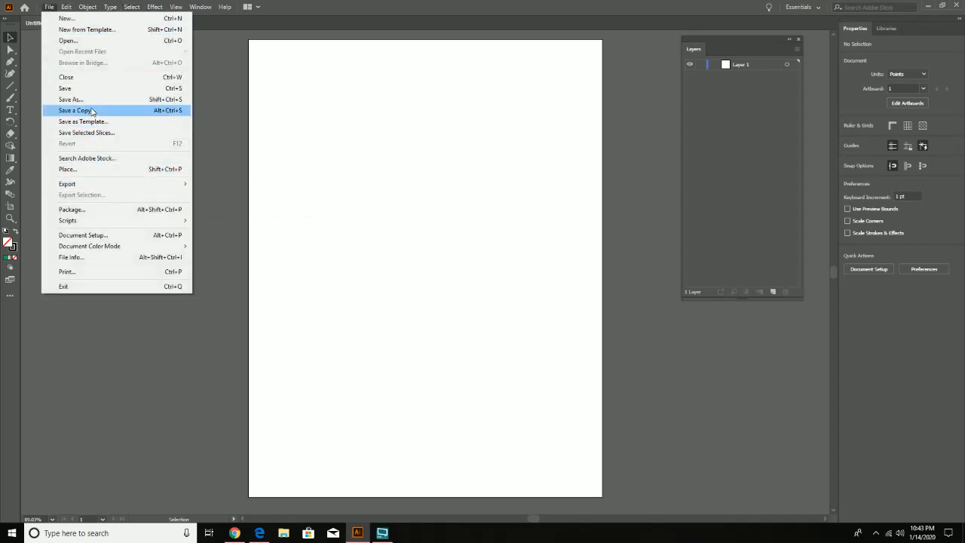
{"action": "left_click", "coordinate": [95, 168]}
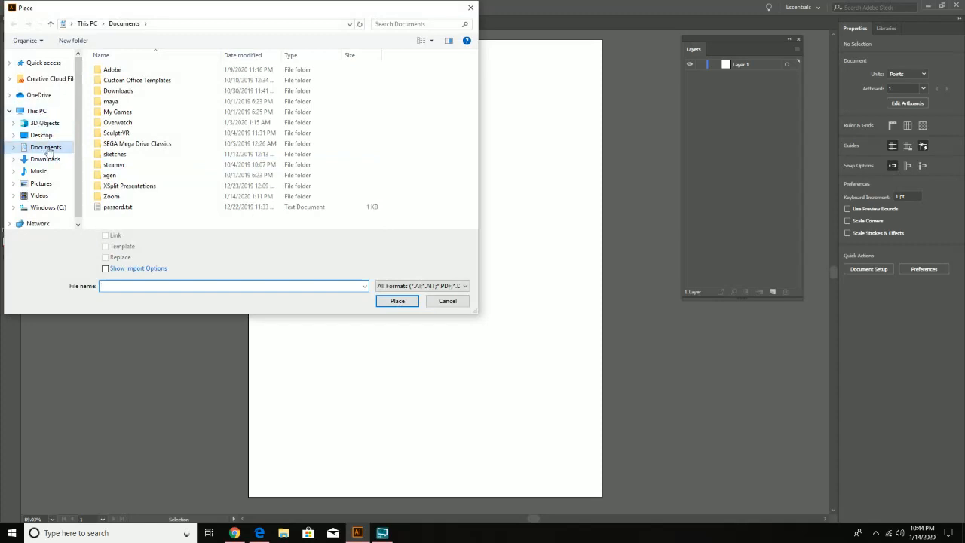
{"action": "left_click", "coordinate": [41, 136]}
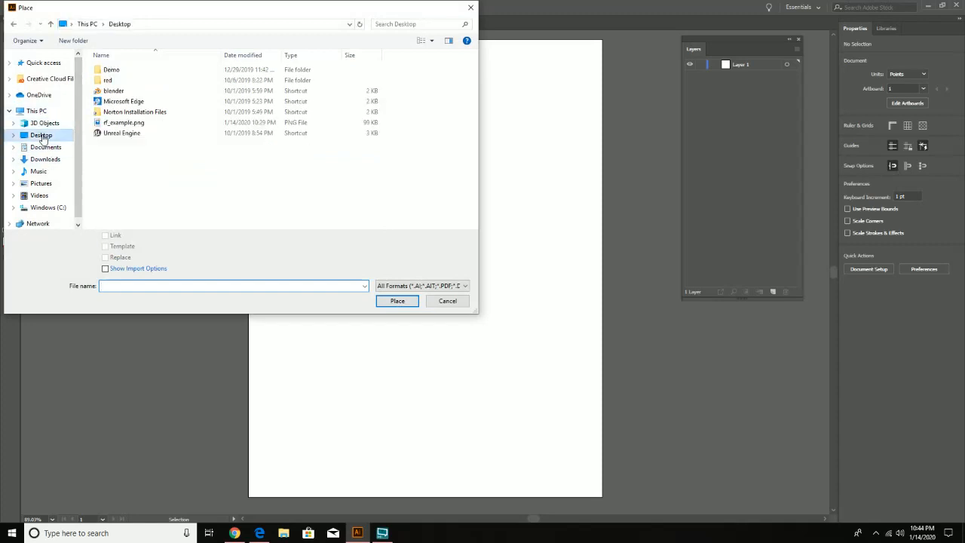
{"action": "left_click", "coordinate": [129, 124]}
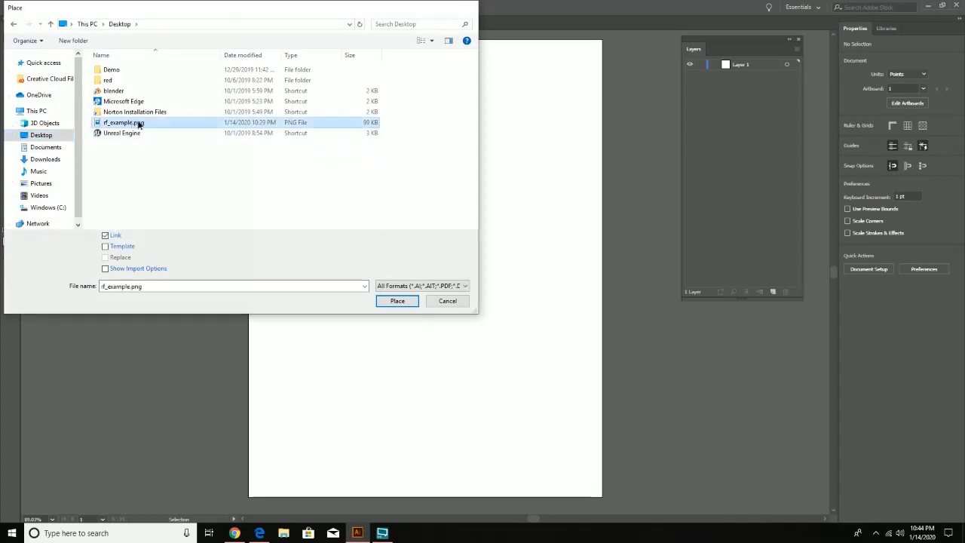
{"action": "double_click", "coordinate": [139, 124]}
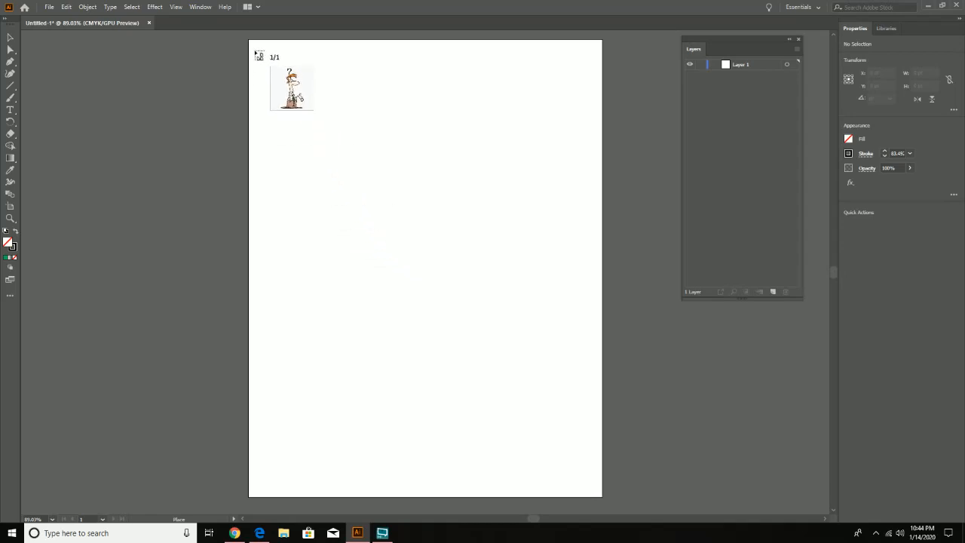
{"action": "left_click_drag", "start_coordinate": [254, 49], "coordinate": [678, 483]}
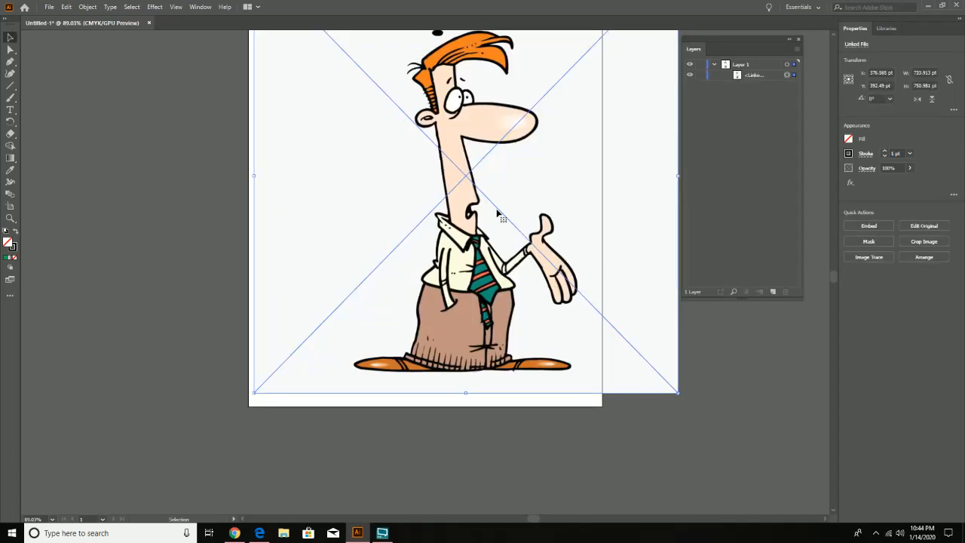
- Move the placed image down past the artboard's left edge and scale it up proportionally to about 977 × 999 pt
{"action": "scroll", "coordinate": [501, 277], "scroll_direction": "up", "scroll_amount": 3}
{"action": "scroll", "coordinate": [499, 280], "scroll_direction": "down", "scroll_amount": 1}
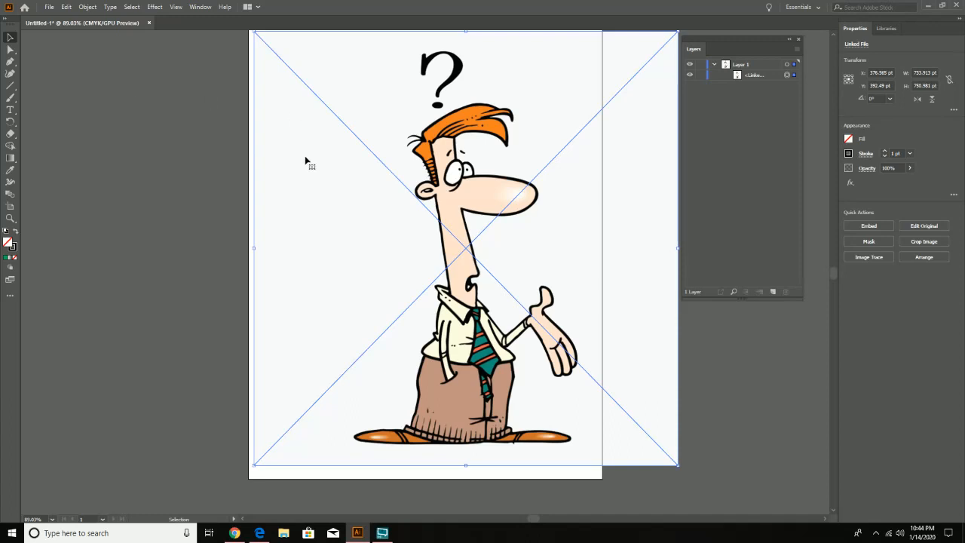
{"action": "left_click_drag", "start_coordinate": [355, 220], "coordinate": [370, 329]}
{"action": "left_click_drag", "start_coordinate": [488, 257], "coordinate": [488, 288]}
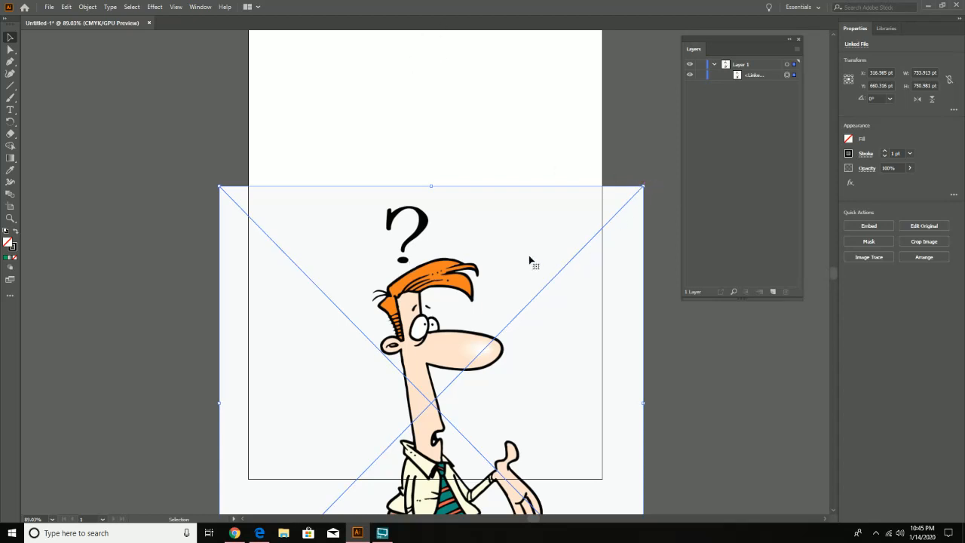
{"action": "left_click_drag", "start_coordinate": [511, 246], "coordinate": [441, 229]}
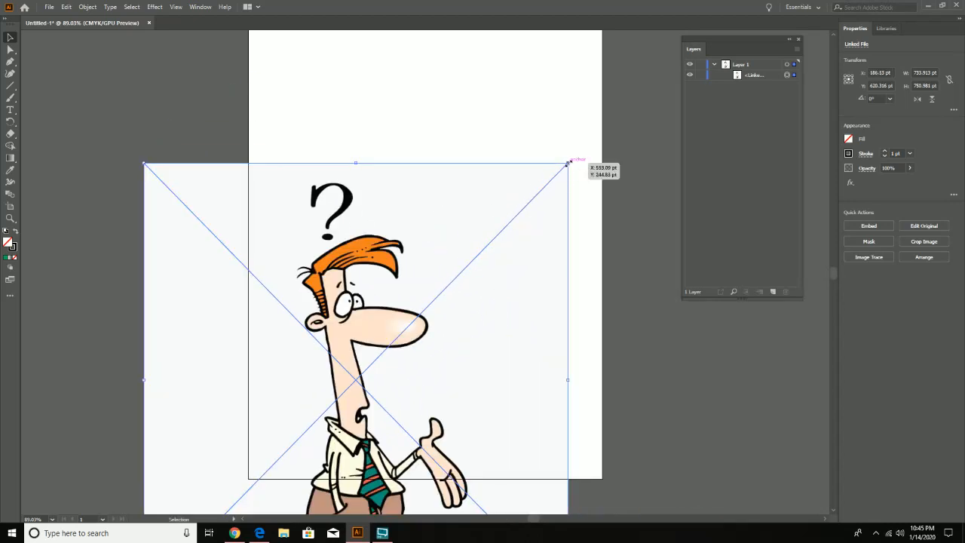
{"action": "left_click_drag", "start_coordinate": [568, 162], "coordinate": [709, 28]}
{"action": "scroll", "coordinate": [582, 256], "scroll_direction": "down", "scroll_amount": 4}
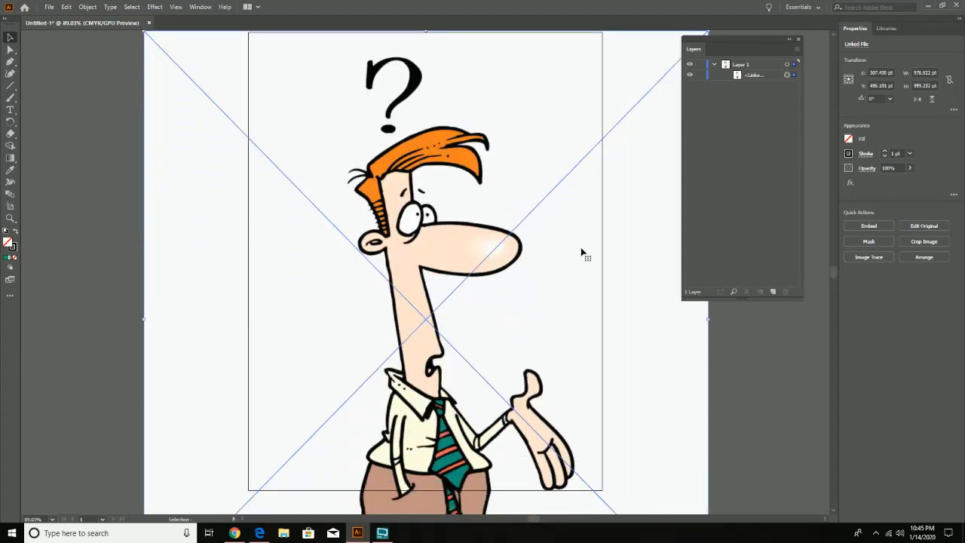
- Reposition the enlarged image so it is centred horizontally on the artboard at X 306 pt and Y about 620 pt
{"action": "scroll", "coordinate": [577, 254], "scroll_direction": "down", "scroll_amount": 4}
{"action": "left_click_drag", "start_coordinate": [463, 209], "coordinate": [445, 300]}
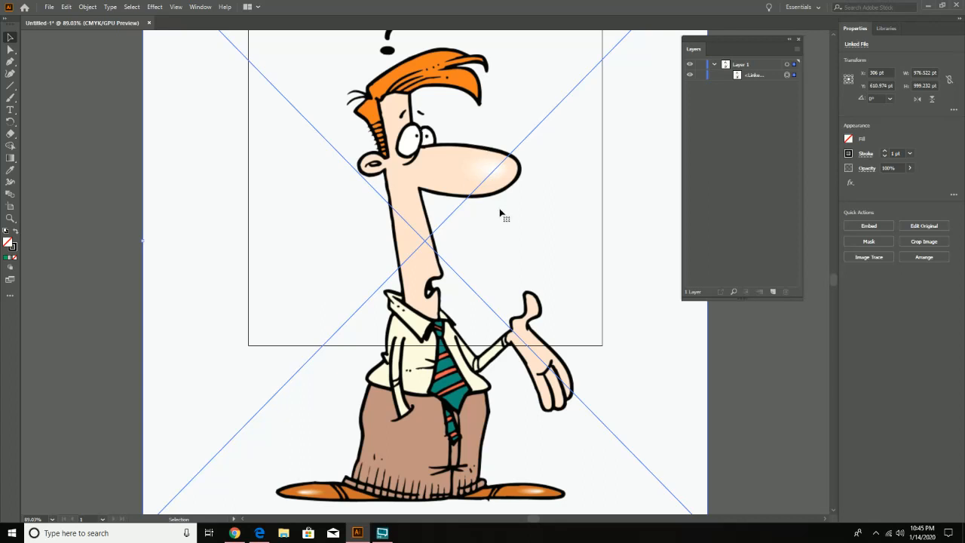
{"action": "scroll", "coordinate": [475, 242], "scroll_direction": "up", "scroll_amount": 3}
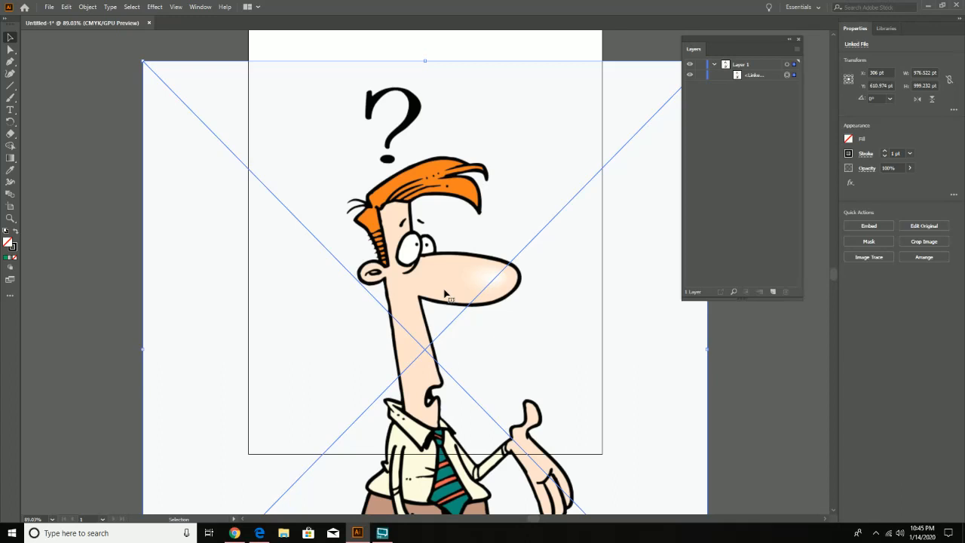
{"action": "left_click_drag", "start_coordinate": [444, 291], "coordinate": [443, 298]}
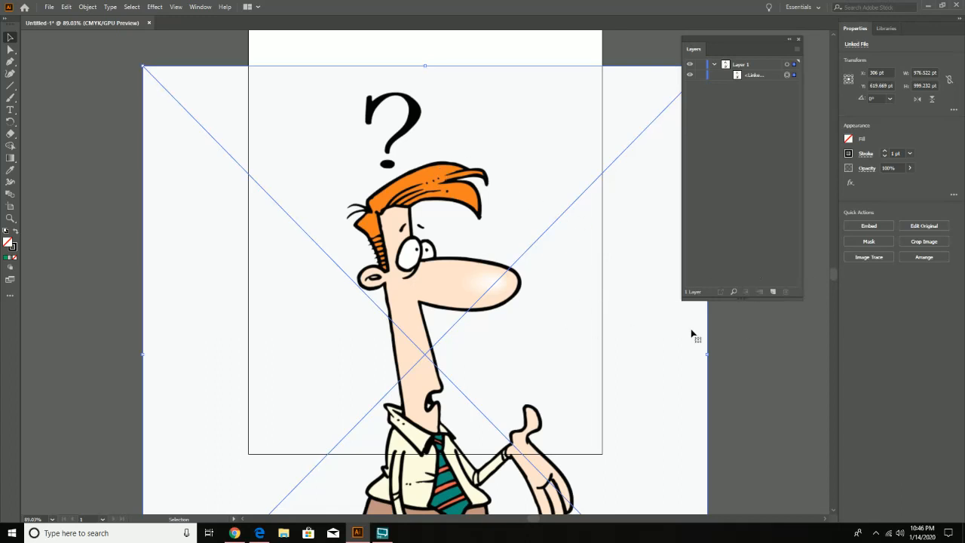
- Embed the linked image in the document and collapse the contents of Layer 1
{"action": "left_click", "coordinate": [870, 226]}
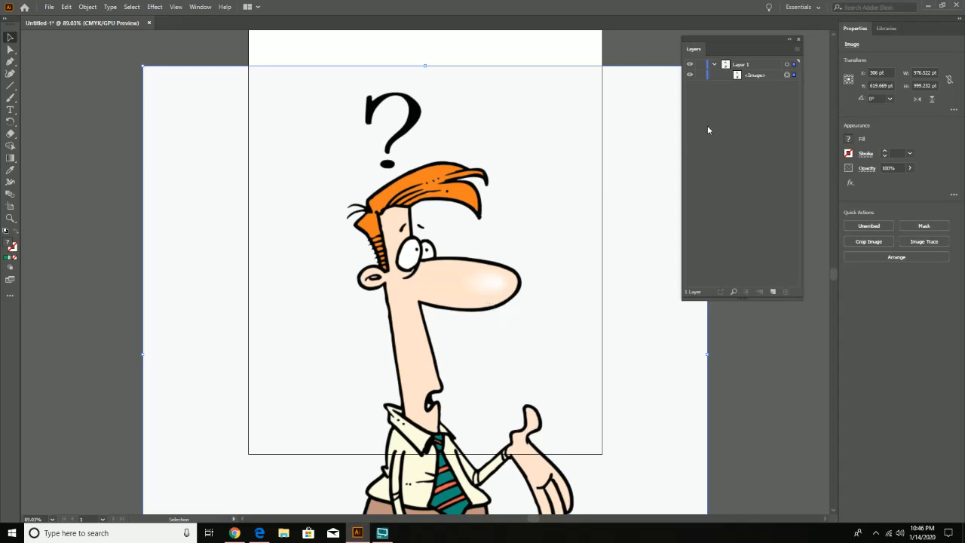
{"action": "left_click", "coordinate": [715, 64]}
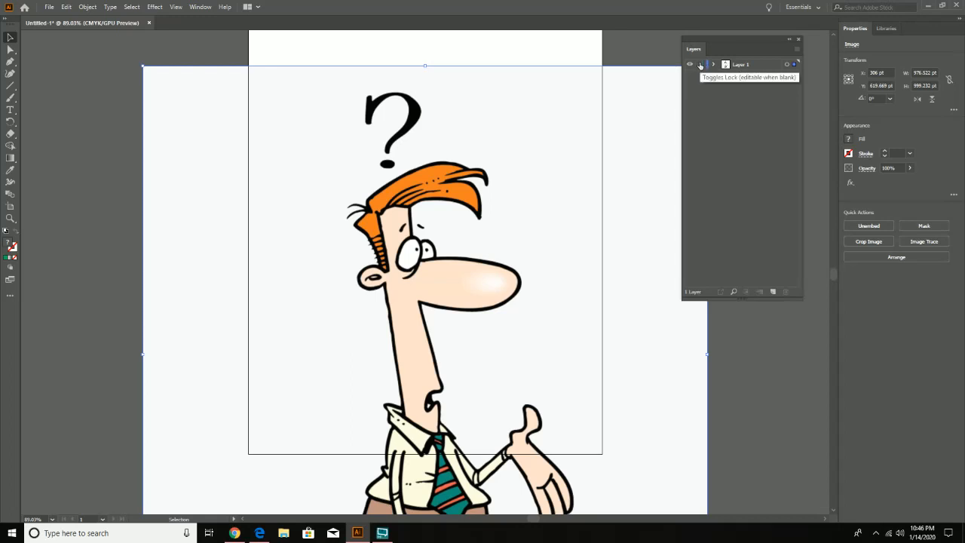
{"action": "double_click", "coordinate": [741, 64]}
{"action": "left_click", "coordinate": [748, 95]}
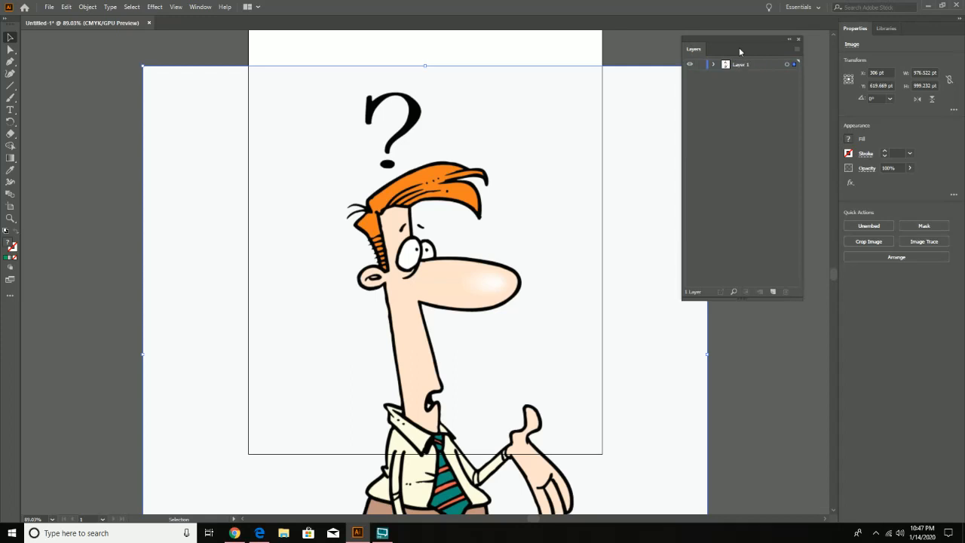
- Shift the Layers panel away from the artboard and keep the Essentials workspace selected
{"action": "left_click_drag", "start_coordinate": [745, 44], "coordinate": [770, 47]}
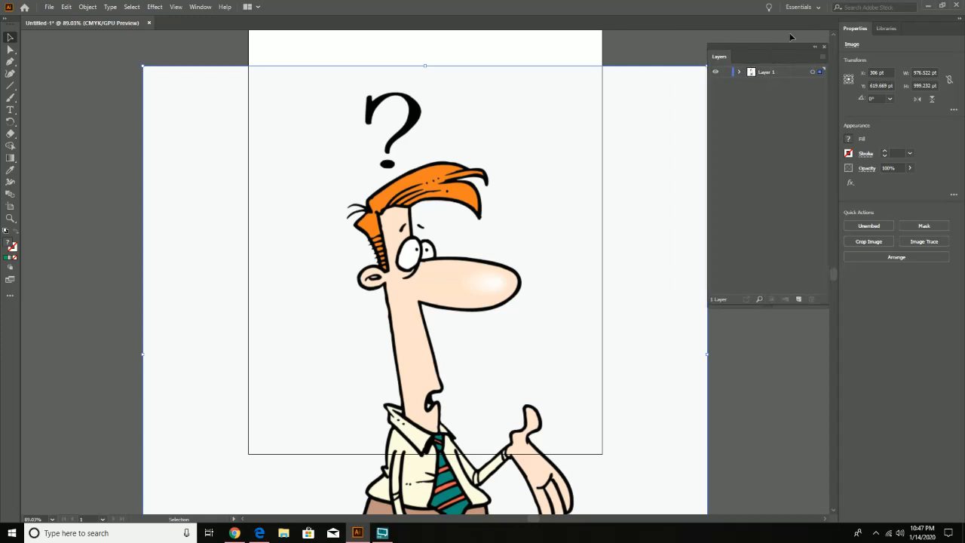
{"action": "left_click", "coordinate": [802, 7]}
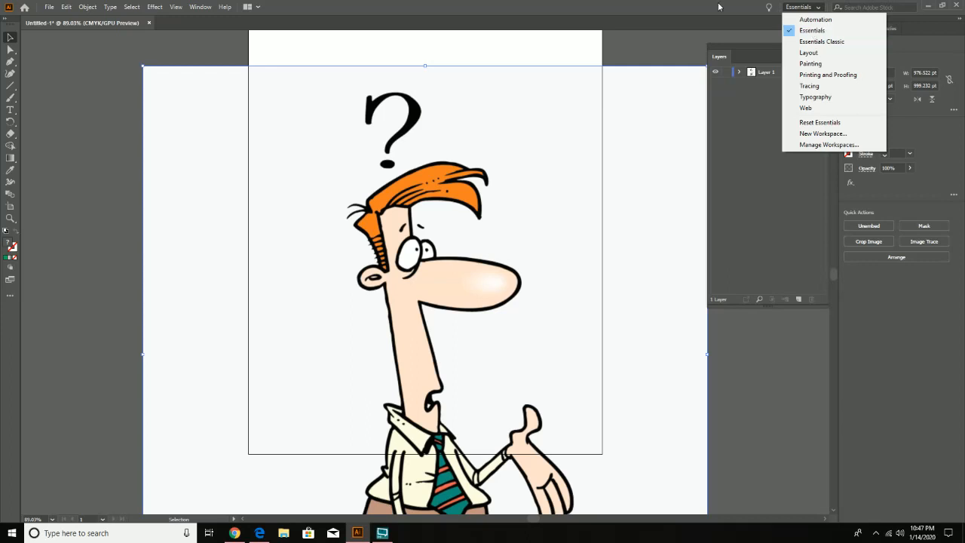
{"action": "left_click", "coordinate": [813, 31]}
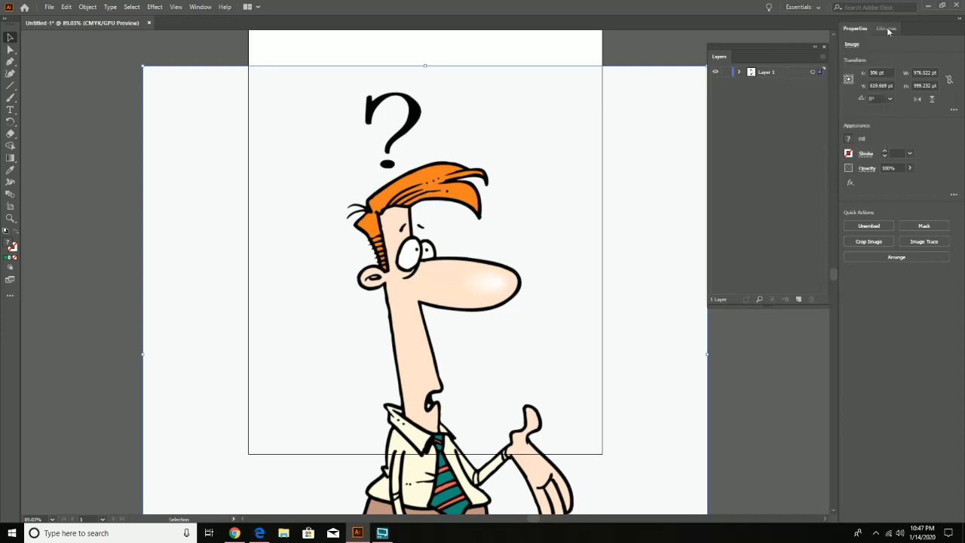
- Rename Layer 1, which holds the placed image, to ref
{"action": "double_click", "coordinate": [773, 73]}
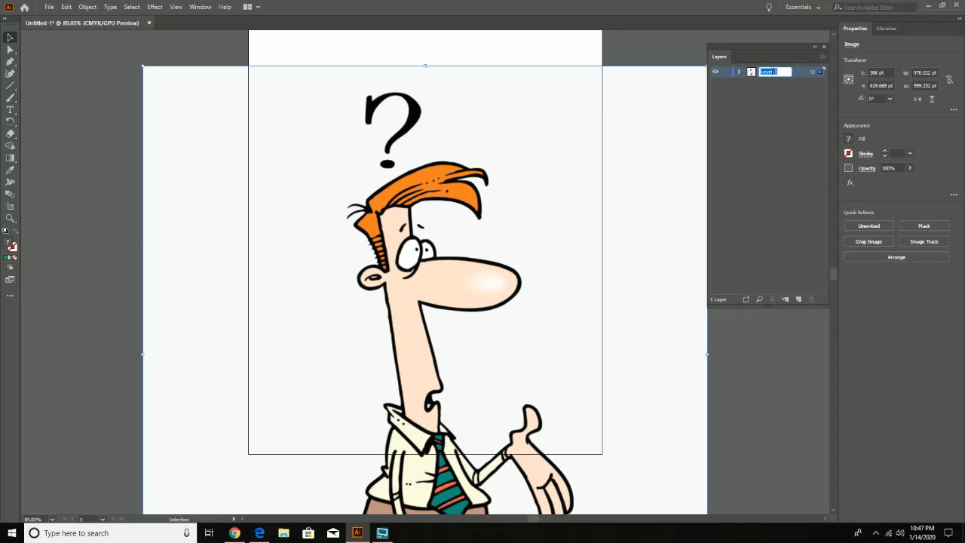
{"action": "type", "text": "ral"}
- Check the ref layer by toggling its visibility off and on, and lock the layer
{"action": "left_click", "coordinate": [714, 73], "text": "ctrl"}
{"action": "left_click", "coordinate": [715, 72], "text": "ctrl"}
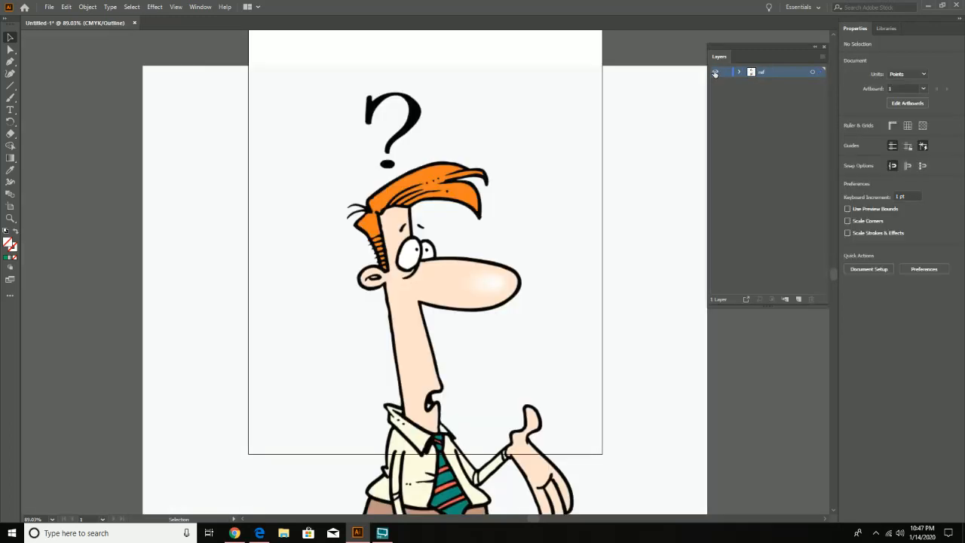
{"action": "left_click", "coordinate": [714, 72], "text": "ctrl"}
{"action": "left_click", "coordinate": [714, 72], "text": "ctrl"}
{"action": "left_click", "coordinate": [715, 72], "text": "ctrl"}
{"action": "left_click", "coordinate": [715, 72], "text": "ctrl"}
{"action": "left_click", "coordinate": [725, 73]}
- Create a new layer above the ref layer and name it tracing
{"action": "left_click", "coordinate": [798, 300]}
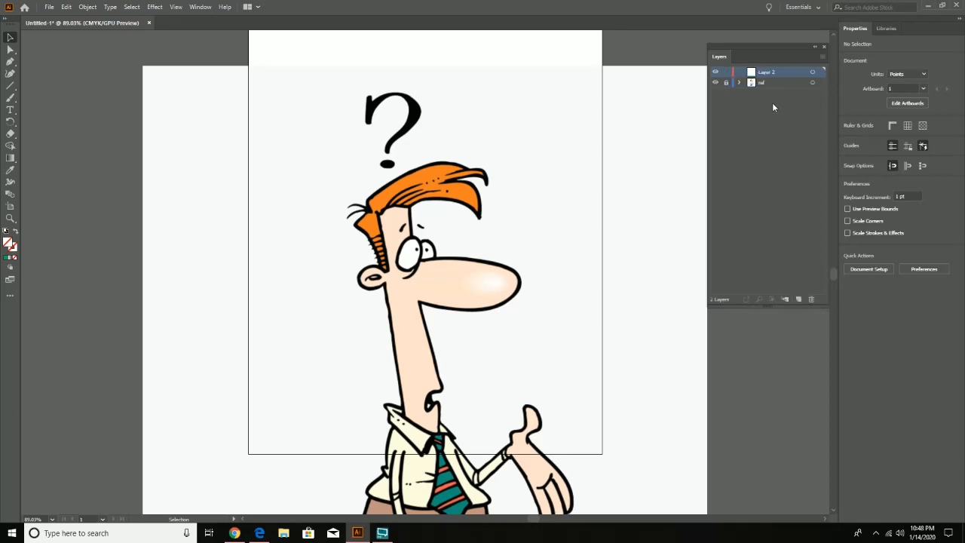
{"action": "double_click", "coordinate": [769, 72]}
{"action": "type", "text": "tracing"}
{"action": "key", "text": "Return"}
- Activate the Pen tool and set its stroke colour to black for the tracing layer
{"action": "left_click", "coordinate": [11, 62]}
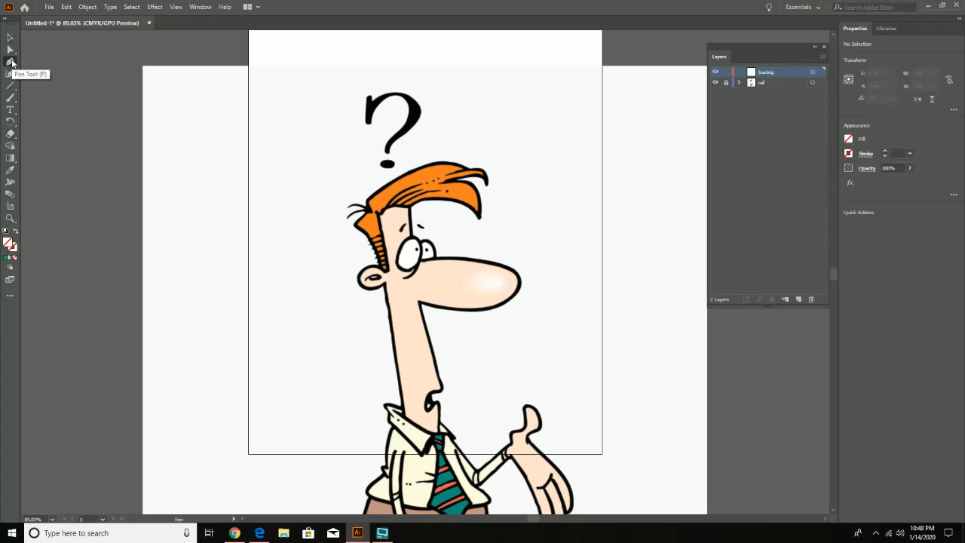
{"action": "left_click", "coordinate": [850, 154]}
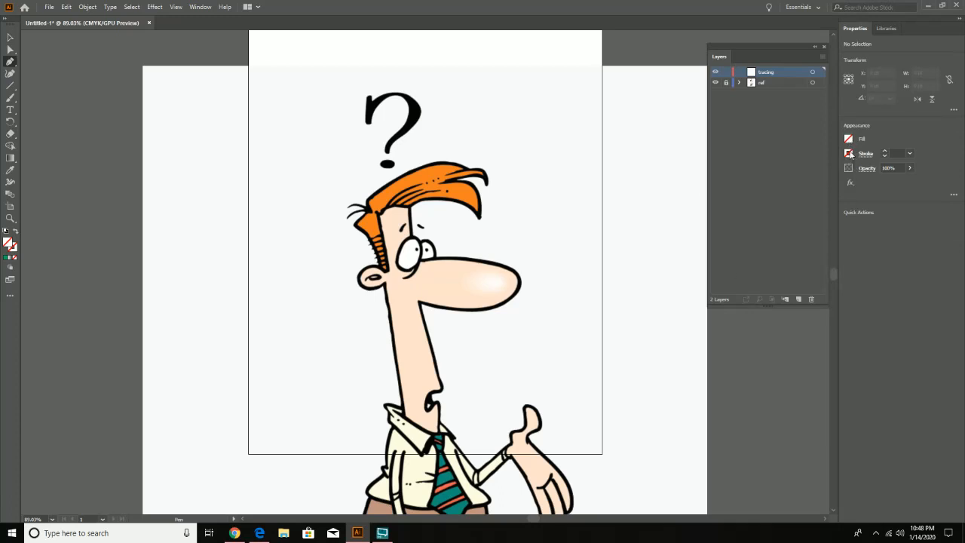
{"action": "left_click", "coordinate": [849, 154]}
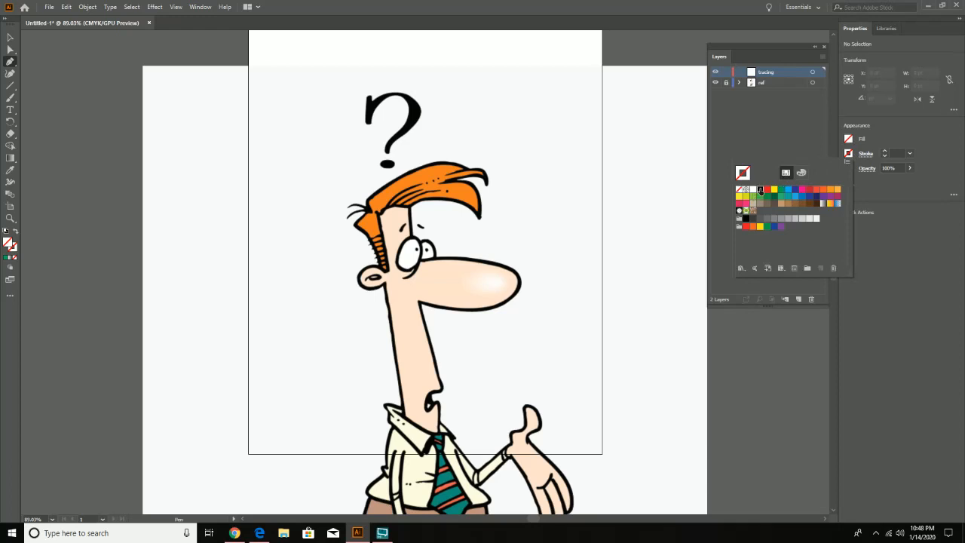
{"action": "left_click", "coordinate": [760, 190]}
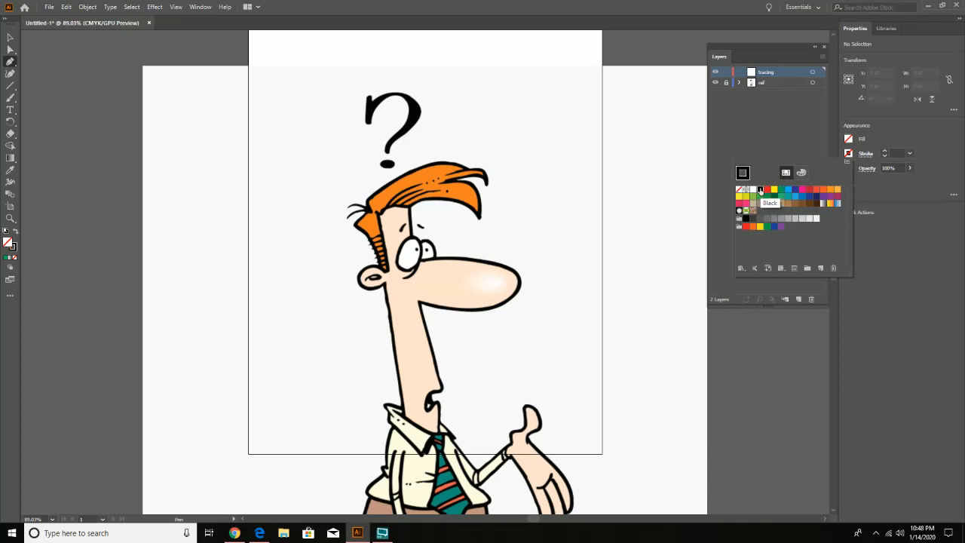
{"action": "left_click", "coordinate": [471, 259]}
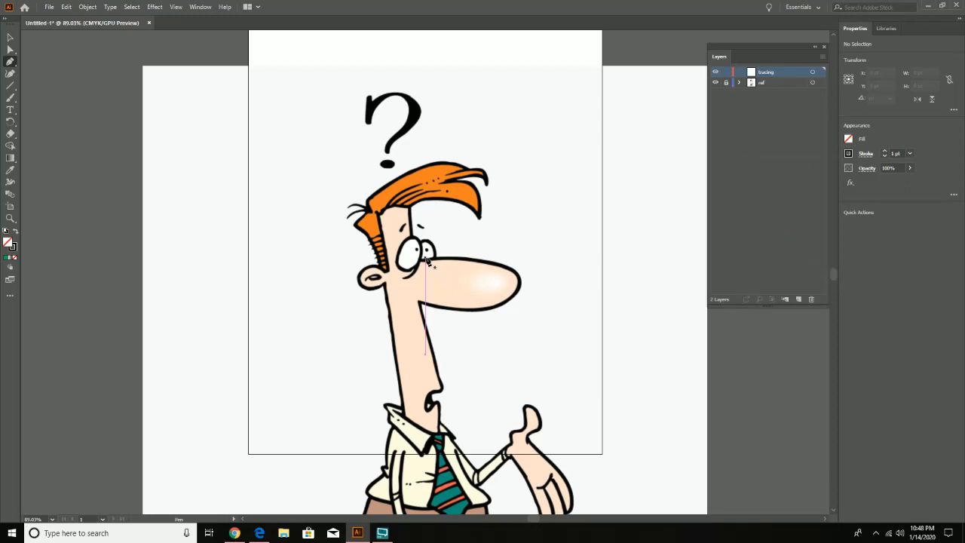
- Zoom in to 150% on the character's head and neck to examine the face outline for tracing
{"action": "key", "text": "z"}
{"action": "left_click", "coordinate": [435, 275]}
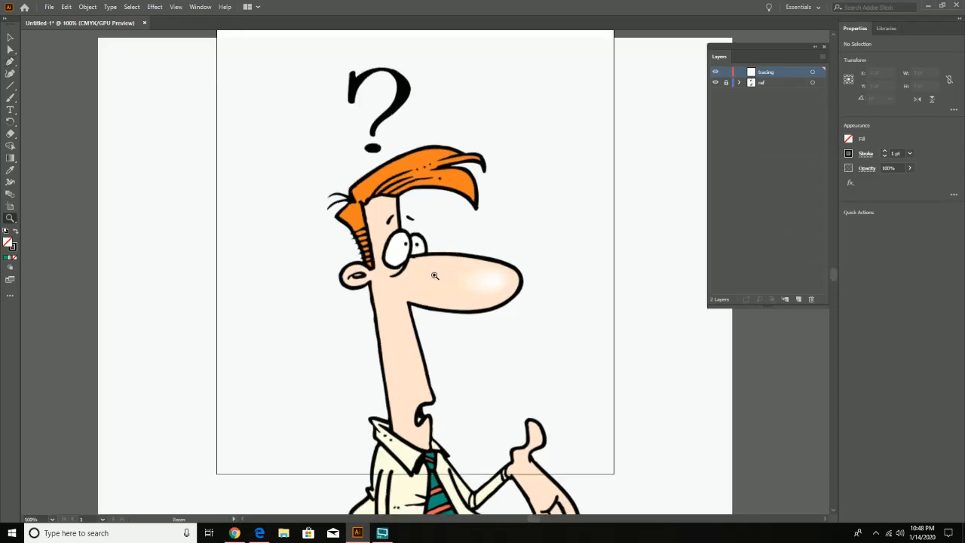
{"action": "scroll", "coordinate": [445, 268], "scroll_direction": "down", "scroll_amount": 3}
{"action": "left_click", "coordinate": [457, 263]}
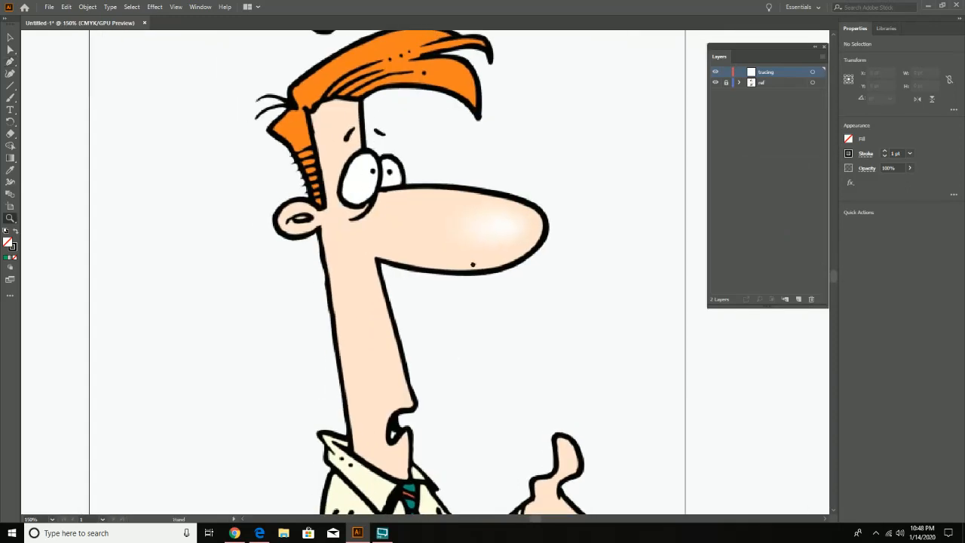
{"action": "left_click_drag", "start_coordinate": [472, 264], "coordinate": [486, 255]}
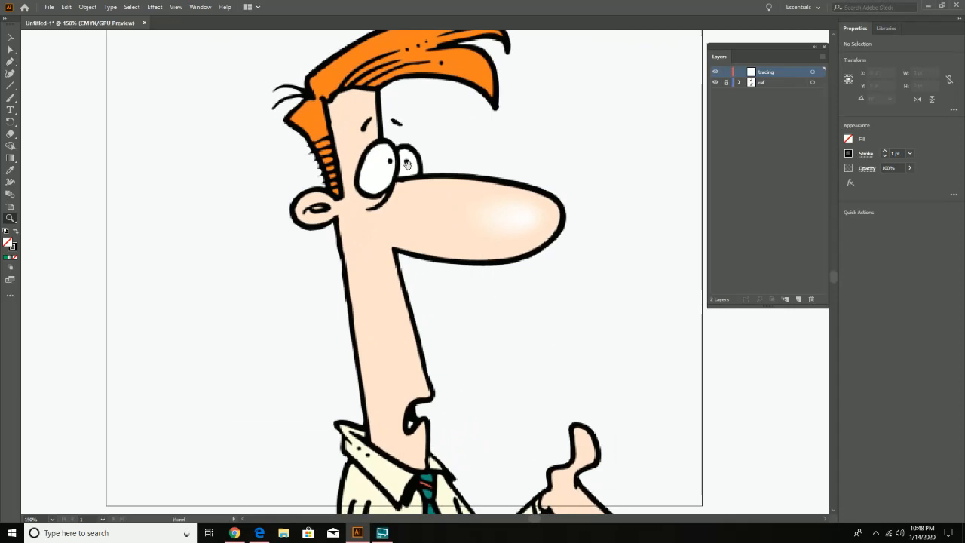
{"action": "left_click_drag", "start_coordinate": [407, 164], "coordinate": [390, 175]}
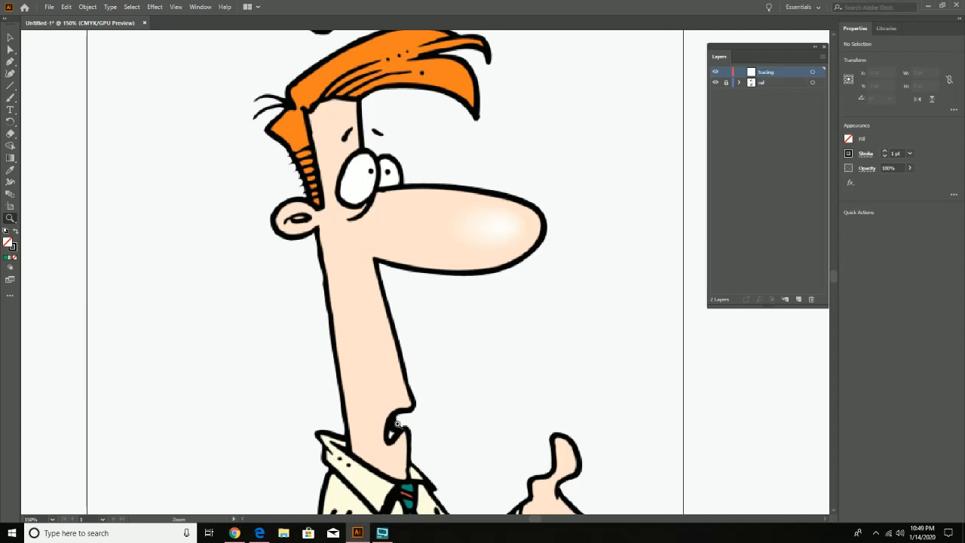
{"action": "left_click_drag", "start_coordinate": [397, 427], "coordinate": [391, 416]}
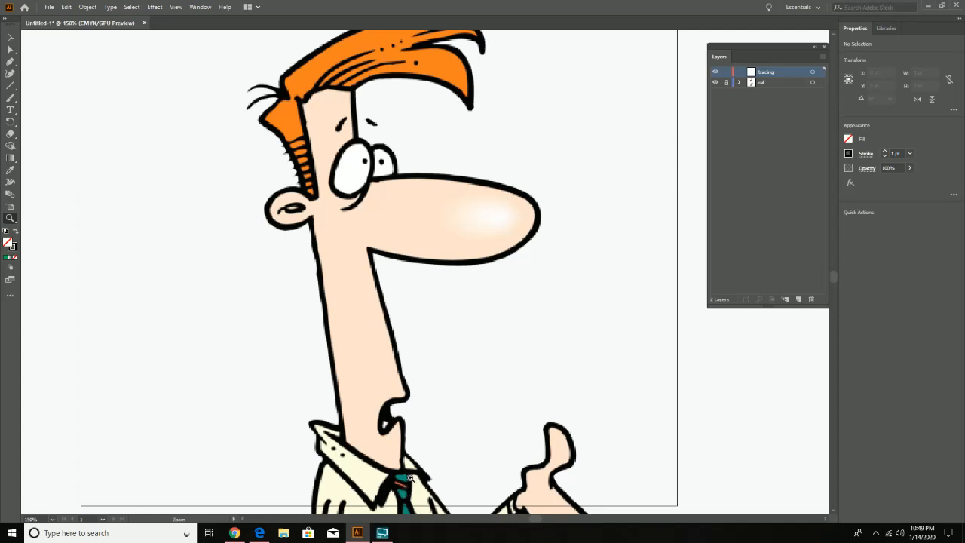
{"action": "scroll", "coordinate": [478, 317], "scroll_direction": "up", "scroll_amount": 2}
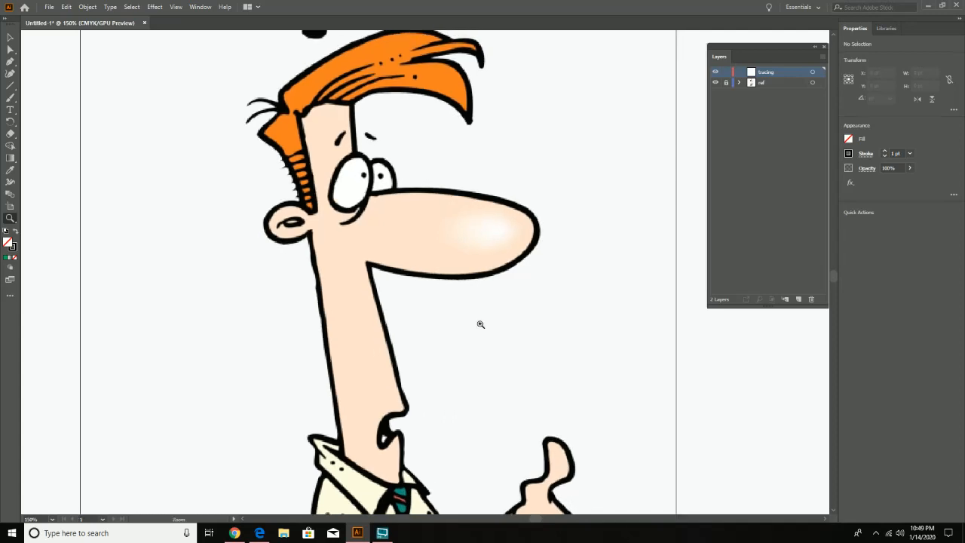
{"action": "left_click", "coordinate": [11, 74]}
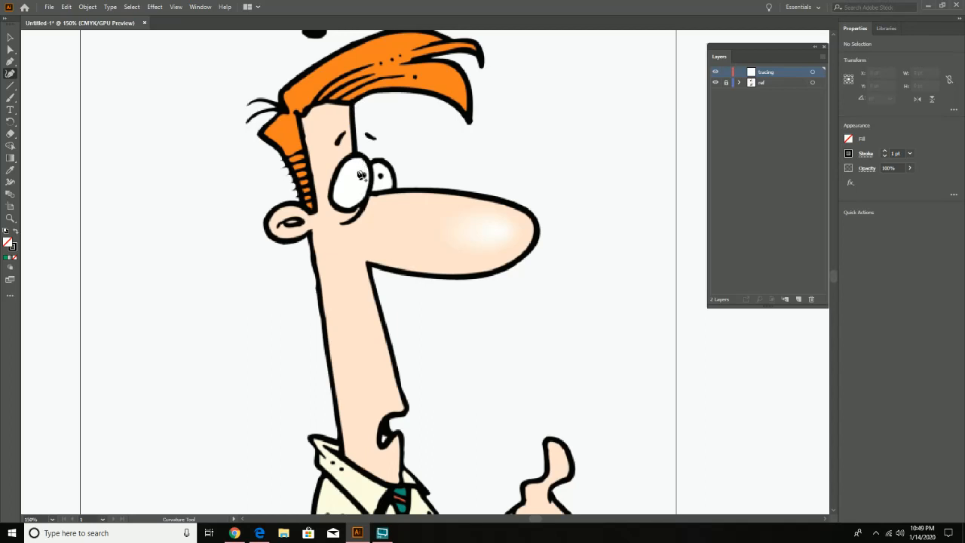
{"action": "left_click", "coordinate": [351, 104]}
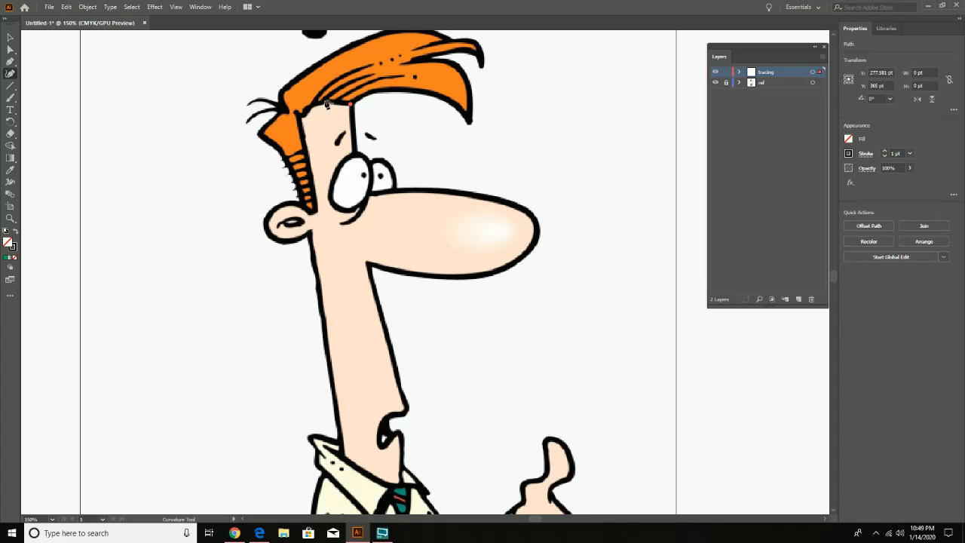
{"action": "key", "text": "ctrl+z"}
- Trace the forehead hairline and the inner edge of the sideburn down to the ear with the Pen tool
{"action": "left_click", "coordinate": [9, 62]}
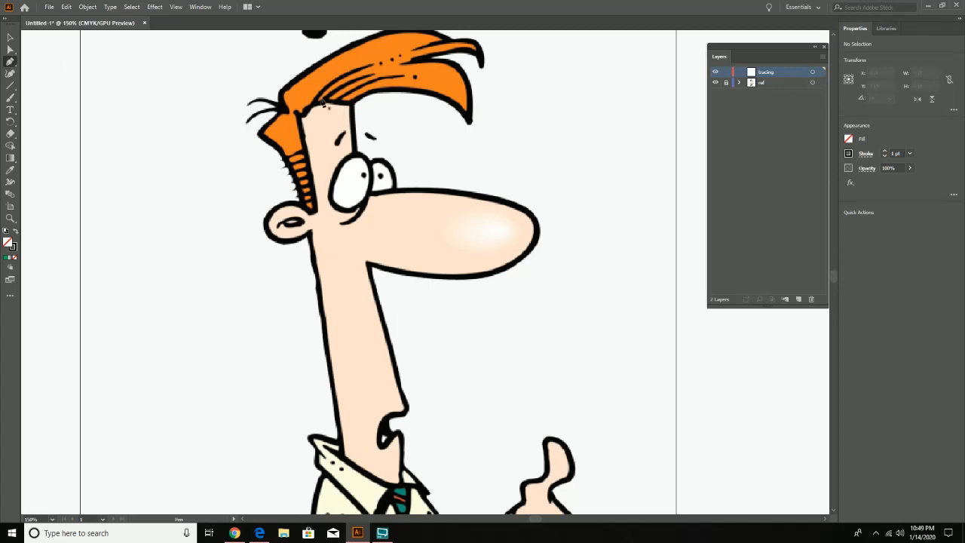
{"action": "left_click_drag", "start_coordinate": [353, 106], "coordinate": [297, 113]}
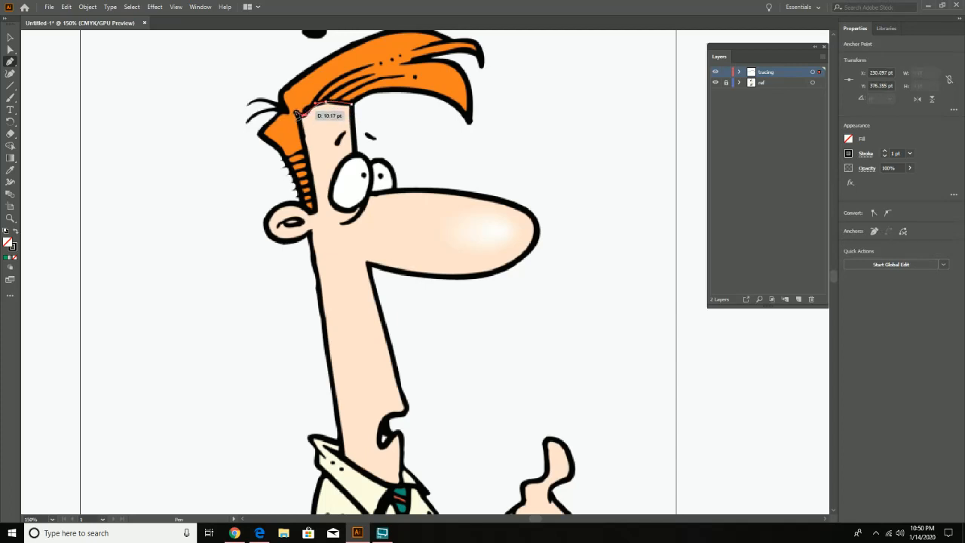
{"action": "left_click", "coordinate": [296, 113]}
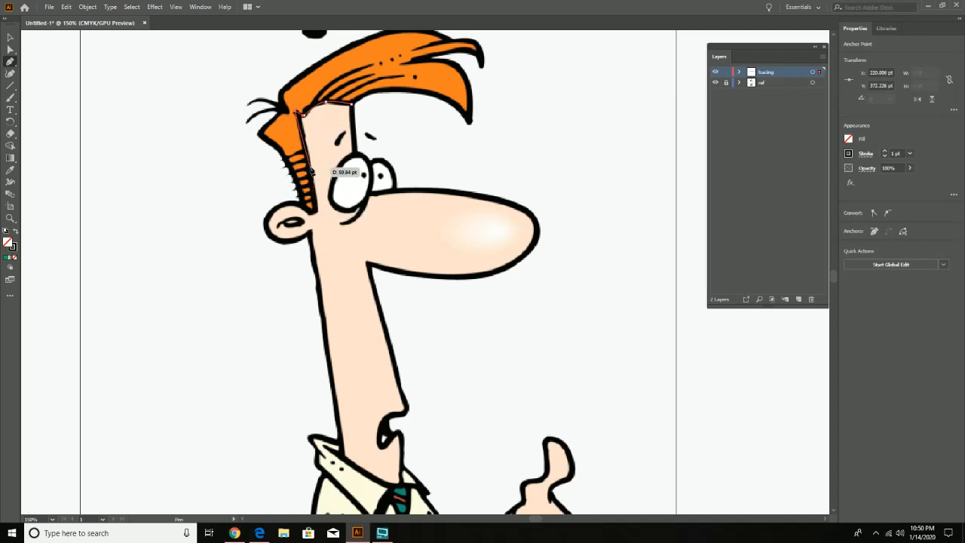
{"action": "left_click", "coordinate": [308, 161]}
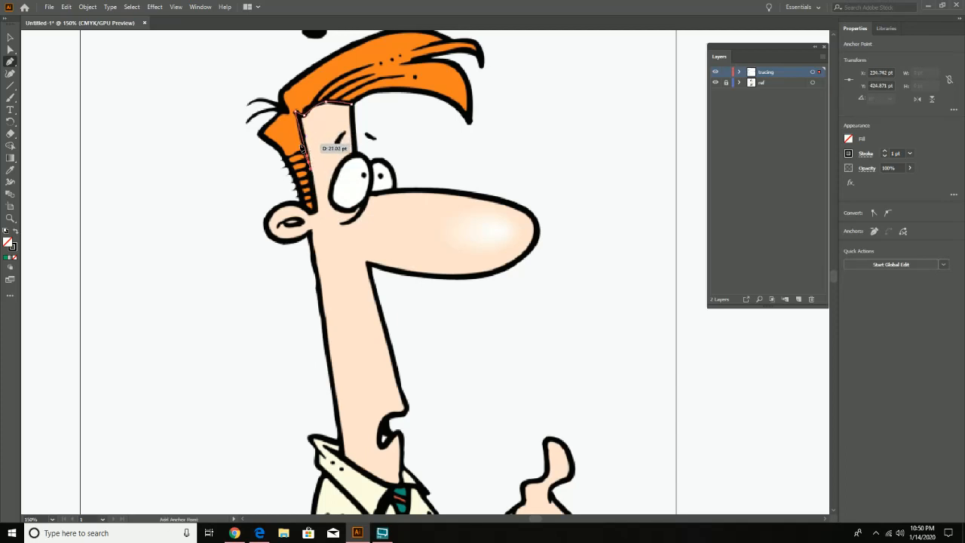
{"action": "left_click", "coordinate": [311, 215]}
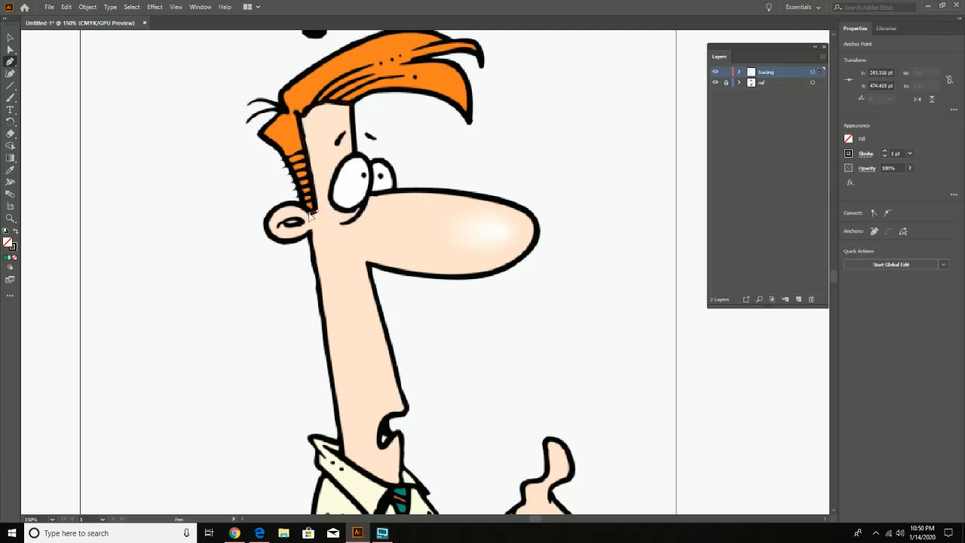
- Continue the face path with curves around the ear, ending where it meets the back of the neck
{"action": "left_click", "coordinate": [309, 213]}
{"action": "left_click_drag", "start_coordinate": [264, 216], "coordinate": [309, 235]}
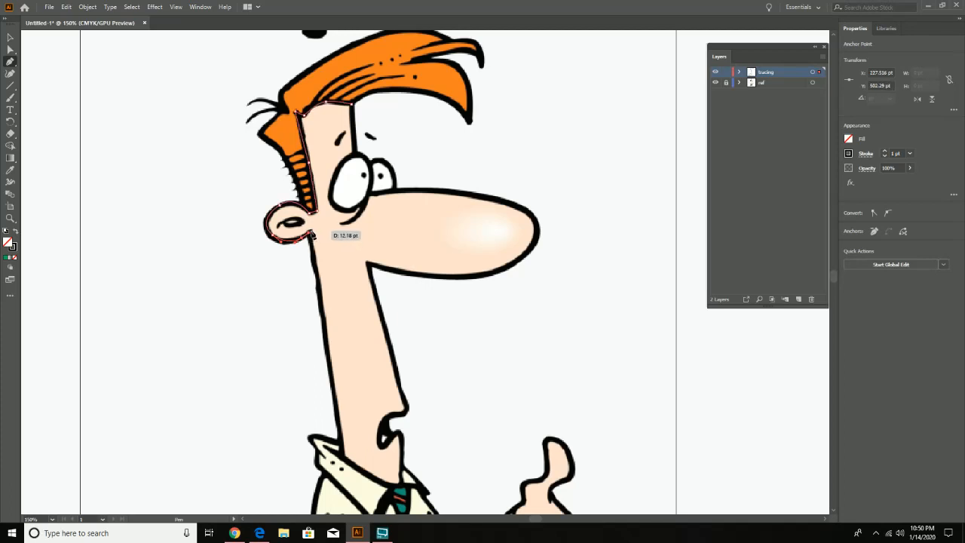
{"action": "left_click", "coordinate": [309, 236]}
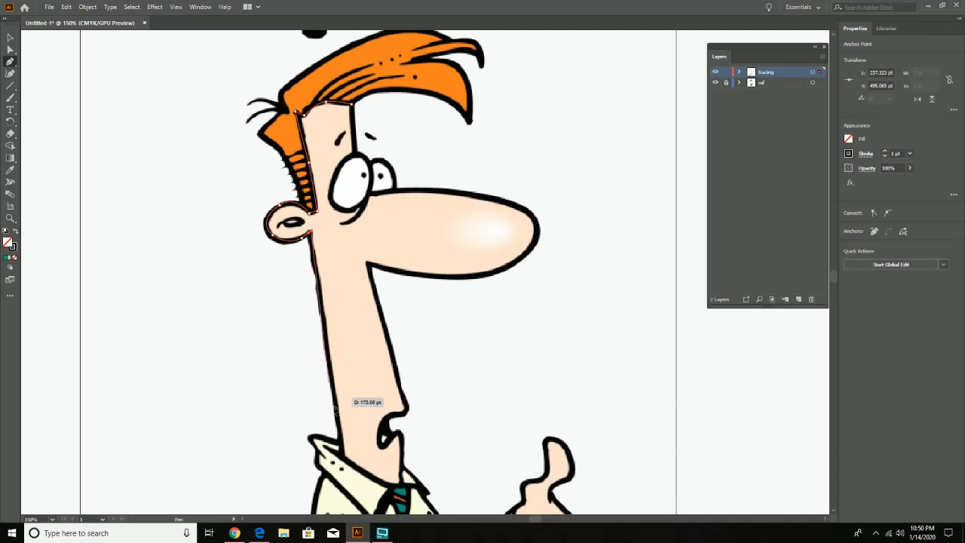
- Extend the face path down the back of the neck, along the collar, and up around the chin and open mouth
{"action": "left_click", "coordinate": [342, 456]}
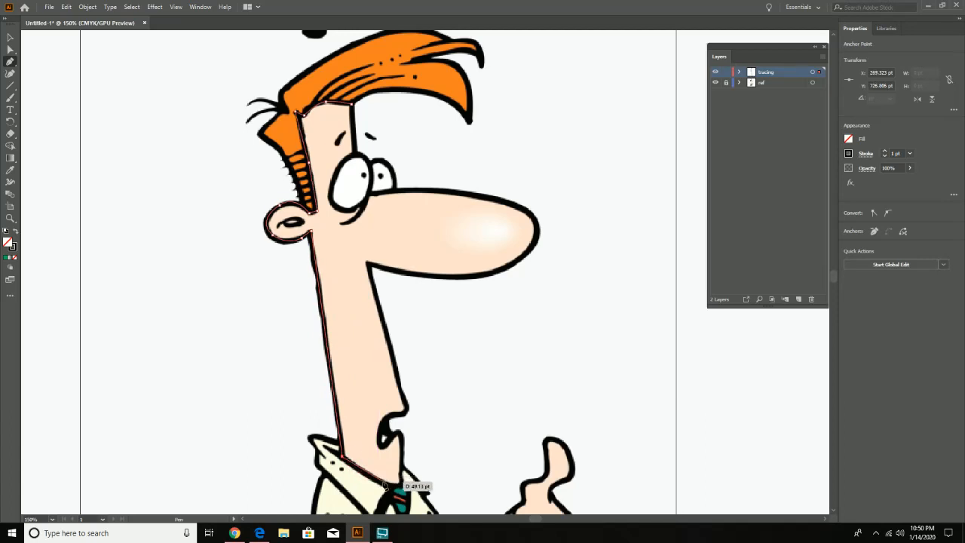
{"action": "left_click_drag", "start_coordinate": [384, 484], "coordinate": [386, 487]}
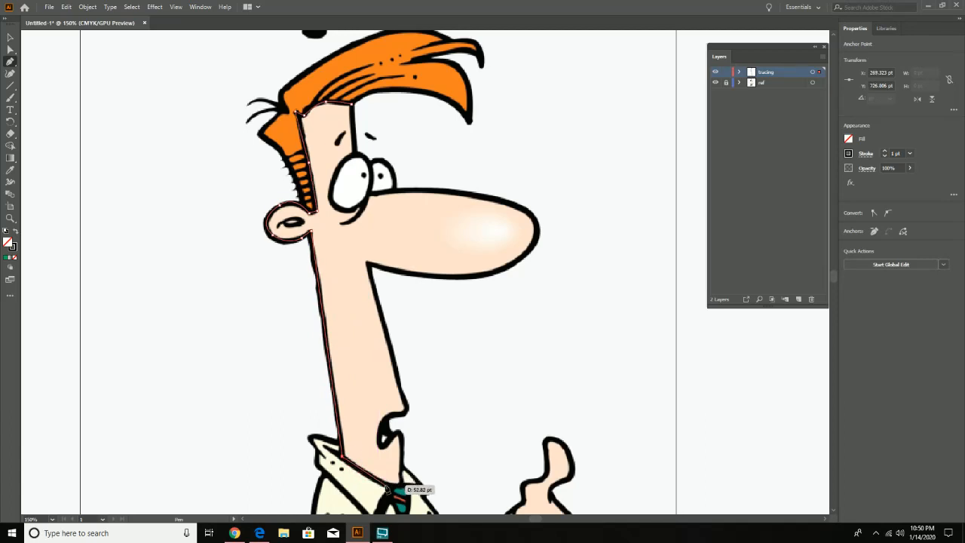
{"action": "left_click", "coordinate": [384, 484]}
{"action": "left_click", "coordinate": [397, 485]}
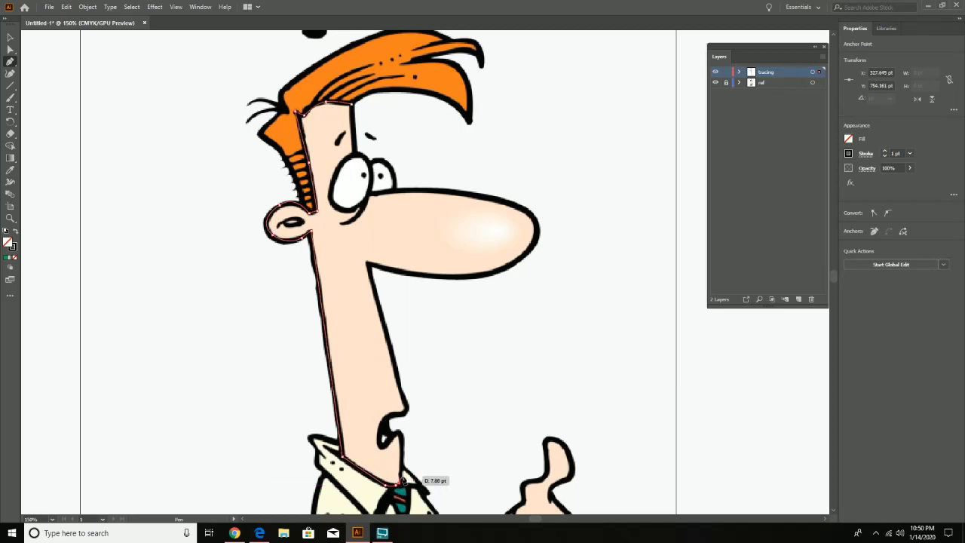
{"action": "left_click", "coordinate": [406, 484]}
{"action": "left_click_drag", "start_coordinate": [401, 476], "coordinate": [408, 404]}
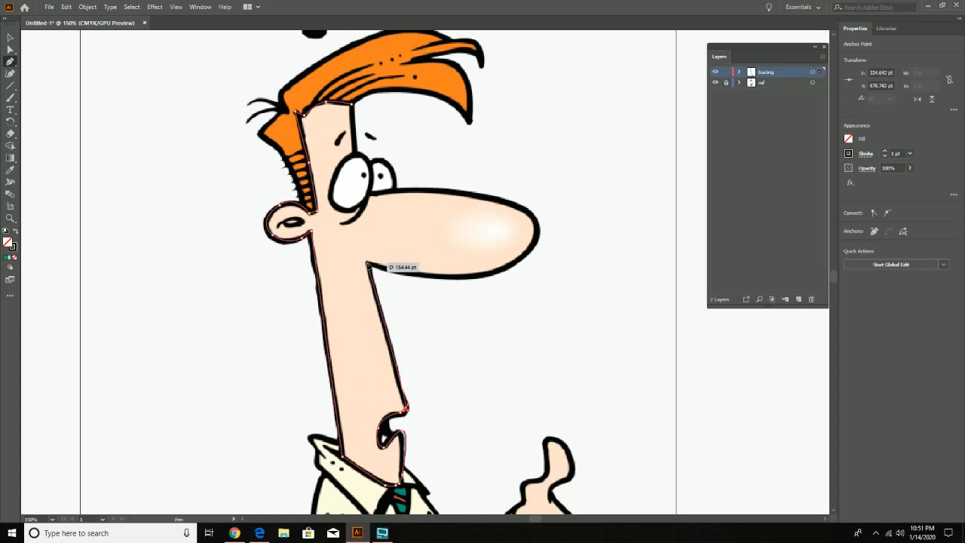
- Trace the front of the neck up to the nose and curve the path around the nose to the eyes
{"action": "left_click", "coordinate": [367, 266]}
{"action": "left_click_drag", "start_coordinate": [439, 276], "coordinate": [481, 281]}
{"action": "left_click", "coordinate": [491, 279]}
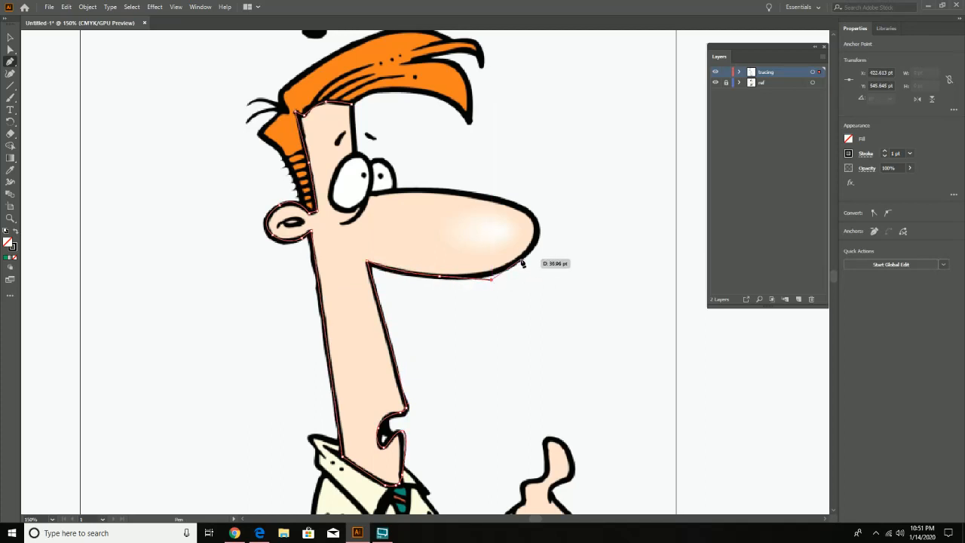
{"action": "key", "text": "ctrl+z"}
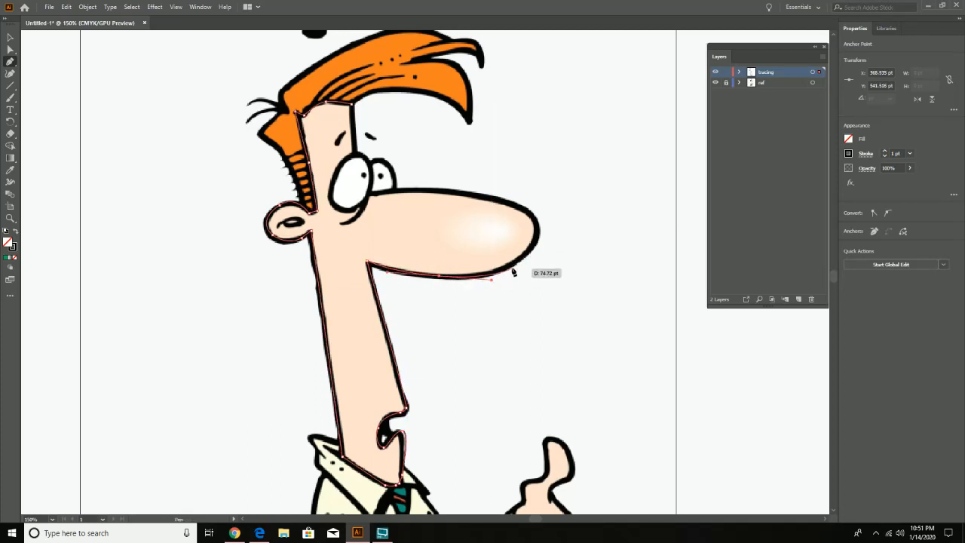
{"action": "left_click_drag", "start_coordinate": [513, 272], "coordinate": [358, 194]}
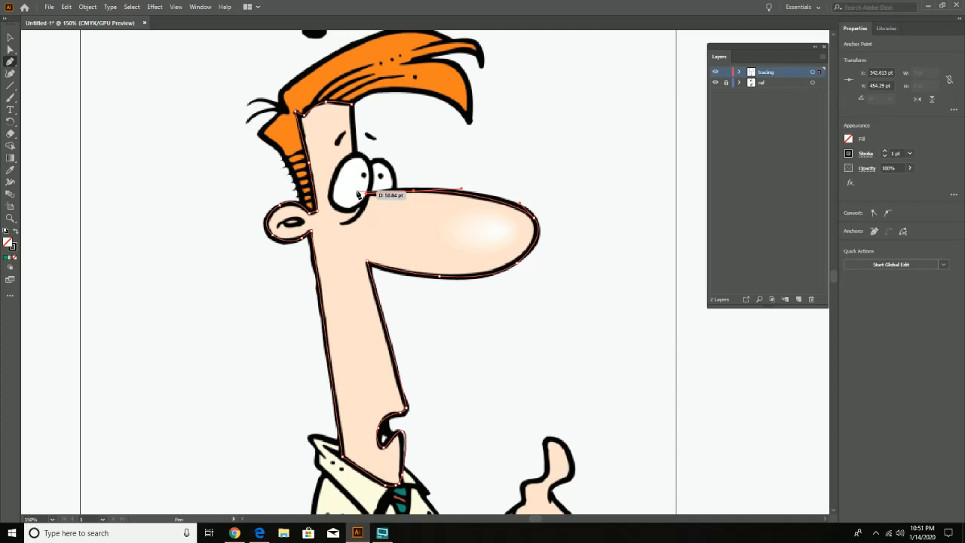
- Carry the path from the nose through the eye and up the forehead edge, closing the face outline at its starting point
{"action": "left_click_drag", "start_coordinate": [358, 195], "coordinate": [353, 106]}
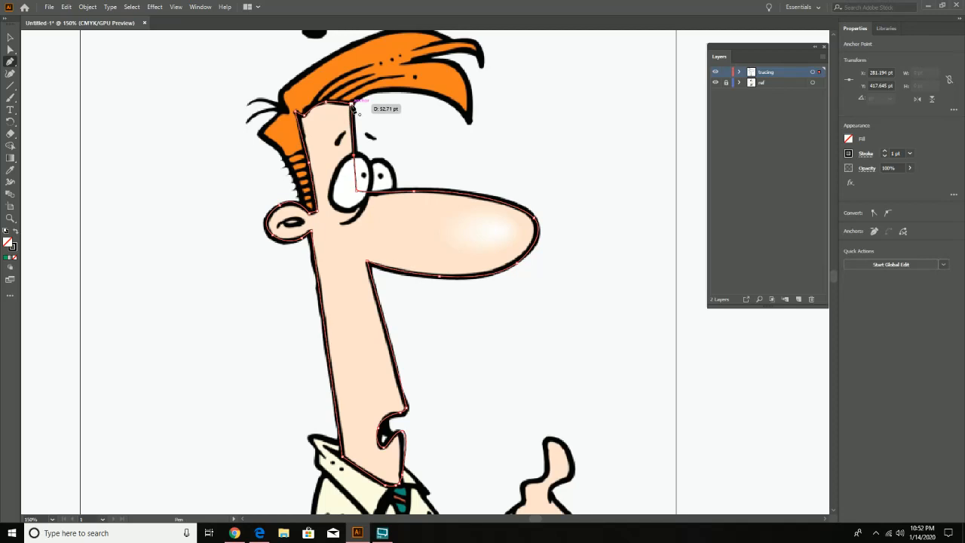
{"action": "left_click_drag", "start_coordinate": [352, 107], "coordinate": [353, 106]}
{"action": "left_click", "coordinate": [352, 105]}
- Check the face outline by toggling the ref layer's visibility, and lock the face path inside the tracing layer
{"action": "left_click", "coordinate": [716, 83]}
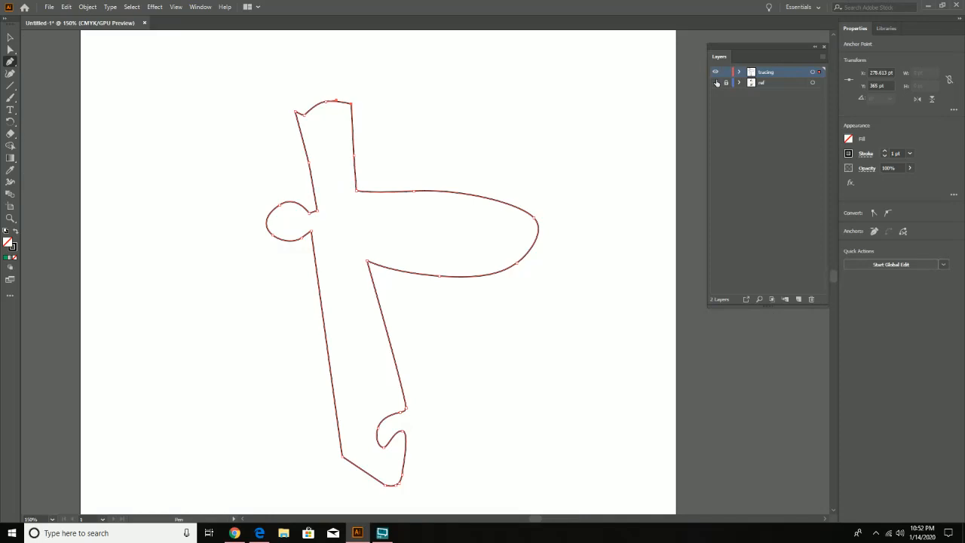
{"action": "left_click", "coordinate": [716, 83]}
{"action": "left_click", "coordinate": [716, 83]}
{"action": "left_click", "coordinate": [716, 83]}
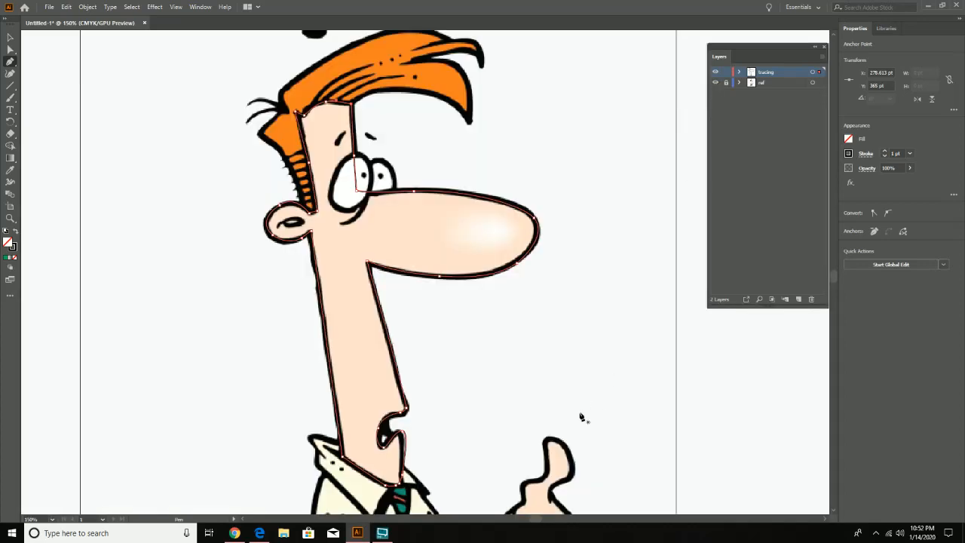
{"action": "left_click", "coordinate": [715, 83]}
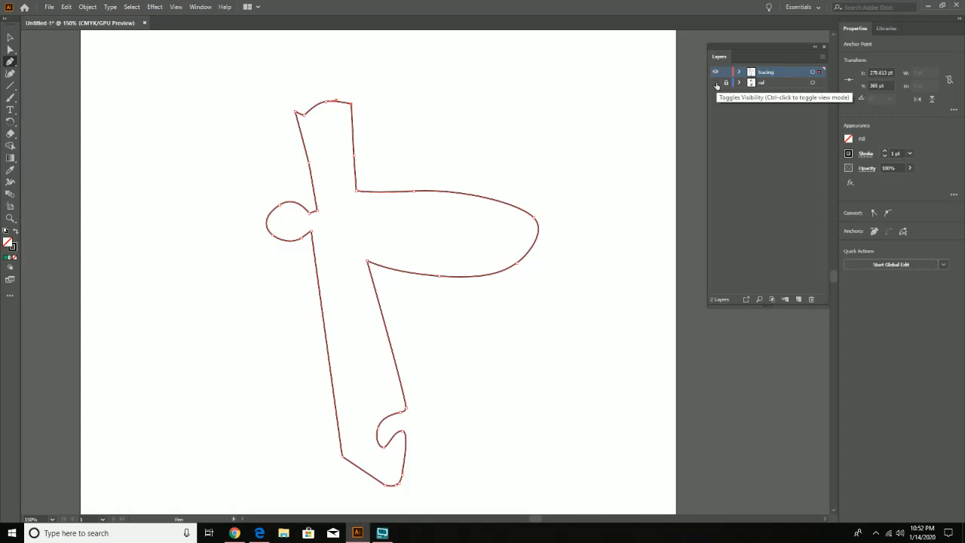
{"action": "left_click", "coordinate": [715, 83]}
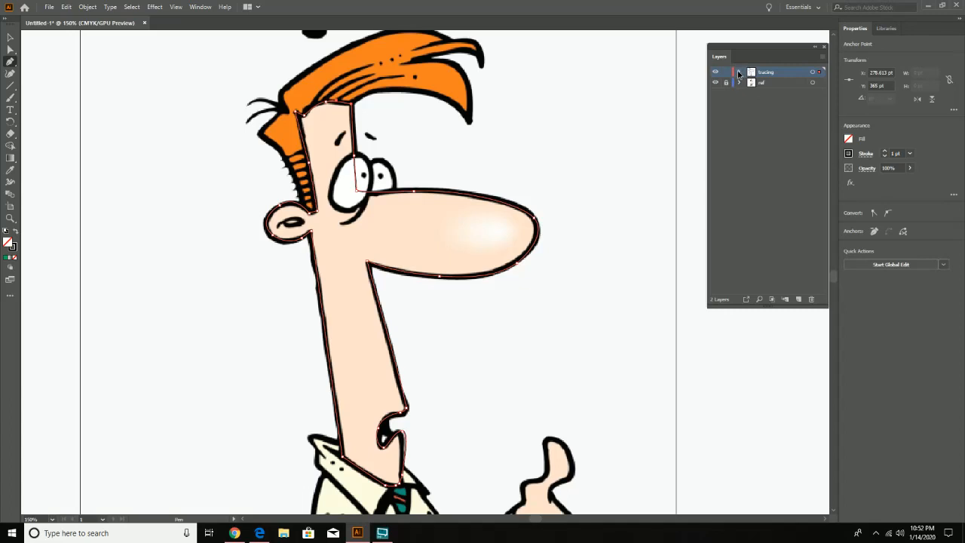
{"action": "left_click", "coordinate": [738, 73]}
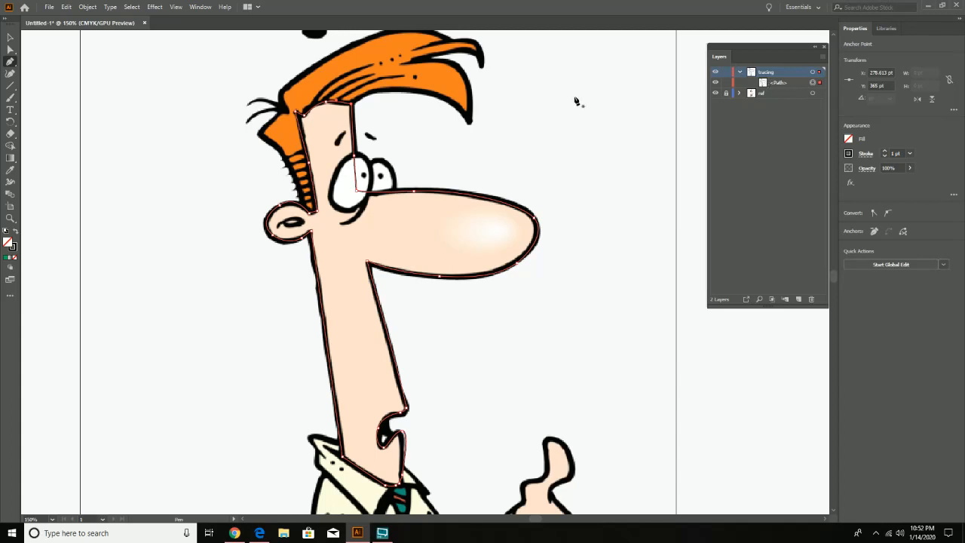
{"action": "left_click", "coordinate": [726, 83]}
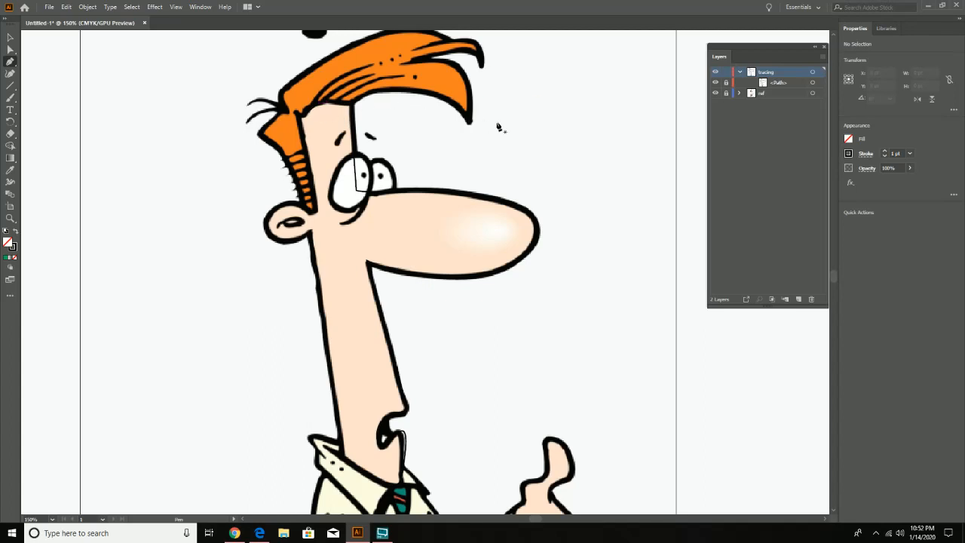
- Start a new Pen path at the base of the sideburn and trace up its front edge and across the forehead hairline
{"action": "scroll", "coordinate": [498, 125], "scroll_direction": "up", "scroll_amount": 2}
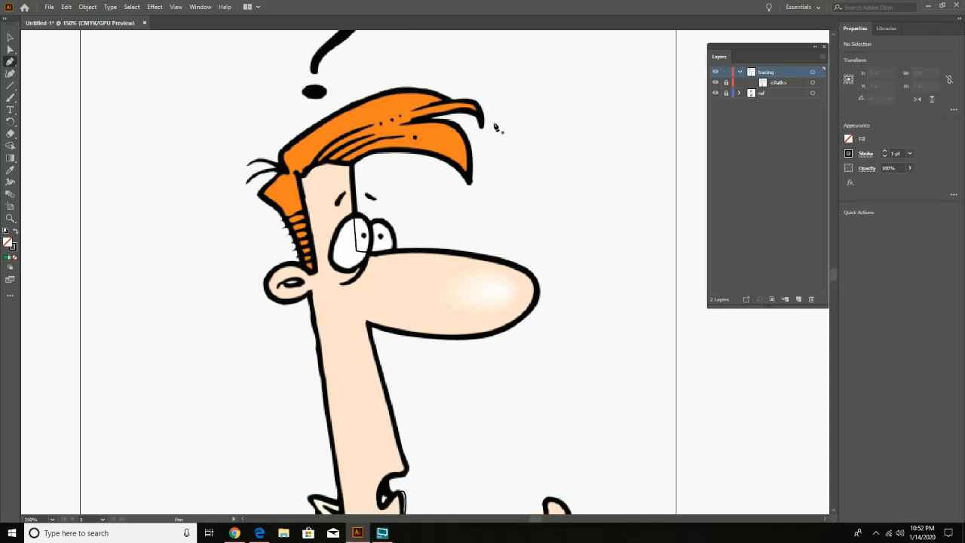
{"action": "key", "text": "z"}
{"action": "left_click", "coordinate": [359, 179]}
{"action": "left_click_drag", "start_coordinate": [464, 240], "coordinate": [406, 178]}
{"action": "left_click", "coordinate": [405, 178]}
{"action": "left_click_drag", "start_coordinate": [377, 219], "coordinate": [379, 162]}
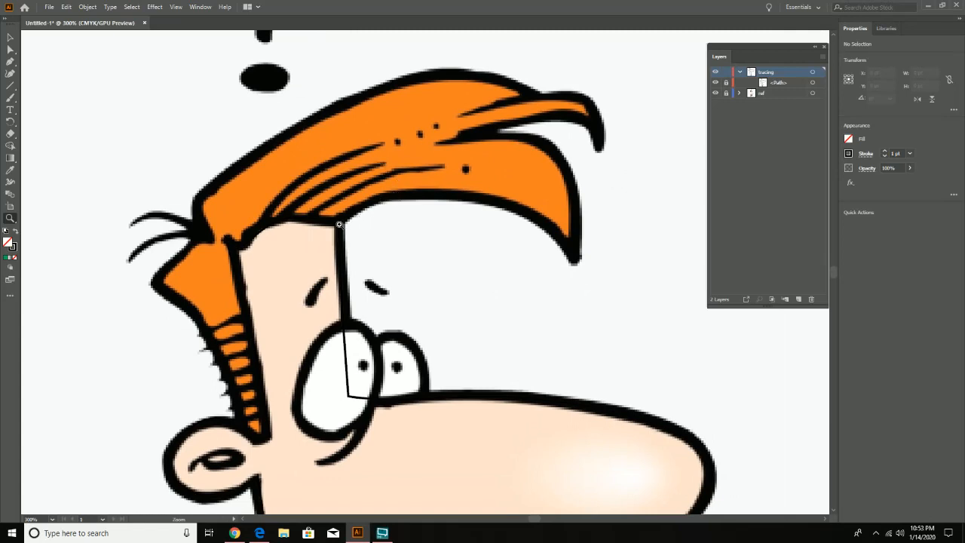
{"action": "key", "text": "p"}
{"action": "left_click", "coordinate": [269, 439]}
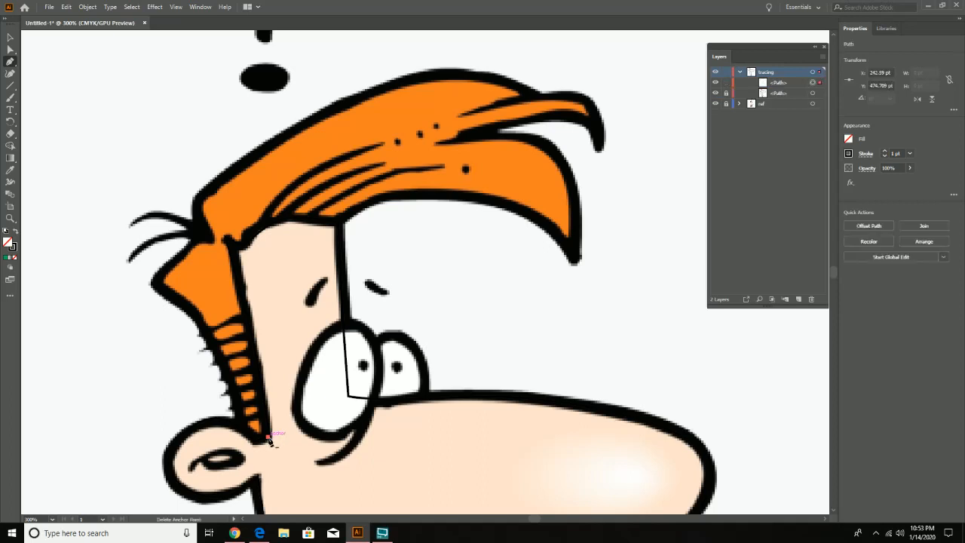
{"action": "left_click", "coordinate": [228, 239]}
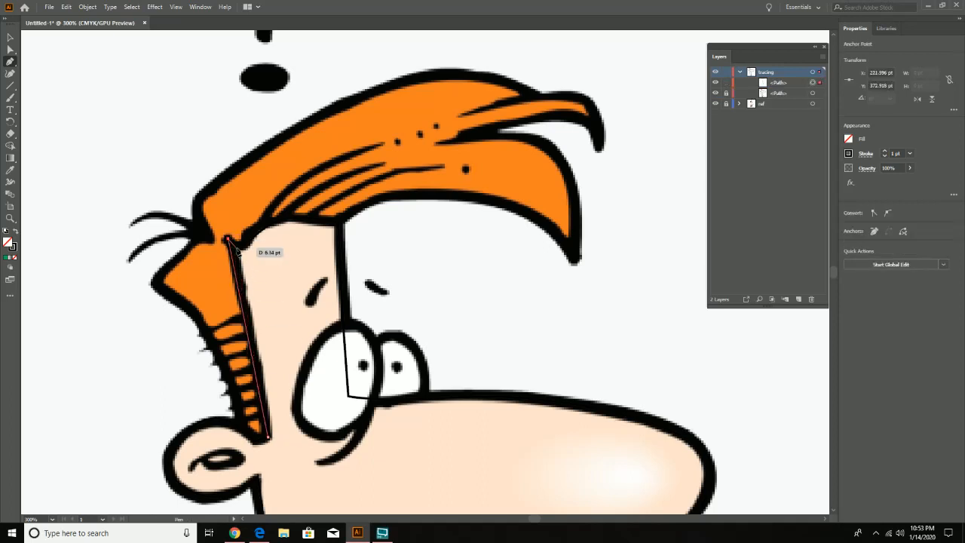
{"action": "left_click", "coordinate": [242, 245]}
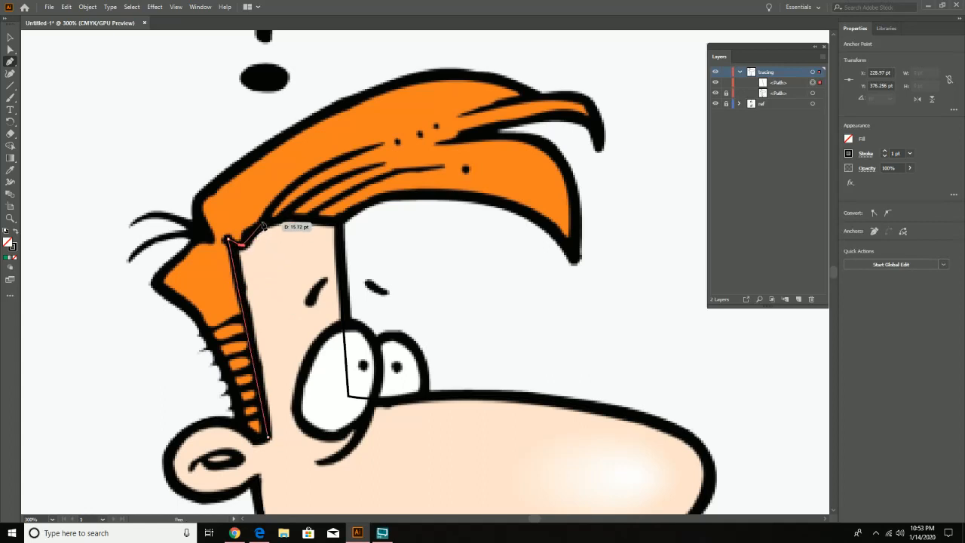
{"action": "left_click_drag", "start_coordinate": [263, 224], "coordinate": [274, 222]}
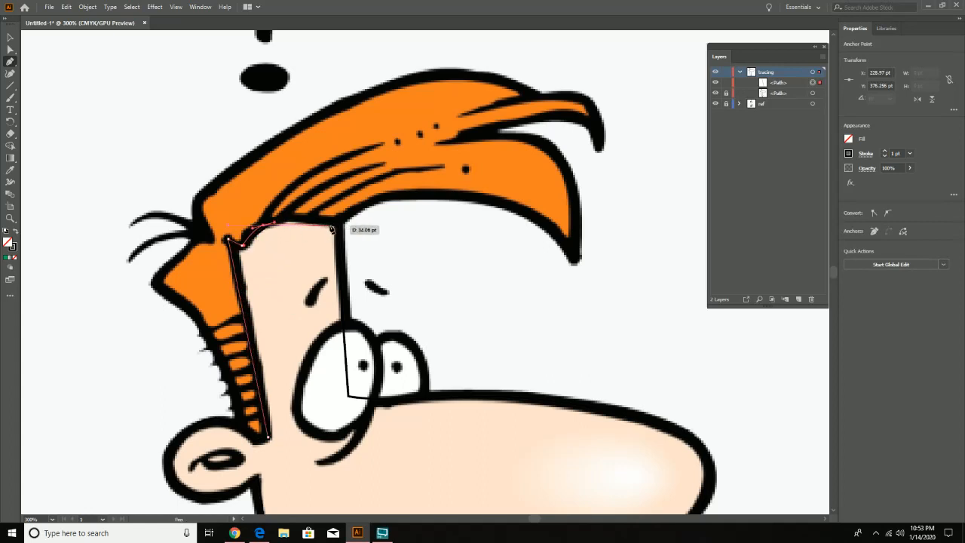
{"action": "left_click", "coordinate": [299, 223]}
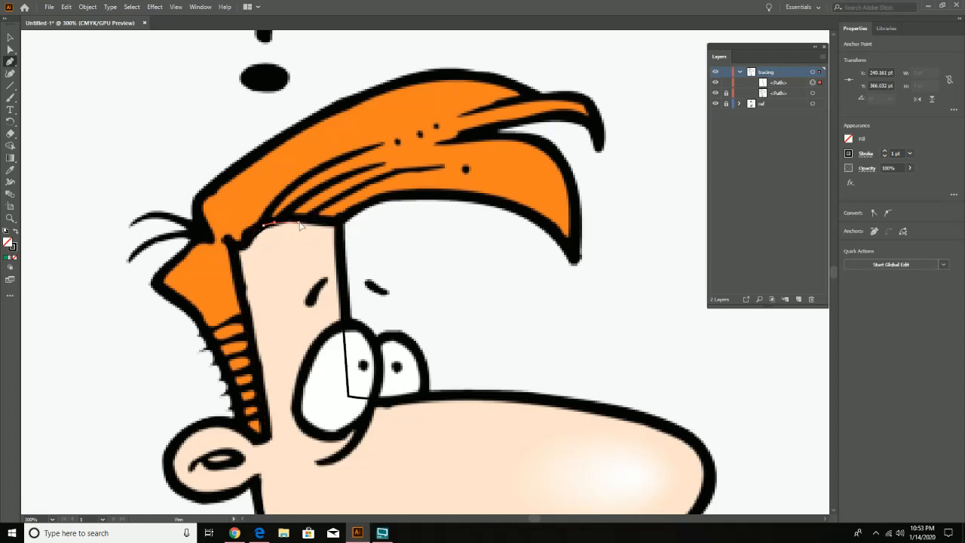
{"action": "left_click", "coordinate": [338, 224]}
- Curve the hair path along the underside of the front quiff, around its pointed tip, and back to the notch between strands
{"action": "left_click_drag", "start_coordinate": [403, 197], "coordinate": [448, 200]}
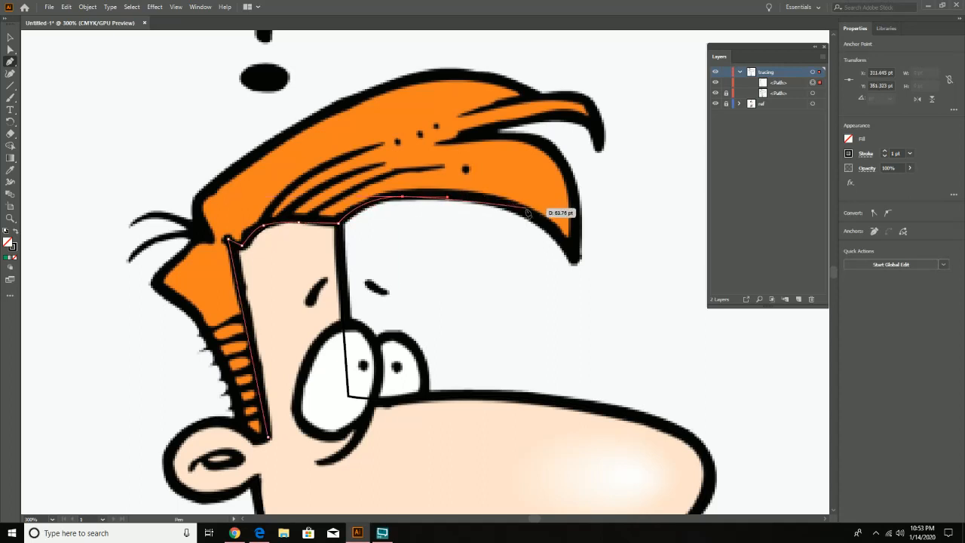
{"action": "left_click_drag", "start_coordinate": [526, 210], "coordinate": [549, 229]}
{"action": "left_click_drag", "start_coordinate": [574, 261], "coordinate": [568, 167]}
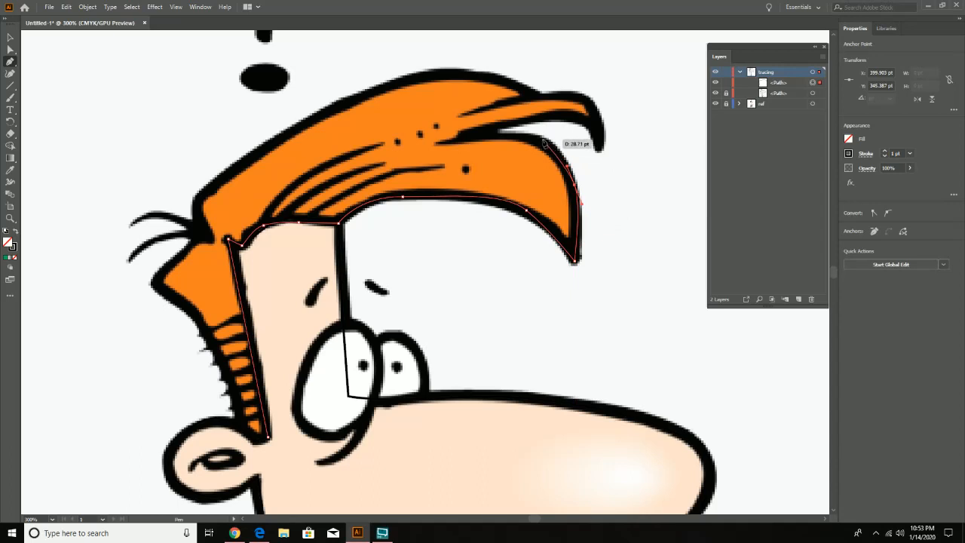
{"action": "left_click_drag", "start_coordinate": [538, 139], "coordinate": [454, 140]}
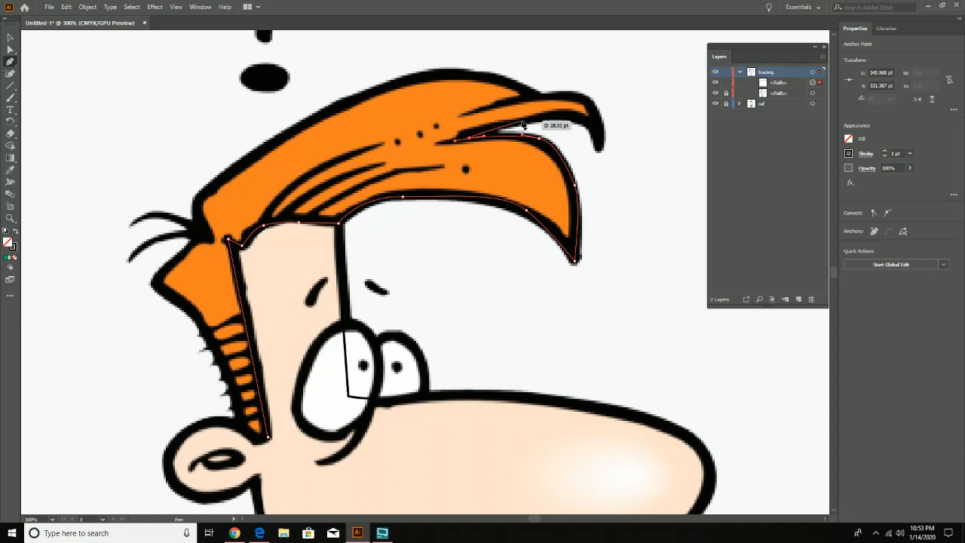
- Trace the upper hair strand from the notch out to its hooked tip and back along its top edge
{"action": "left_click", "coordinate": [498, 127]}
{"action": "left_click_drag", "start_coordinate": [567, 119], "coordinate": [595, 128]}
{"action": "left_click", "coordinate": [598, 150]}
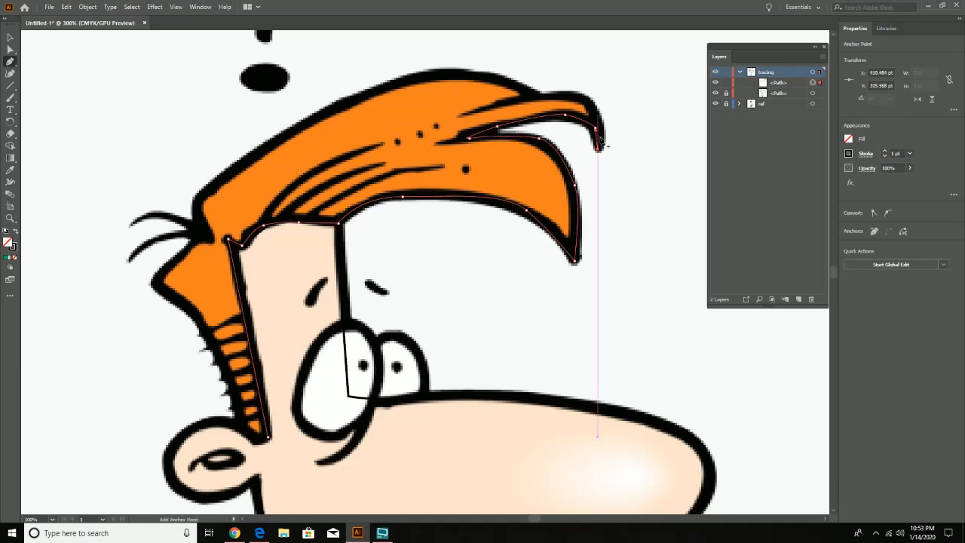
{"action": "left_click_drag", "start_coordinate": [588, 104], "coordinate": [531, 97]}
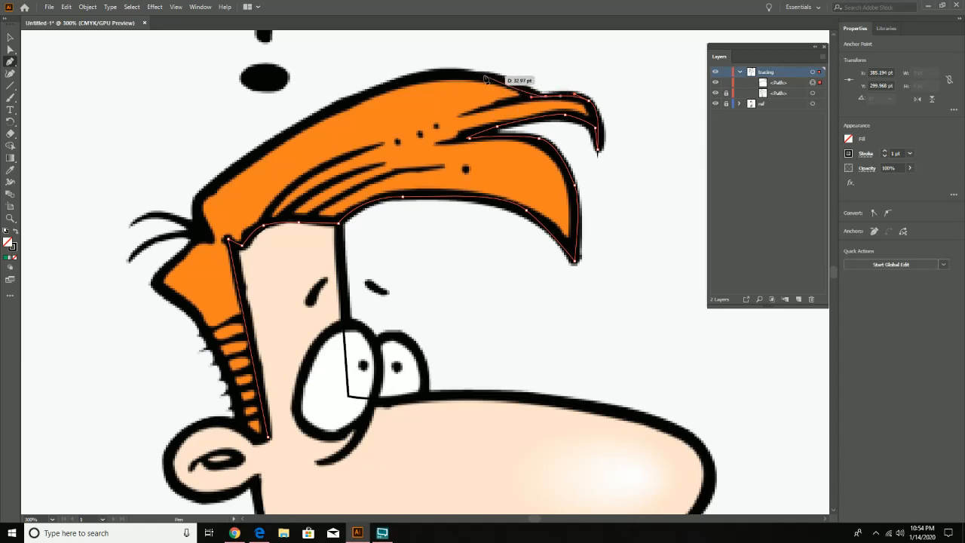
- Carry the hair path over the top of the head, down the back and sideburn, and close it at its starting point
{"action": "left_click_drag", "start_coordinate": [437, 74], "coordinate": [398, 86]}
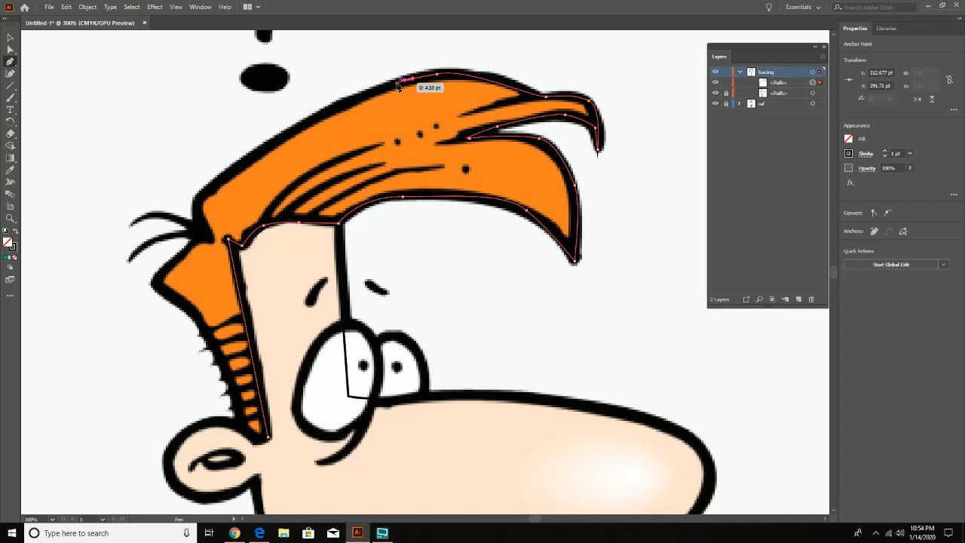
{"action": "left_click_drag", "start_coordinate": [398, 85], "coordinate": [170, 266]}
{"action": "left_click", "coordinate": [211, 240]}
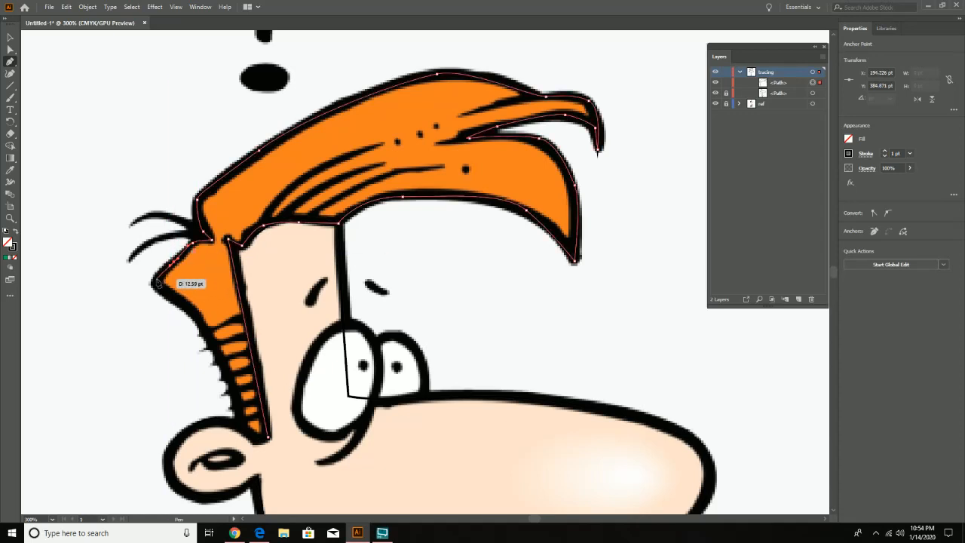
{"action": "left_click", "coordinate": [157, 282]}
{"action": "left_click_drag", "start_coordinate": [190, 312], "coordinate": [198, 321]}
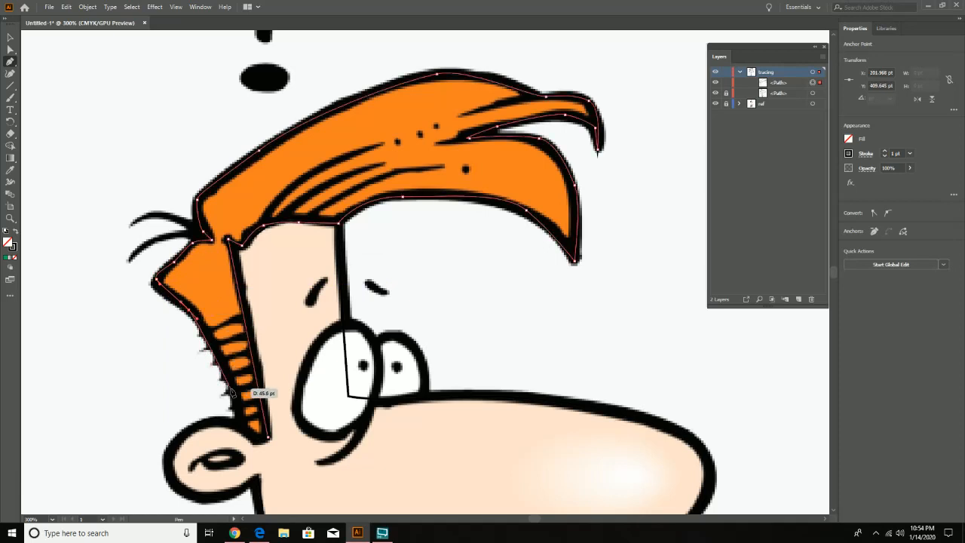
{"action": "left_click_drag", "start_coordinate": [234, 388], "coordinate": [242, 430]}
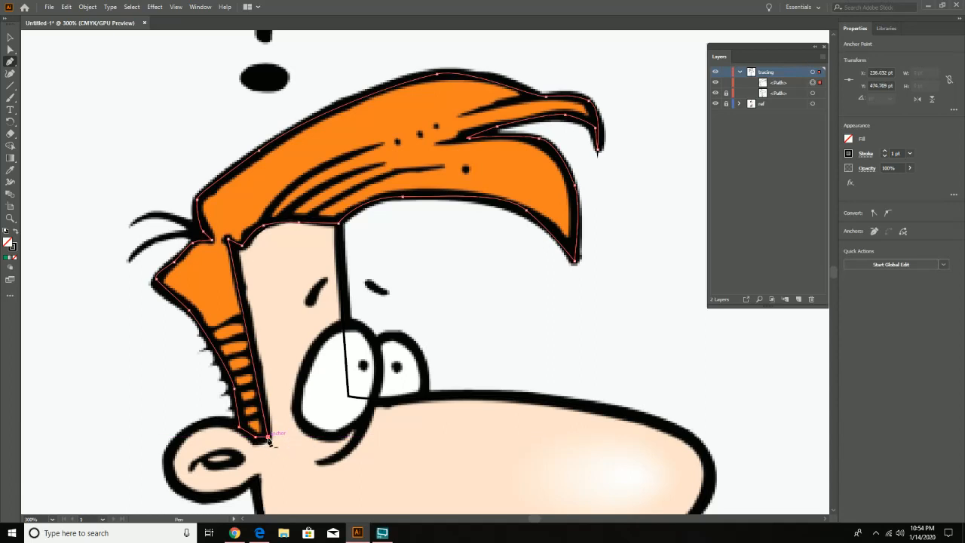
{"action": "left_click", "coordinate": [267, 436]}
- Refine the top edge of the hair path with the Curvature tool, adding and shifting points to follow the reference outline
{"action": "left_click", "coordinate": [10, 73]}
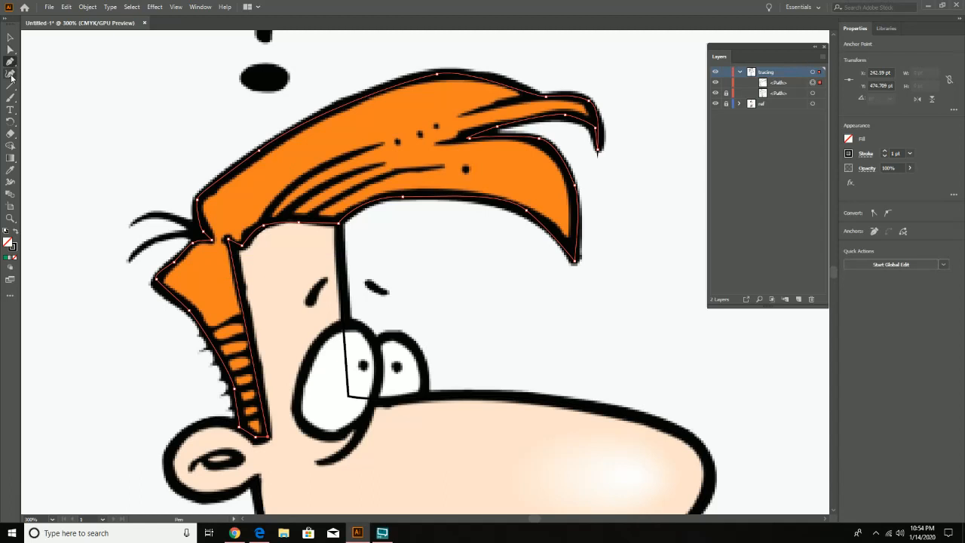
{"action": "left_click", "coordinate": [501, 82]}
{"action": "left_click_drag", "start_coordinate": [503, 82], "coordinate": [505, 80]}
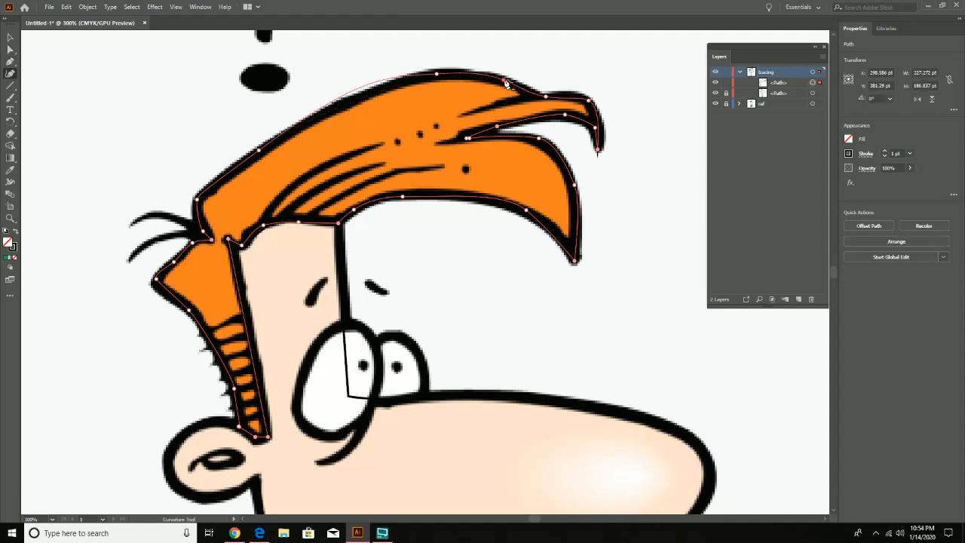
{"action": "left_click", "coordinate": [348, 95]}
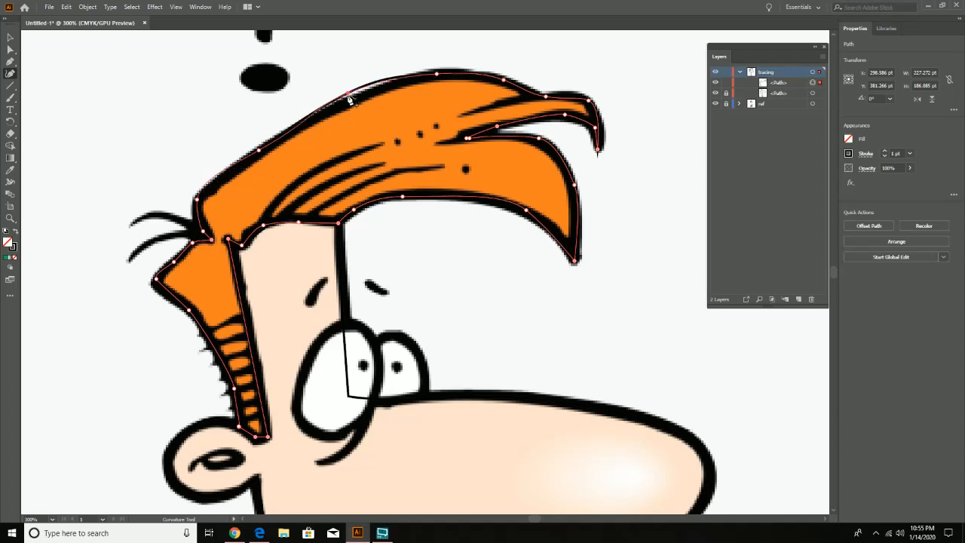
{"action": "left_click_drag", "start_coordinate": [350, 99], "coordinate": [351, 104]}
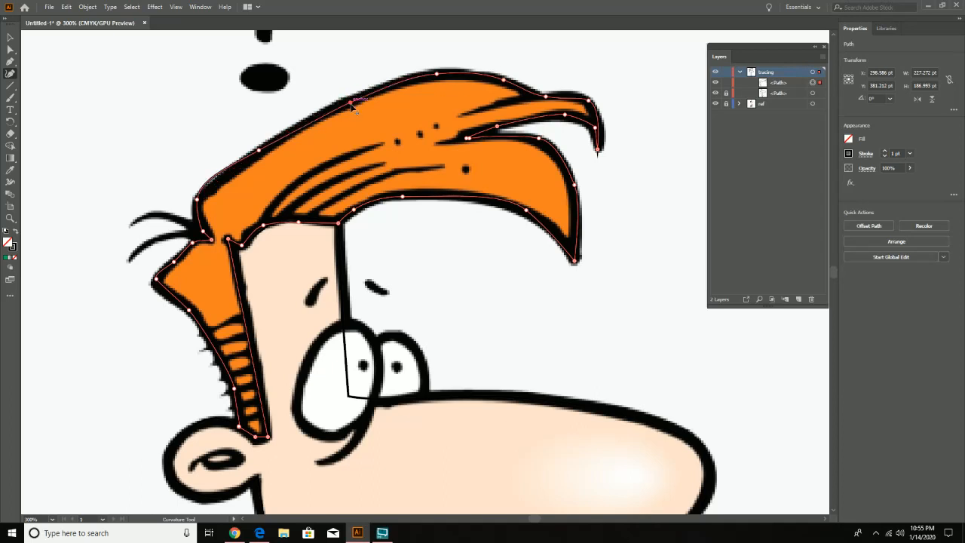
{"action": "left_click", "coordinate": [223, 180]}
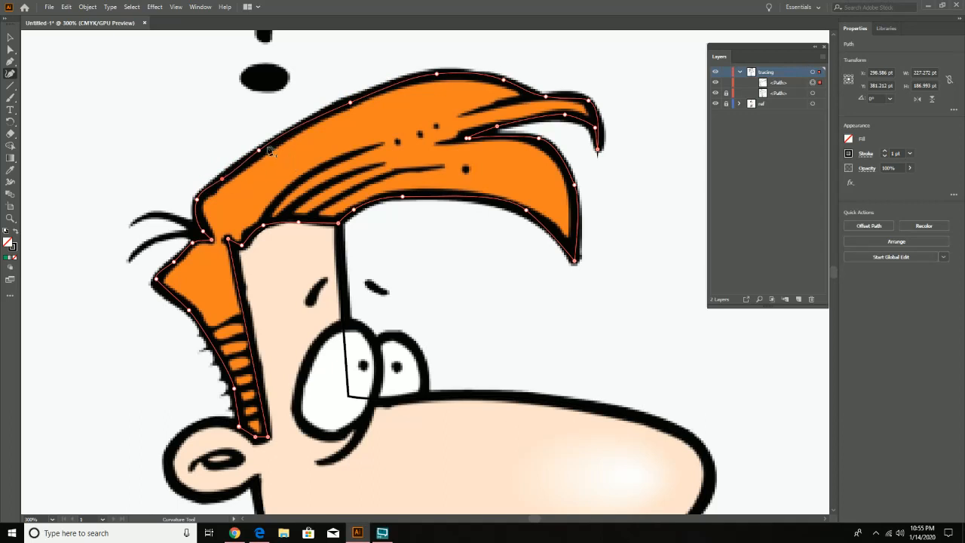
{"action": "left_click_drag", "start_coordinate": [259, 150], "coordinate": [264, 152]}
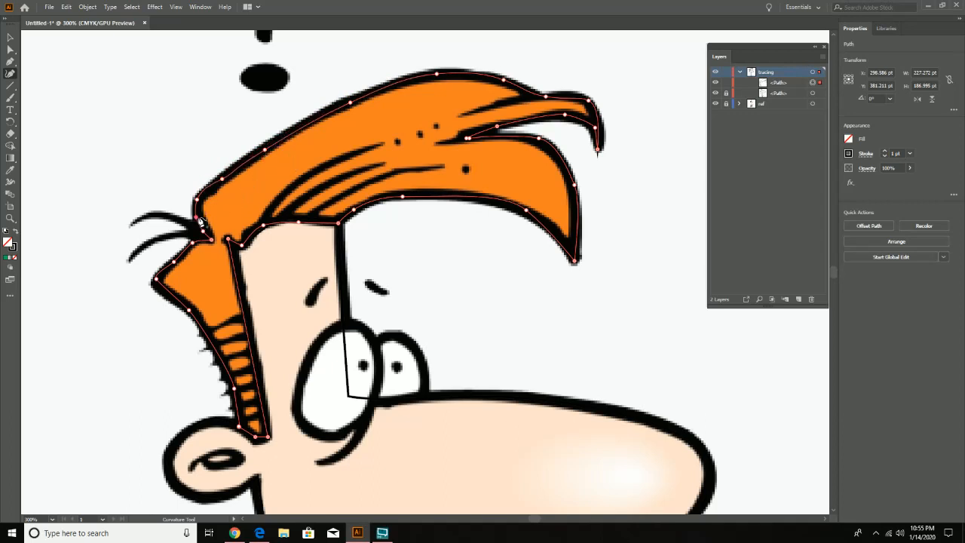
- Adjust the hair path's curve points down the back of the head to the top of the sideburn
{"action": "left_click", "coordinate": [200, 219]}
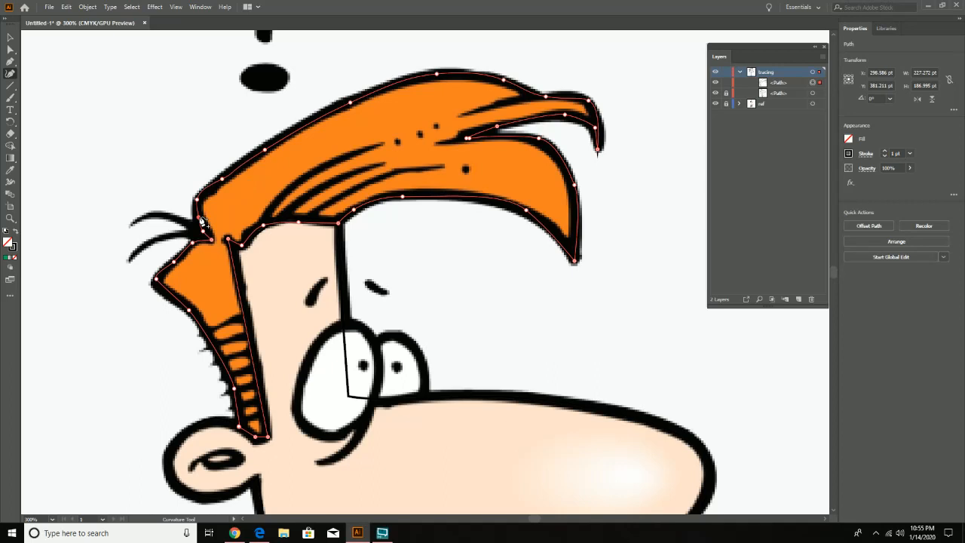
{"action": "left_click", "coordinate": [172, 261]}
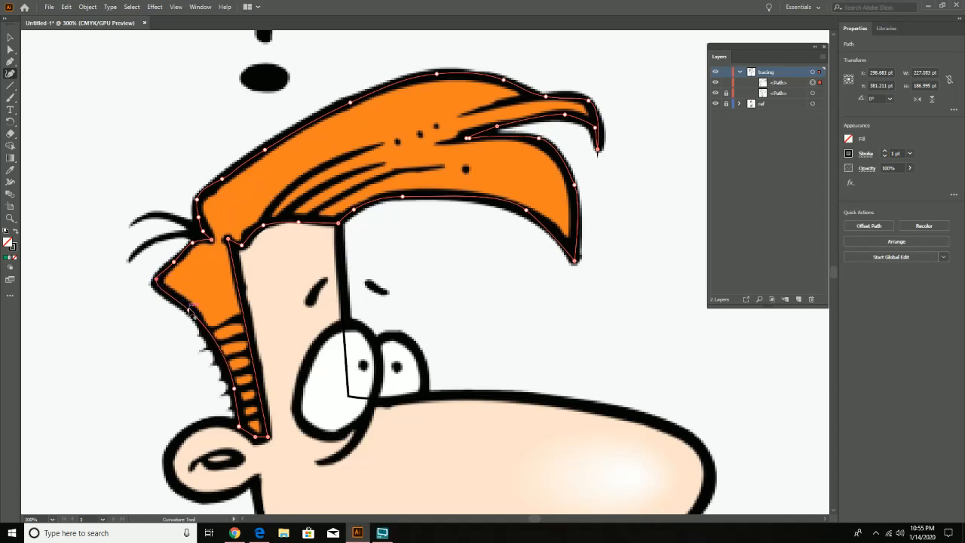
{"action": "left_click", "coordinate": [189, 309]}
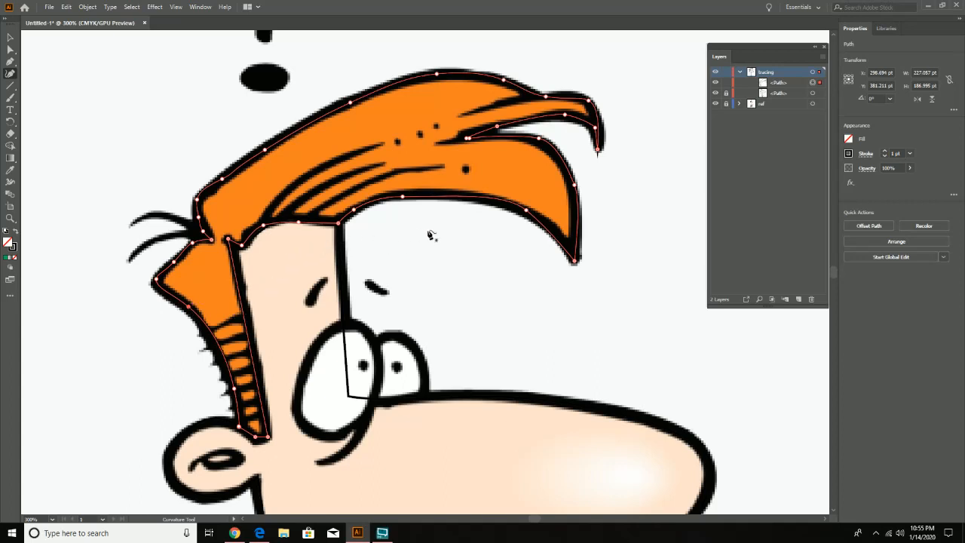
- Reshape the front quiff's lower and outer edges and the notch between strands by moving and adding curve points
{"action": "left_click_drag", "start_coordinate": [525, 211], "coordinate": [501, 202]}
{"action": "left_click_drag", "start_coordinate": [538, 229], "coordinate": [550, 230]}
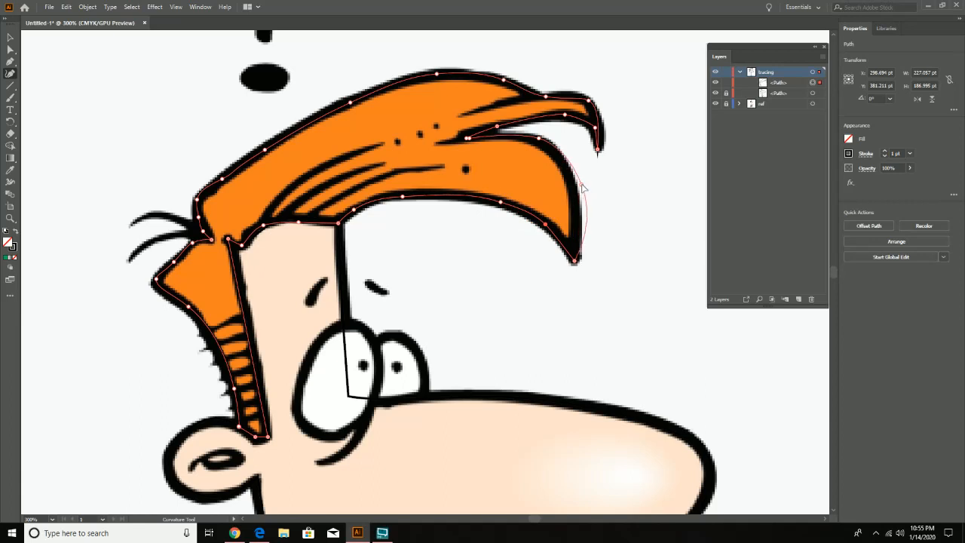
{"action": "left_click_drag", "start_coordinate": [574, 185], "coordinate": [570, 185]}
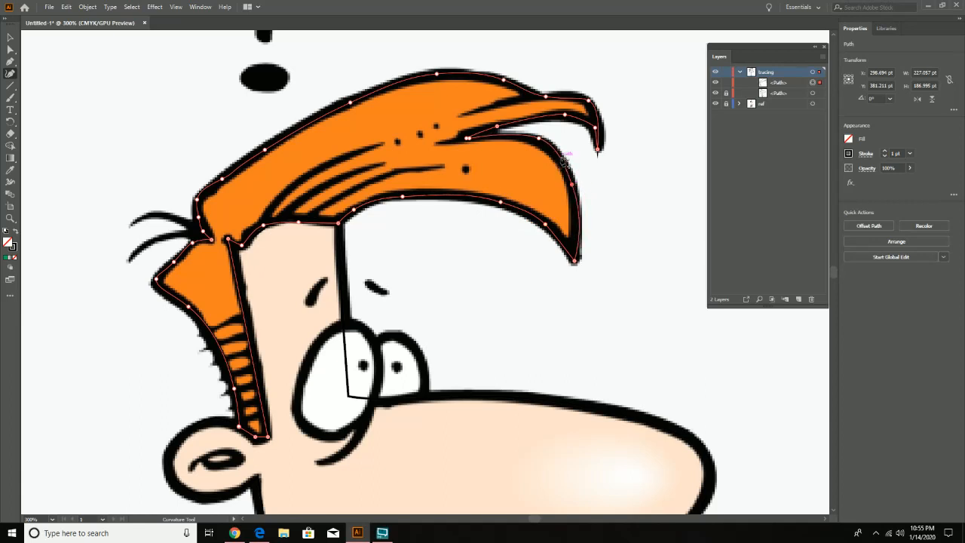
{"action": "left_click", "coordinate": [564, 157]}
{"action": "left_click_drag", "start_coordinate": [539, 139], "coordinate": [535, 140]}
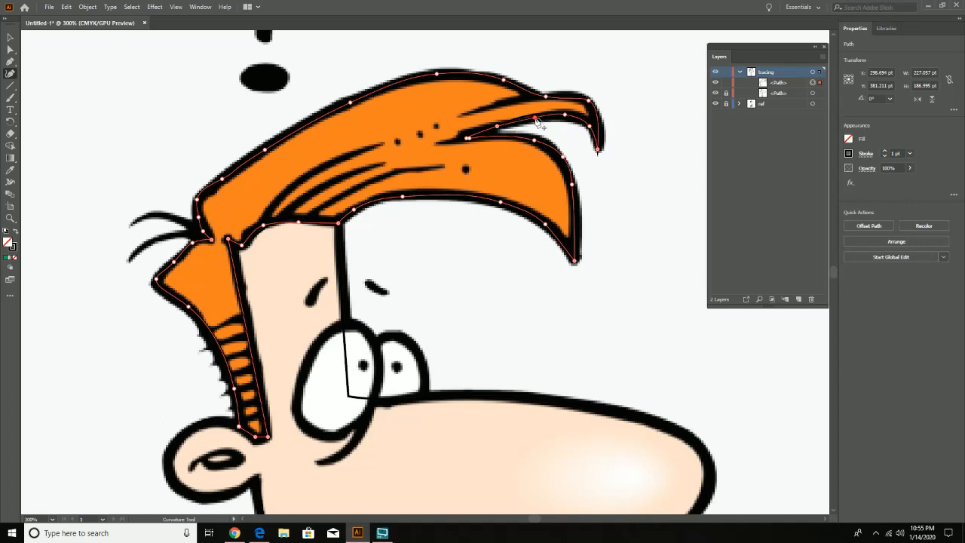
{"action": "left_click", "coordinate": [497, 128]}
- Inspect the hair outline up close and compare it with the face path by toggling the ref layer's visibility
{"action": "key", "text": "ctrl"}
{"action": "key", "text": "z"}
{"action": "left_click", "coordinate": [591, 213]}
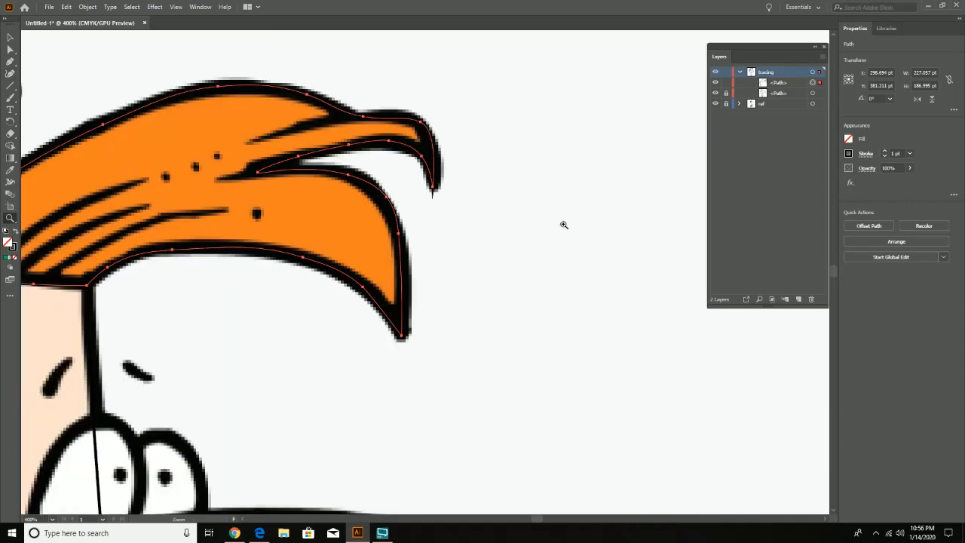
{"action": "left_click", "coordinate": [498, 260], "text": "alt"}
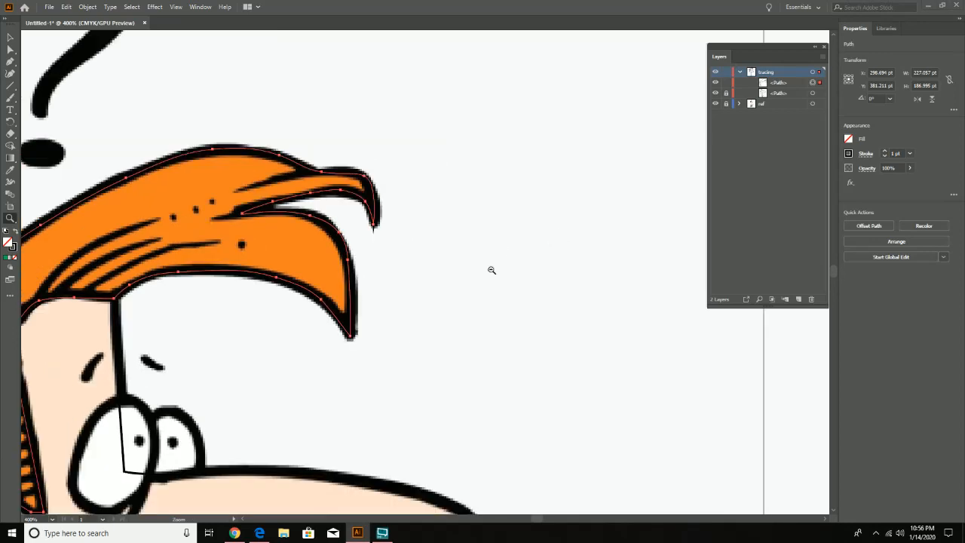
{"action": "left_click", "coordinate": [392, 315], "text": "alt"}
{"action": "left_click_drag", "start_coordinate": [342, 352], "coordinate": [432, 219]}
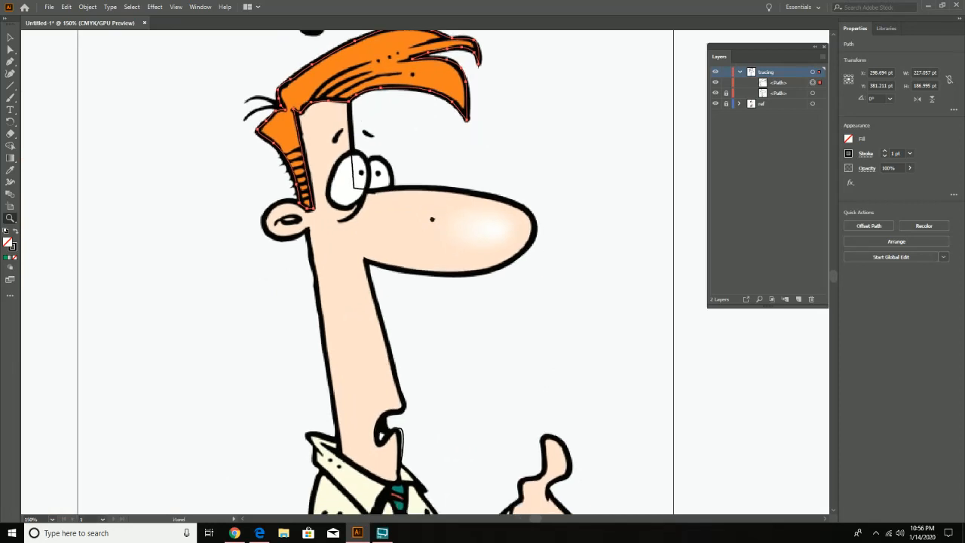
{"action": "left_click", "coordinate": [717, 106]}
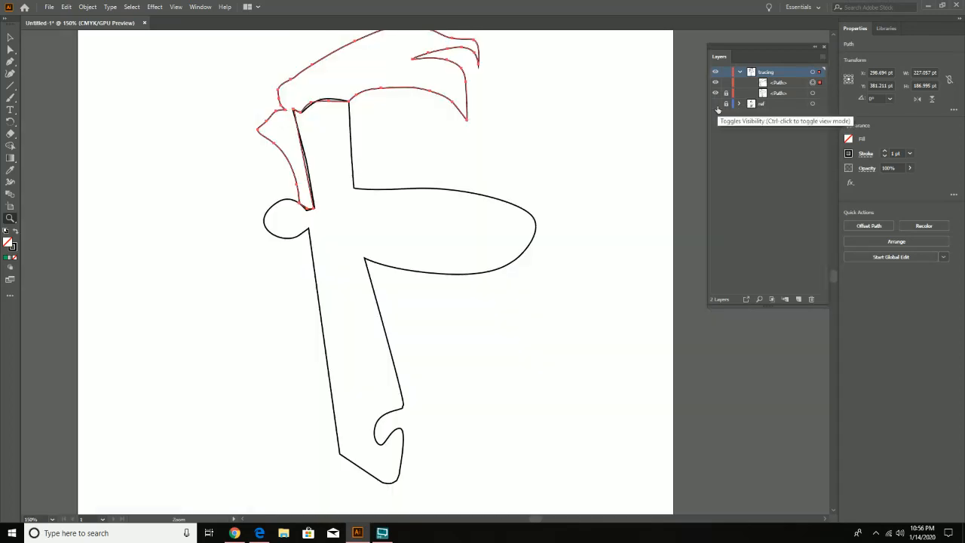
{"action": "left_click", "coordinate": [716, 108]}
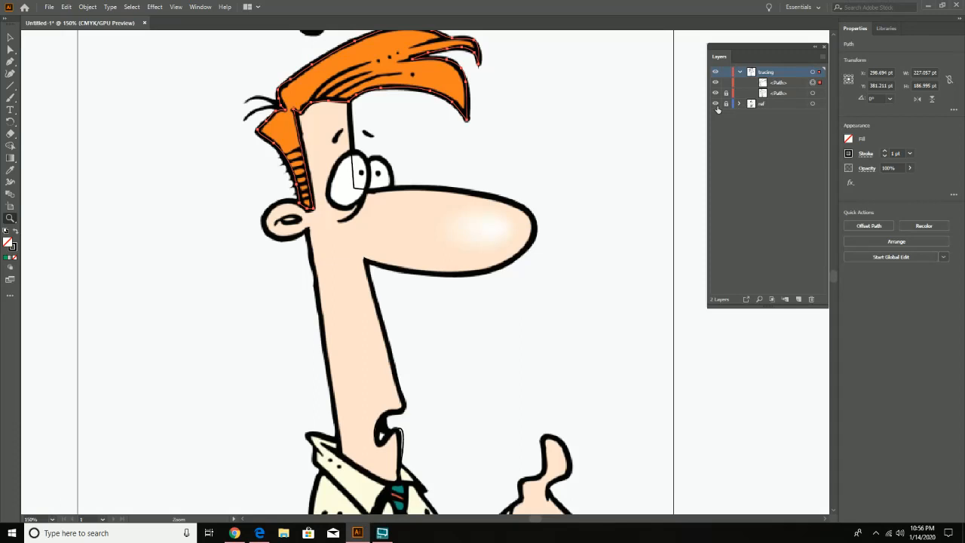
- Trace the smaller eye above the nose bridge as a closed path with the Curvature tool, and lock the finished paths
{"action": "left_click_drag", "start_coordinate": [538, 366], "coordinate": [533, 346]}
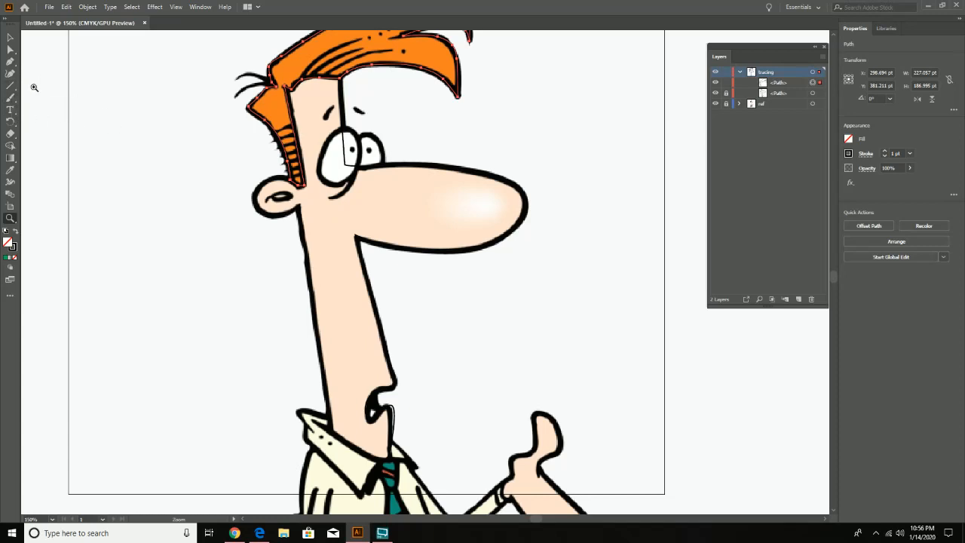
{"action": "left_click", "coordinate": [10, 85]}
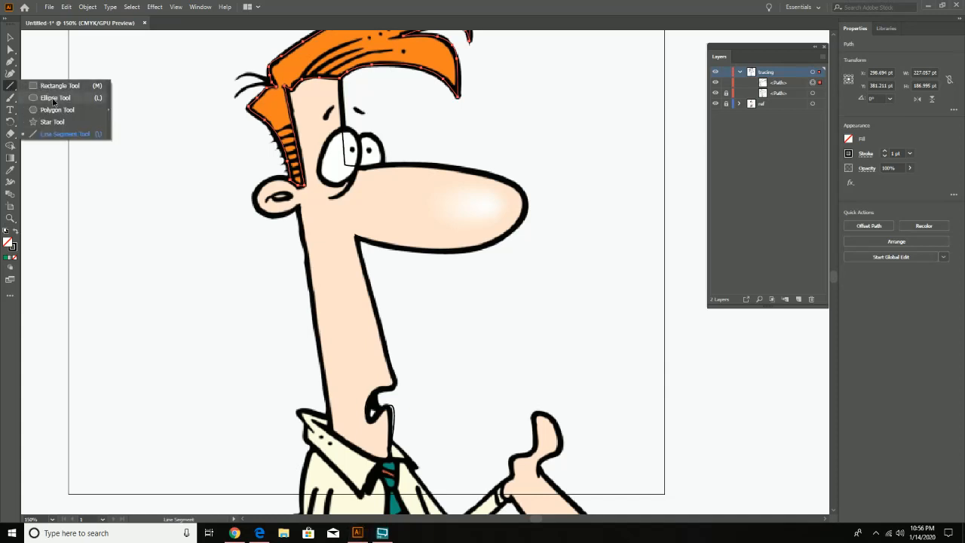
{"action": "left_click", "coordinate": [53, 101]}
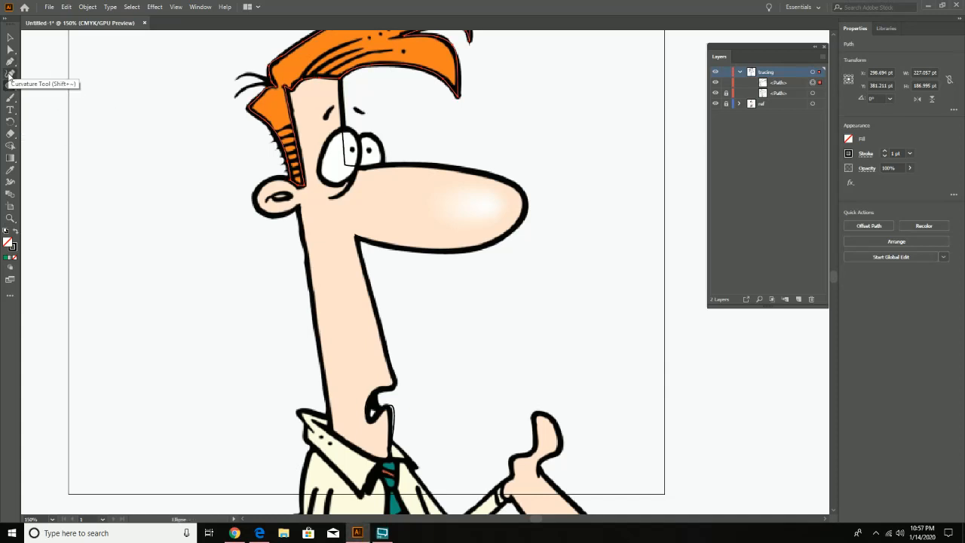
{"action": "left_click", "coordinate": [10, 73]}
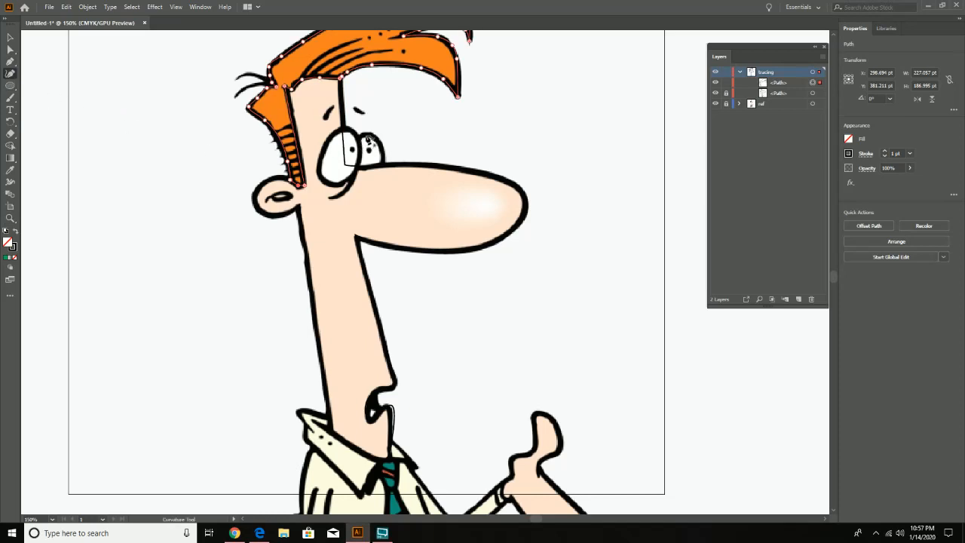
{"action": "left_click", "coordinate": [367, 135]}
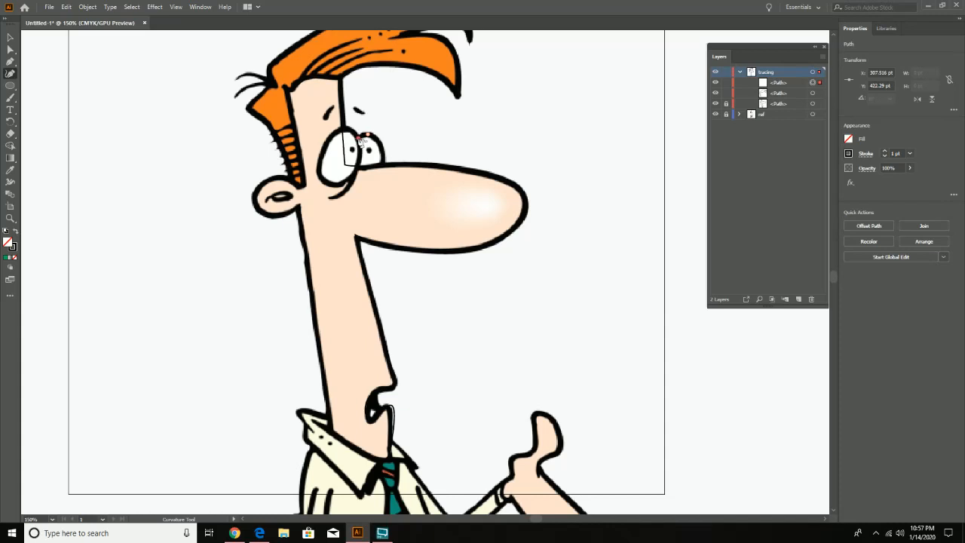
{"action": "left_click", "coordinate": [360, 140]}
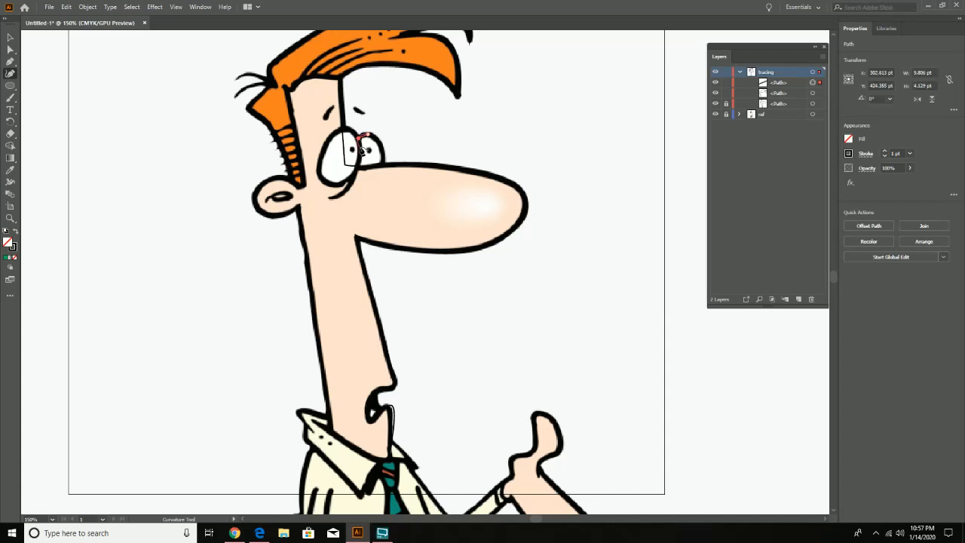
{"action": "left_click", "coordinate": [361, 160]}
{"action": "left_click", "coordinate": [377, 165]}
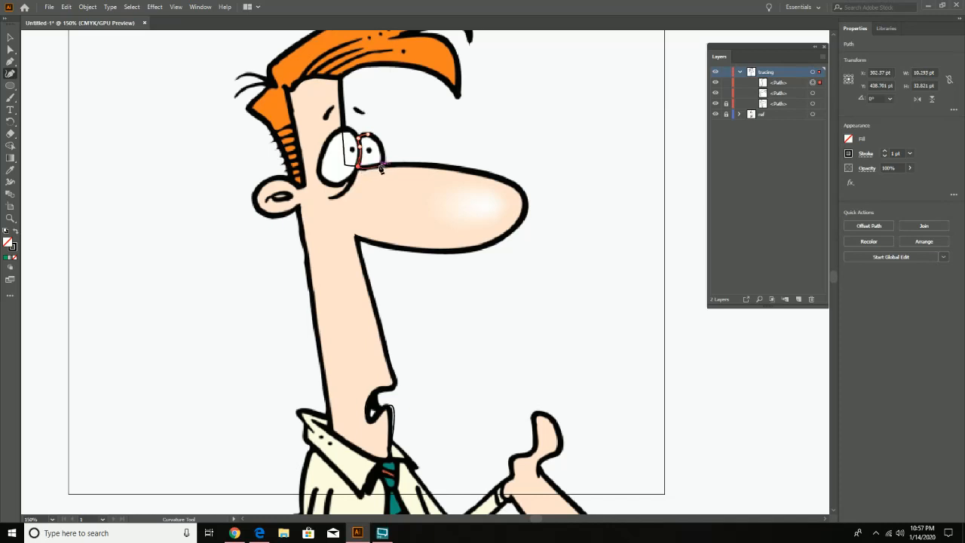
{"action": "left_click", "coordinate": [380, 166]}
{"action": "left_click", "coordinate": [373, 138]}
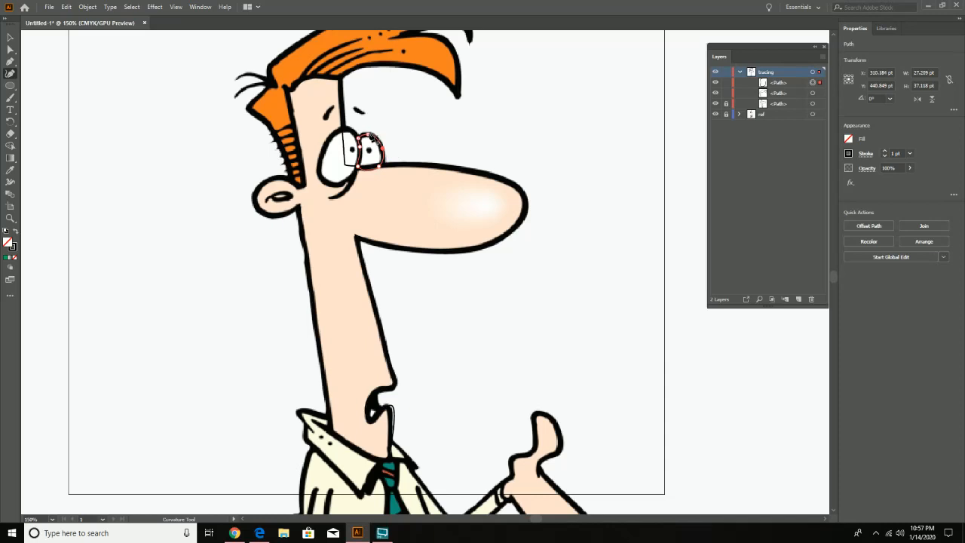
{"action": "left_click", "coordinate": [370, 137]}
{"action": "left_click", "coordinate": [725, 83]}
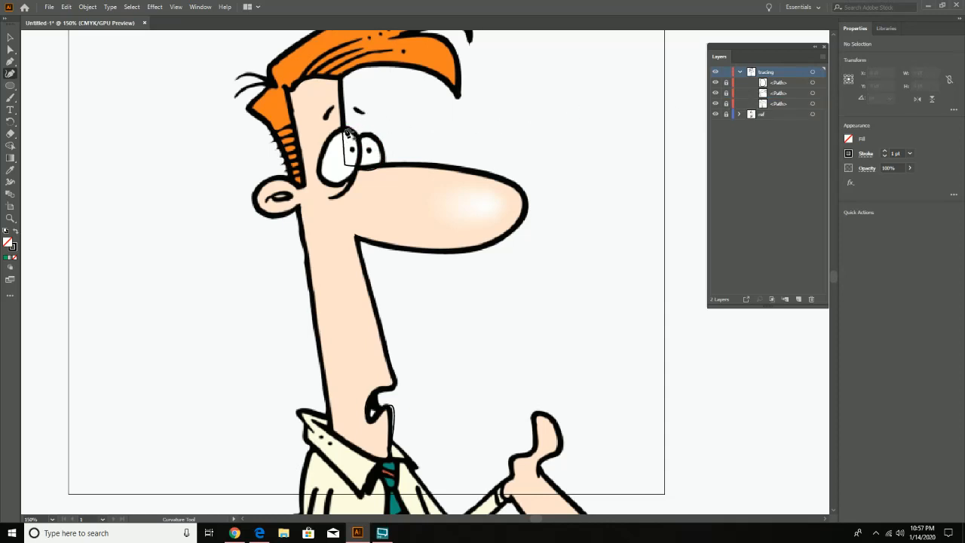
- Trace the larger front eye as a closed Curvature path and check its shape with the ref layer hidden briefly
{"action": "left_click", "coordinate": [345, 130]}
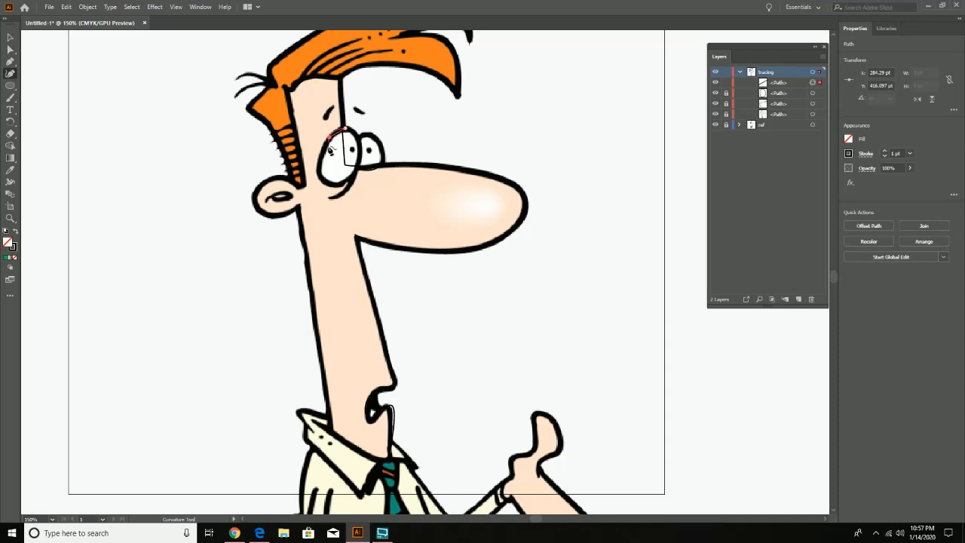
{"action": "left_click", "coordinate": [326, 141]}
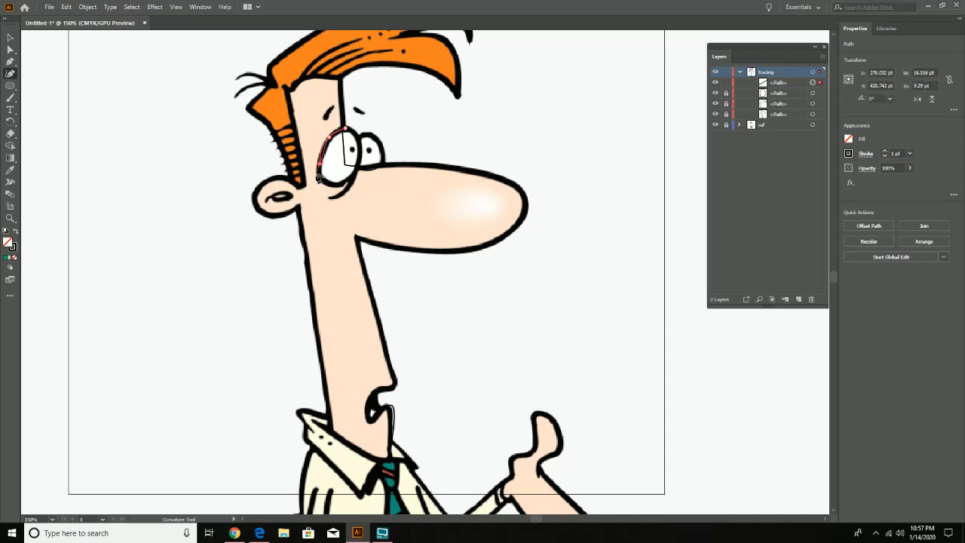
{"action": "left_click", "coordinate": [319, 169]}
{"action": "left_click", "coordinate": [345, 185]}
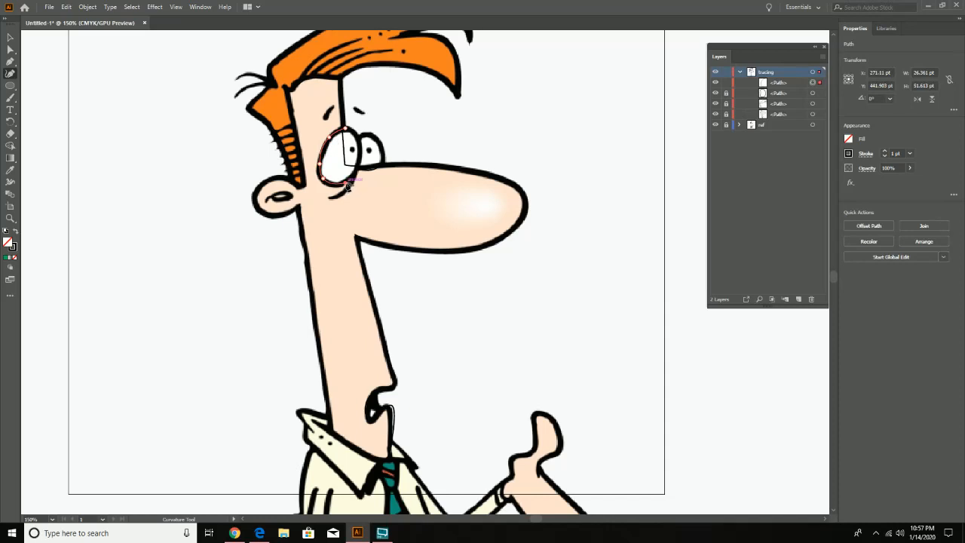
{"action": "left_click", "coordinate": [358, 165]}
{"action": "left_click", "coordinate": [358, 162]}
{"action": "left_click", "coordinate": [357, 134]}
{"action": "left_click", "coordinate": [346, 129]}
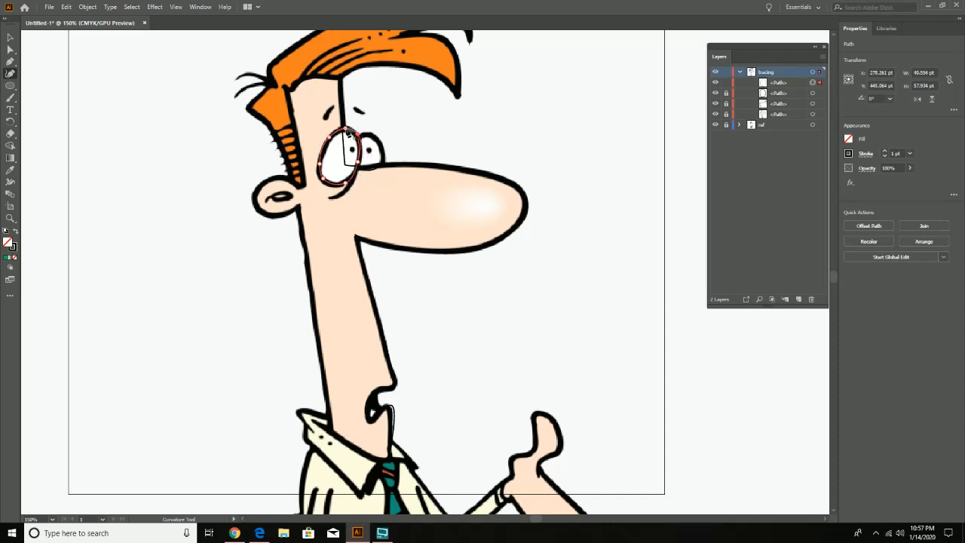
{"action": "left_click", "coordinate": [346, 131]}
{"action": "left_click", "coordinate": [715, 125]}
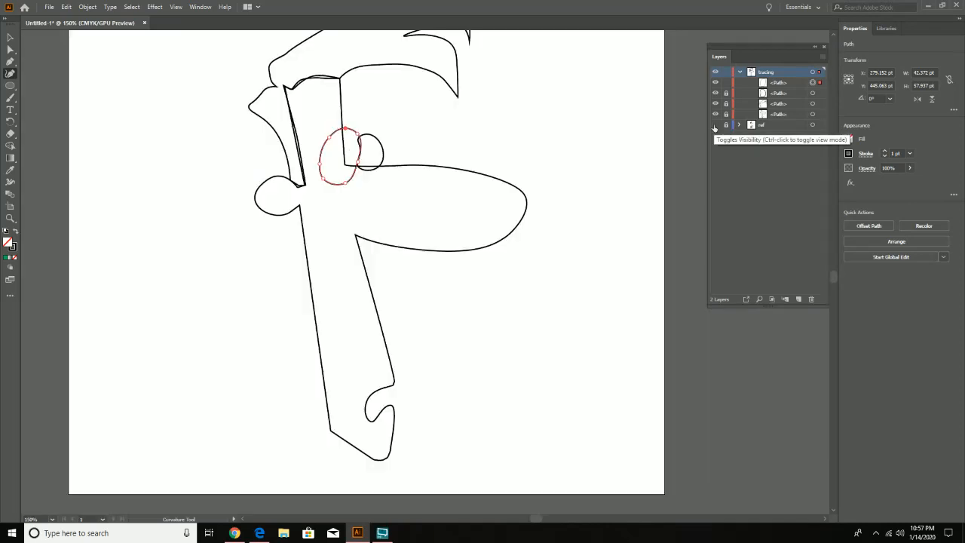
{"action": "left_click", "coordinate": [715, 125]}
- Refine the larger eye's outline by adding and shifting curve points around it to follow the reference
{"action": "key", "text": "z"}
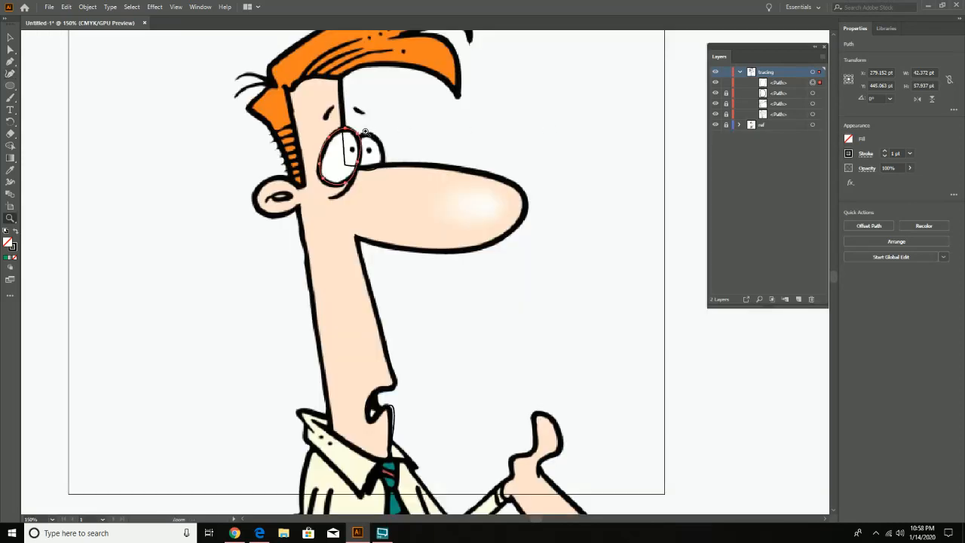
{"action": "double_click", "coordinate": [365, 141]}
{"action": "left_click_drag", "start_coordinate": [449, 336], "coordinate": [324, 44]}
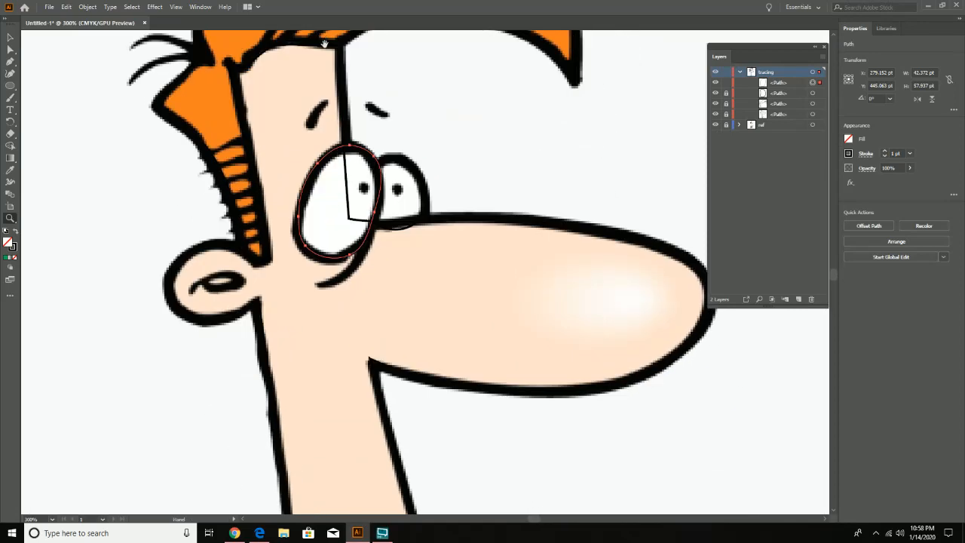
{"action": "left_click", "coordinate": [397, 158]}
{"action": "left_click_drag", "start_coordinate": [468, 255], "coordinate": [456, 201]}
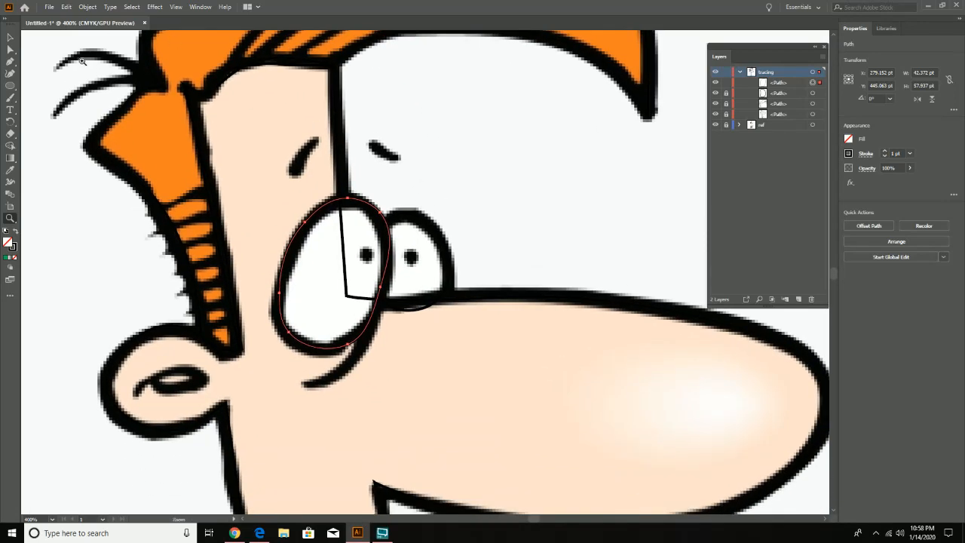
{"action": "left_click", "coordinate": [11, 73]}
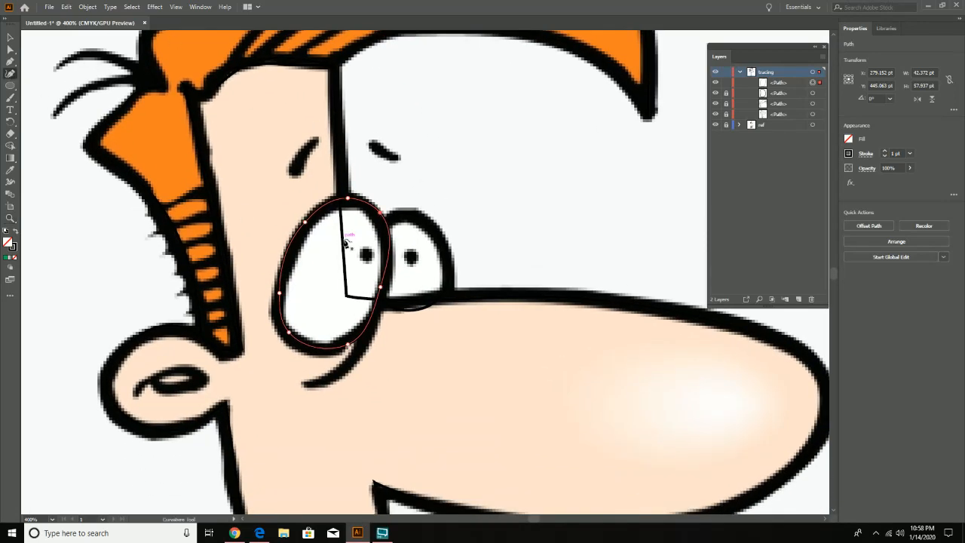
{"action": "left_click", "coordinate": [386, 231]}
{"action": "left_click", "coordinate": [373, 213]}
{"action": "left_click", "coordinate": [385, 230]}
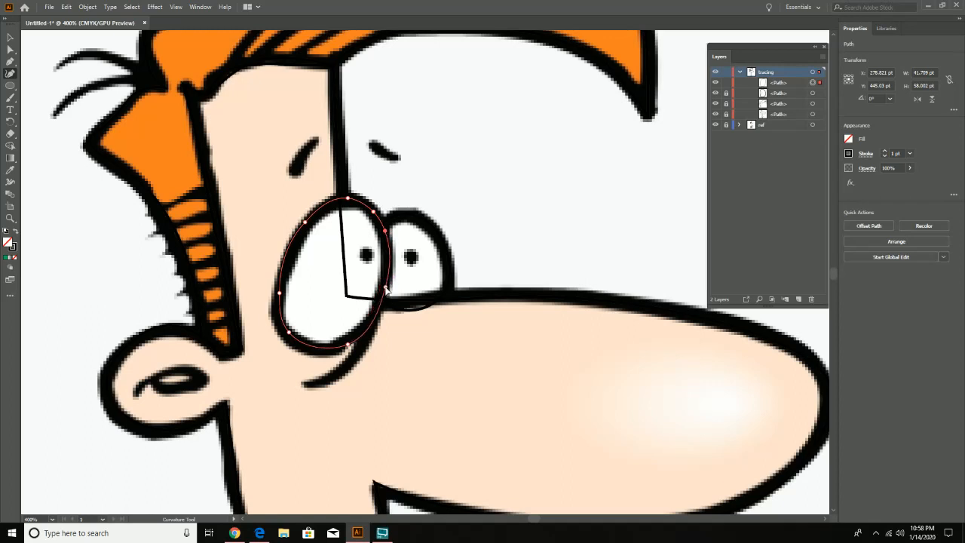
{"action": "left_click", "coordinate": [385, 287]}
{"action": "left_click", "coordinate": [329, 348]}
{"action": "left_click", "coordinate": [292, 251]}
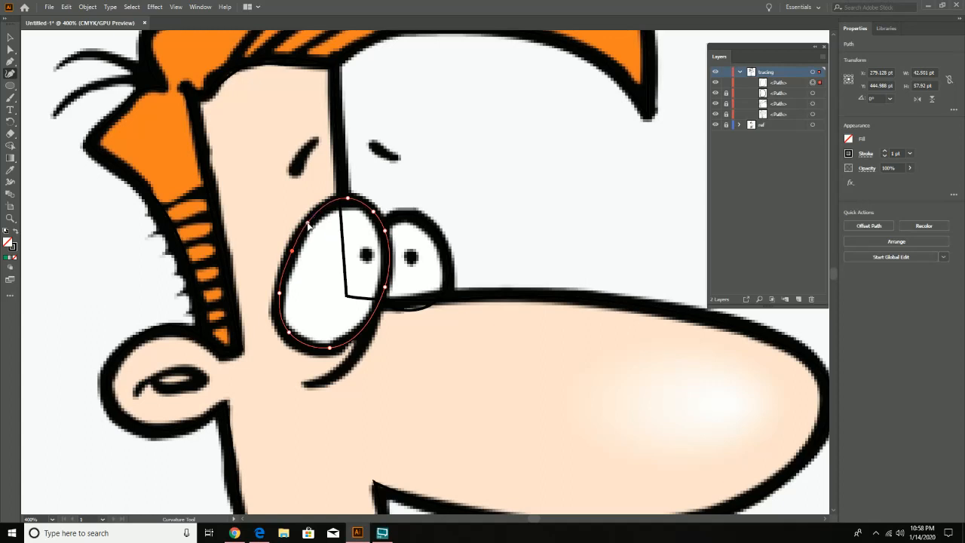
{"action": "left_click", "coordinate": [307, 223]}
- Unlock the traced paths and reshape the face path's chin with the Curvature tool, fitting its front edge down to the collar
{"action": "key", "text": "z"}
{"action": "left_click", "coordinate": [656, 187]}
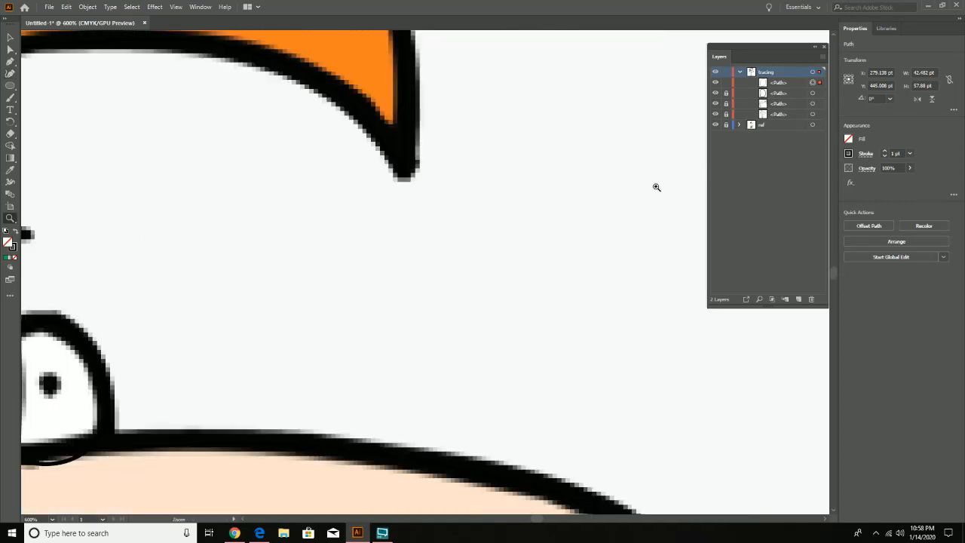
{"action": "left_click", "coordinate": [596, 227], "text": "alt"}
{"action": "left_click", "coordinate": [596, 227], "text": "alt"}
{"action": "left_click", "coordinate": [596, 227], "text": "alt"}
{"action": "left_click_drag", "start_coordinate": [301, 352], "coordinate": [450, 127]}
{"action": "left_click", "coordinate": [371, 210]}
{"action": "left_click_drag", "start_coordinate": [475, 354], "coordinate": [461, 297]}
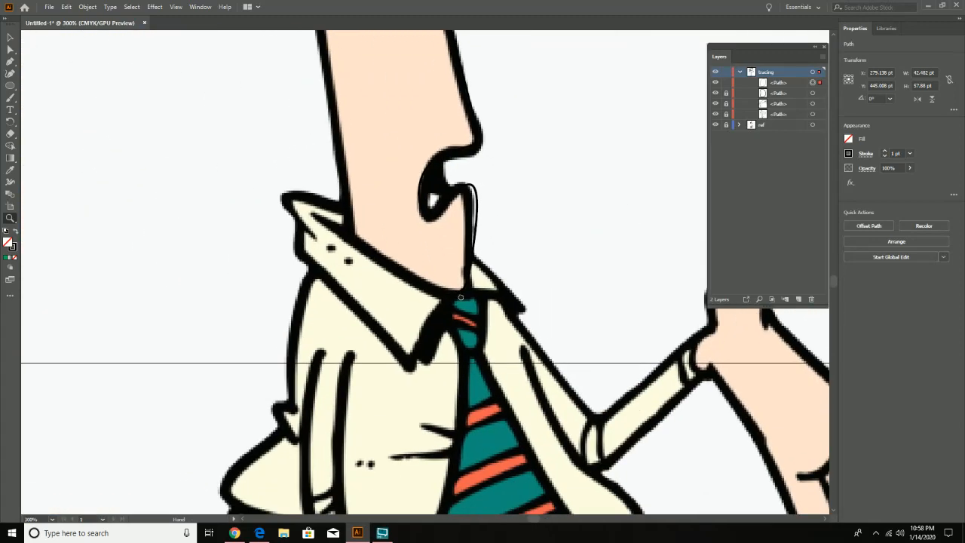
{"action": "left_click", "coordinate": [460, 296]}
{"action": "left_click_drag", "start_coordinate": [440, 256], "coordinate": [492, 326]}
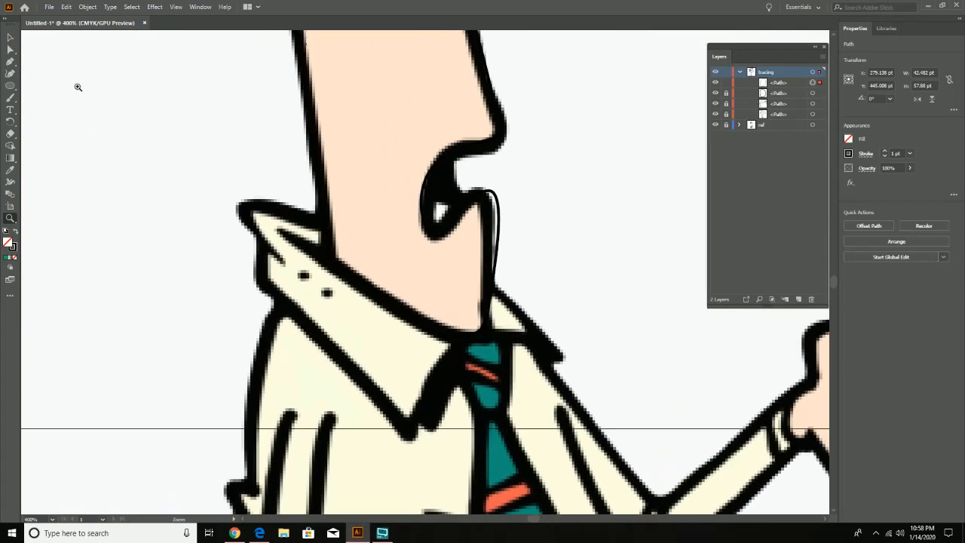
{"action": "left_click", "coordinate": [10, 73]}
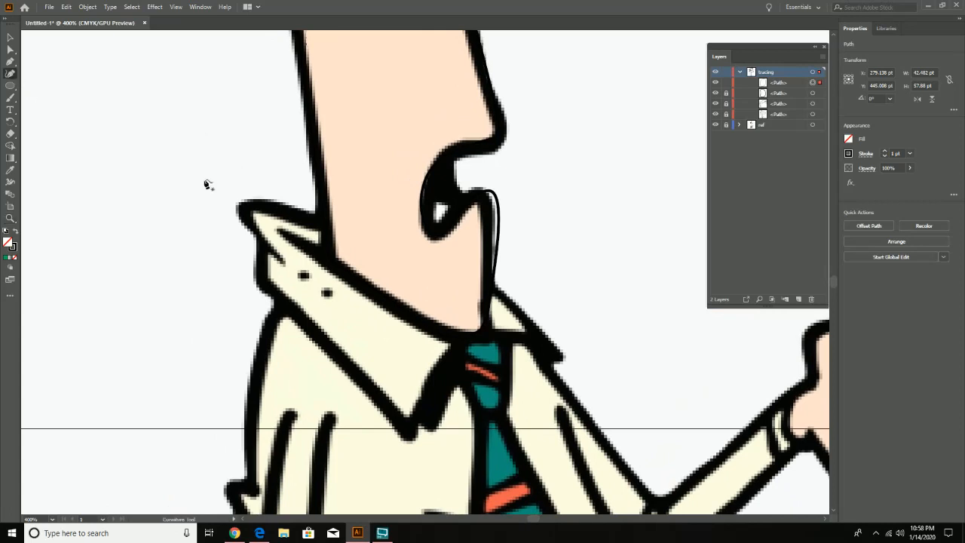
{"action": "left_click", "coordinate": [488, 221]}
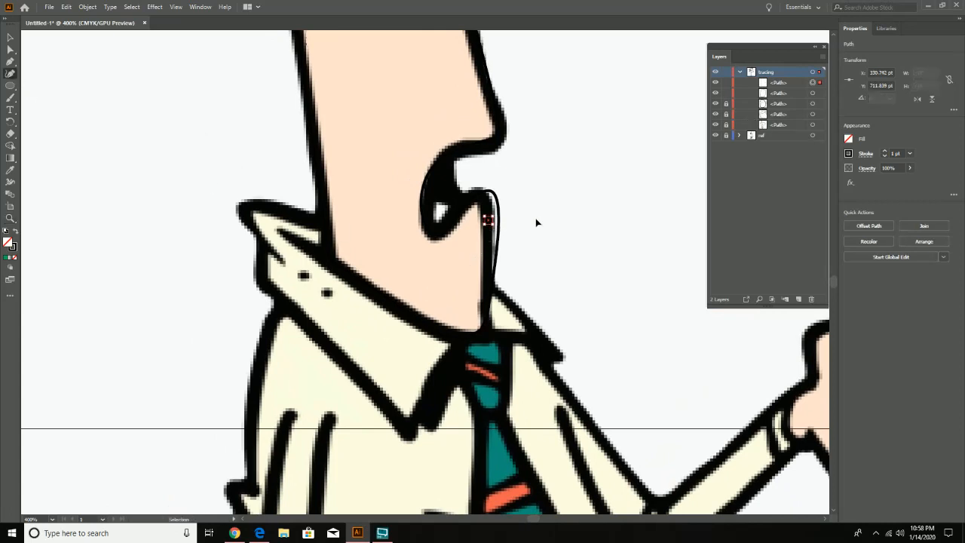
{"action": "key", "text": "ctrl+z"}
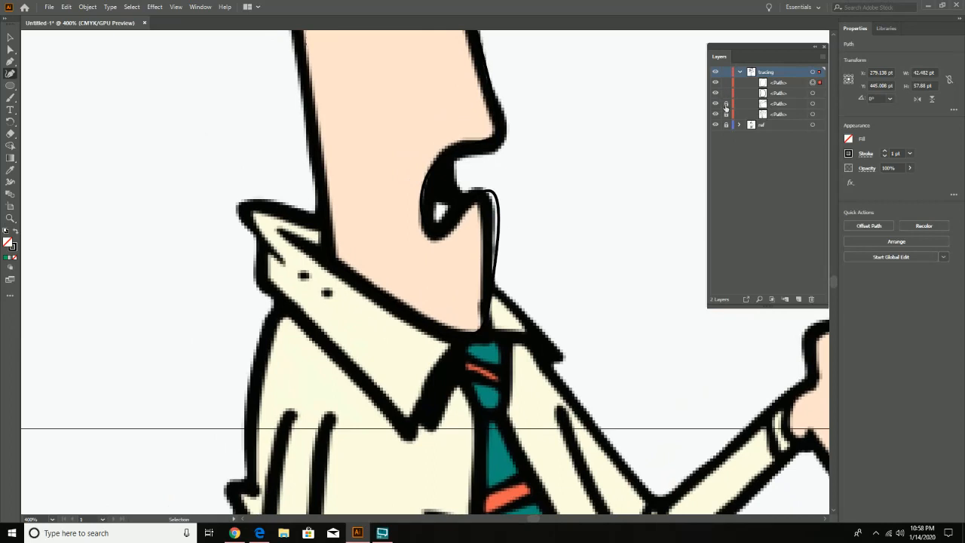
{"action": "left_click", "coordinate": [499, 215]}
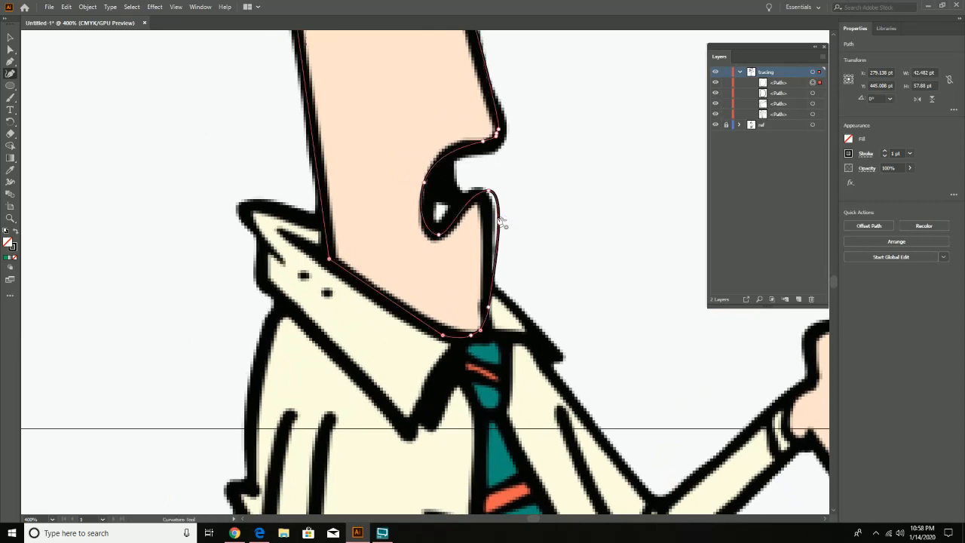
{"action": "left_click", "coordinate": [489, 226]}
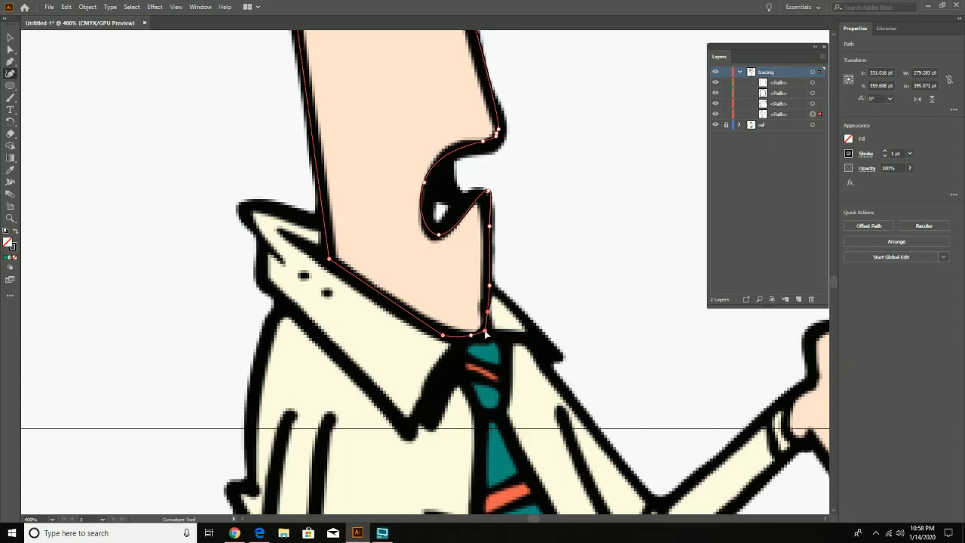
{"action": "left_click", "coordinate": [485, 331]}
- Adjust the face path's curve points around the lower lip, the mouth opening and the upper lip to match the reference
{"action": "mouse_move", "coordinate": [489, 189]}
{"action": "left_mouse_down"}
{"action": "mouse_move", "coordinate": [480, 186]}
{"action": "mouse_move", "coordinate": [493, 197]}
{"action": "mouse_move", "coordinate": [479, 197]}
{"action": "left_mouse_up"}
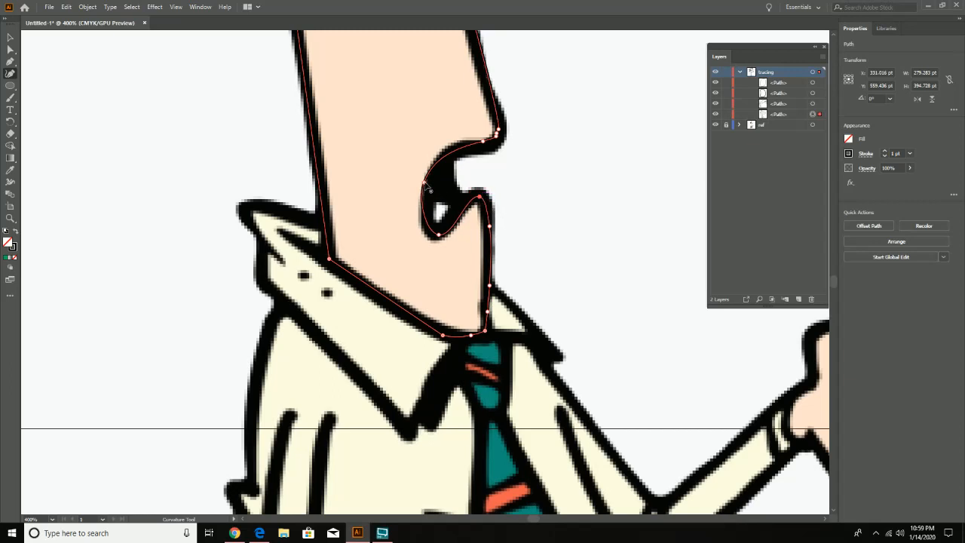
{"action": "left_click_drag", "start_coordinate": [424, 182], "coordinate": [427, 182]}
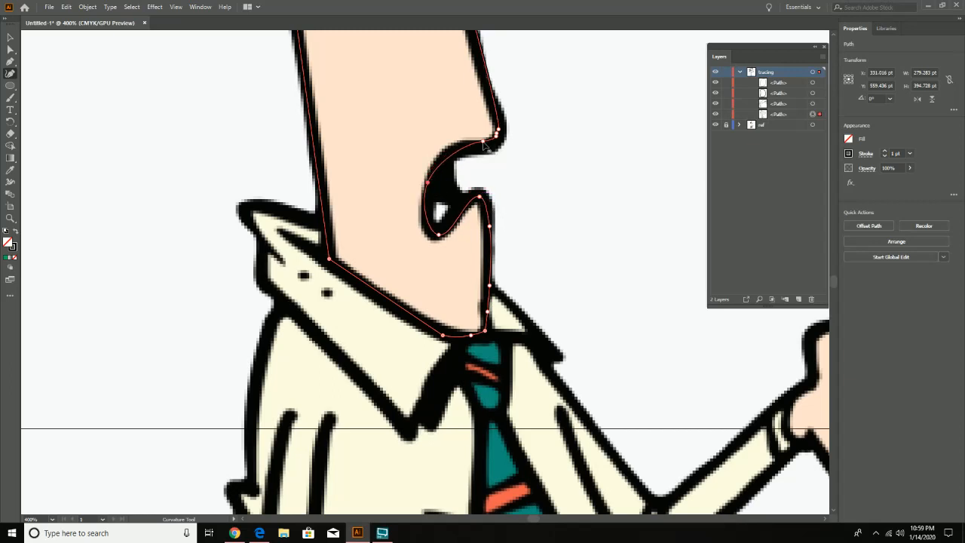
{"action": "left_click", "coordinate": [457, 146]}
{"action": "mouse_move", "coordinate": [497, 138]}
{"action": "left_mouse_down"}
{"action": "mouse_move", "coordinate": [486, 145]}
{"action": "mouse_move", "coordinate": [497, 140]}
{"action": "left_mouse_up"}
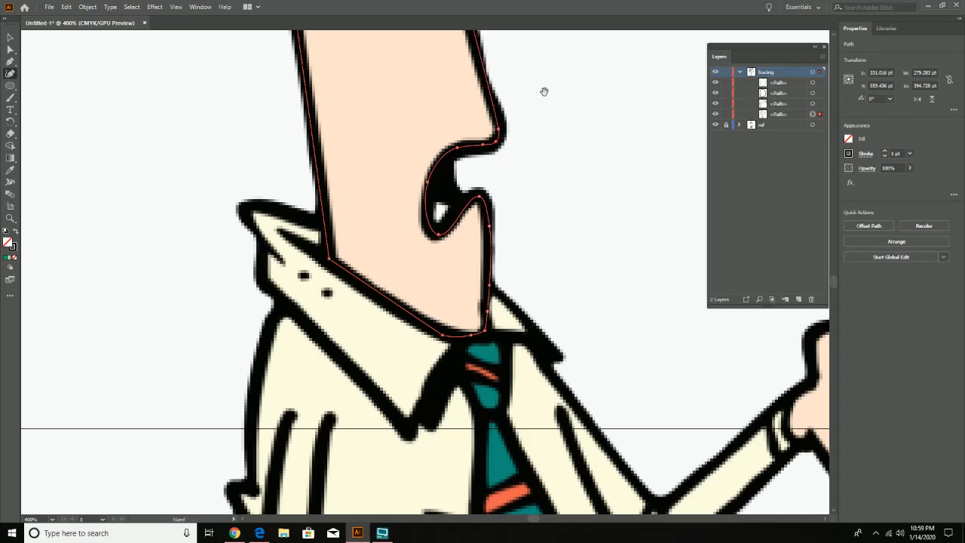
- Lock the four traced face, hair and eye paths on the tracing layer and switch to the Pen tool for the collar
{"action": "left_click_drag", "start_coordinate": [543, 91], "coordinate": [548, 300]}
{"action": "left_click_drag", "start_coordinate": [526, 391], "coordinate": [569, 221]}
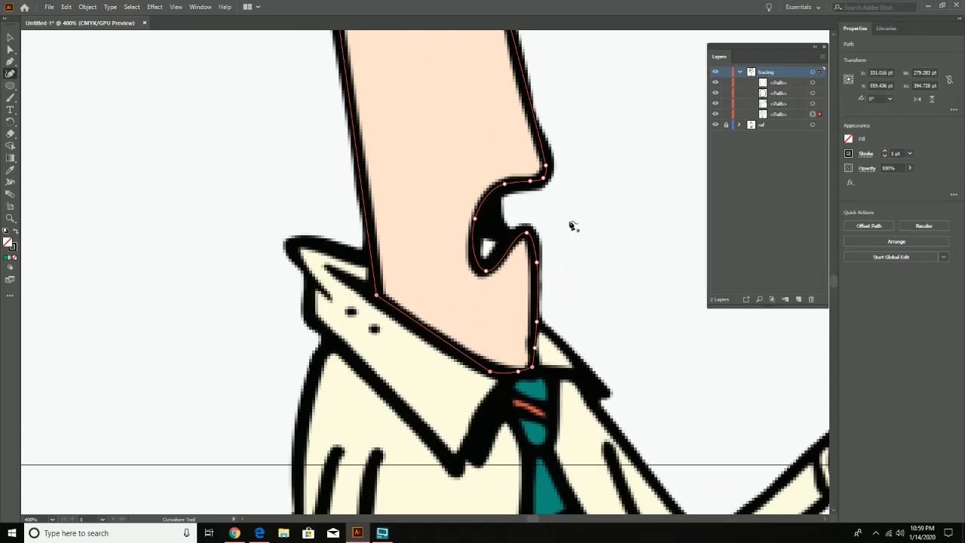
{"action": "scroll", "coordinate": [543, 230], "scroll_direction": "down", "scroll_amount": 2}
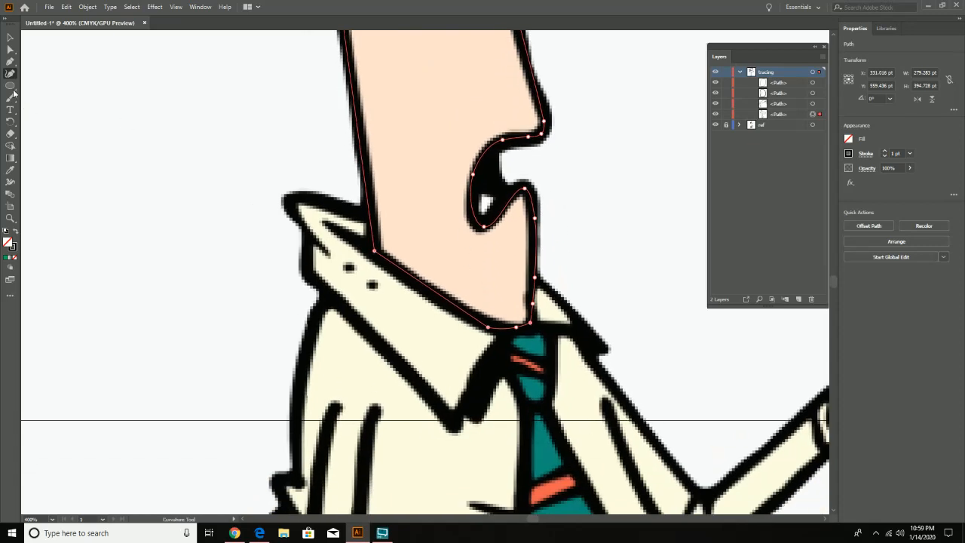
{"action": "left_click", "coordinate": [9, 61]}
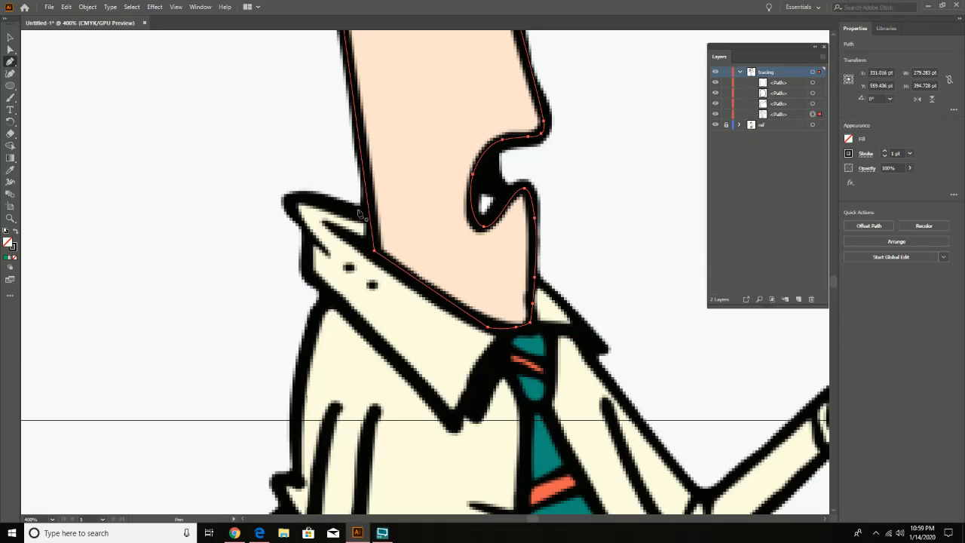
{"action": "left_click", "coordinate": [725, 114]}
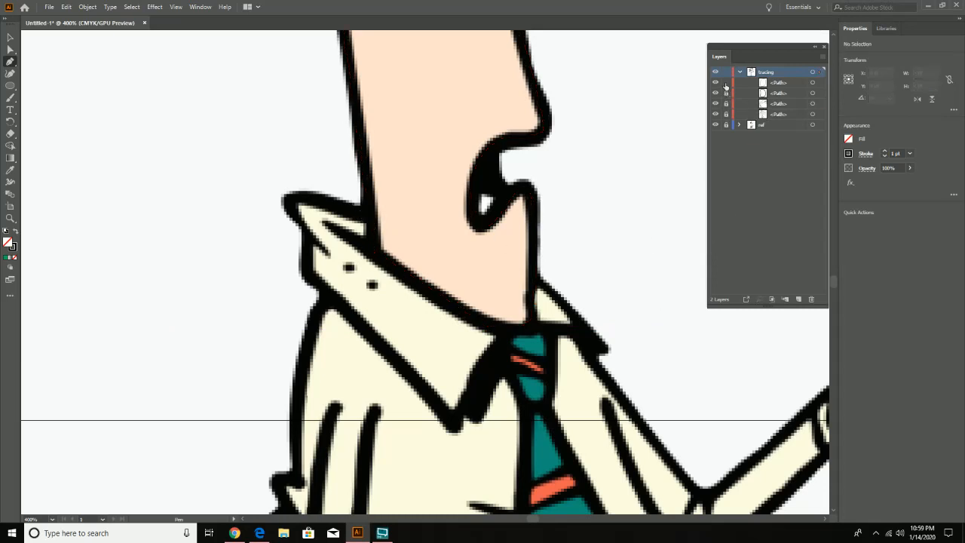
- Start a Pen path for the near shirt collar, tracing its upper edge behind the neck, rounded back tip and short back edge
{"action": "left_click", "coordinate": [369, 218]}
{"action": "mouse_move", "coordinate": [294, 198]}
{"action": "left_mouse_down"}
{"action": "mouse_move", "coordinate": [279, 202]}
{"action": "mouse_move", "coordinate": [294, 197]}
{"action": "left_mouse_up"}
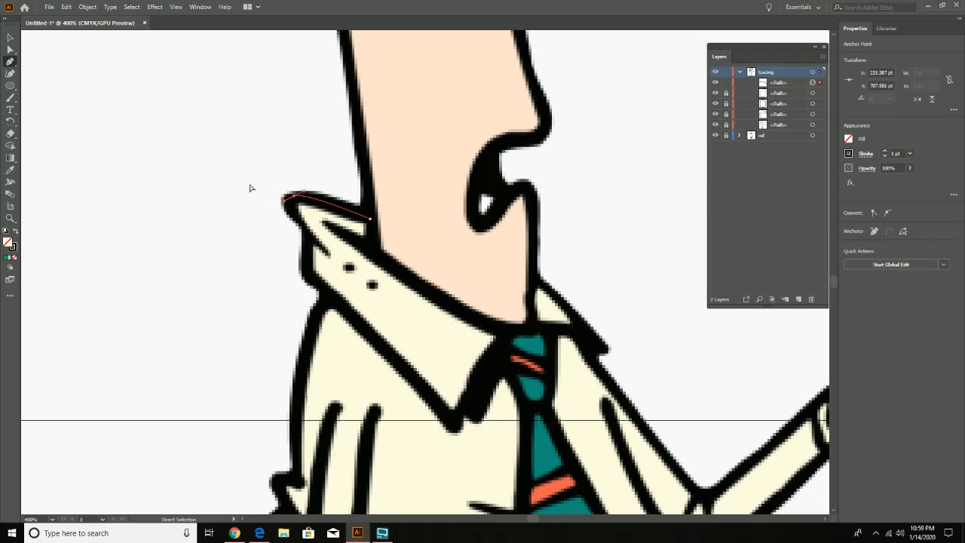
{"action": "left_click", "coordinate": [289, 211]}
{"action": "left_click_drag", "start_coordinate": [292, 218], "coordinate": [307, 233]}
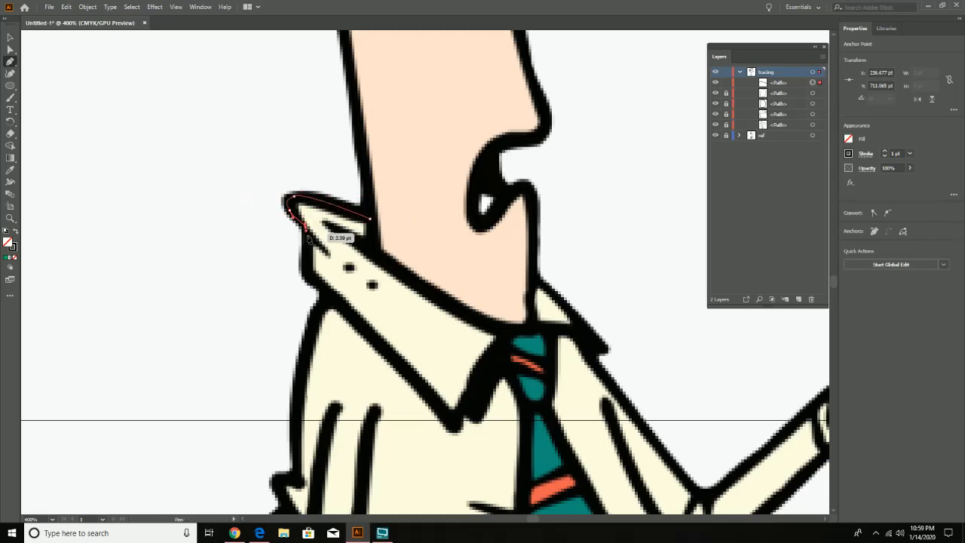
{"action": "left_click", "coordinate": [303, 268]}
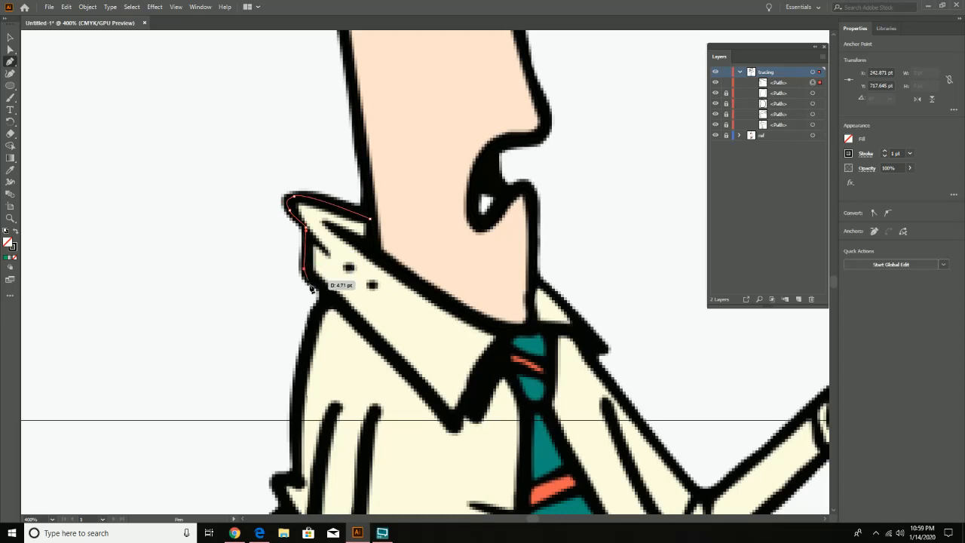
- Continue the collar path along its lower edge, around the front point and up to the tie, closing it along the neckline
{"action": "left_click", "coordinate": [358, 318]}
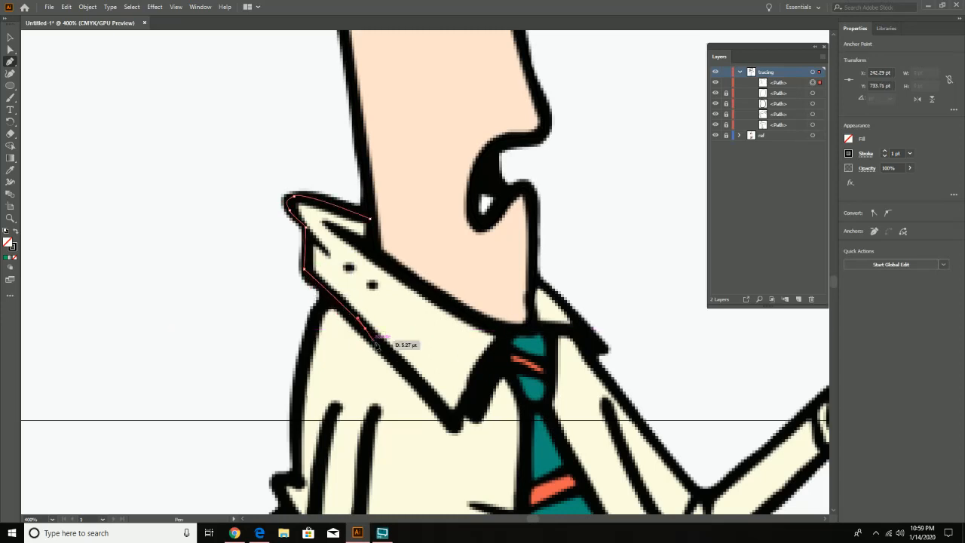
{"action": "left_click", "coordinate": [372, 340]}
{"action": "left_click", "coordinate": [451, 426]}
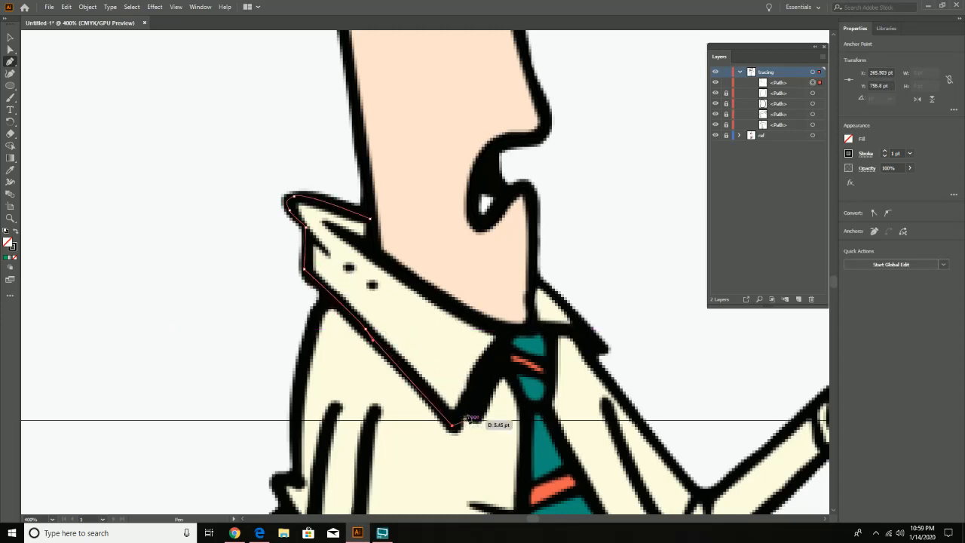
{"action": "left_click_drag", "start_coordinate": [473, 379], "coordinate": [480, 367]}
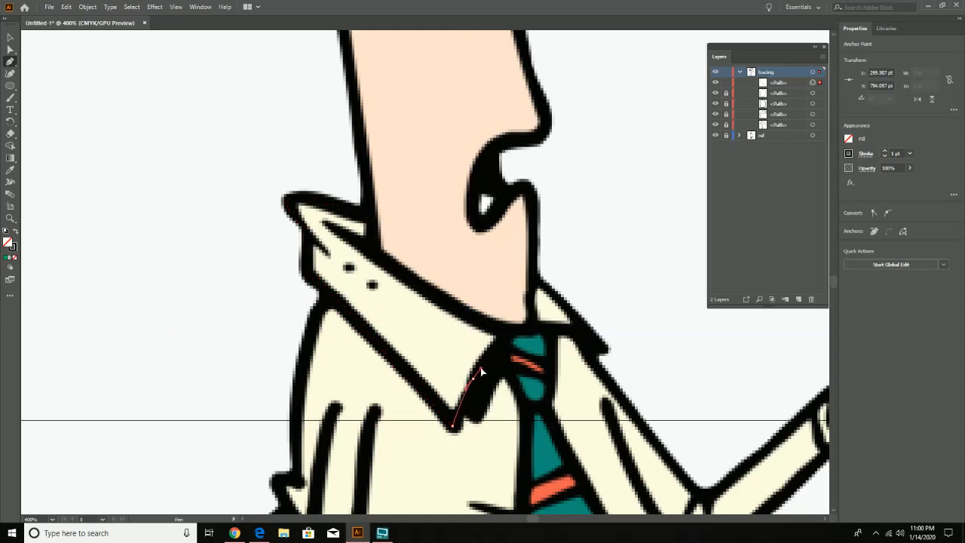
{"action": "left_click", "coordinate": [505, 331]}
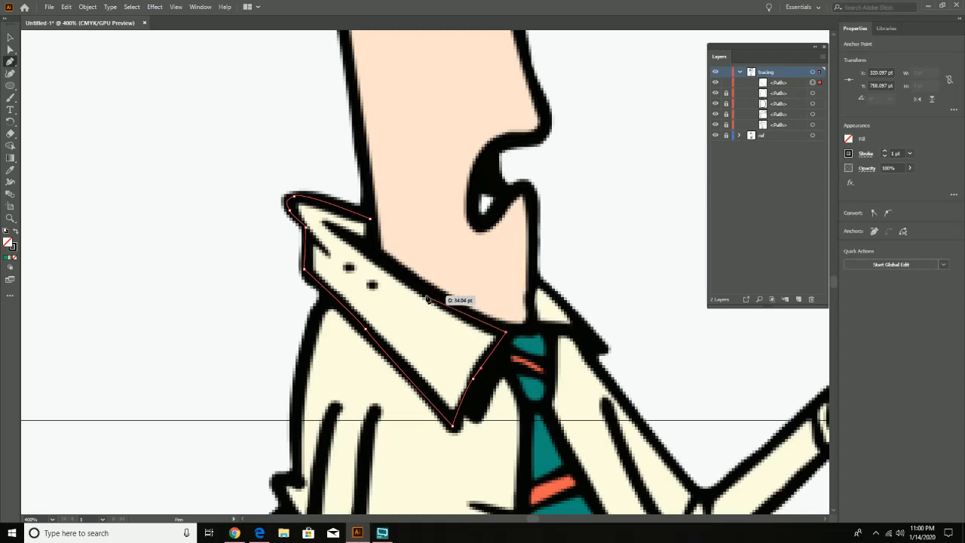
{"action": "left_click_drag", "start_coordinate": [440, 304], "coordinate": [407, 278]}
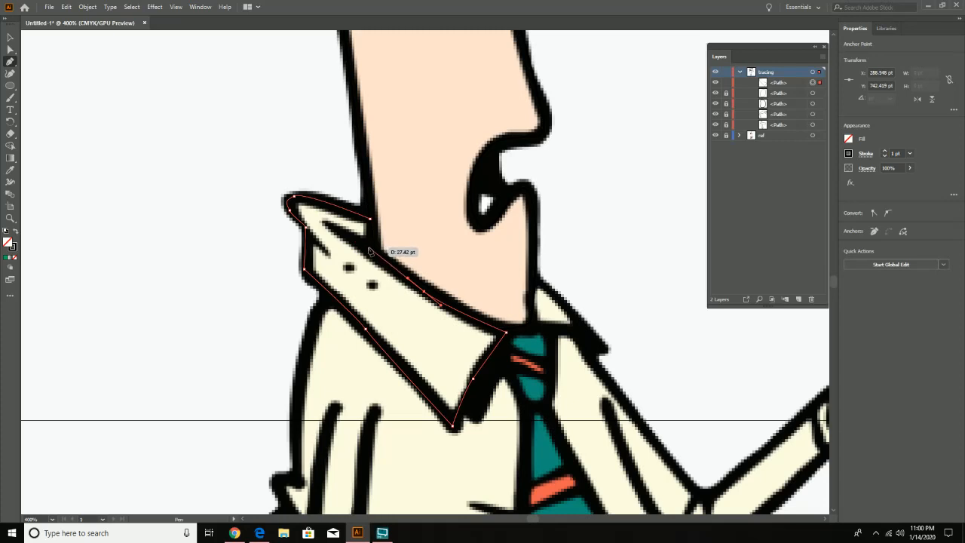
{"action": "left_click", "coordinate": [369, 247]}
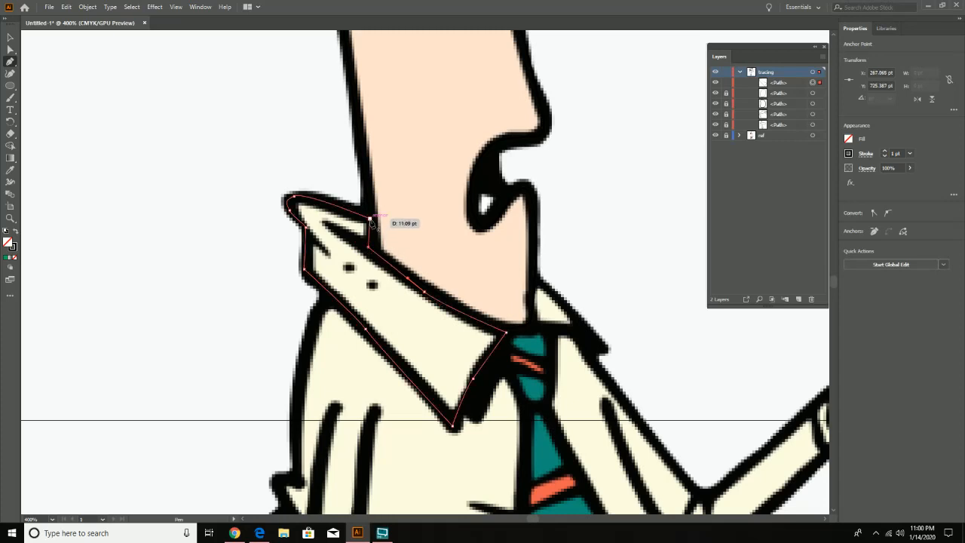
{"action": "left_click", "coordinate": [370, 219]}
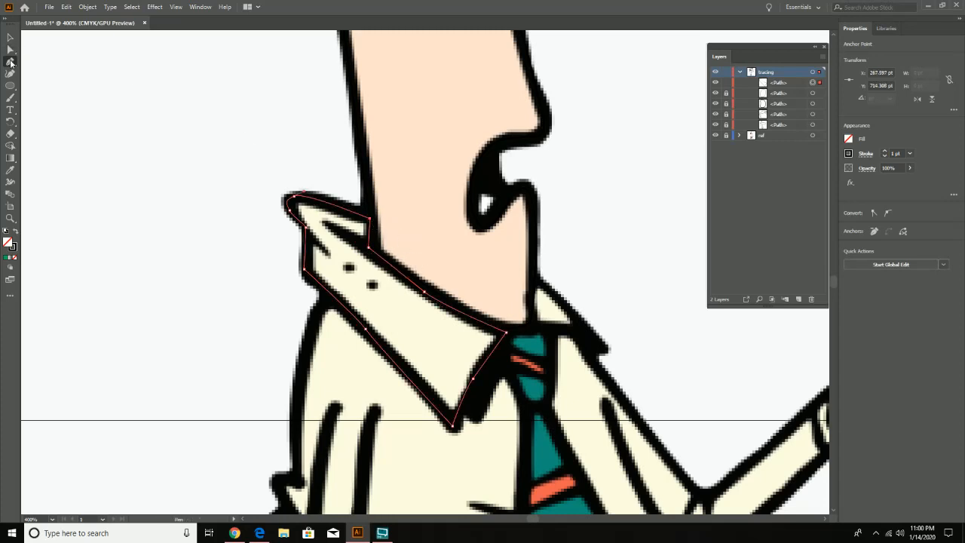
- Refine the collar path with the Curvature tool, shifting curve points on its neckline, front edge, lower edge and back tip
{"action": "left_click", "coordinate": [10, 73]}
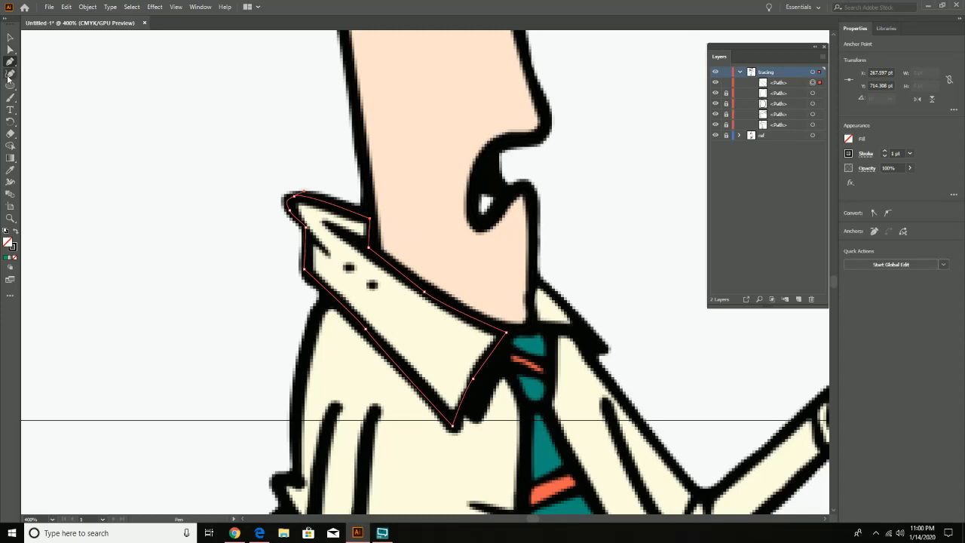
{"action": "left_click", "coordinate": [425, 292]}
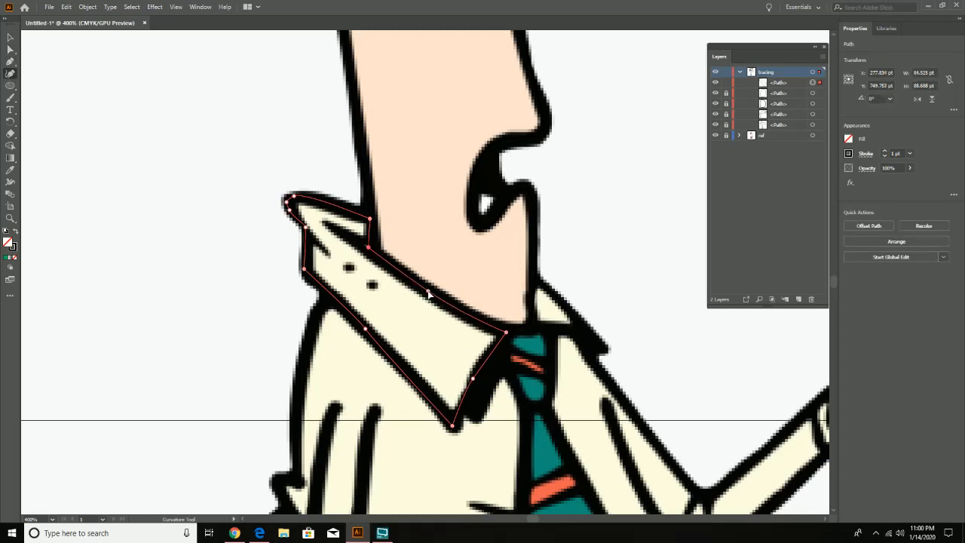
{"action": "left_click", "coordinate": [477, 374]}
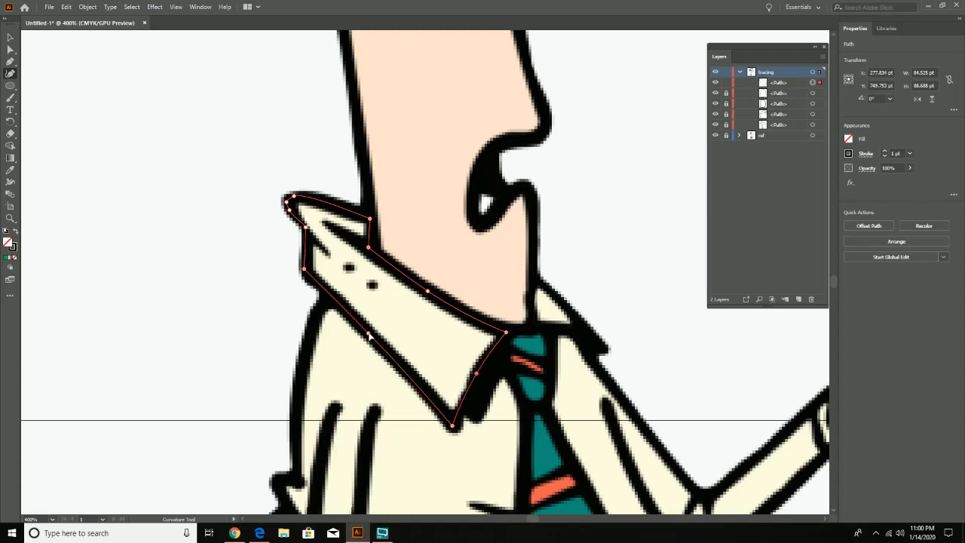
{"action": "left_click", "coordinate": [289, 209]}
- Trace the small collar flap in front of the chin as a closed Pen path and lock both collar paths
{"action": "left_click", "coordinate": [10, 62]}
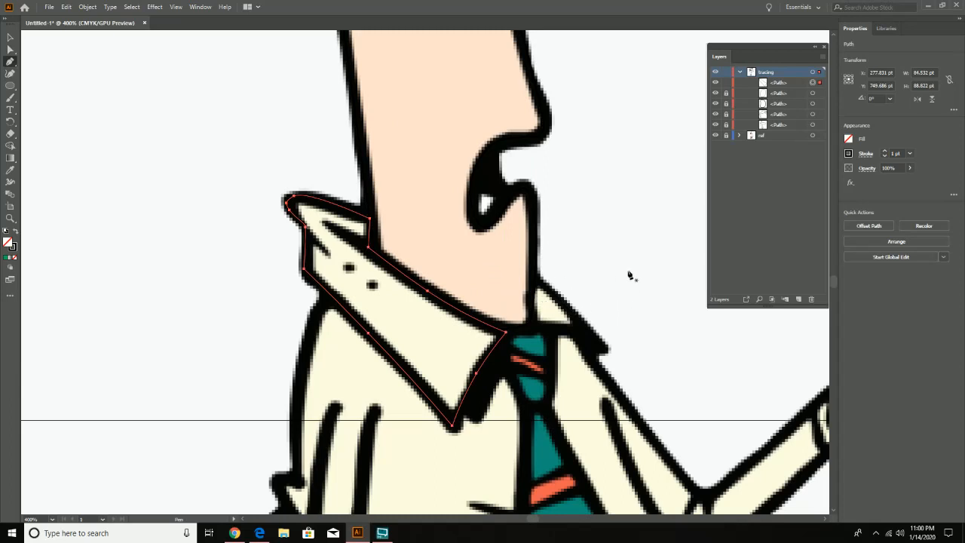
{"action": "left_click", "coordinate": [540, 328]}
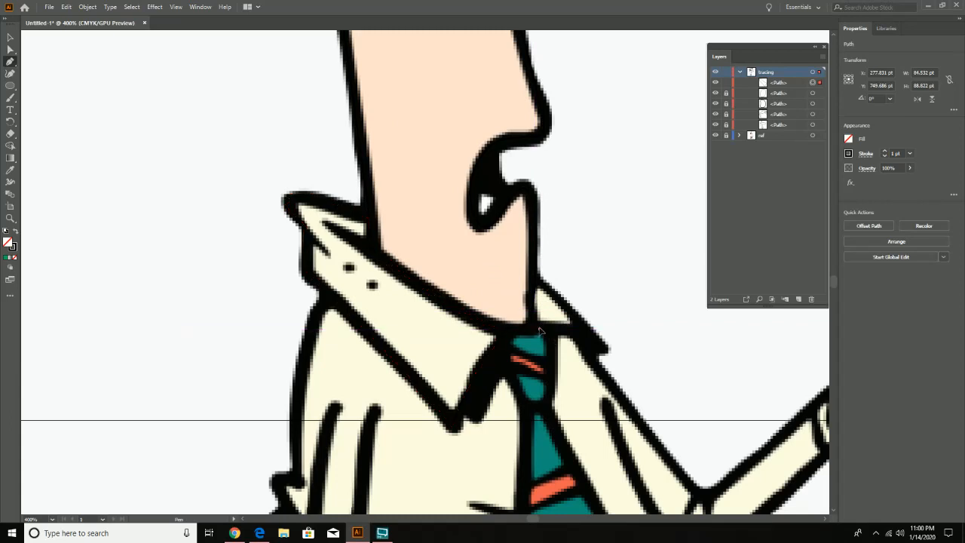
{"action": "left_click_drag", "start_coordinate": [573, 328], "coordinate": [588, 338]}
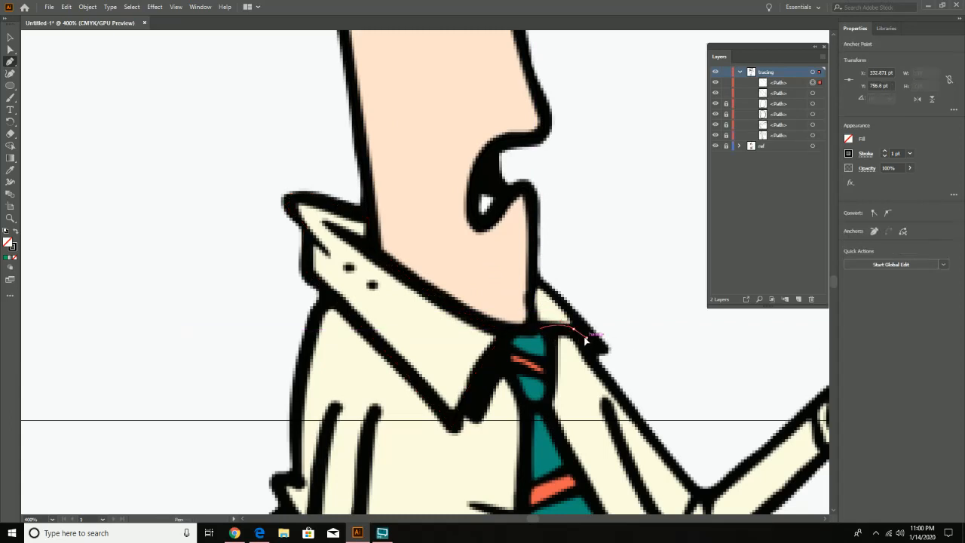
{"action": "key", "text": "ctrl+z"}
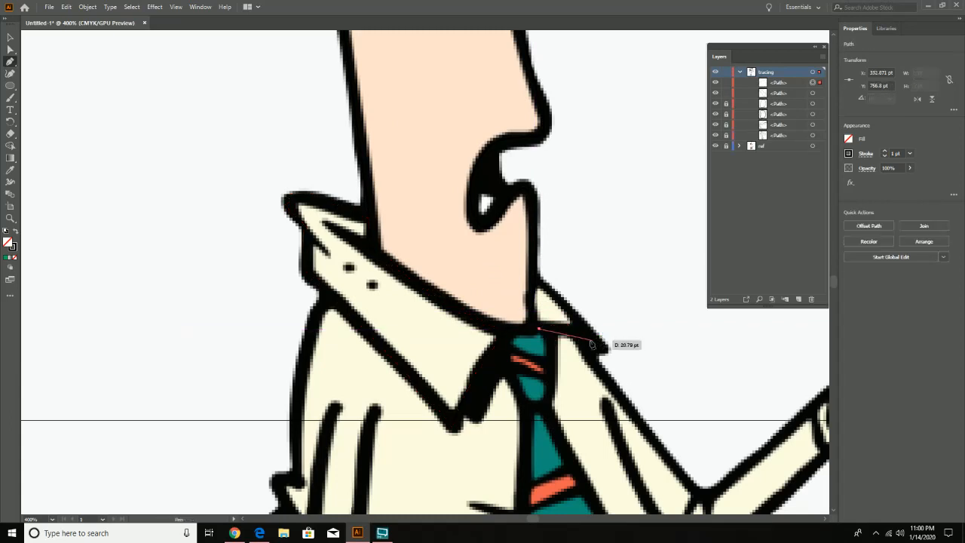
{"action": "left_click_drag", "start_coordinate": [565, 332], "coordinate": [566, 304]}
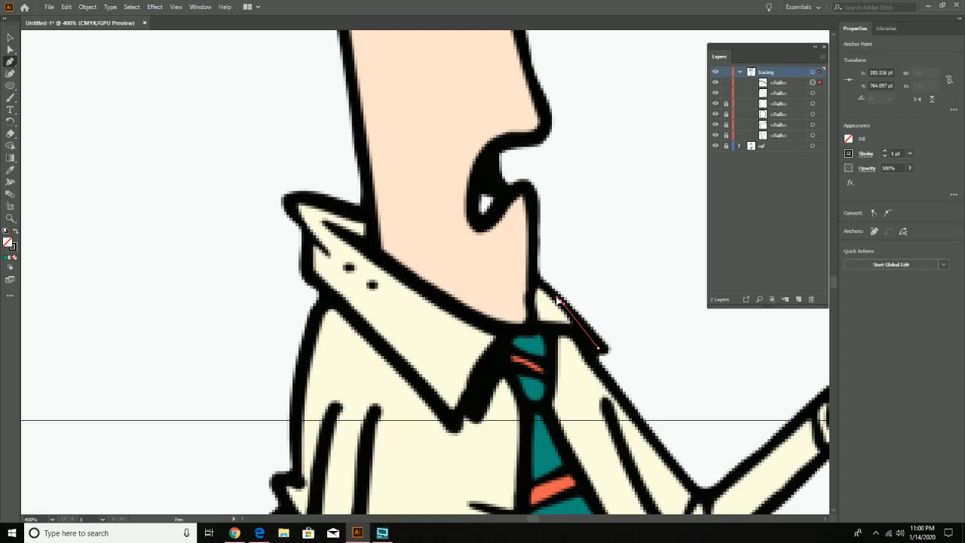
{"action": "left_click_drag", "start_coordinate": [533, 277], "coordinate": [554, 331]}
{"action": "left_click", "coordinate": [532, 315]}
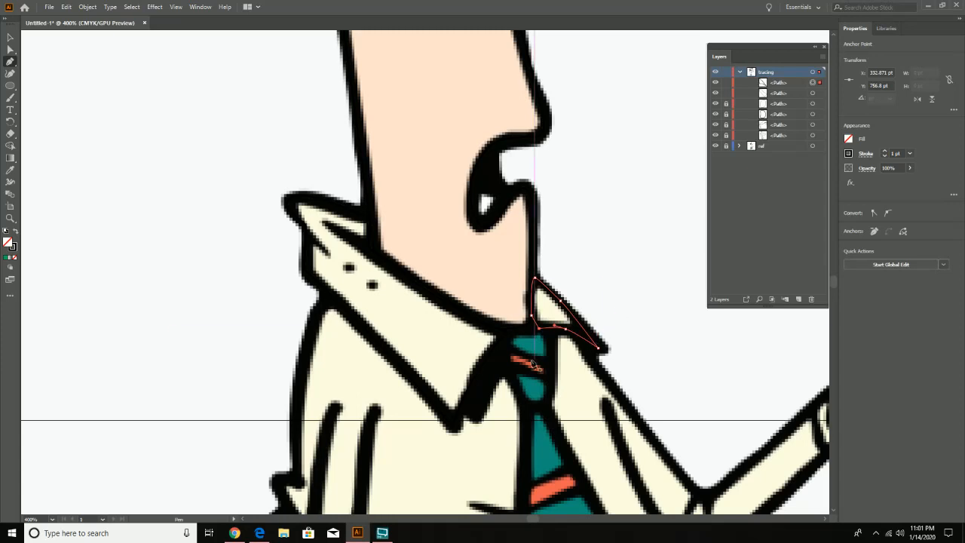
{"action": "left_click", "coordinate": [726, 83]}
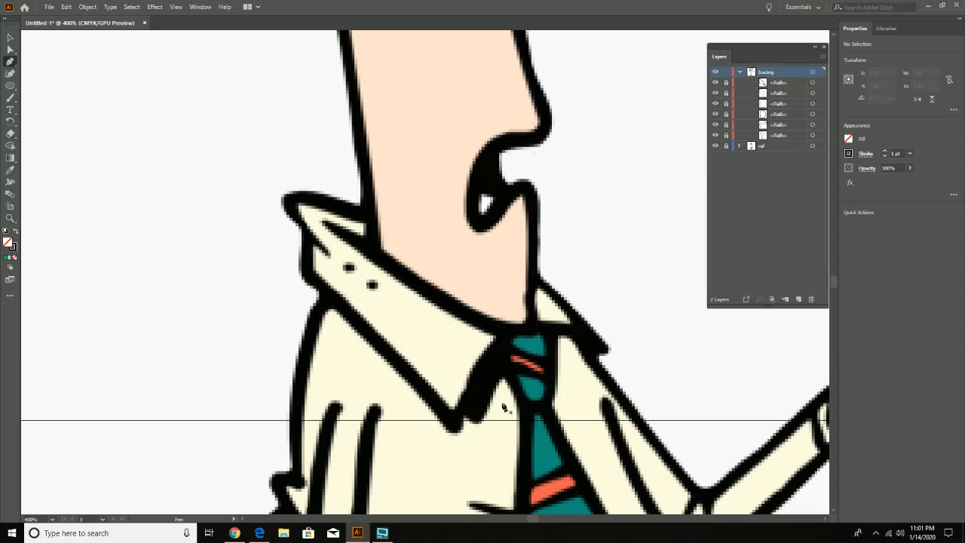
- Start a Pen path for the tie knot from the artboard's bottom edge, tracing its back side and curved top under the chin
{"action": "left_click_drag", "start_coordinate": [264, 351], "coordinate": [227, 347]}
{"action": "left_click_drag", "start_coordinate": [518, 404], "coordinate": [479, 422]}
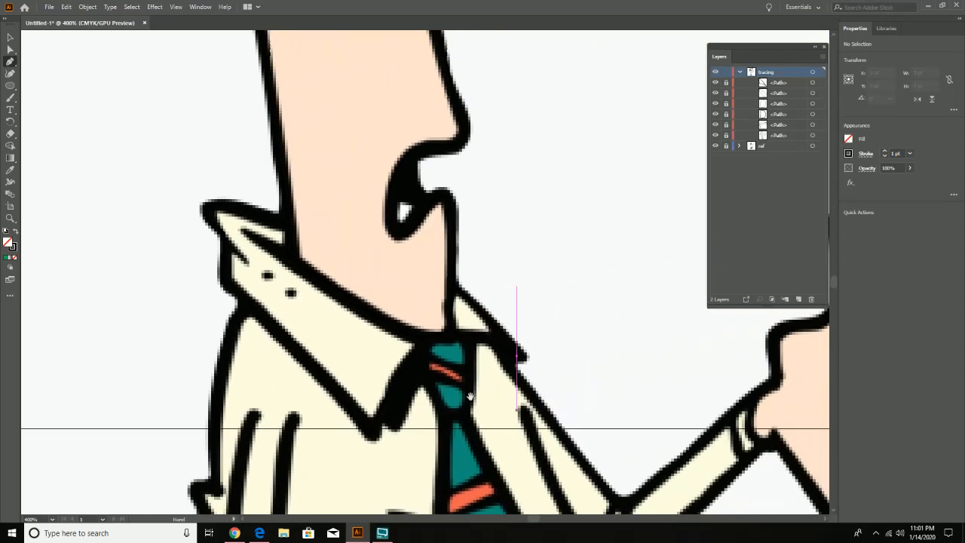
{"action": "left_click", "coordinate": [442, 429]}
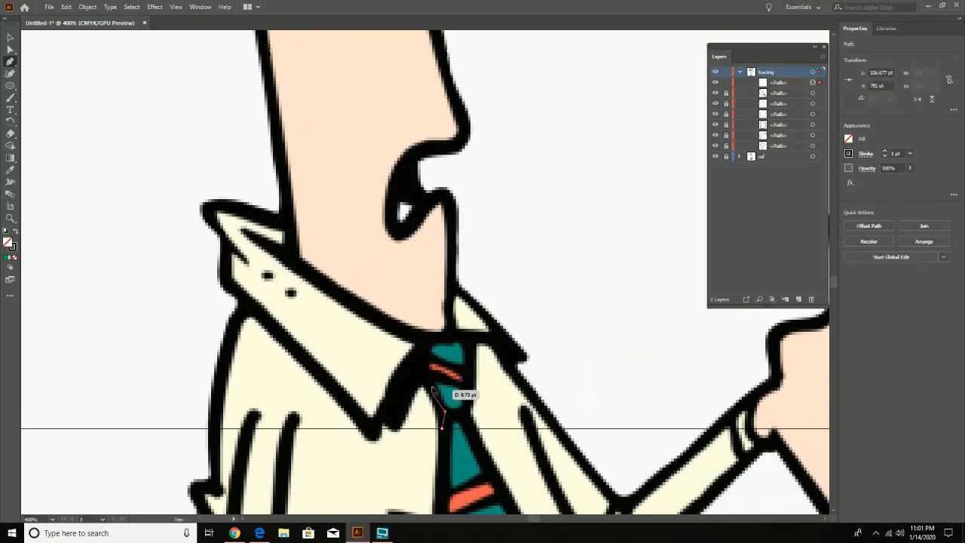
{"action": "left_click", "coordinate": [421, 368]}
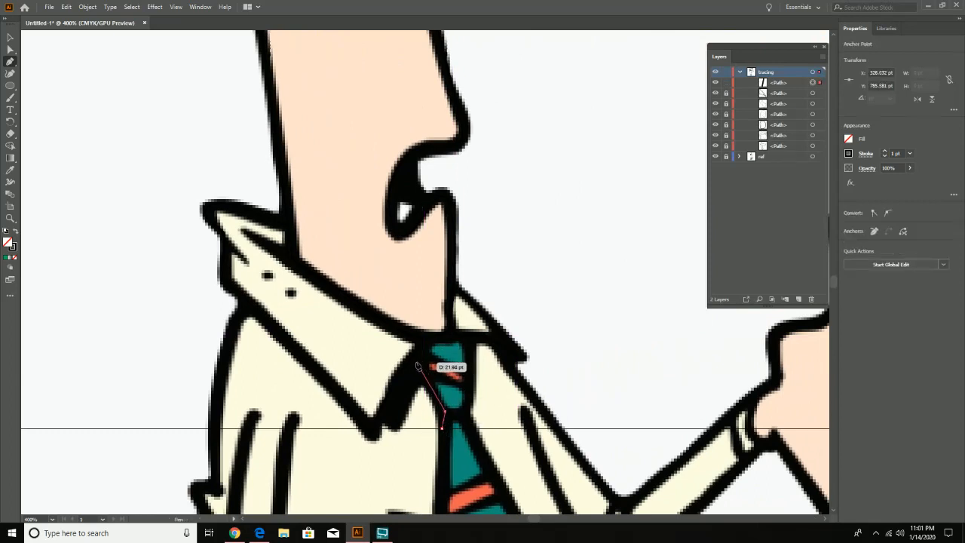
{"action": "left_click", "coordinate": [414, 360]}
{"action": "left_click_drag", "start_coordinate": [429, 341], "coordinate": [460, 336]}
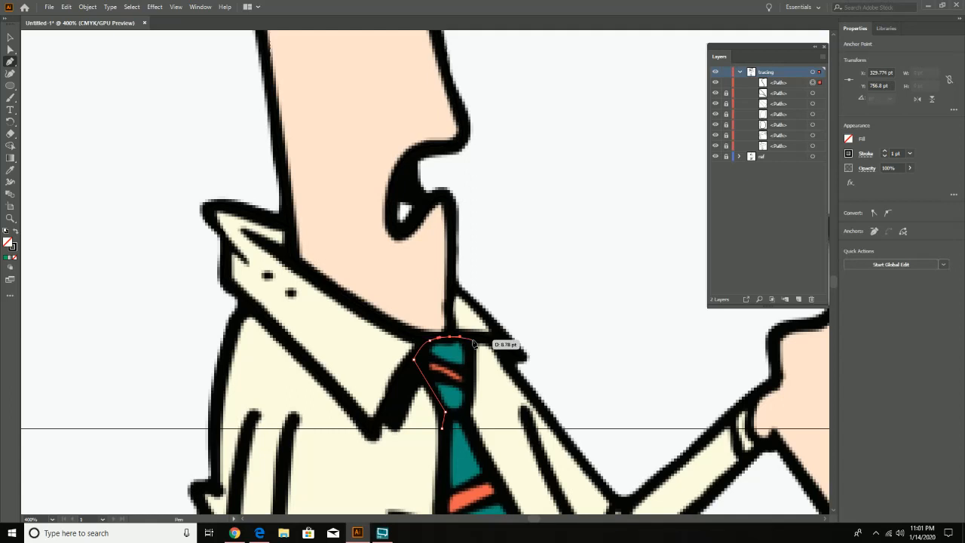
- Trace the tie knot's rounded front corner and front side, close the path, and align its bottom front corner with the artboard edge
{"action": "left_click", "coordinate": [473, 339]}
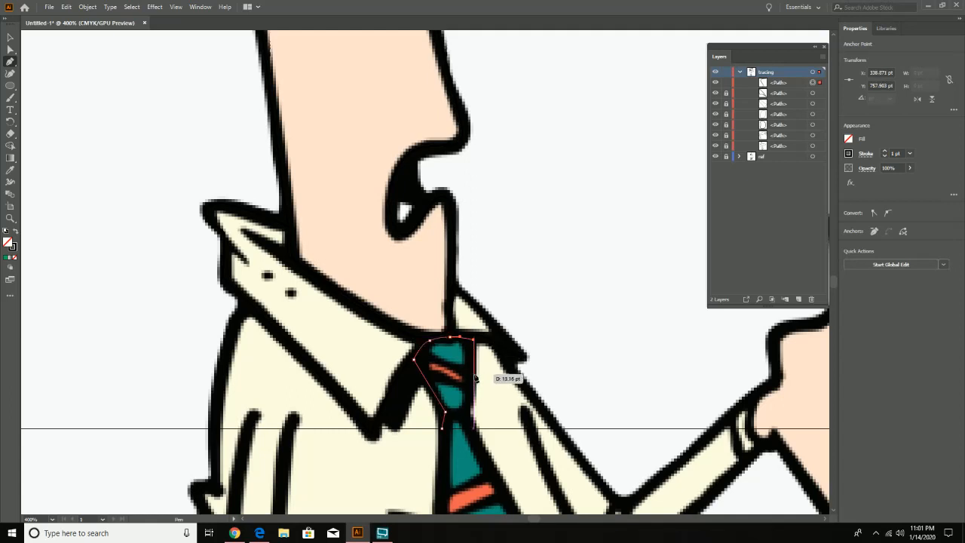
{"action": "key", "text": "ctrl+z"}
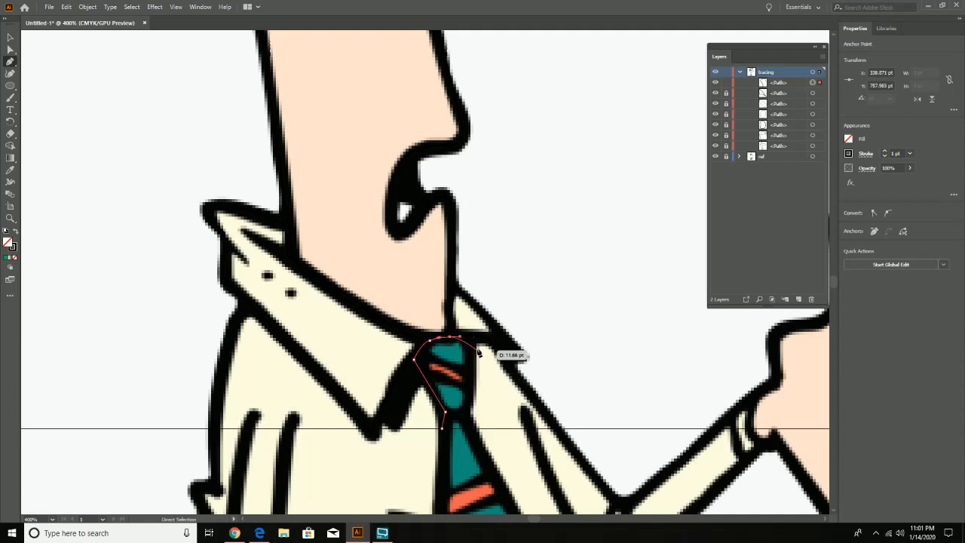
{"action": "left_click_drag", "start_coordinate": [471, 342], "coordinate": [478, 348]}
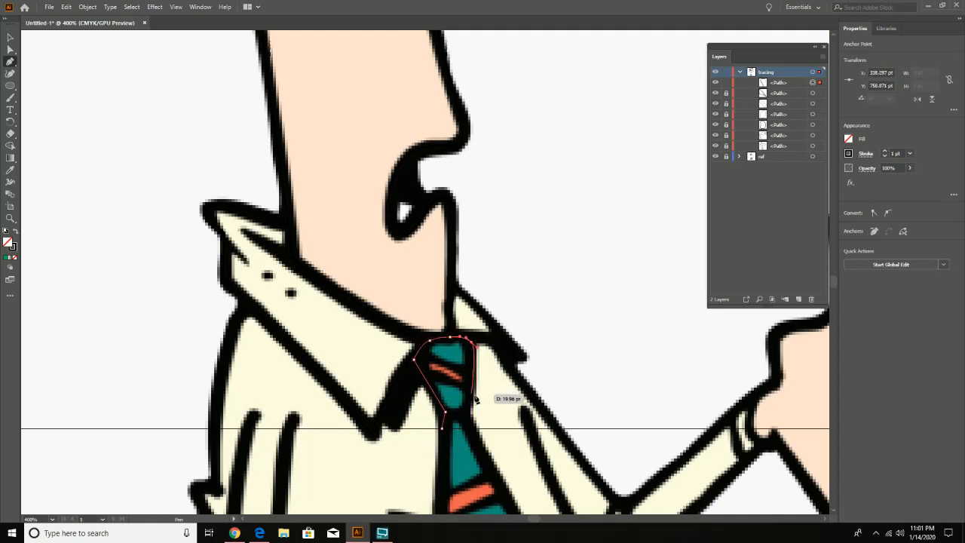
{"action": "left_click_drag", "start_coordinate": [468, 408], "coordinate": [475, 427]}
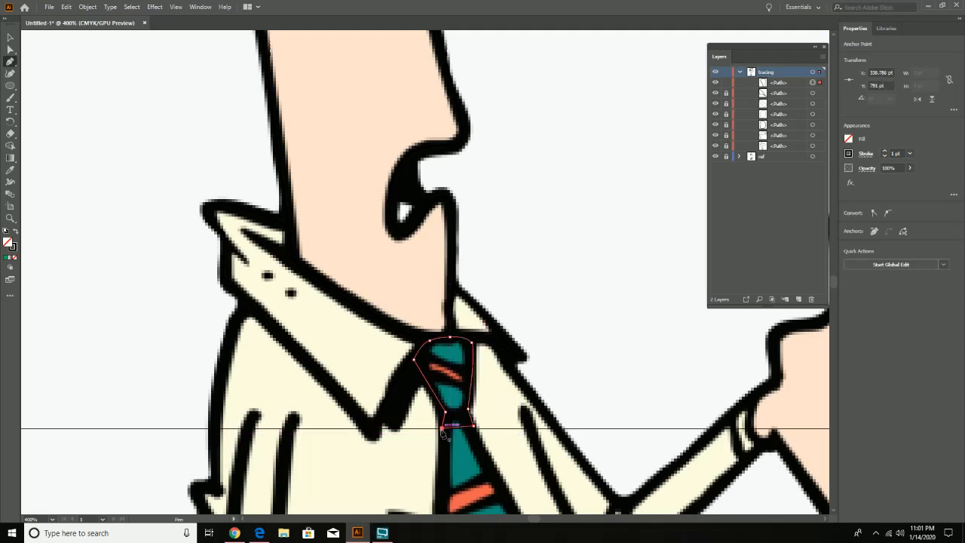
{"action": "left_click", "coordinate": [442, 429]}
{"action": "left_click", "coordinate": [10, 49]}
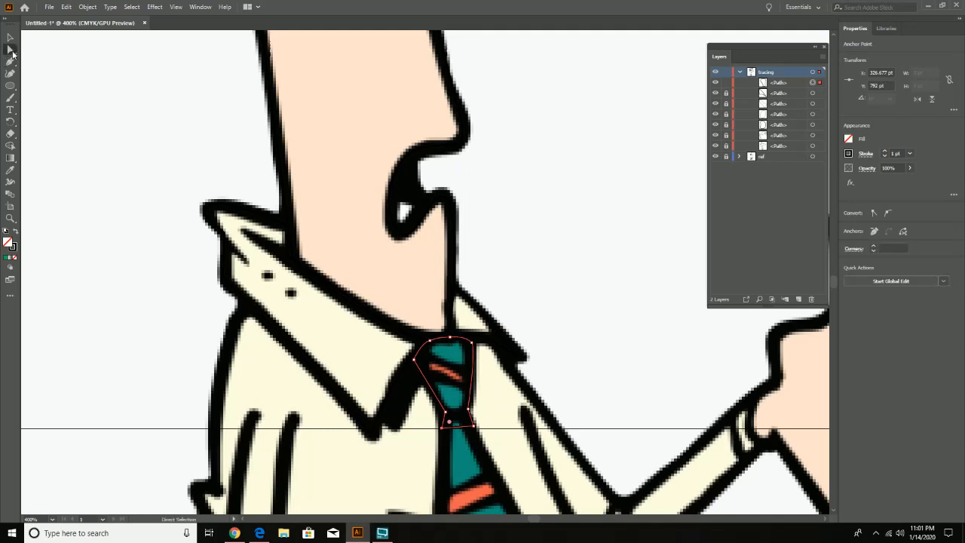
{"action": "left_click_drag", "start_coordinate": [474, 427], "coordinate": [474, 430]}
- Review the whole tracing from head to collar and tie knot with the ref layer hidden briefly
{"action": "key", "text": "z"}
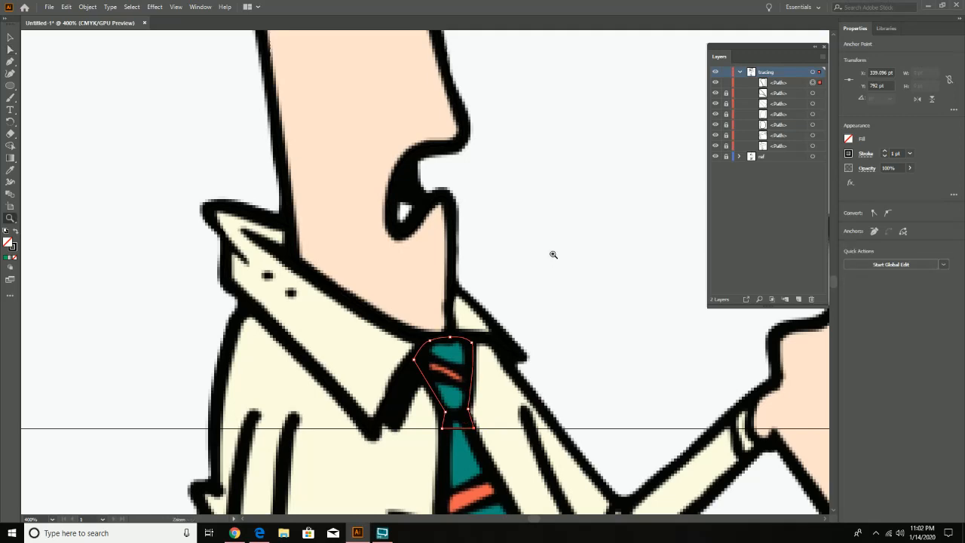
{"action": "left_click", "coordinate": [553, 254], "text": "alt"}
{"action": "left_click", "coordinate": [552, 255], "text": "alt"}
{"action": "left_click", "coordinate": [551, 254], "text": "alt"}
{"action": "left_click_drag", "start_coordinate": [385, 203], "coordinate": [524, 338]}
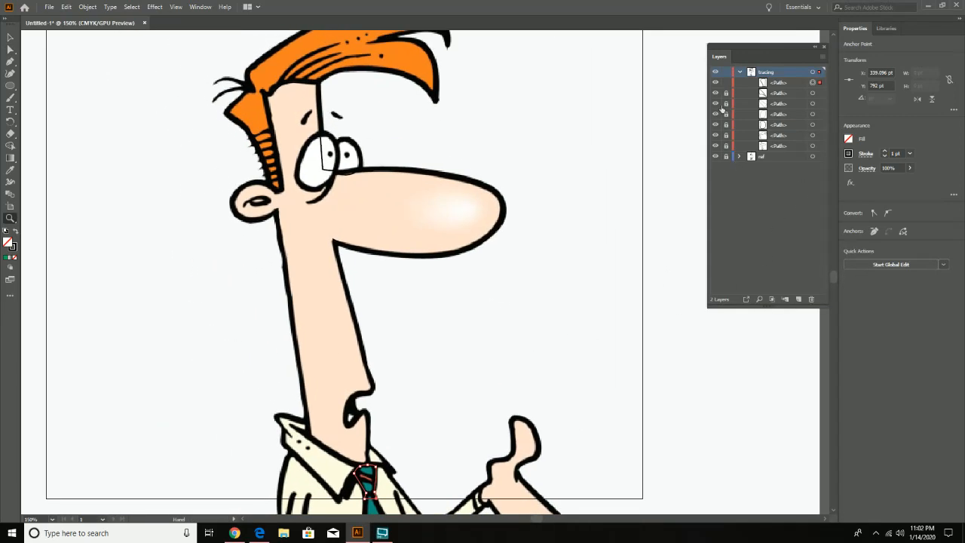
{"action": "left_click", "coordinate": [716, 156]}
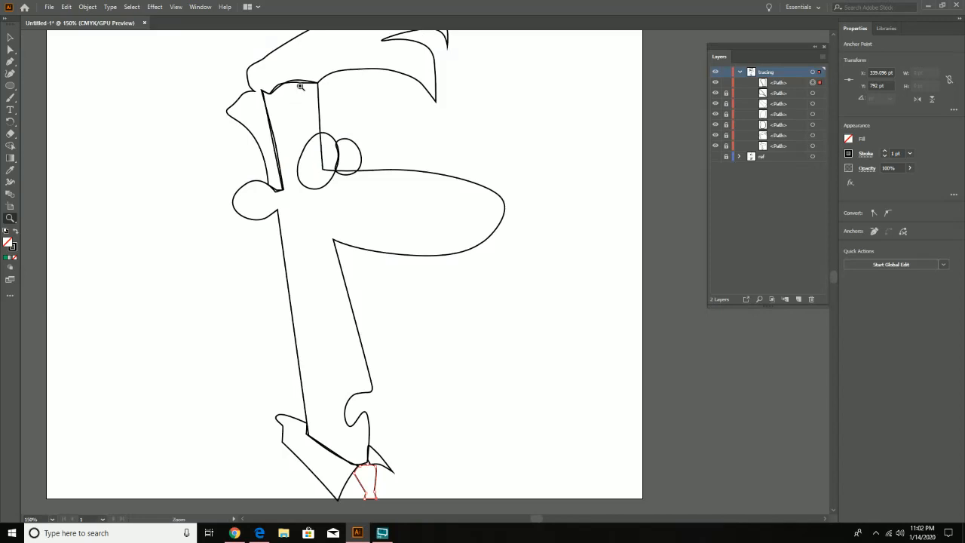
{"action": "left_click", "coordinate": [715, 156]}
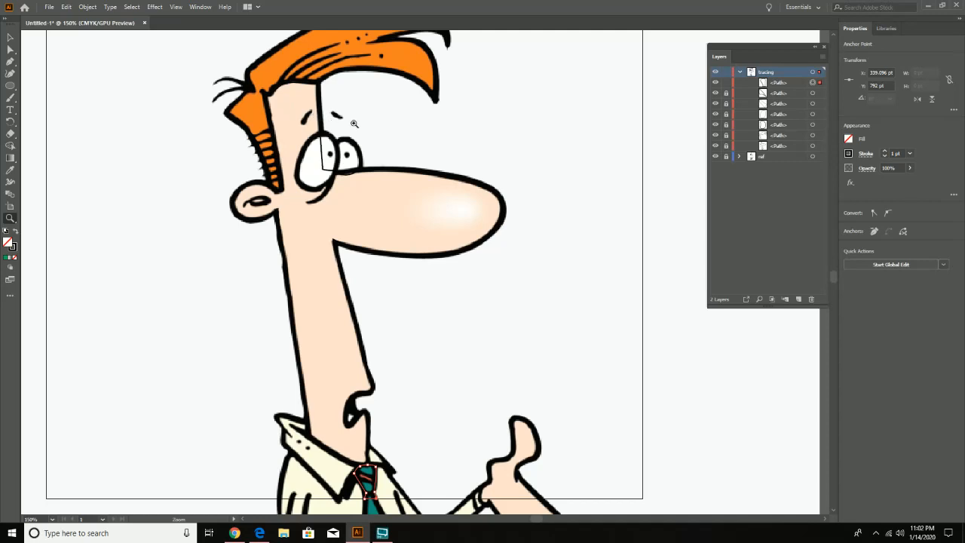
- Deselect the finished tie knot path and lock it on the tracing layer
{"action": "left_click_drag", "start_coordinate": [399, 108], "coordinate": [423, 161]}
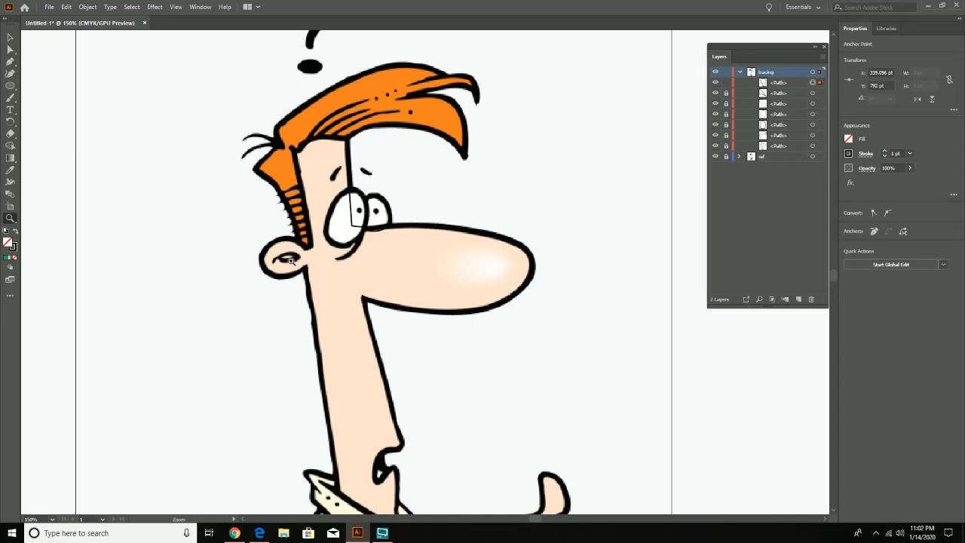
{"action": "left_click_drag", "start_coordinate": [402, 391], "coordinate": [360, 235]}
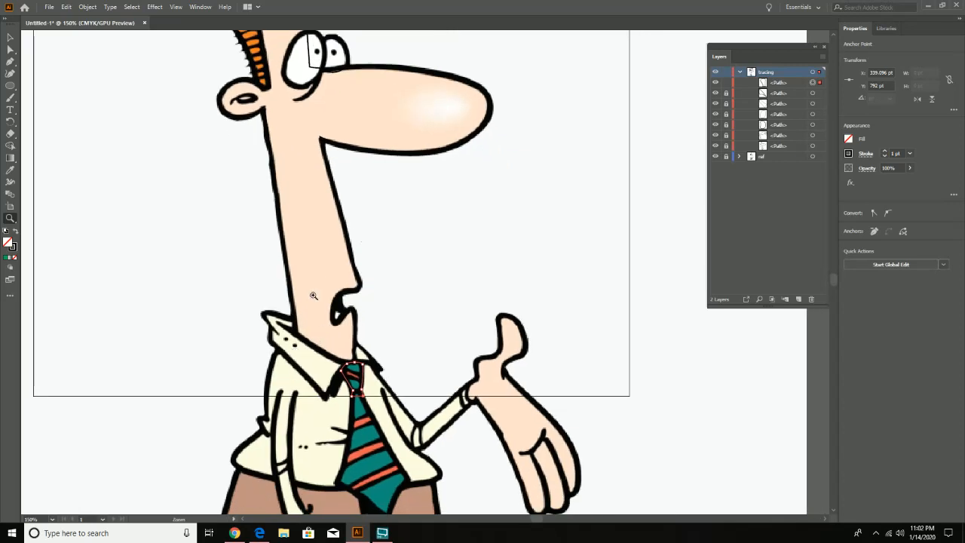
{"action": "left_click", "coordinate": [10, 37]}
{"action": "left_click", "coordinate": [58, 81]}
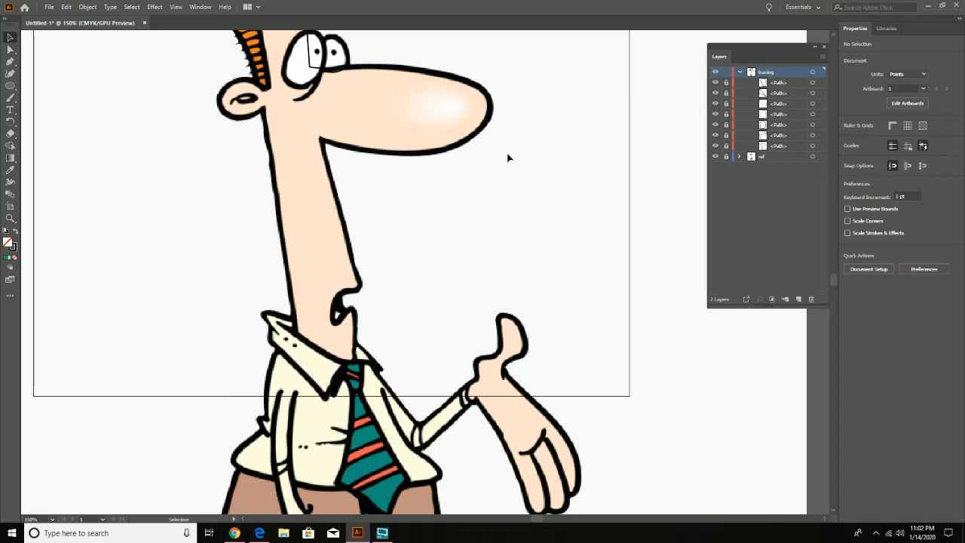
- Draw a circle about 3.7 pt across over the far eye's pupil with the Ellipse tool
{"action": "scroll", "coordinate": [420, 209], "scroll_direction": "up", "scroll_amount": 3}
{"action": "scroll", "coordinate": [420, 209], "scroll_direction": "left", "scroll_amount": 2}
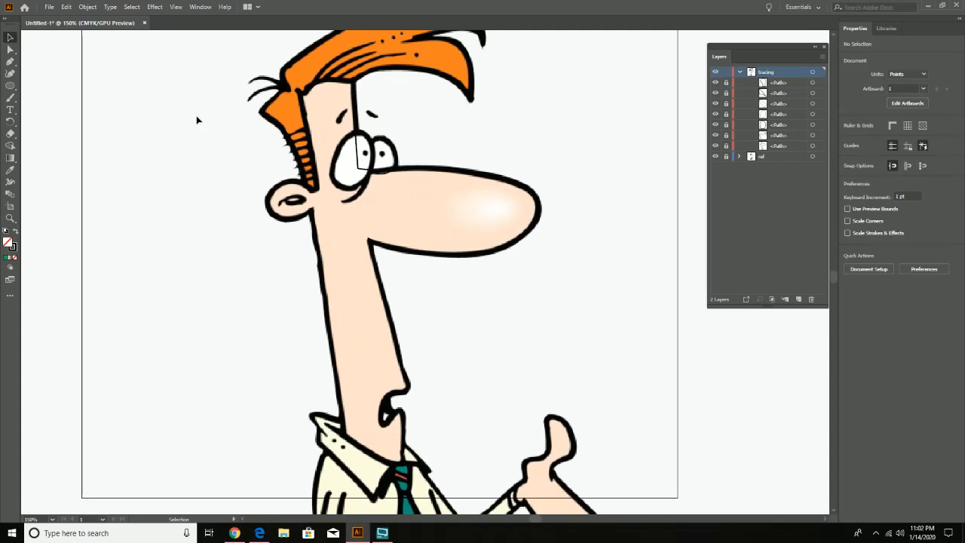
{"action": "key", "text": "z"}
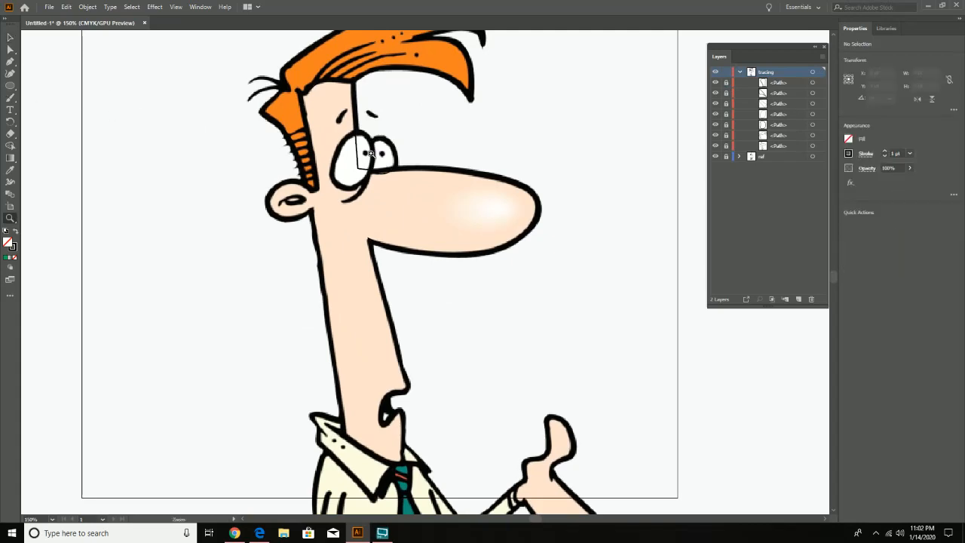
{"action": "left_click", "coordinate": [372, 154]}
{"action": "left_click", "coordinate": [374, 155]}
{"action": "left_click_drag", "start_coordinate": [448, 260], "coordinate": [370, 68]}
{"action": "left_click_drag", "start_coordinate": [523, 419], "coordinate": [393, 160]}
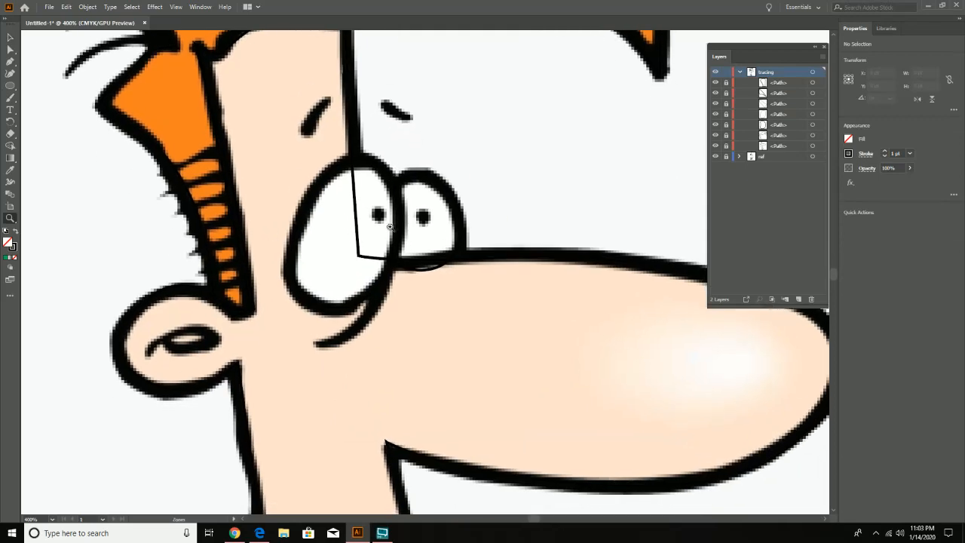
{"action": "left_click", "coordinate": [390, 228]}
{"action": "left_click_drag", "start_coordinate": [499, 271], "coordinate": [471, 267]}
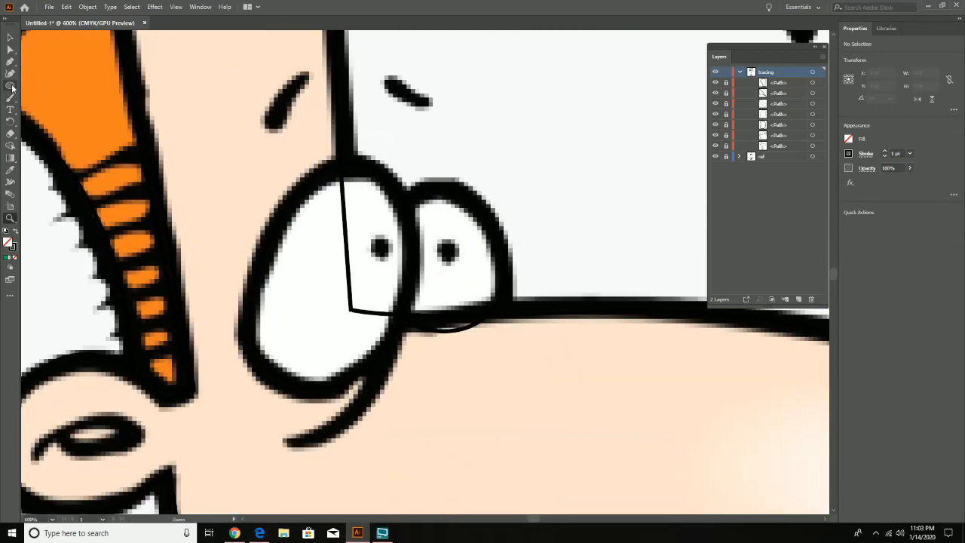
{"action": "left_click_drag", "start_coordinate": [11, 85], "coordinate": [46, 98]}
{"action": "left_click_drag", "start_coordinate": [447, 251], "coordinate": [456, 259]}
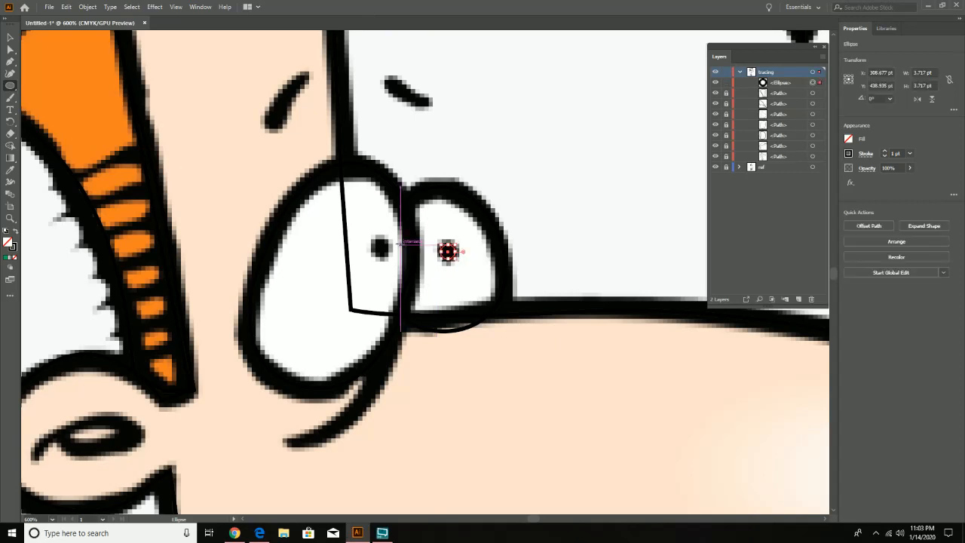
- Draw a circle about 5 pt across over the near eye's pupil and nudge it so it sits centred on the reference dot
{"action": "left_click_drag", "start_coordinate": [381, 247], "coordinate": [388, 252]}
{"action": "left_click", "coordinate": [10, 38]}
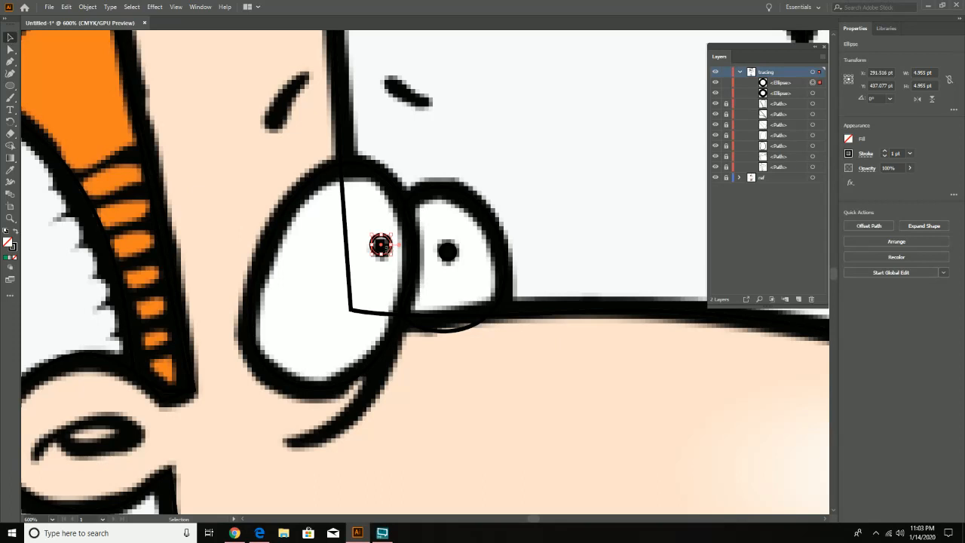
{"action": "left_click_drag", "start_coordinate": [388, 251], "coordinate": [385, 253]}
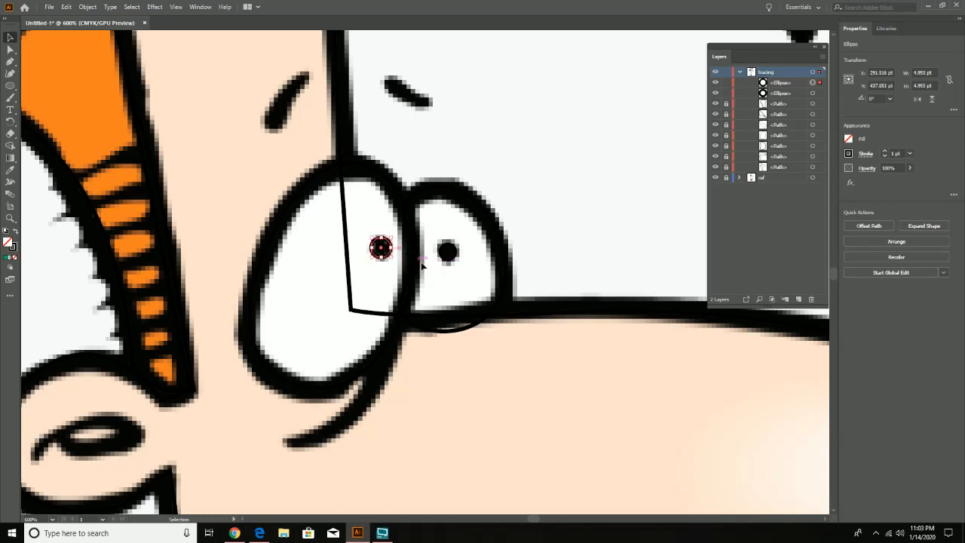
{"action": "left_click", "coordinate": [557, 193]}
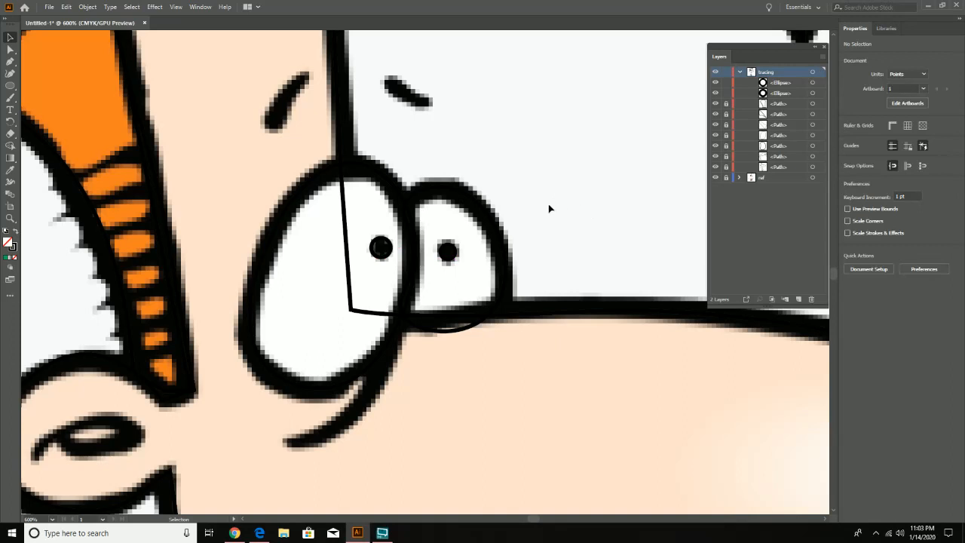
- Draw an ellipse about 18.8 by 6.2 pt over the inner-ear oval and reshape its top and both ends with the Curvature tool
{"action": "left_click_drag", "start_coordinate": [329, 397], "coordinate": [471, 319]}
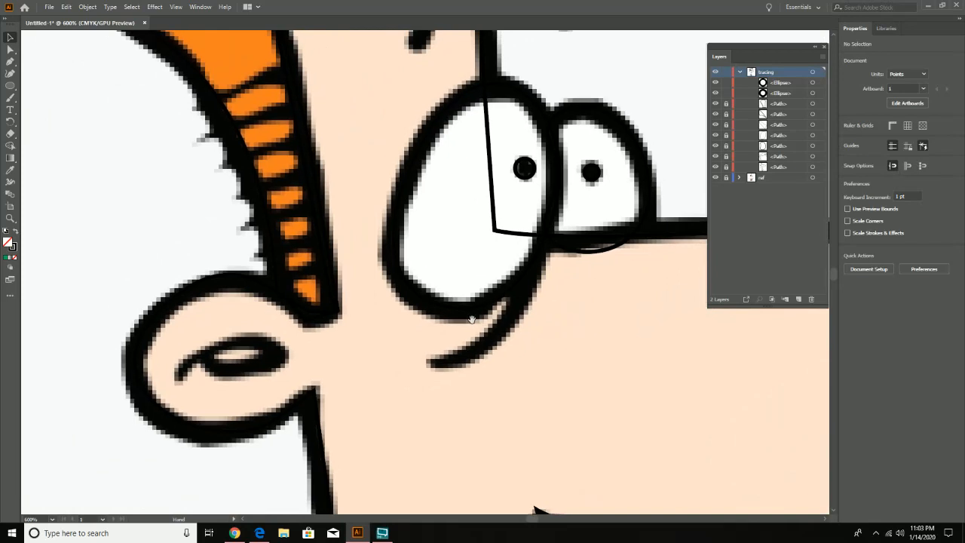
{"action": "left_click", "coordinate": [10, 85]}
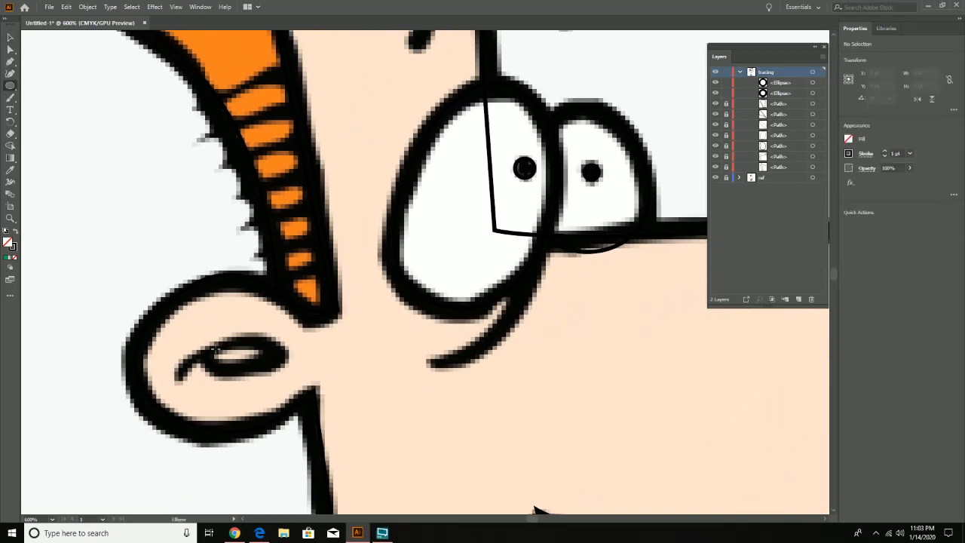
{"action": "mouse_move", "coordinate": [211, 347]}
{"action": "left_mouse_down"}
{"action": "mouse_move", "coordinate": [301, 372]}
{"action": "mouse_move", "coordinate": [286, 371]}
{"action": "left_mouse_up"}
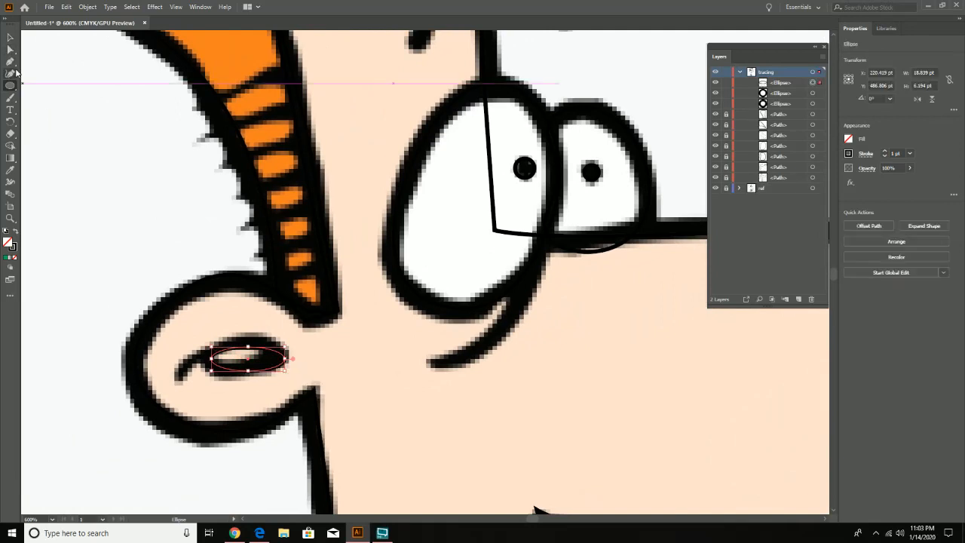
{"action": "left_click", "coordinate": [10, 73]}
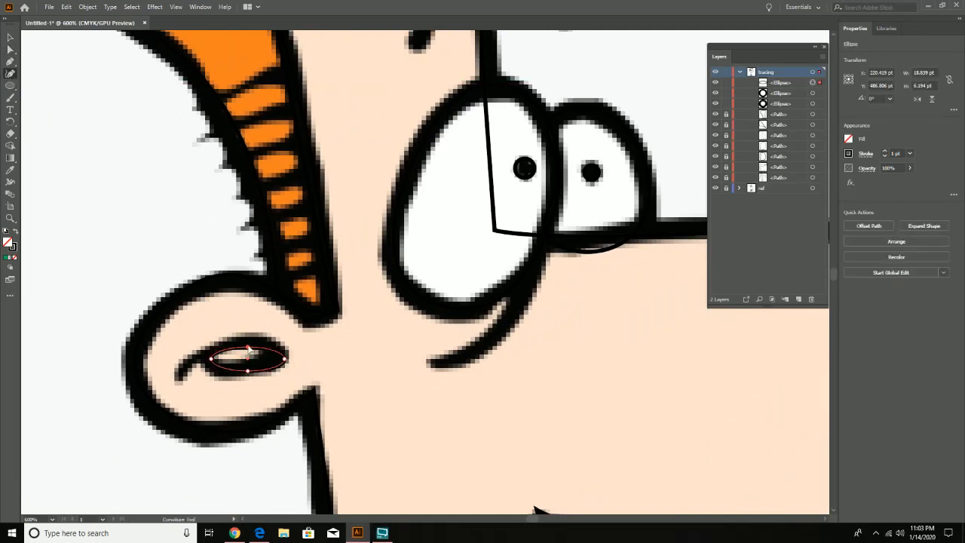
{"action": "left_click_drag", "start_coordinate": [248, 349], "coordinate": [247, 340]}
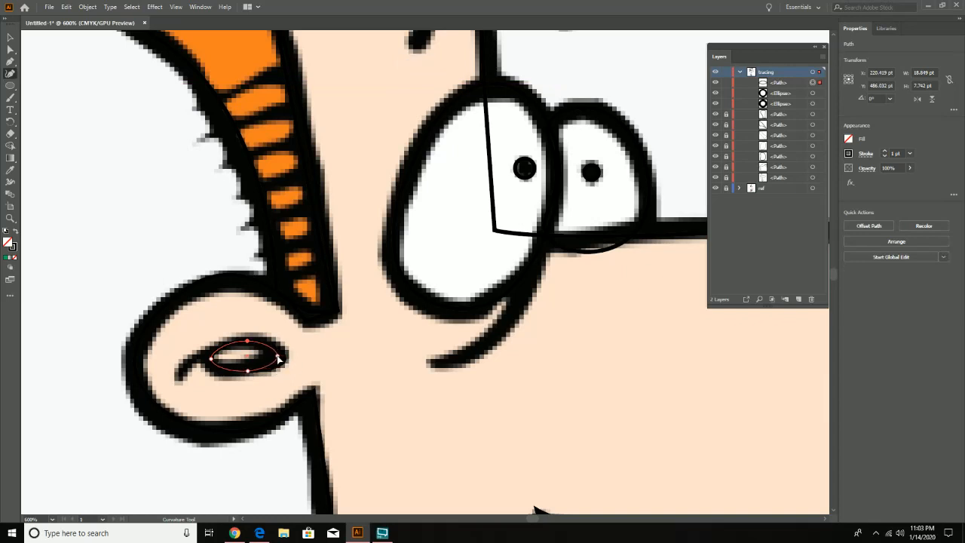
{"action": "left_click_drag", "start_coordinate": [284, 356], "coordinate": [207, 363]}
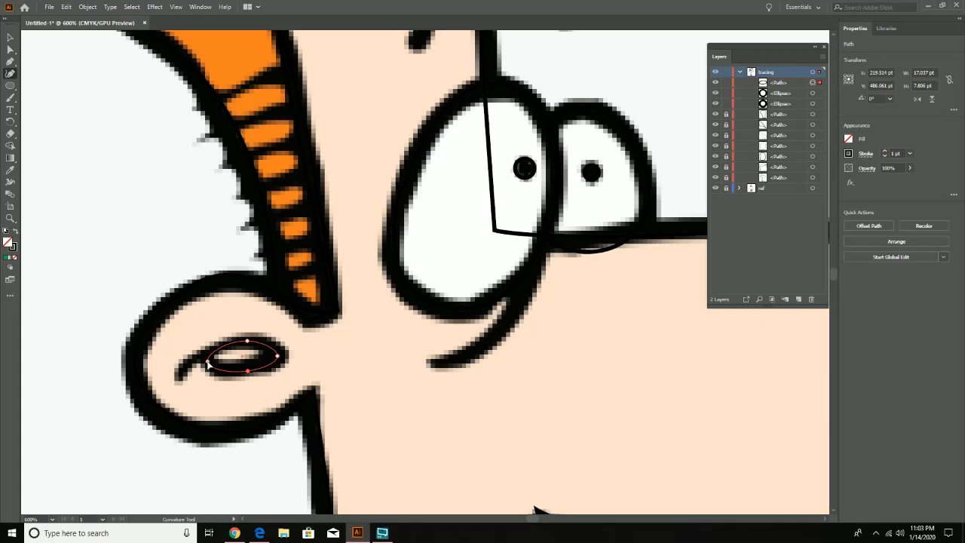
- Try adding extra anchor points along the underside of the inner-ear shape
{"action": "left_click", "coordinate": [222, 371]}
{"action": "left_click", "coordinate": [268, 367]}
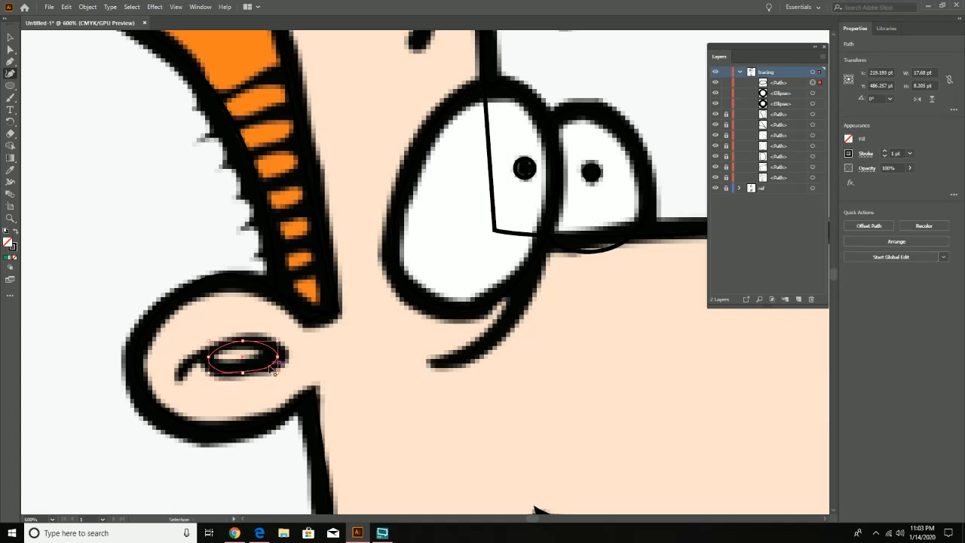
{"action": "key", "text": "ctrl+z"}
{"action": "key", "text": "ctrl+z"}
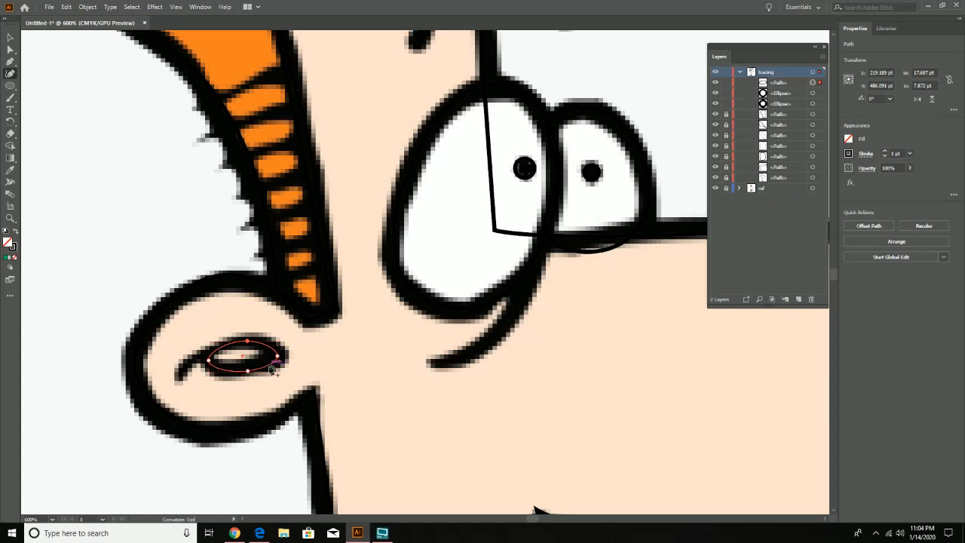
- Trace the near eyebrow with a two-point Curvature path about 7.2 by 11.4 pt, then end and deselect it
{"action": "key", "text": "space"}
{"action": "left_click_drag", "start_coordinate": [544, 427], "coordinate": [381, 246]}
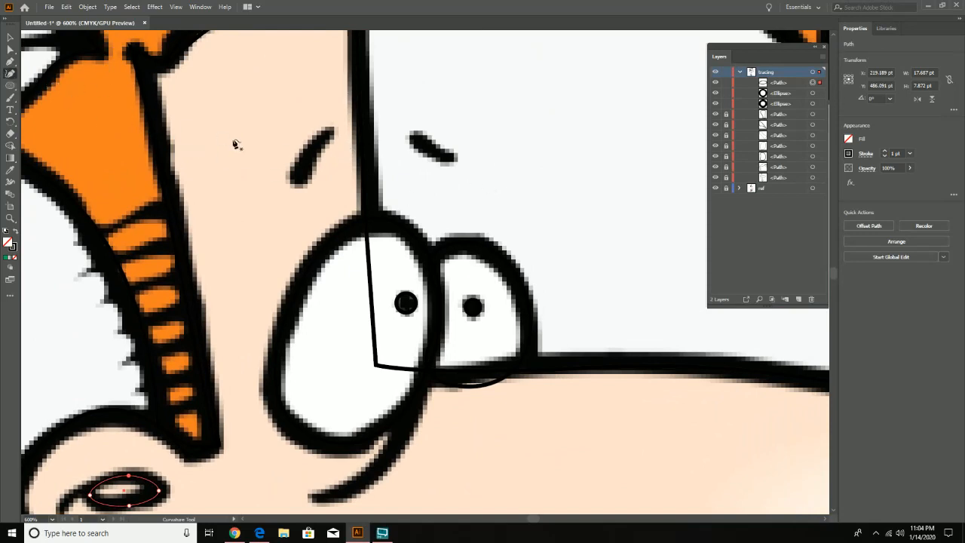
{"action": "left_click", "coordinate": [299, 177]}
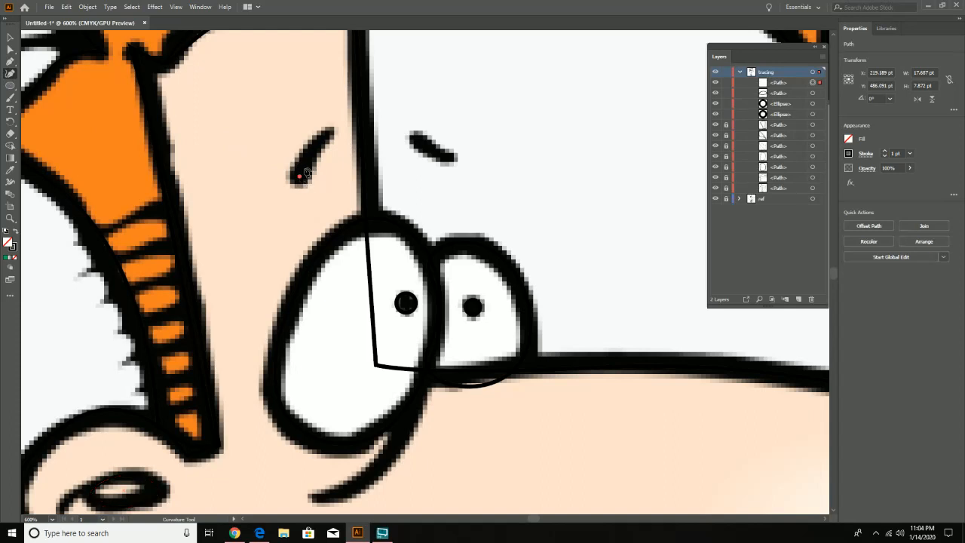
{"action": "left_click", "coordinate": [329, 133]}
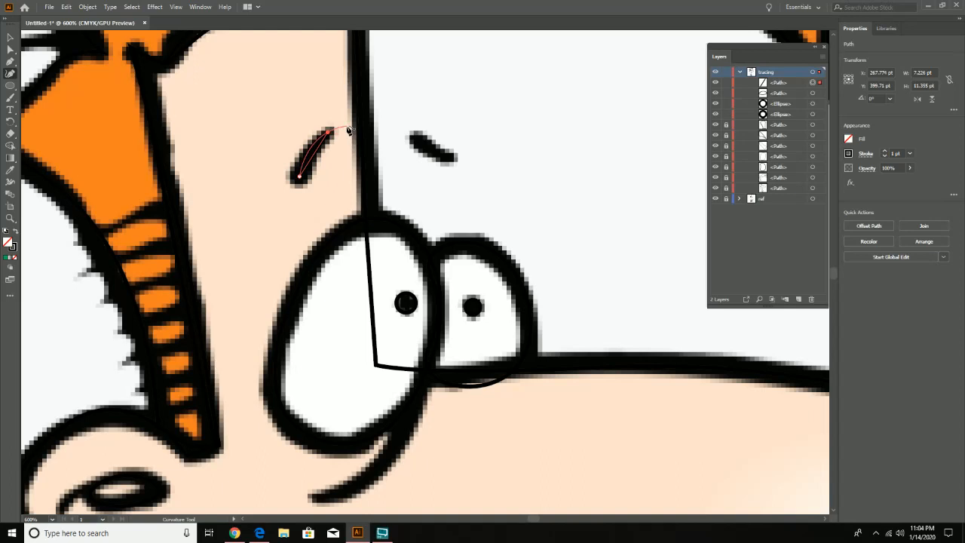
{"action": "key", "text": "Escape"}
{"action": "key", "text": "v"}
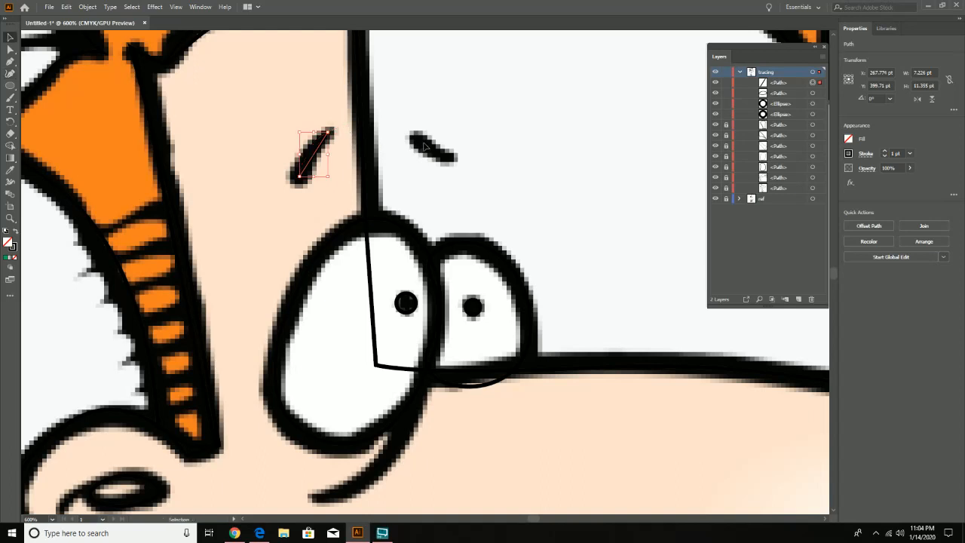
{"action": "left_click", "coordinate": [416, 145]}
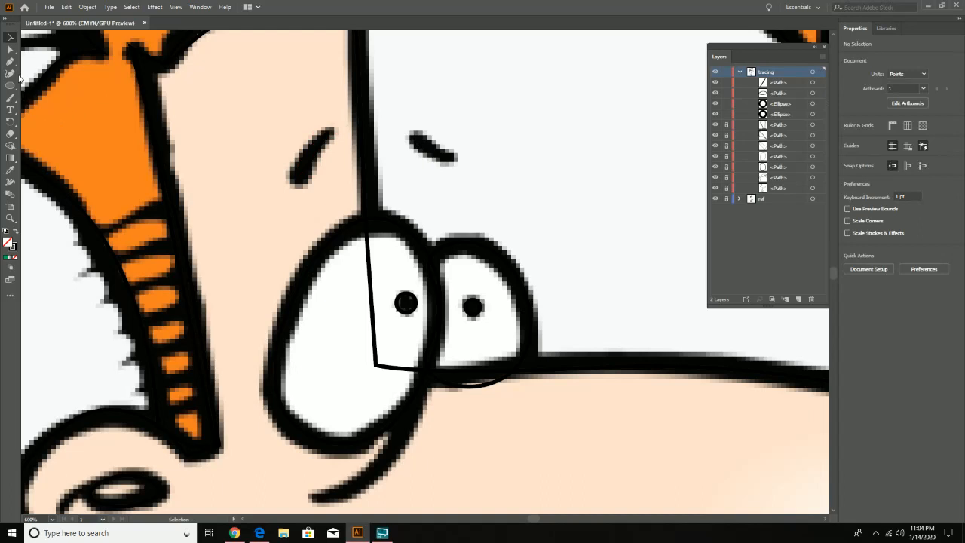
- Trace the far eyebrow with a two-point Curvature path about 9.7 by 5.4 pt and end the path
{"action": "left_click", "coordinate": [11, 73]}
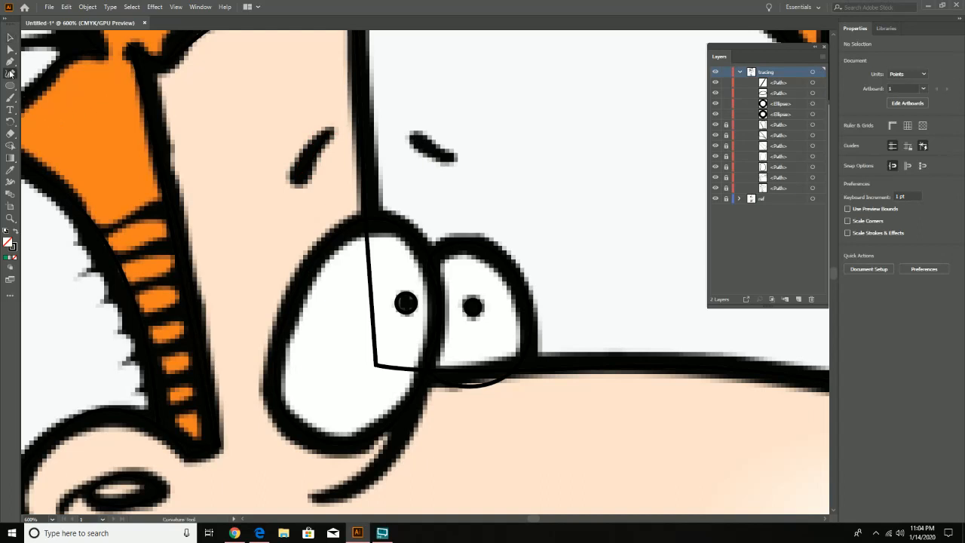
{"action": "left_click", "coordinate": [413, 136]}
{"action": "left_click", "coordinate": [451, 158]}
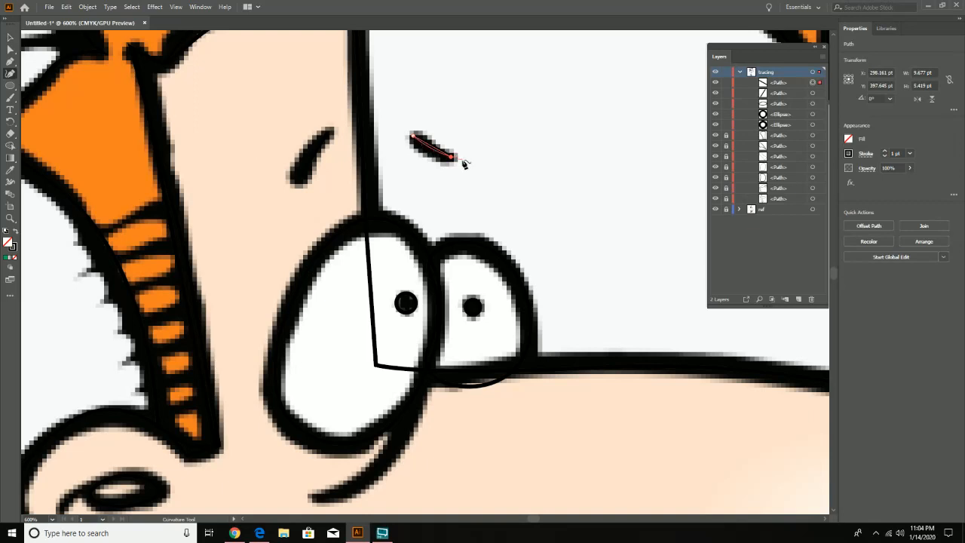
{"action": "key", "text": "v"}
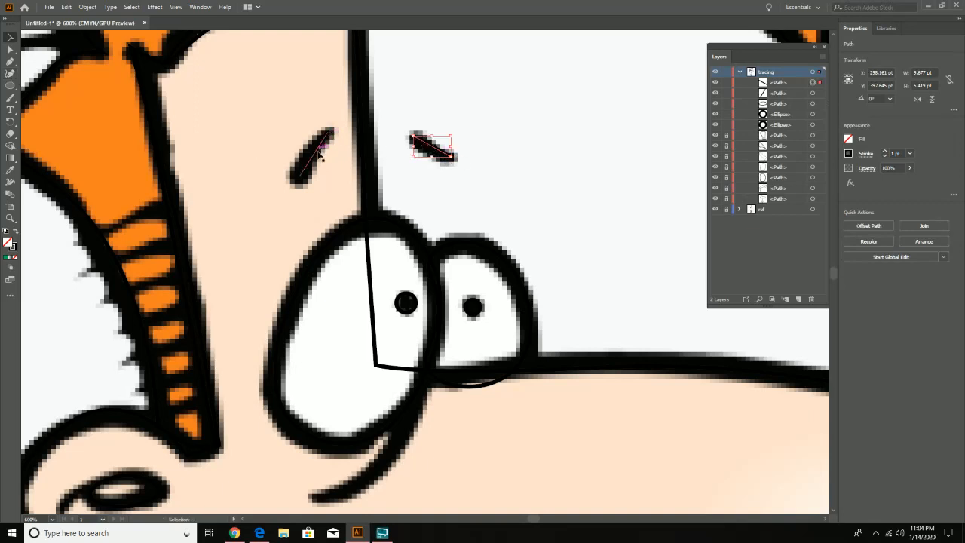
- Centre the near eyebrow path on the reference, widen its lower end to about 2.9 pt with the Width tool, and bend its middle
{"action": "left_click_drag", "start_coordinate": [316, 153], "coordinate": [312, 154]}
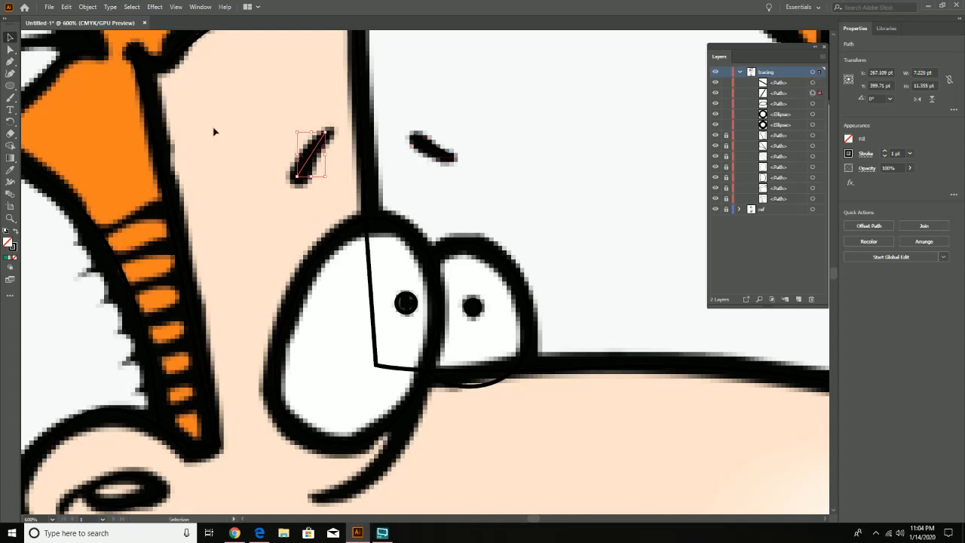
{"action": "left_click", "coordinate": [11, 181]}
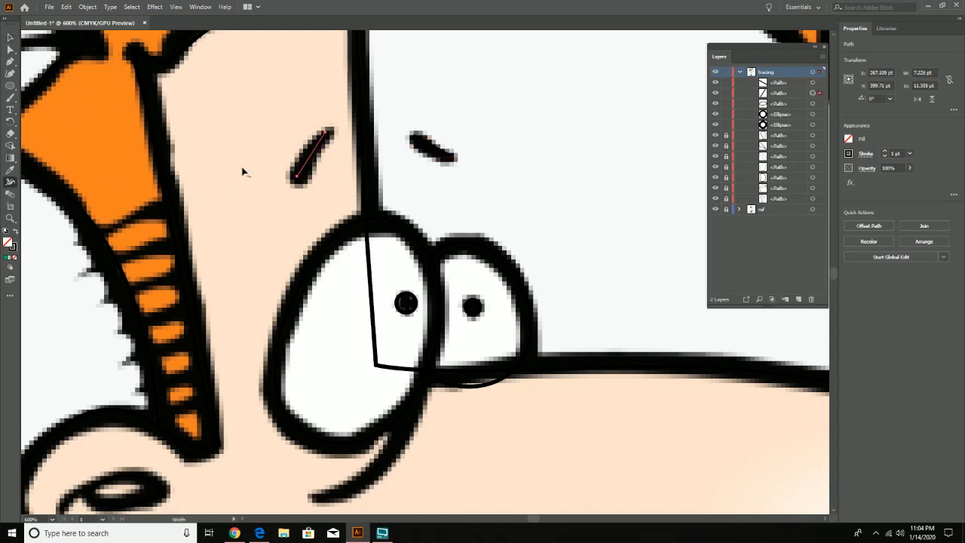
{"action": "left_click_drag", "start_coordinate": [297, 177], "coordinate": [301, 180]}
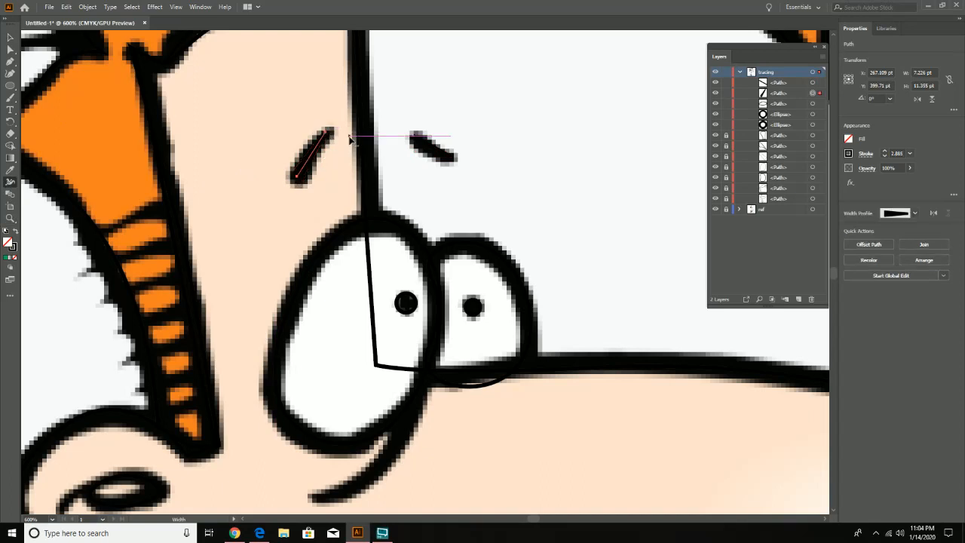
{"action": "left_click", "coordinate": [10, 73]}
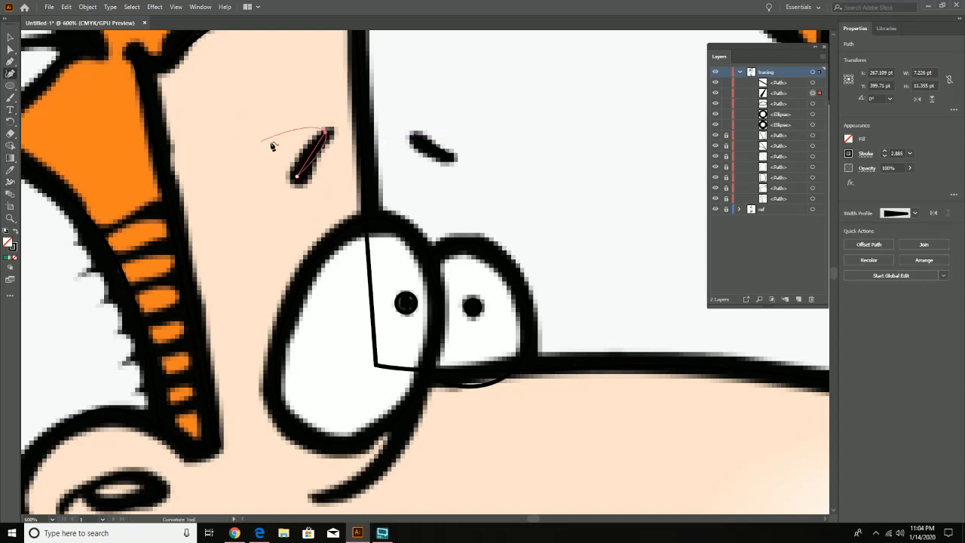
{"action": "left_click_drag", "start_coordinate": [315, 151], "coordinate": [317, 156]}
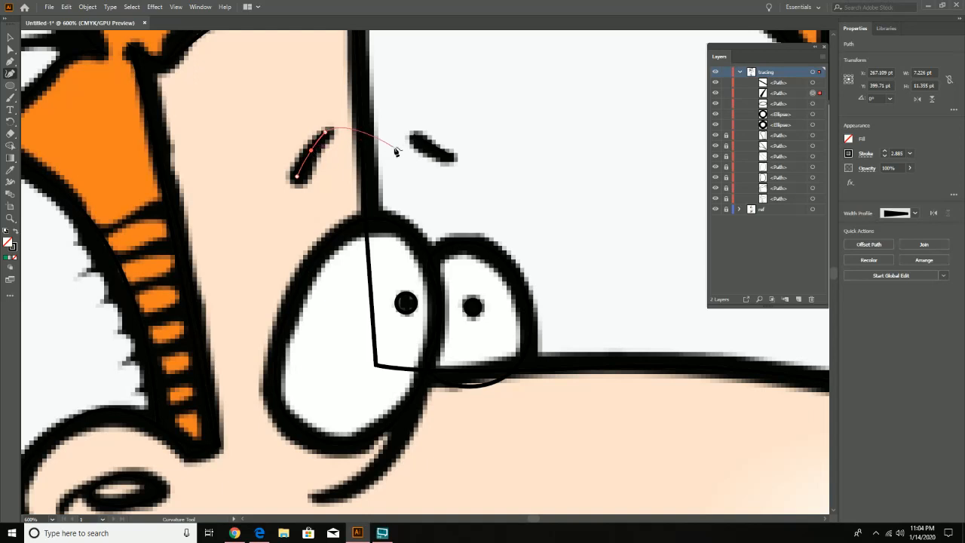
- Bend the middle of the far eyebrow path slightly downward with the Curvature tool to match the reference
{"action": "key", "text": "v"}
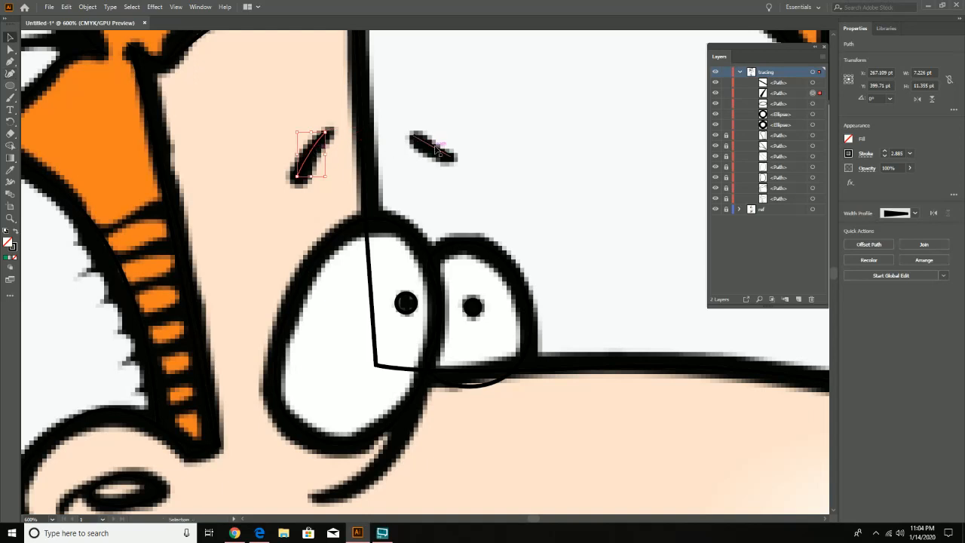
{"action": "left_click", "coordinate": [431, 147]}
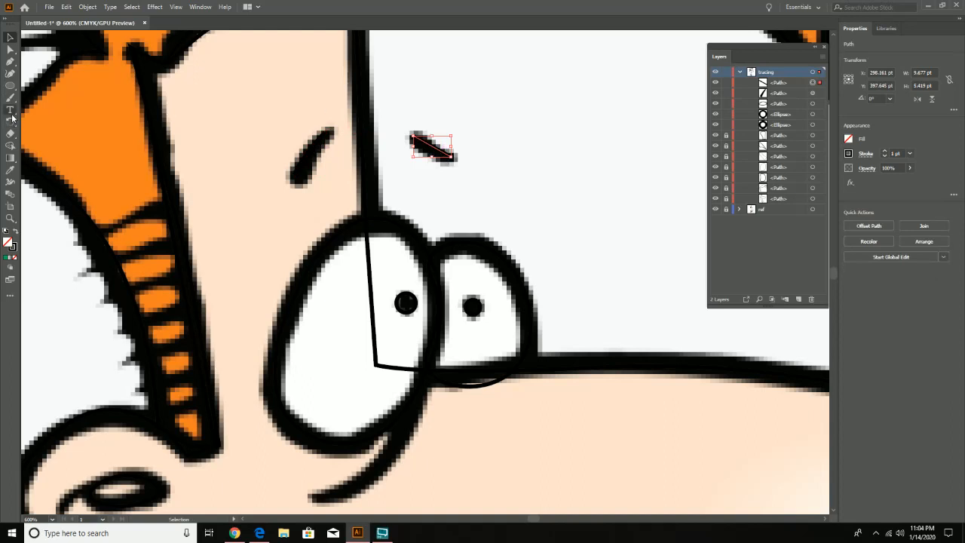
{"action": "left_click", "coordinate": [11, 73]}
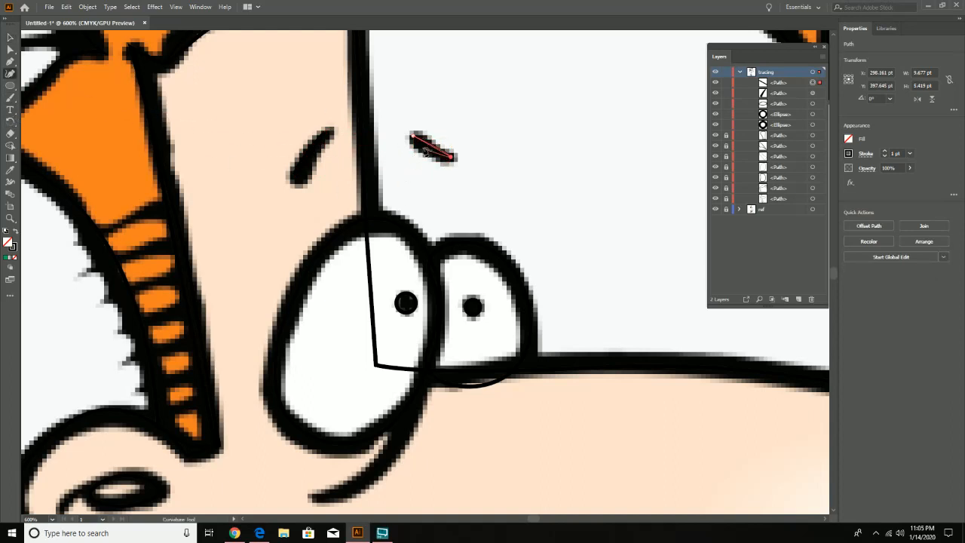
{"action": "left_click_drag", "start_coordinate": [431, 149], "coordinate": [429, 154]}
- Widen the far eyebrow's upper end to about 2.8 pt with the Width tool, and compare both eyebrows with the ref layer briefly hidden
{"action": "left_click", "coordinate": [11, 182]}
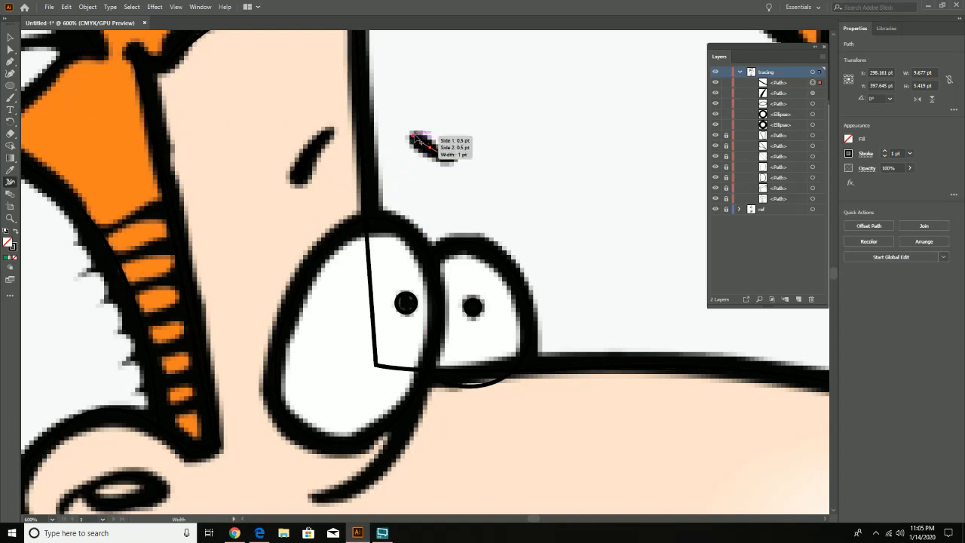
{"action": "left_click_drag", "start_coordinate": [418, 140], "coordinate": [455, 157]}
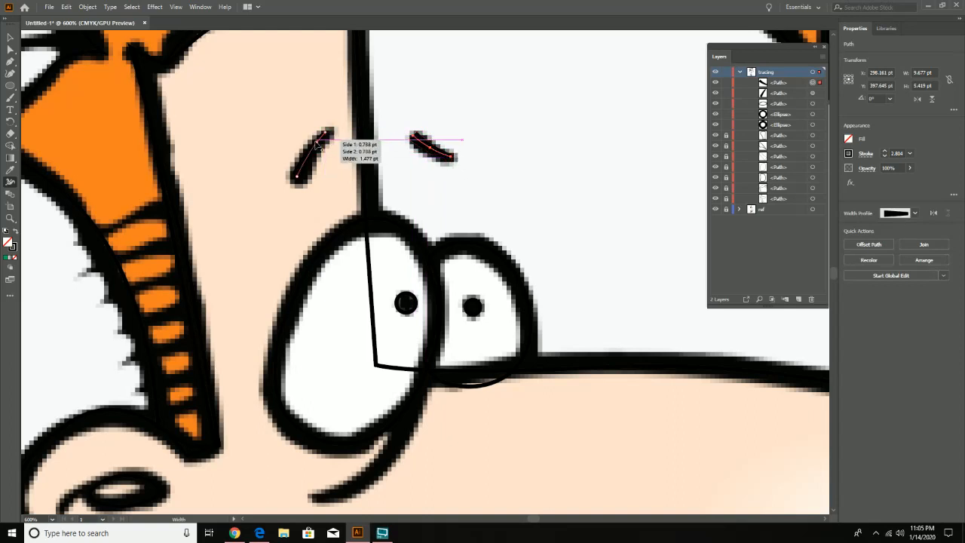
{"action": "left_click_drag", "start_coordinate": [299, 177], "coordinate": [303, 180]}
{"action": "left_click_drag", "start_coordinate": [326, 133], "coordinate": [329, 137]}
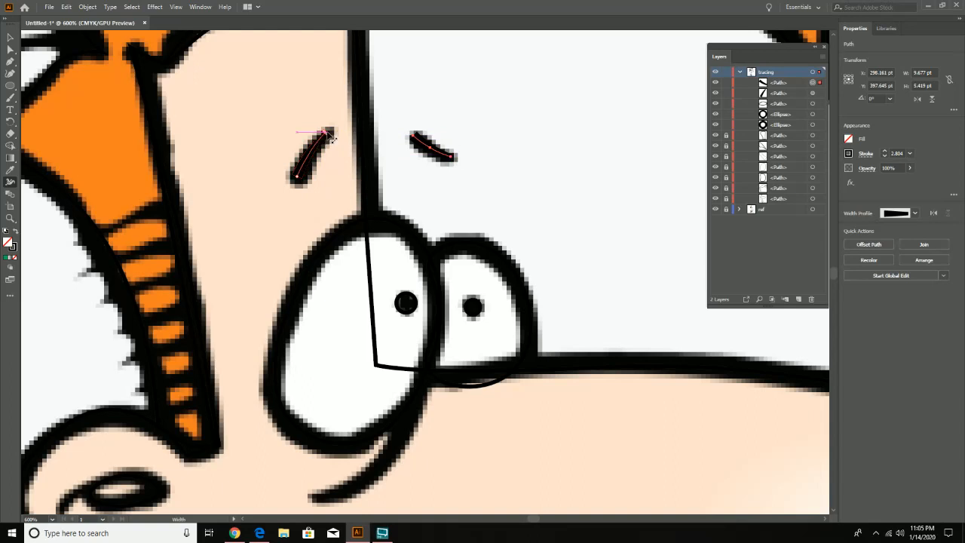
{"action": "left_click", "coordinate": [715, 209]}
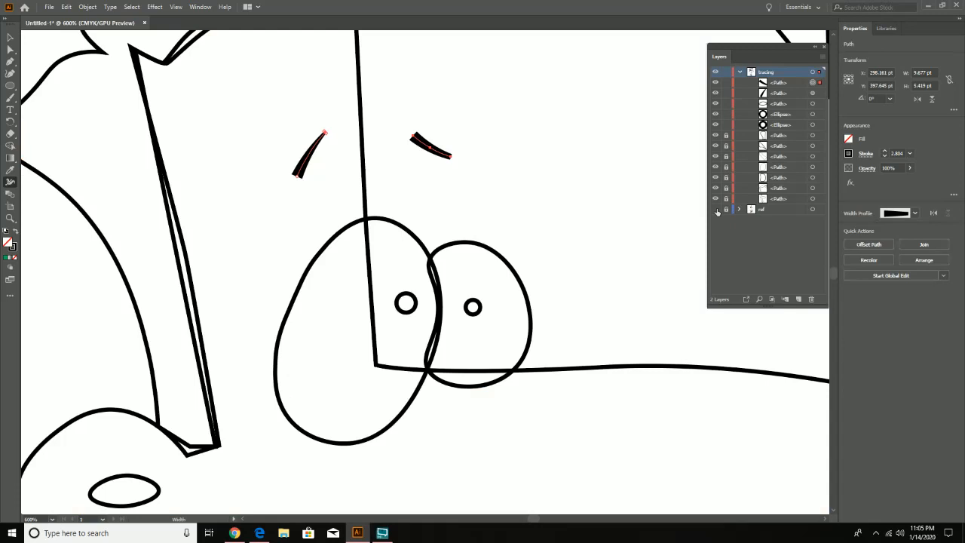
{"action": "left_click", "coordinate": [716, 211]}
{"action": "key", "text": "v"}
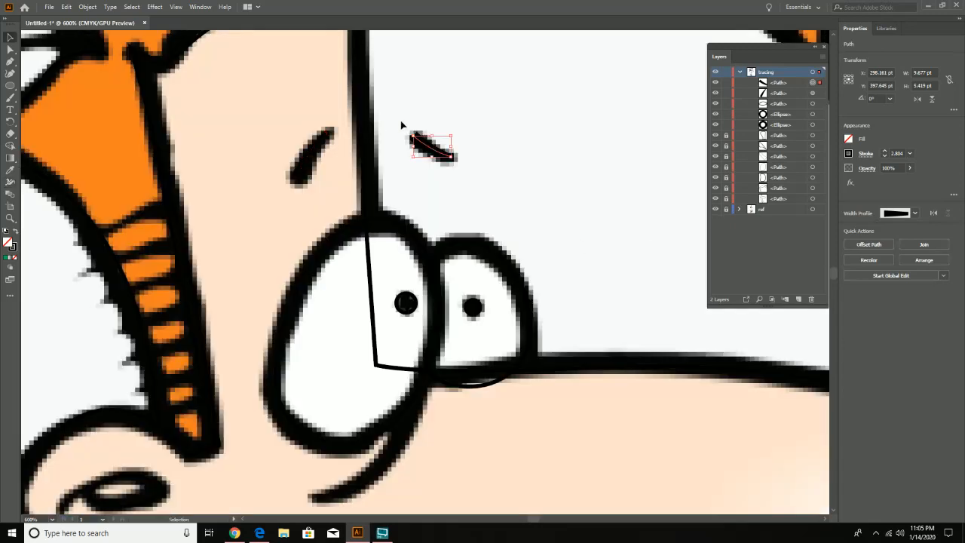
- Trace the crease beneath the near eye with a three-point Pen path about 27.5 by 30.2 pt, redrawing its lower end to follow the reference
{"action": "left_click_drag", "start_coordinate": [252, 324], "coordinate": [258, 132]}
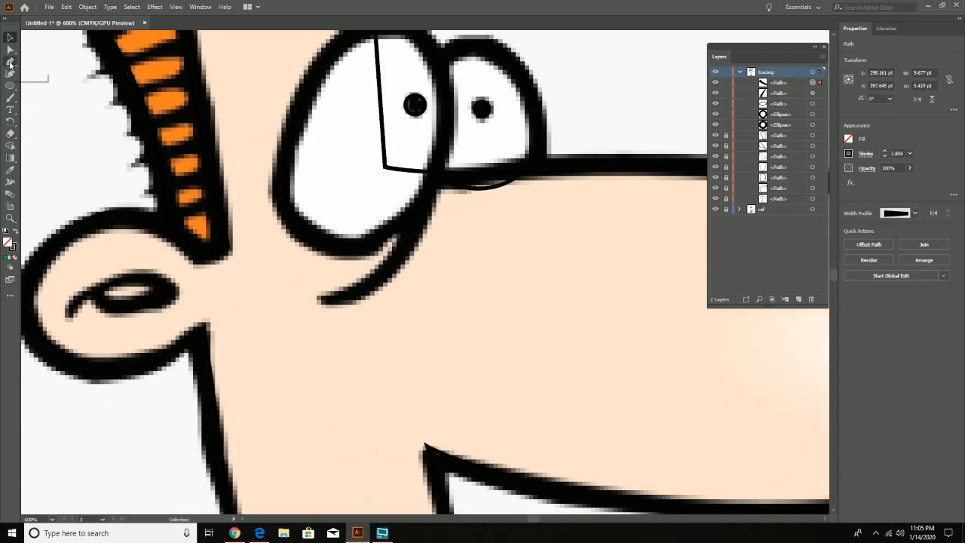
{"action": "left_click", "coordinate": [10, 62]}
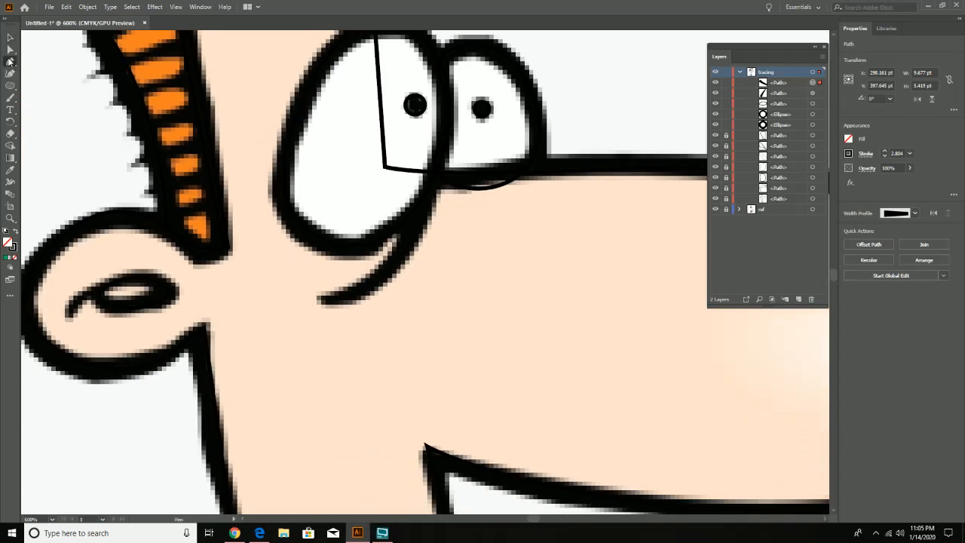
{"action": "left_click", "coordinate": [434, 184]}
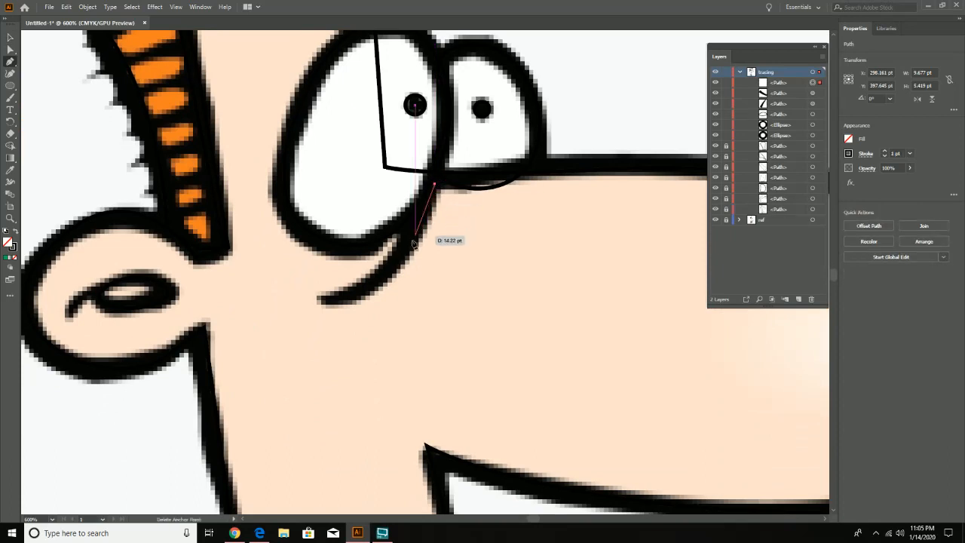
{"action": "left_click_drag", "start_coordinate": [390, 267], "coordinate": [310, 300]}
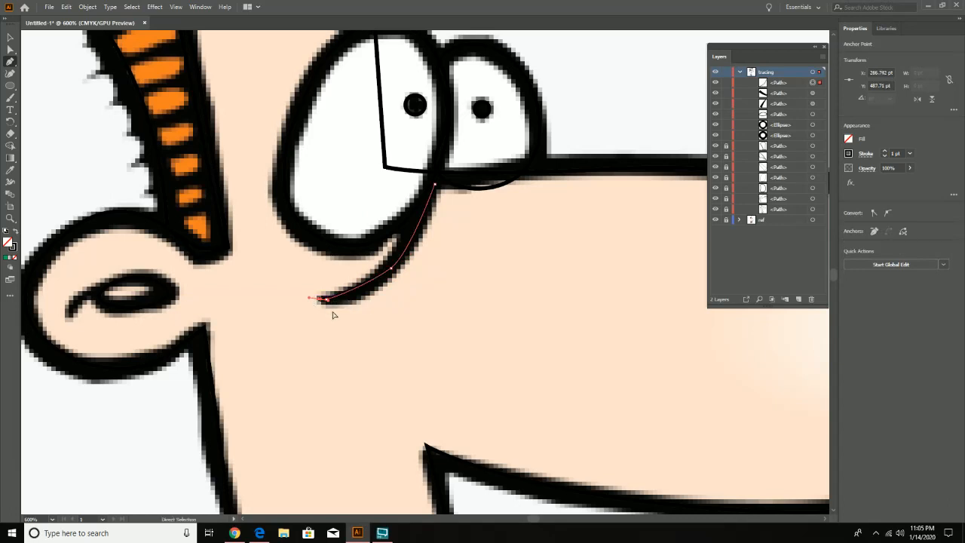
{"action": "key", "text": "ctrl+z"}
{"action": "key", "text": "ctrl+z"}
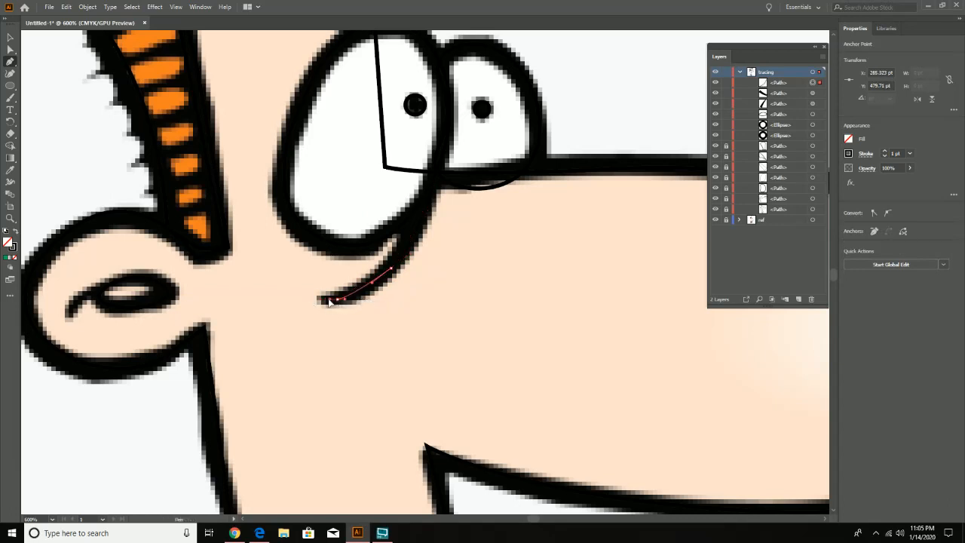
{"action": "left_click", "coordinate": [320, 301]}
{"action": "left_click_drag", "start_coordinate": [318, 300], "coordinate": [319, 300]}
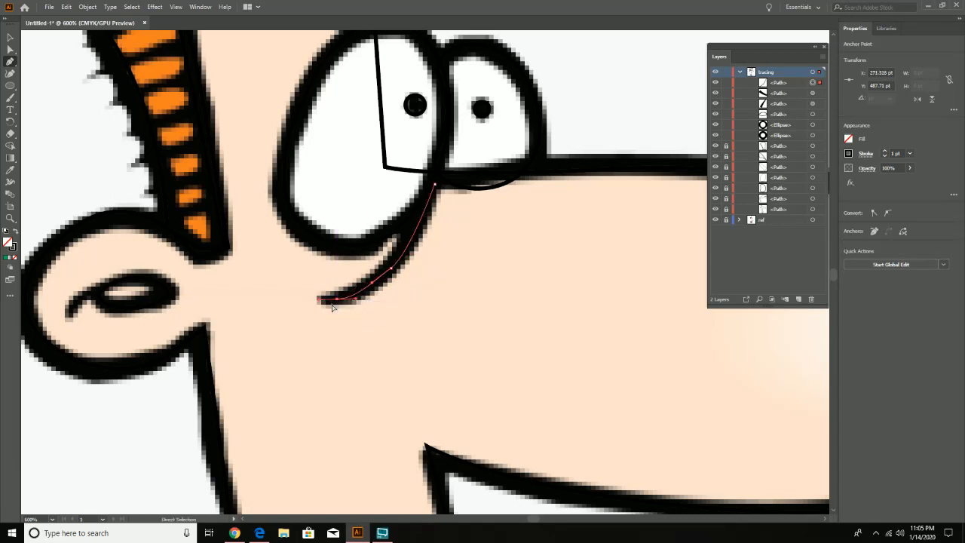
{"action": "key", "text": "ctrl+z"}
{"action": "left_click_drag", "start_coordinate": [328, 302], "coordinate": [308, 305]}
{"action": "key", "text": "v"}
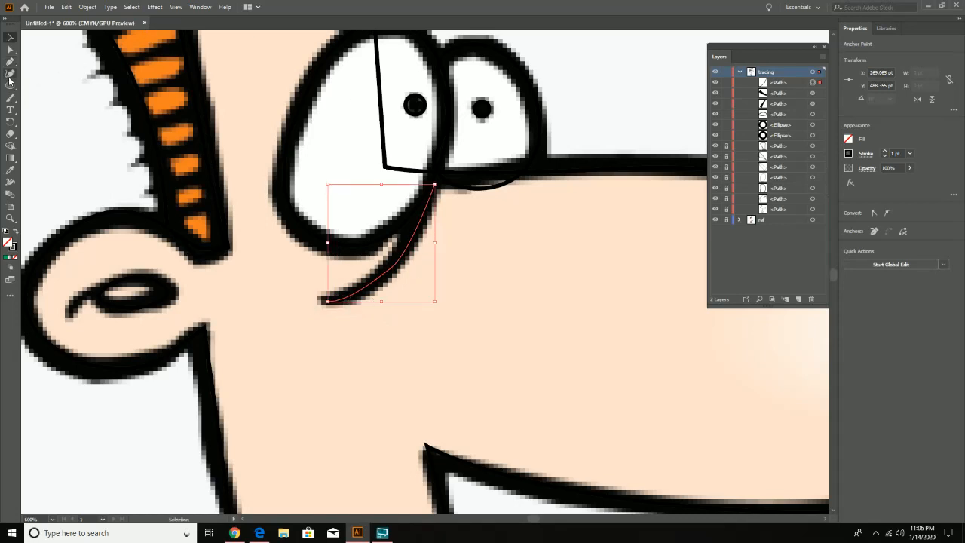
- Widen the upper end of the eye crease to about 3.5 pt with the Width tool and hide the ref layer
{"action": "left_click", "coordinate": [12, 183]}
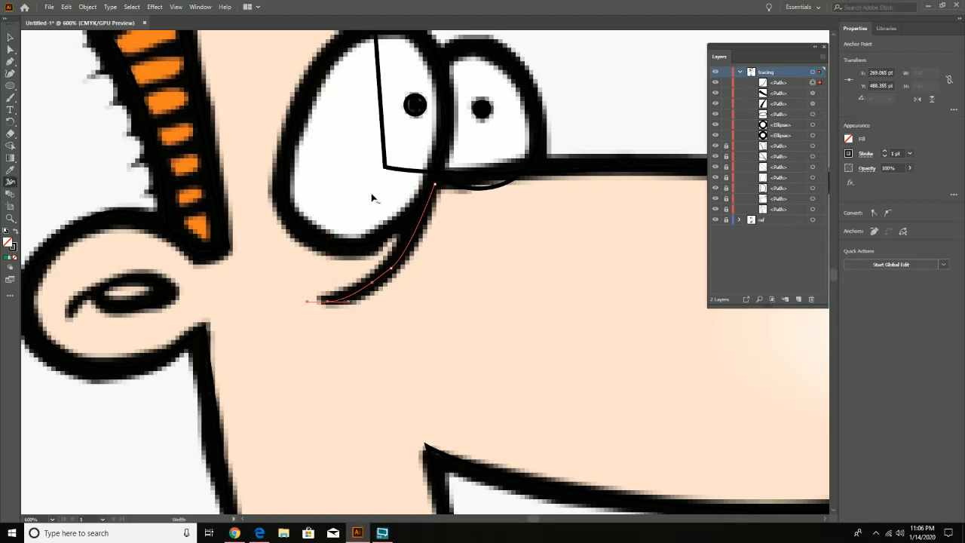
{"action": "left_click_drag", "start_coordinate": [434, 185], "coordinate": [440, 189]}
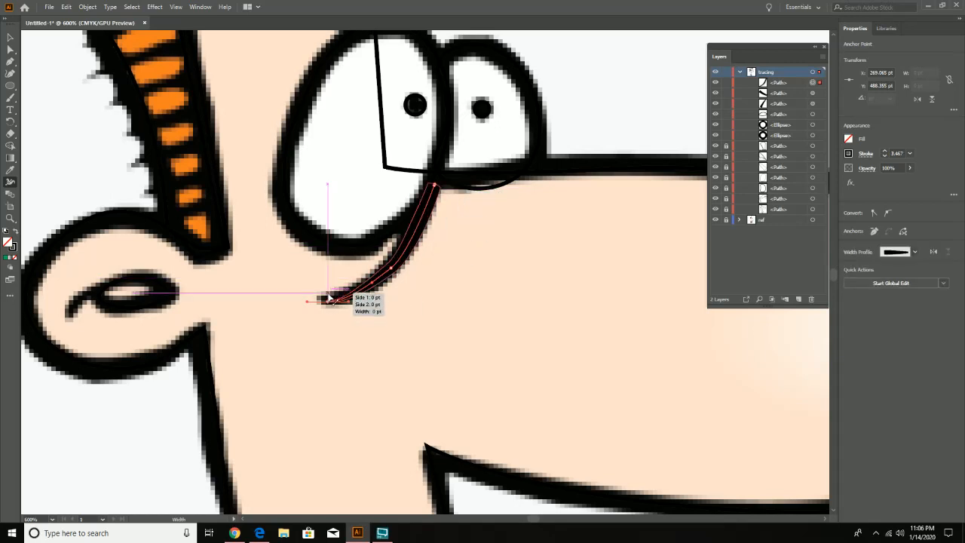
{"action": "left_click", "coordinate": [716, 220]}
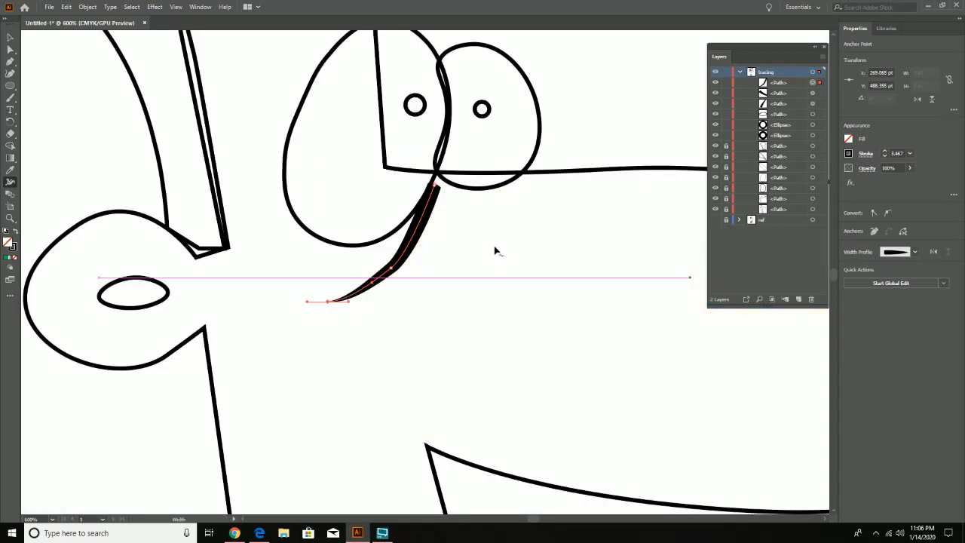
- Smooth the eye crease's middle point with the Curvature tool and extend its upper end to where the eye outlines meet, about 28.2 by 33.2 pt overall
{"action": "key", "text": "shift+grave"}
{"action": "left_click", "coordinate": [395, 270]}
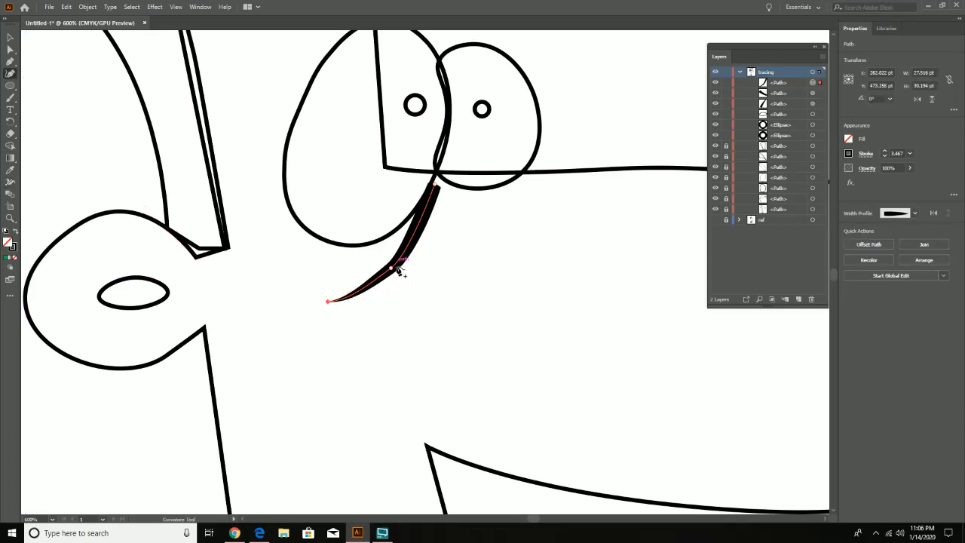
{"action": "left_click_drag", "start_coordinate": [395, 269], "coordinate": [391, 269]}
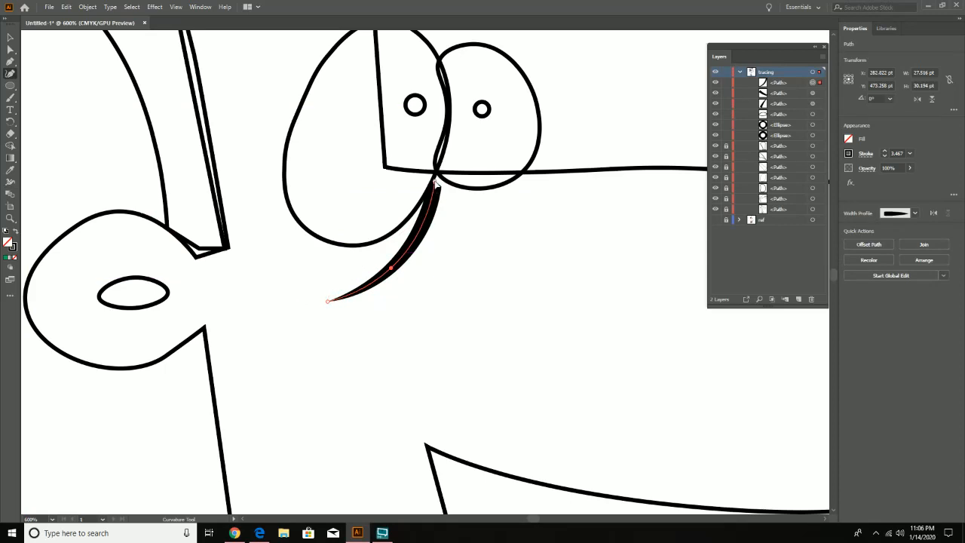
{"action": "left_click_drag", "start_coordinate": [436, 178], "coordinate": [438, 176]}
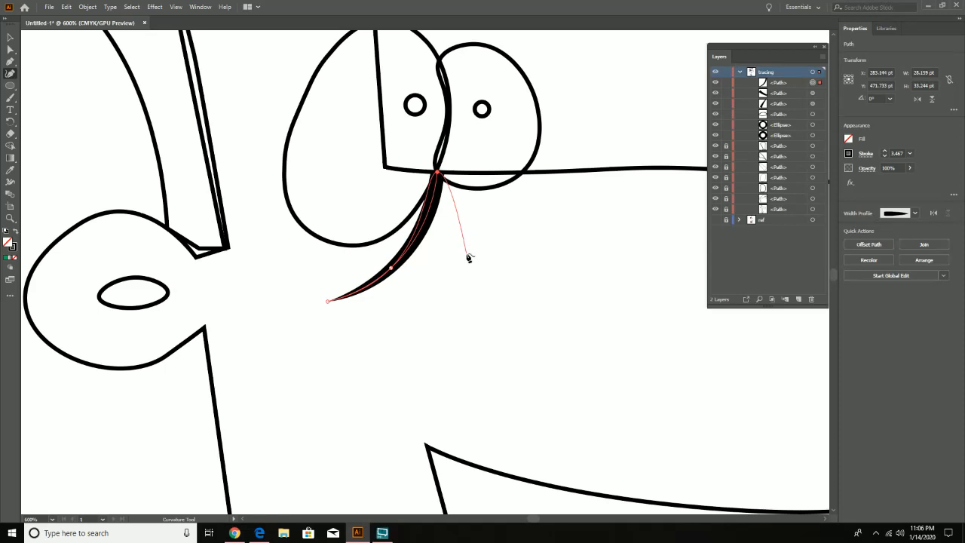
{"action": "key", "text": "v"}
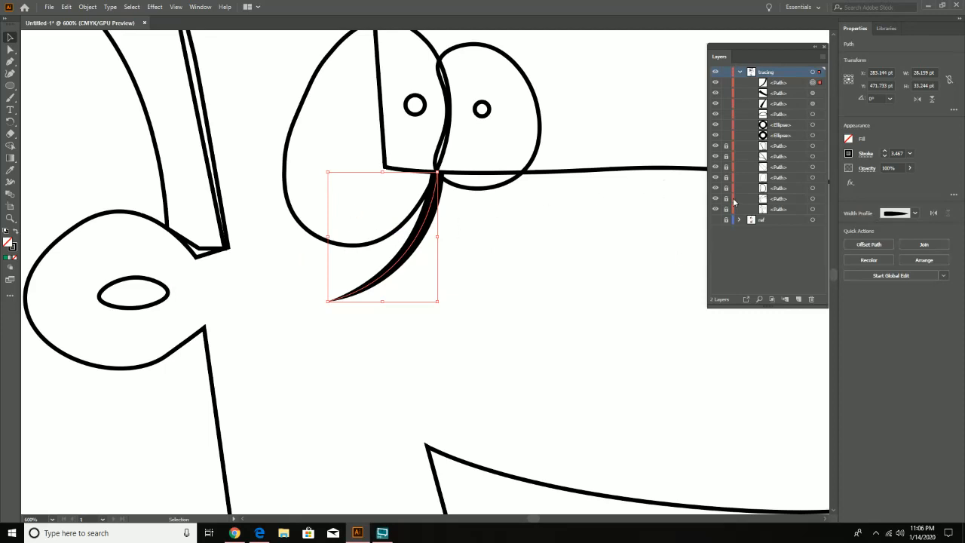
- Show the ref layer and trace the short crease inside the ear with a three-point Curvature path about 4.6 by 6.2 pt
{"action": "left_click", "coordinate": [715, 220]}
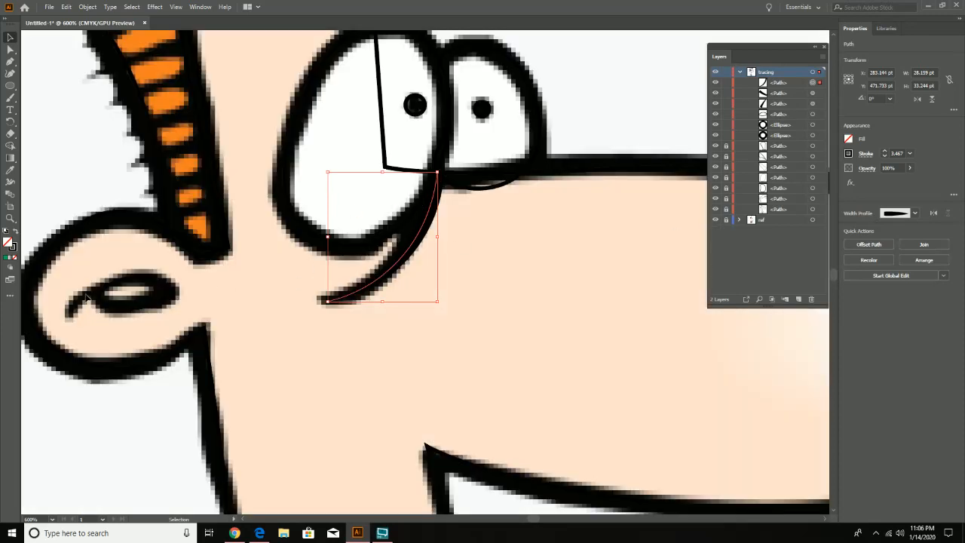
{"action": "left_click", "coordinate": [10, 73]}
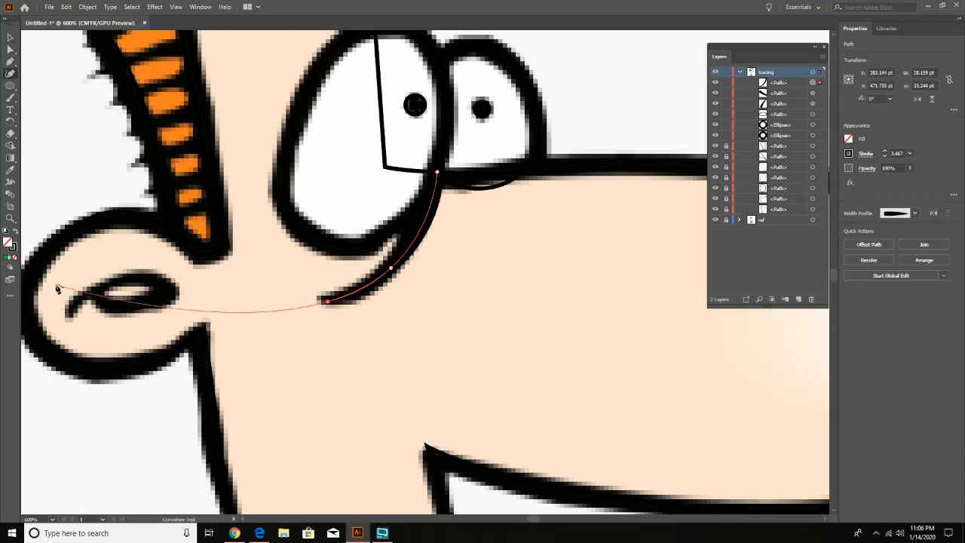
{"action": "key", "text": "v"}
{"action": "left_click", "coordinate": [100, 294]}
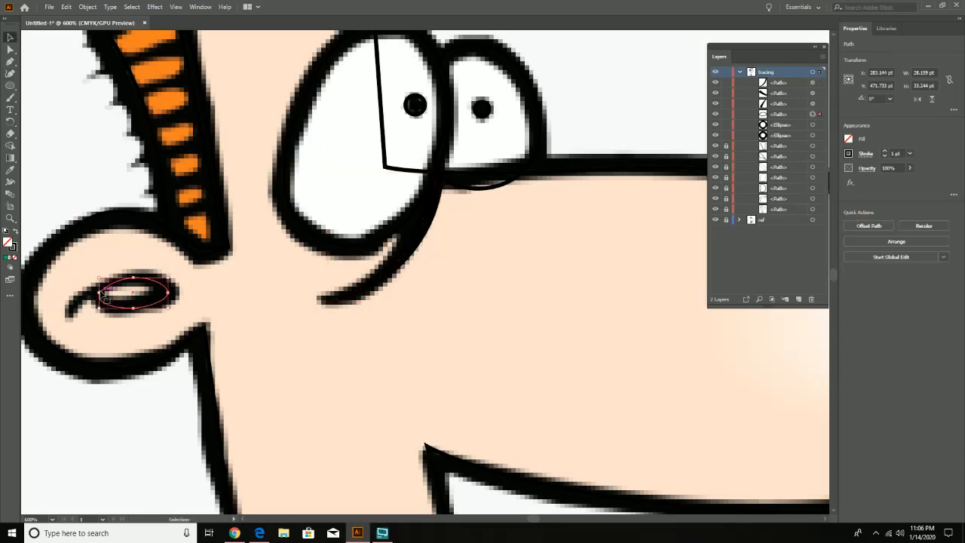
{"action": "left_click", "coordinate": [105, 271]}
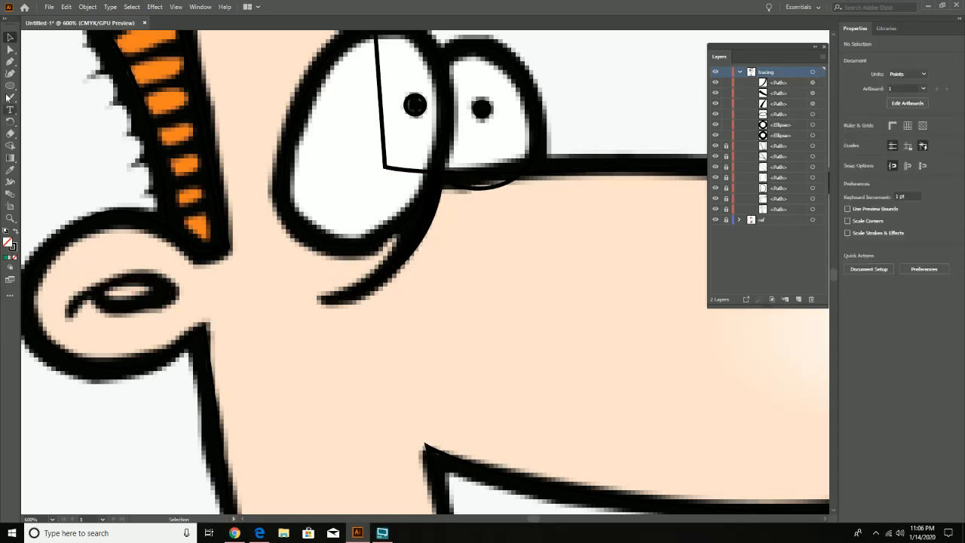
{"action": "left_click", "coordinate": [10, 74]}
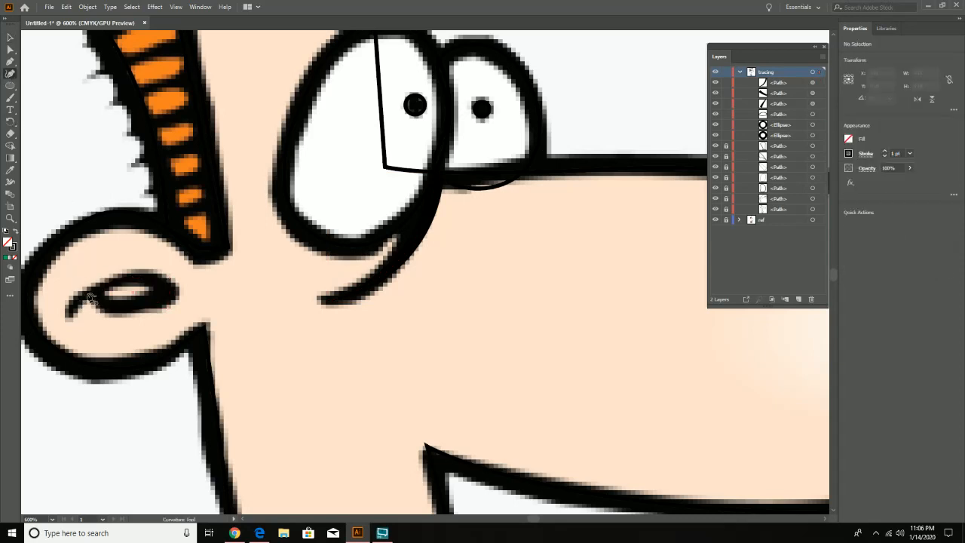
{"action": "left_click", "coordinate": [87, 293]}
{"action": "left_click", "coordinate": [73, 302]}
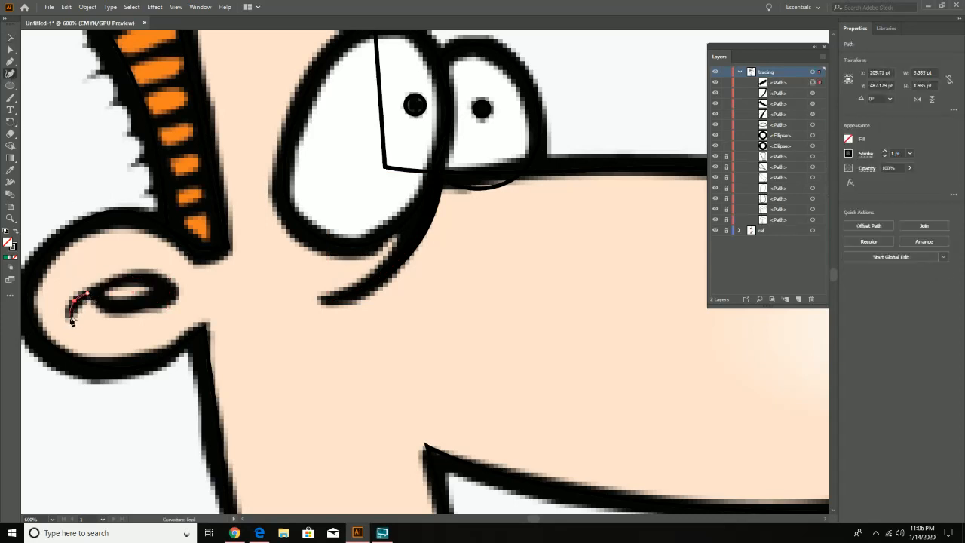
{"action": "left_click", "coordinate": [71, 317]}
{"action": "key", "text": "v"}
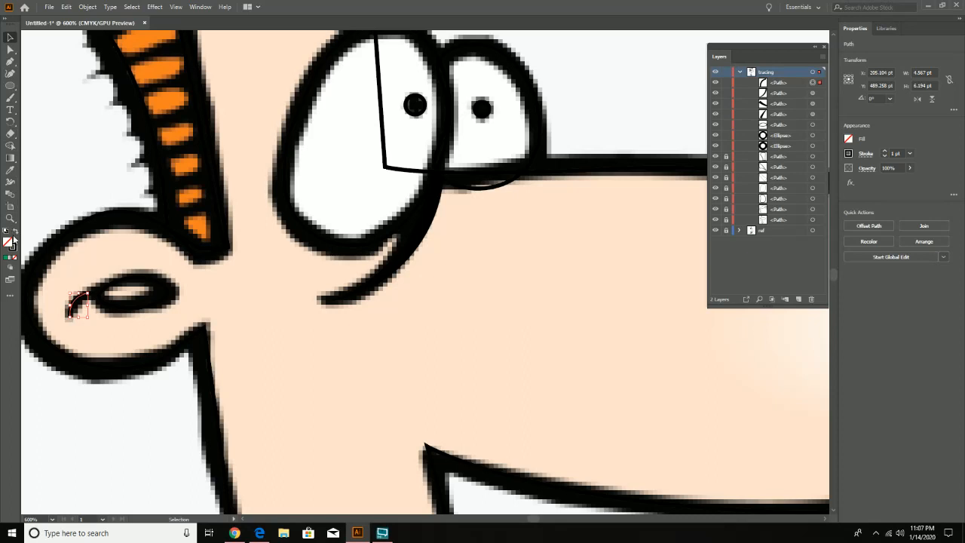
- Widen the ear crease's upper end to about 2.3 pt with the Width tool and taper its lower end to a point
{"action": "left_click", "coordinate": [13, 183]}
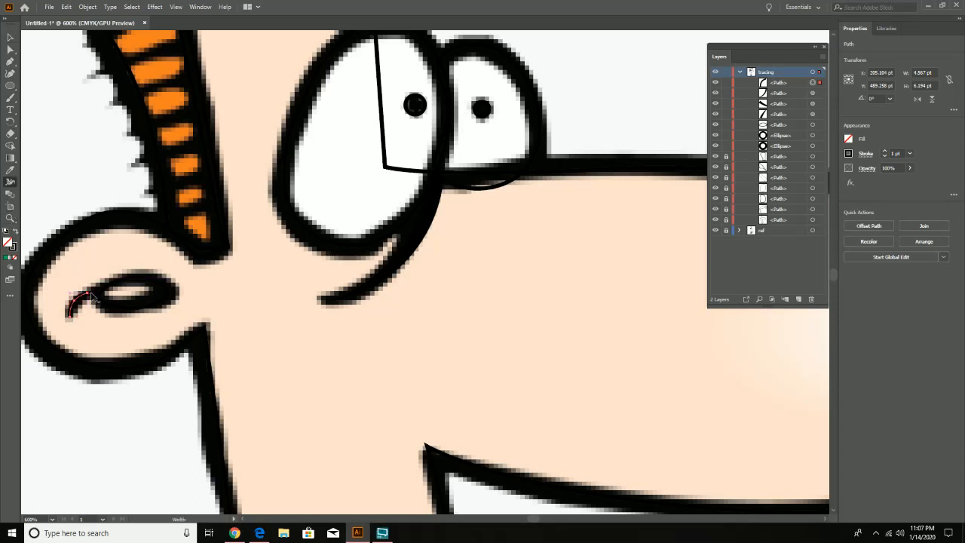
{"action": "left_click_drag", "start_coordinate": [91, 292], "coordinate": [88, 294]}
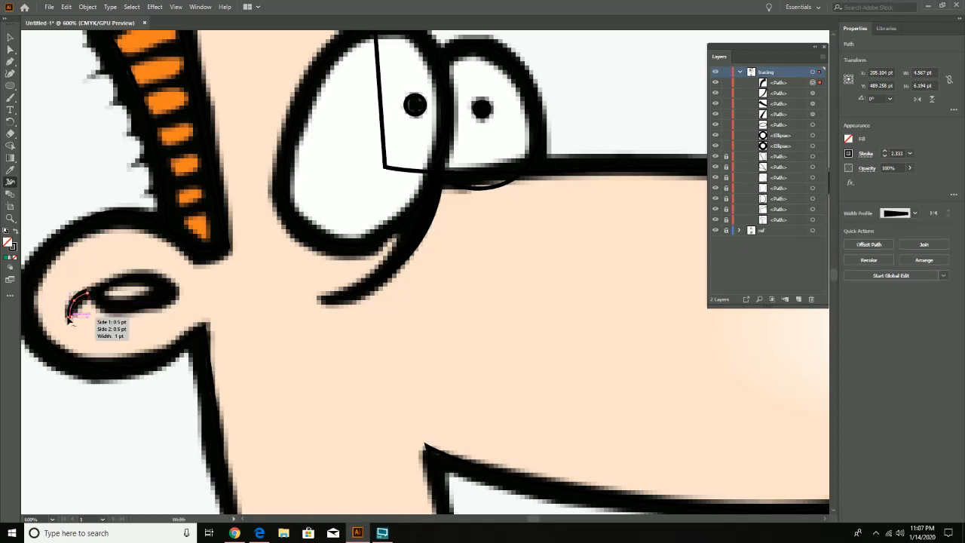
{"action": "left_click_drag", "start_coordinate": [67, 317], "coordinate": [74, 322]}
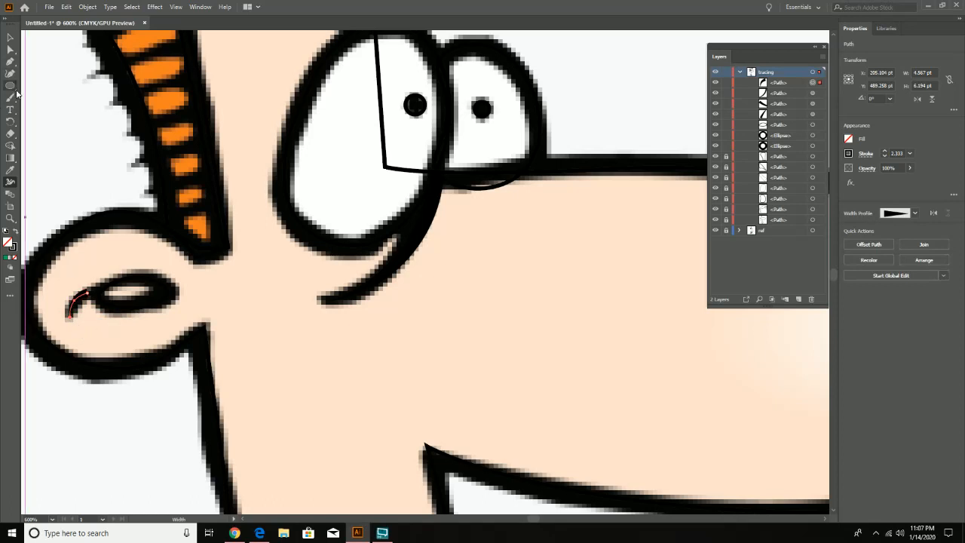
- Adjust the ear crease's middle point with the Curvature tool and, with ref hidden, extend its upper end to the inner-ear oval, about 7.7 by 6.2 pt overall
{"action": "left_click", "coordinate": [10, 73]}
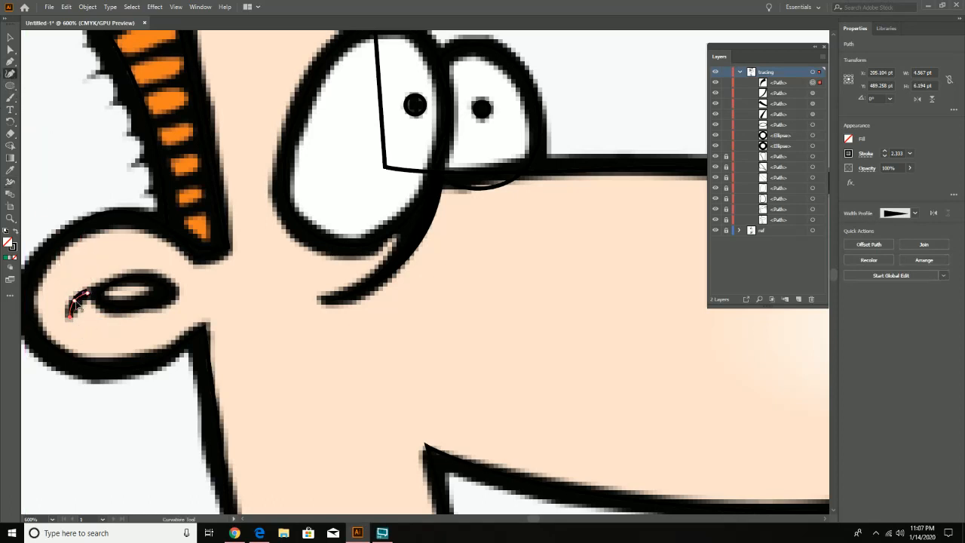
{"action": "left_click", "coordinate": [70, 316]}
{"action": "left_click", "coordinate": [712, 234]}
{"action": "left_click", "coordinate": [716, 230]}
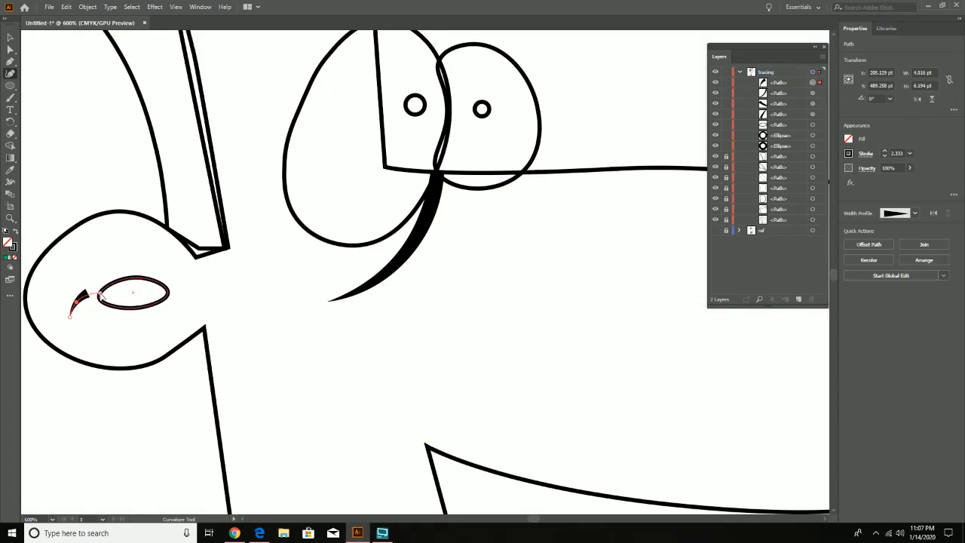
{"action": "left_click", "coordinate": [101, 295]}
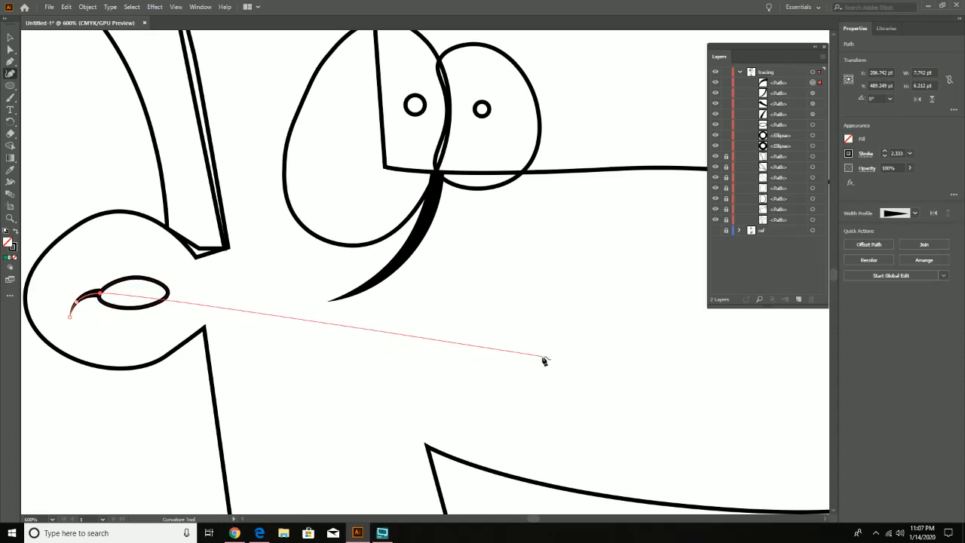
{"action": "key", "text": "Escape"}
- Unlock all paths on the tracing layer and select the eyebrows and pupils together with the face, hair and collar outlines, using the ref layer as a guide
{"action": "key", "text": "z"}
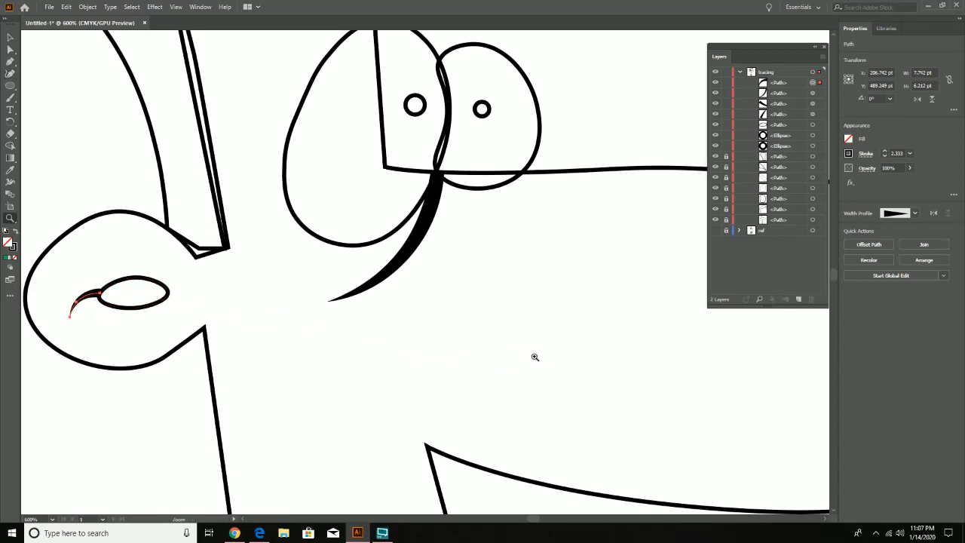
{"action": "left_click", "coordinate": [534, 357], "text": "alt"}
{"action": "left_click", "coordinate": [534, 357], "text": "alt"}
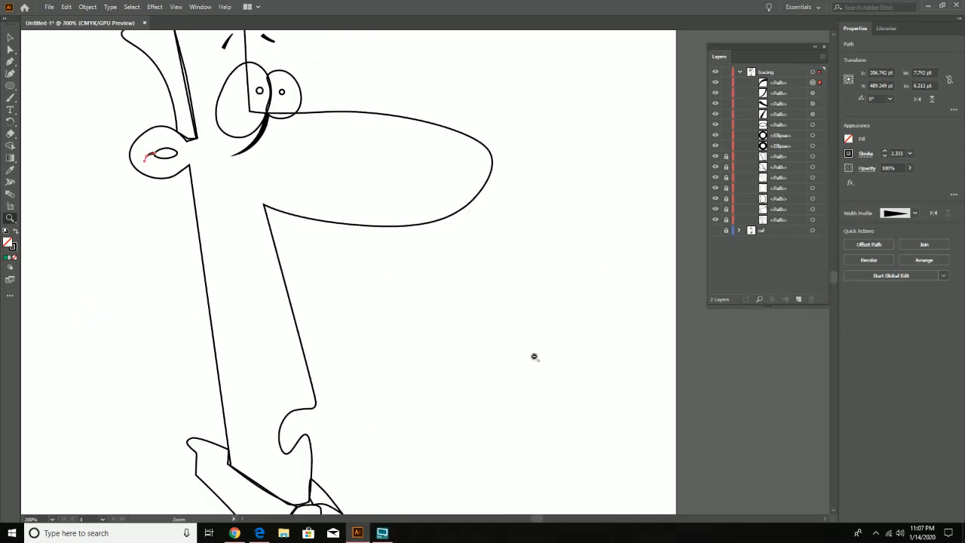
{"action": "left_click", "coordinate": [534, 357], "text": "alt"}
{"action": "mouse_move", "coordinate": [338, 233]}
{"action": "left_mouse_down"}
{"action": "mouse_move", "coordinate": [370, 258]}
{"action": "mouse_move", "coordinate": [441, 348]}
{"action": "mouse_move", "coordinate": [440, 362]}
{"action": "left_mouse_up"}
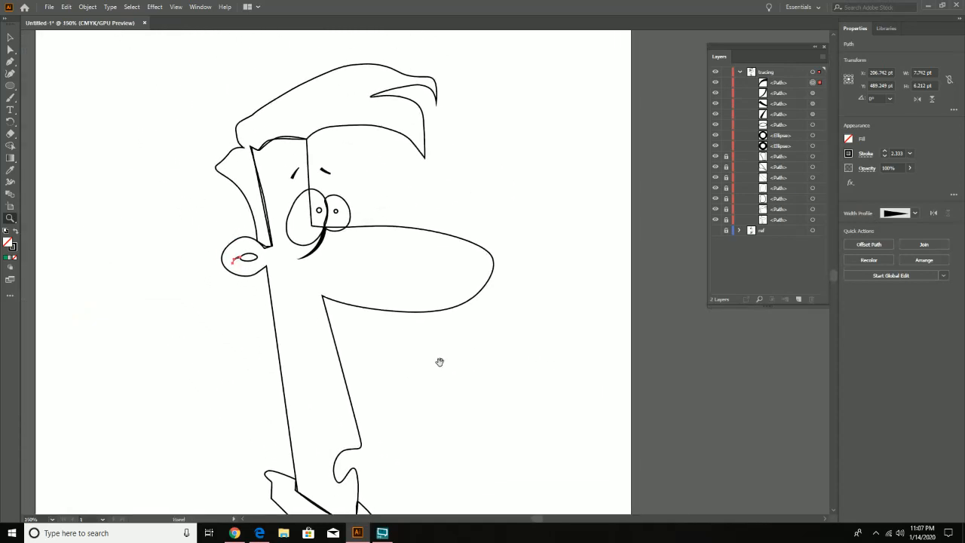
{"action": "left_click", "coordinate": [716, 232]}
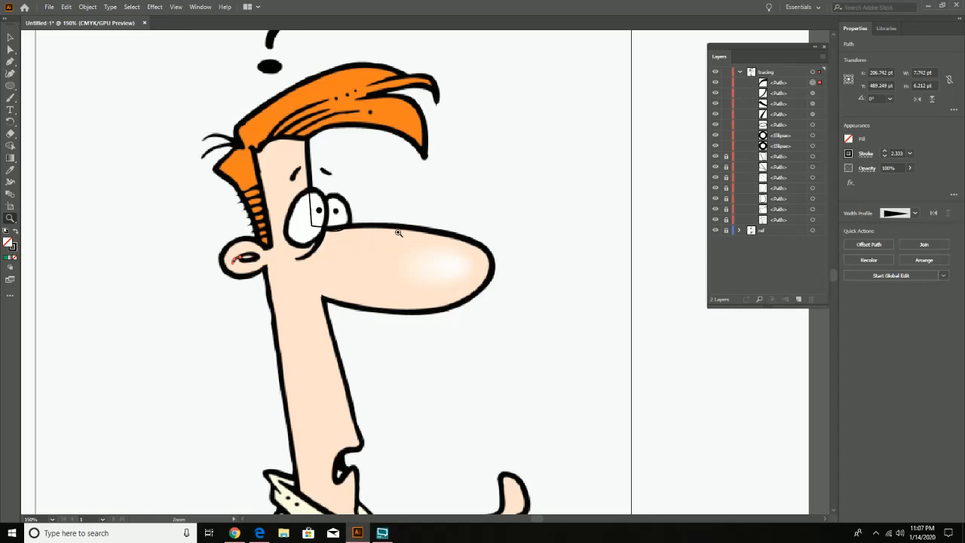
{"action": "left_click", "coordinate": [10, 37]}
{"action": "left_click_drag", "start_coordinate": [187, 130], "coordinate": [377, 223]}
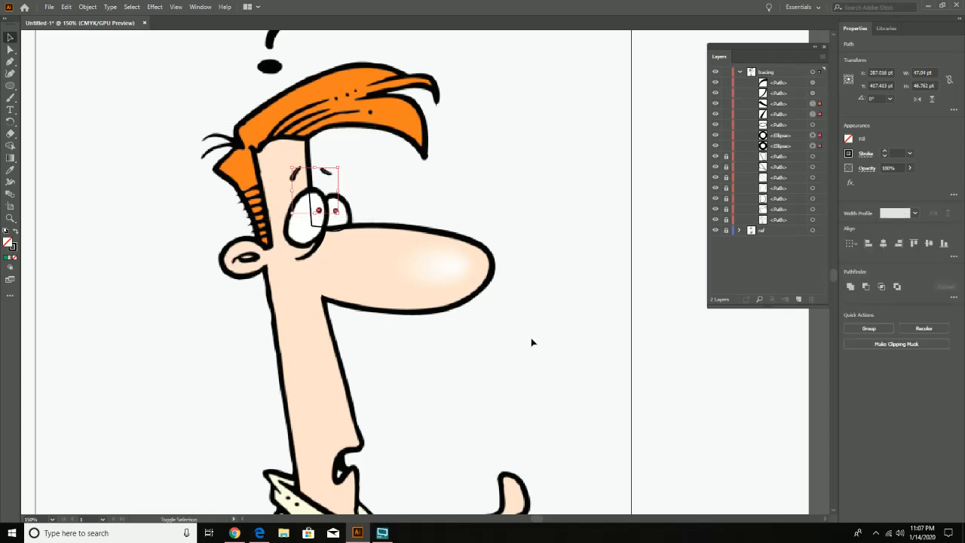
{"action": "left_click_drag", "start_coordinate": [532, 339], "coordinate": [436, 233]}
{"action": "left_click", "coordinate": [726, 168]}
{"action": "left_click", "coordinate": [726, 199]}
{"action": "left_click_drag", "start_coordinate": [503, 329], "coordinate": [432, 214]}
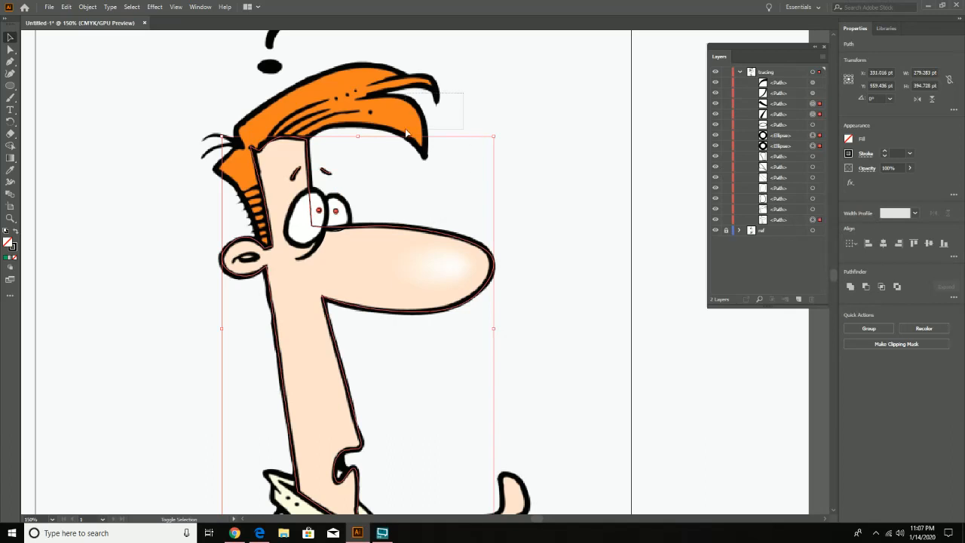
{"action": "left_click_drag", "start_coordinate": [407, 133], "coordinate": [408, 136]}
{"action": "left_click_drag", "start_coordinate": [425, 445], "coordinate": [448, 301]}
{"action": "left_click_drag", "start_coordinate": [302, 391], "coordinate": [401, 365]}
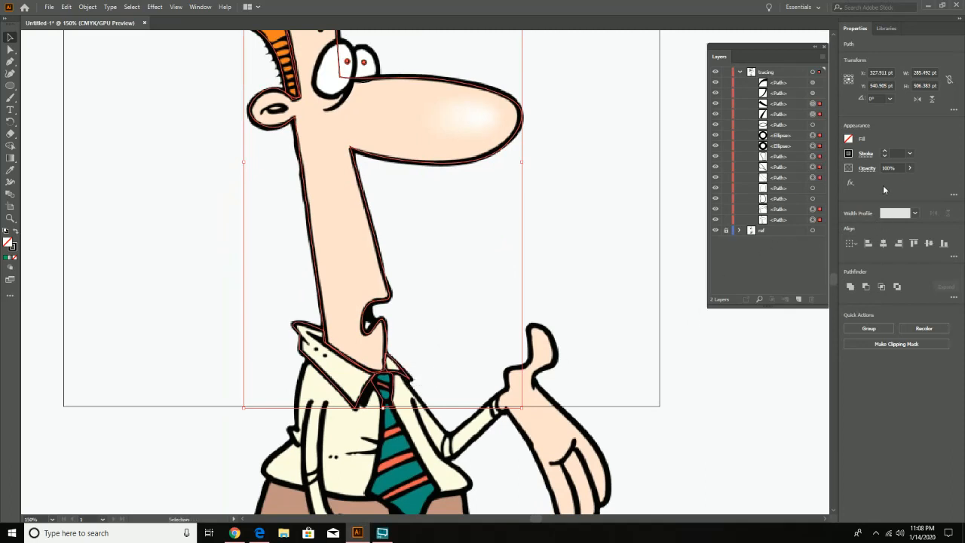
- Set the stroke weight of the selected eyebrows, pupils and outlines to 5 pt and hide the ref layer
{"action": "left_click_drag", "start_coordinate": [418, 106], "coordinate": [492, 300]}
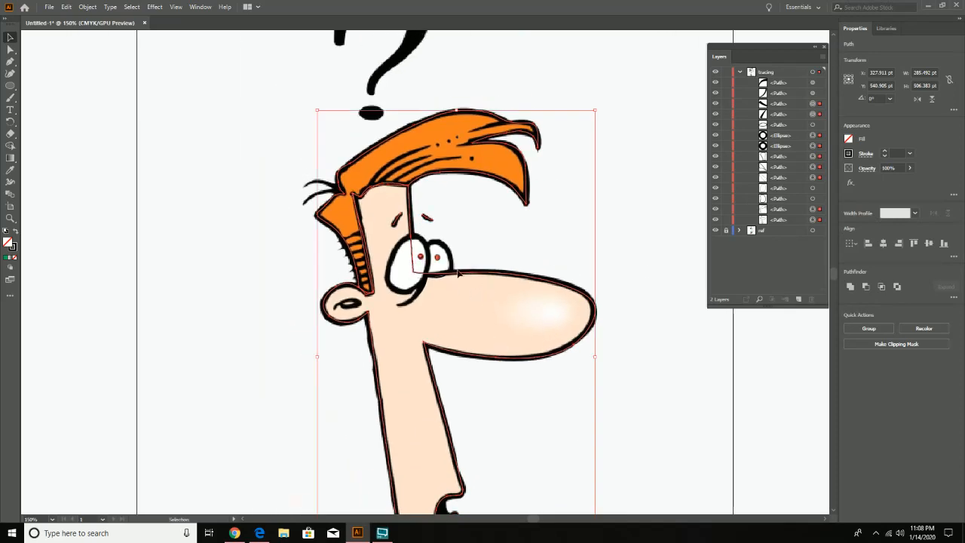
{"action": "left_click", "coordinate": [885, 156]}
{"action": "left_click", "coordinate": [885, 152]}
{"action": "left_click", "coordinate": [886, 152]}
{"action": "left_click", "coordinate": [886, 152]}
{"action": "left_click", "coordinate": [885, 151]}
{"action": "left_click", "coordinate": [885, 152]}
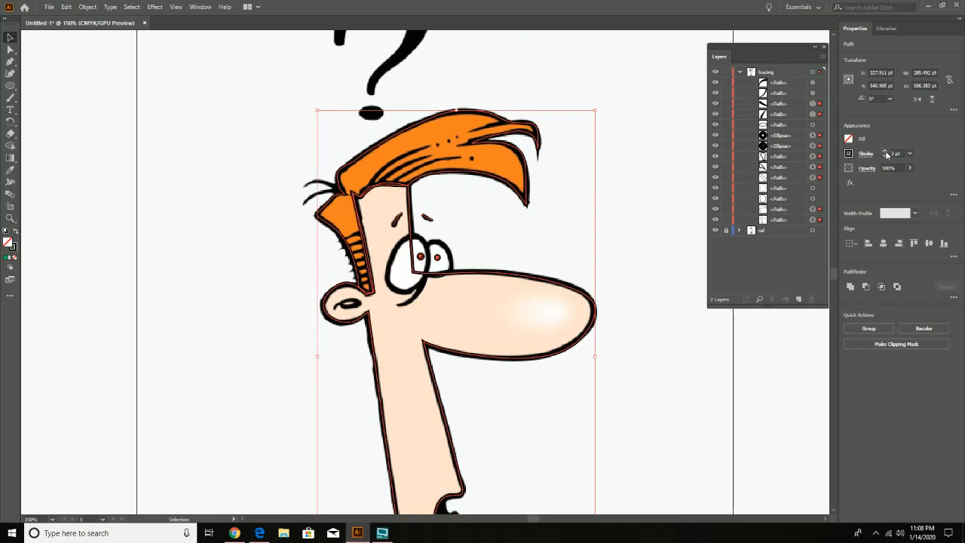
{"action": "left_click", "coordinate": [885, 152]}
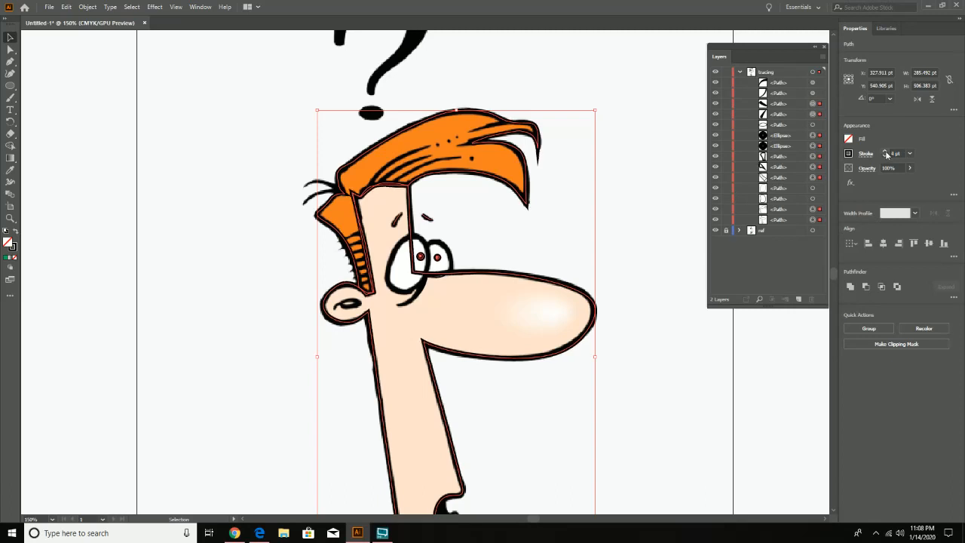
{"action": "left_click", "coordinate": [885, 152]}
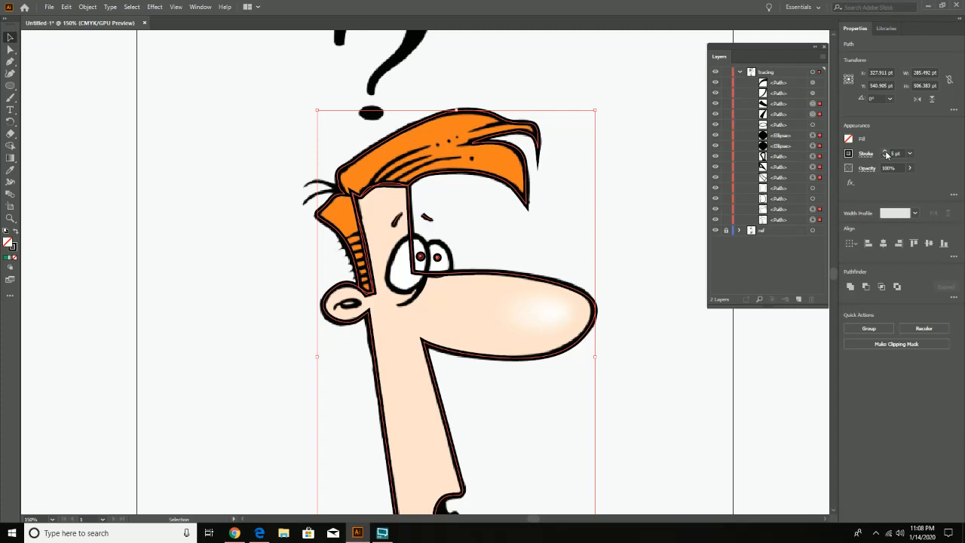
{"action": "left_click", "coordinate": [645, 241]}
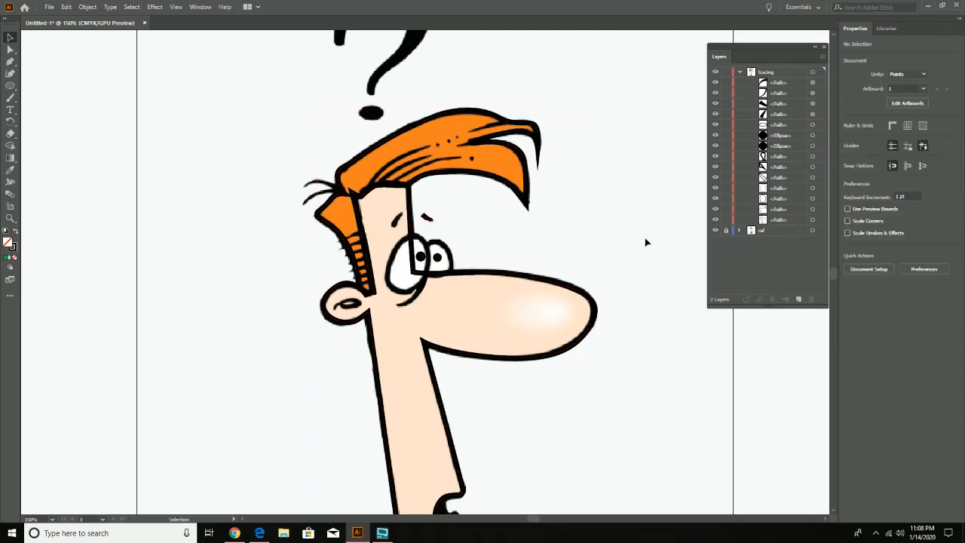
{"action": "left_click", "coordinate": [715, 230]}
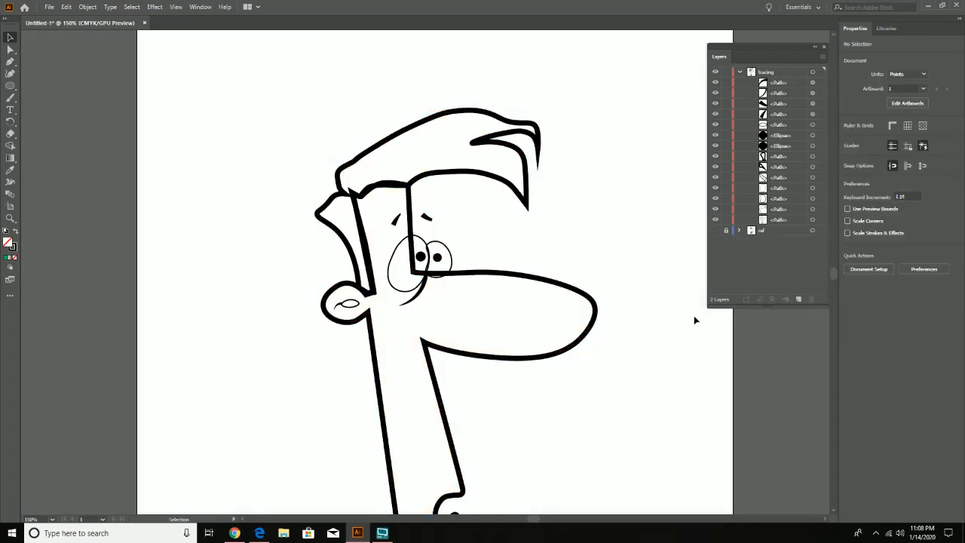
{"action": "key", "text": "space"}
{"action": "mouse_move", "coordinate": [645, 387]}
{"action": "left_mouse_down"}
{"action": "mouse_move", "coordinate": [609, 267]}
{"action": "mouse_move", "coordinate": [637, 318]}
{"action": "left_mouse_up"}
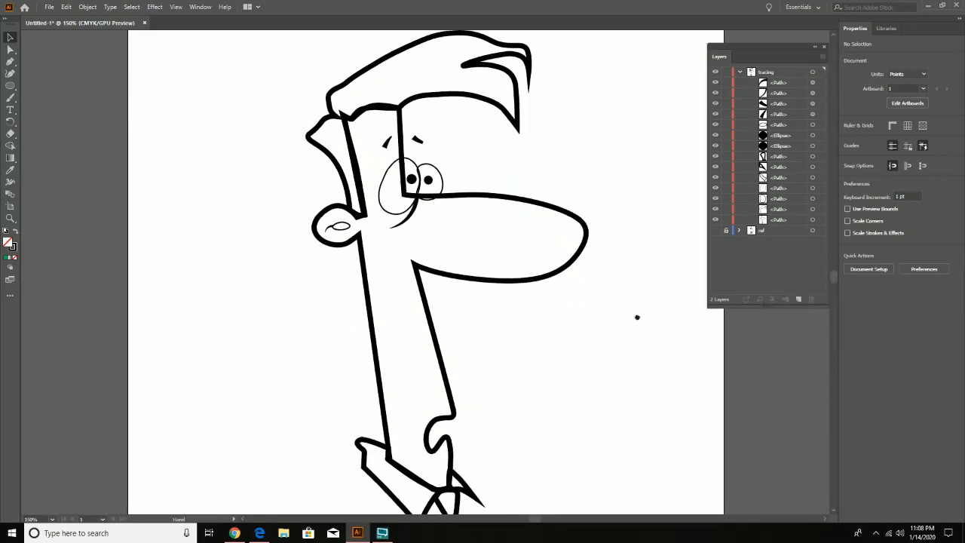
- Set the stroke weight of both eye outlines to 5 pt to match the face outline
{"action": "left_click", "coordinate": [443, 204]}
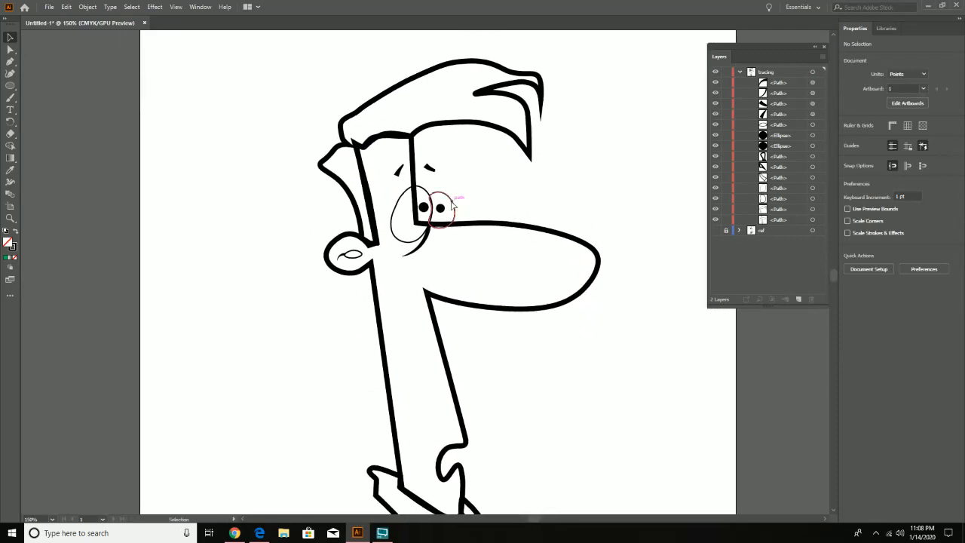
{"action": "left_click", "coordinate": [529, 226]}
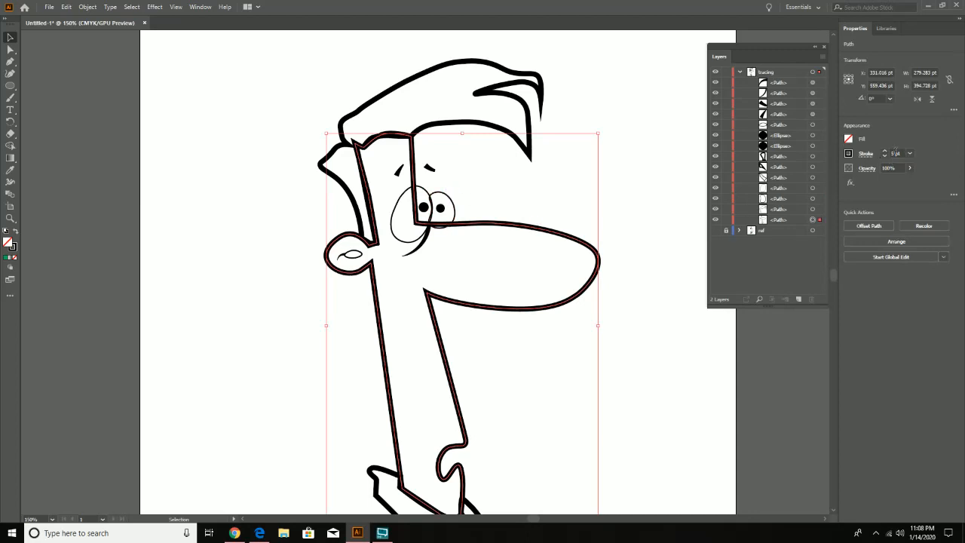
{"action": "left_click", "coordinate": [452, 199]}
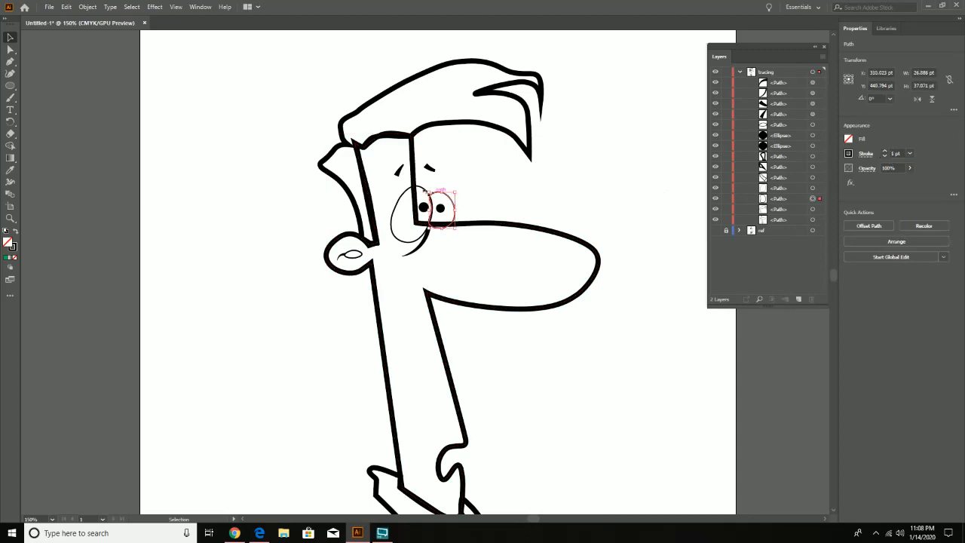
{"action": "left_click", "coordinate": [407, 193], "text": "shift"}
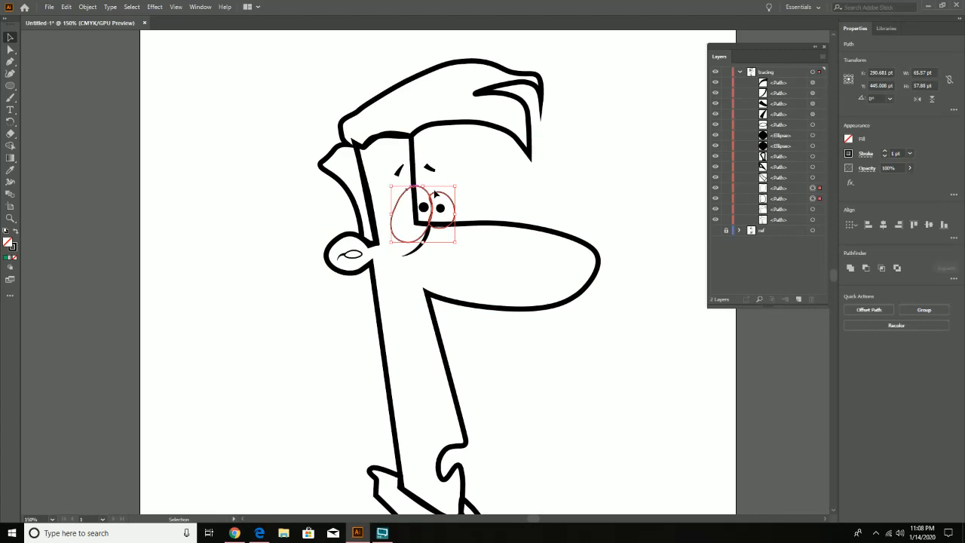
{"action": "left_click", "coordinate": [882, 153]}
{"action": "left_click", "coordinate": [882, 153]}
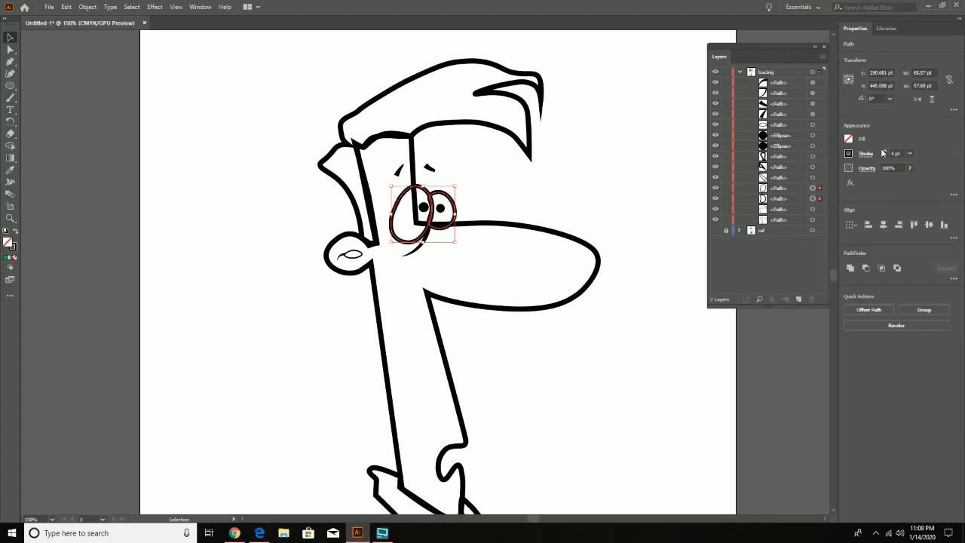
{"action": "left_click", "coordinate": [882, 153]}
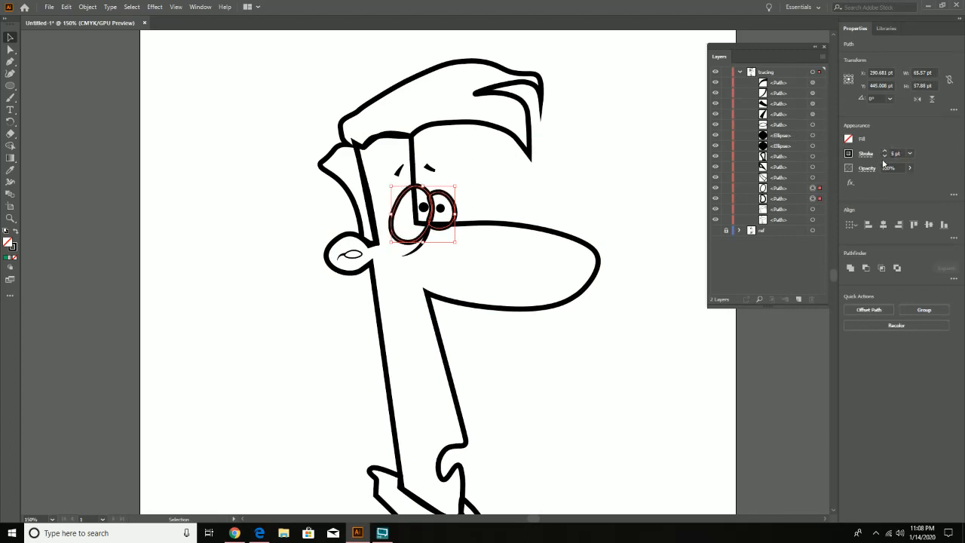
{"action": "left_click", "coordinate": [590, 193]}
{"action": "mouse_move", "coordinate": [610, 340]}
{"action": "left_mouse_down"}
{"action": "mouse_move", "coordinate": [581, 239]}
{"action": "mouse_move", "coordinate": [599, 325]}
{"action": "left_mouse_up"}
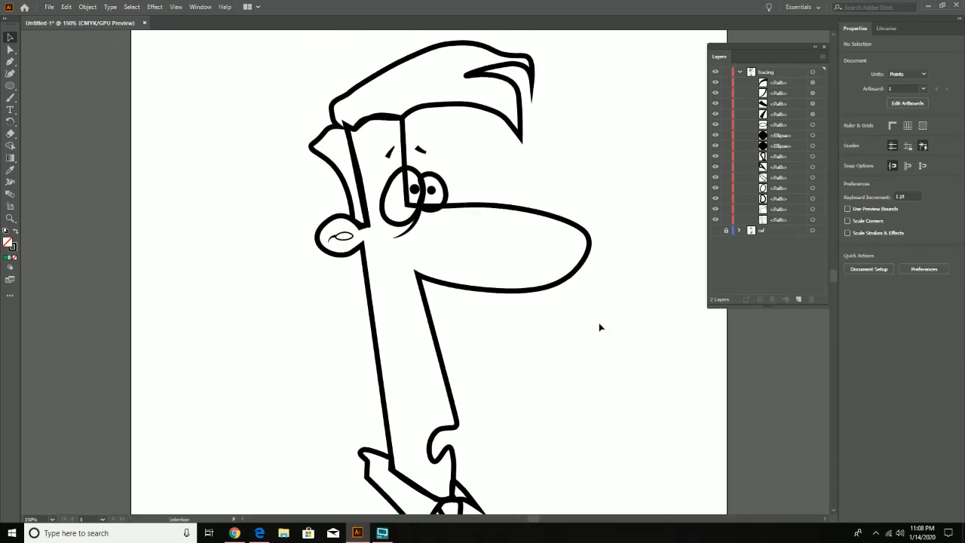
- Set the stroke weight of the inner-ear oval to 5 pt
{"action": "left_click_drag", "start_coordinate": [590, 359], "coordinate": [583, 345]}
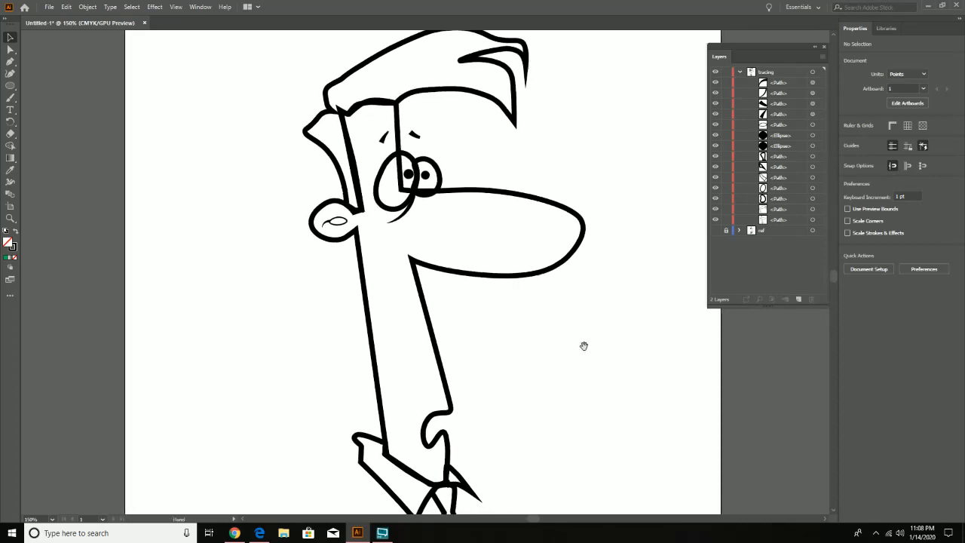
{"action": "left_click", "coordinate": [339, 223]}
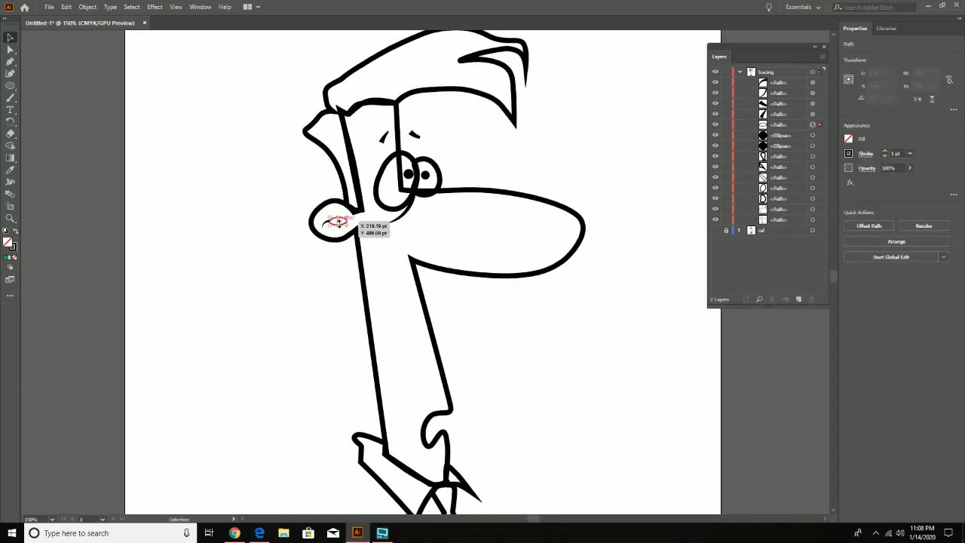
{"action": "left_click", "coordinate": [885, 150]}
{"action": "left_click", "coordinate": [884, 151]}
{"action": "left_click", "coordinate": [884, 151]}
{"action": "left_click", "coordinate": [886, 152]}
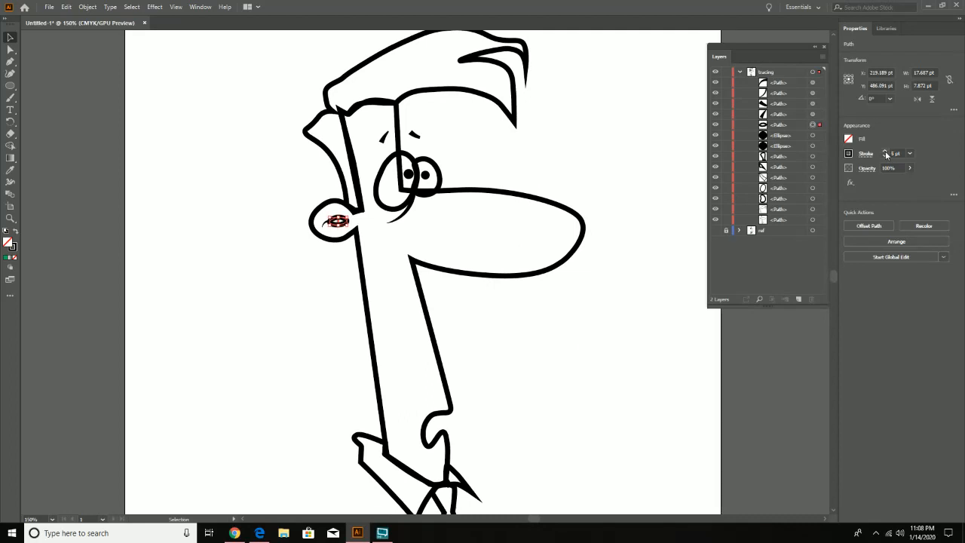
{"action": "left_click", "coordinate": [567, 353]}
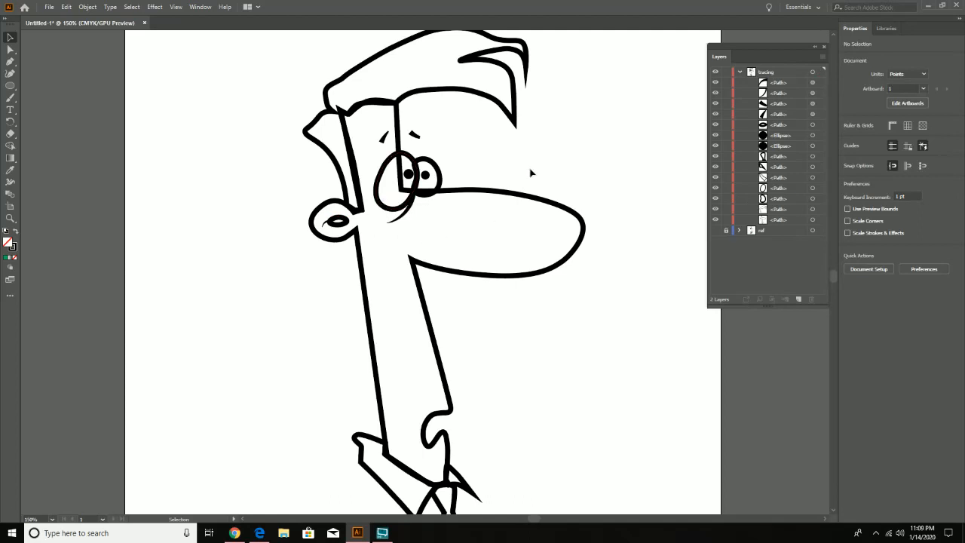
- Show the ref layer and trace the upper stray hair behind the head with the Curvature tool, about 30.5 by 8.4 pt
{"action": "left_click_drag", "start_coordinate": [609, 300], "coordinate": [570, 319]}
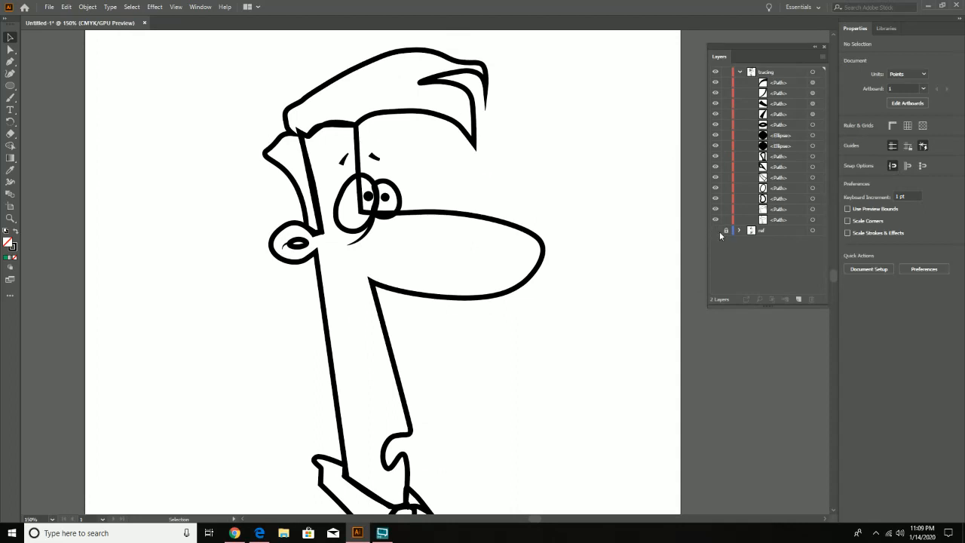
{"action": "left_click", "coordinate": [715, 231]}
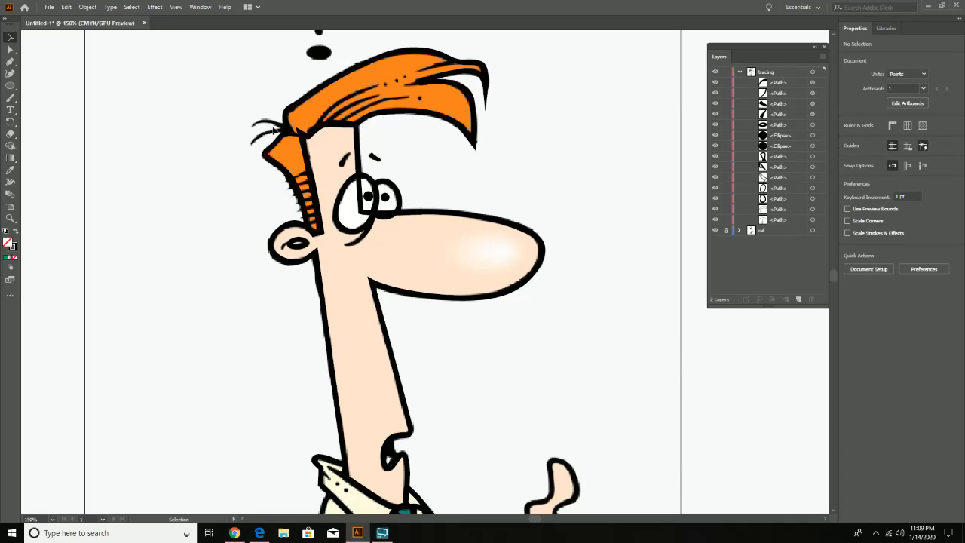
{"action": "left_click_drag", "start_coordinate": [407, 445], "coordinate": [368, 309]}
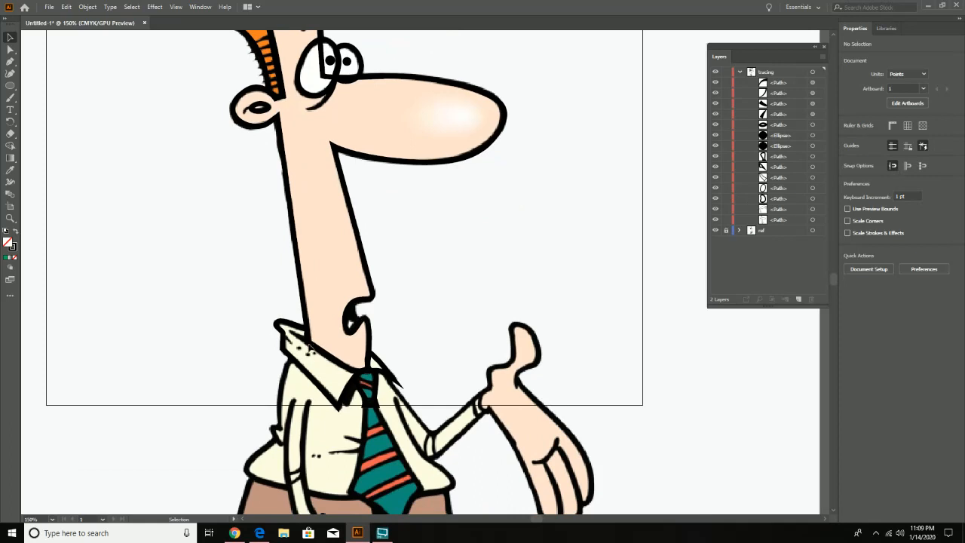
{"action": "left_click_drag", "start_coordinate": [295, 207], "coordinate": [334, 335]}
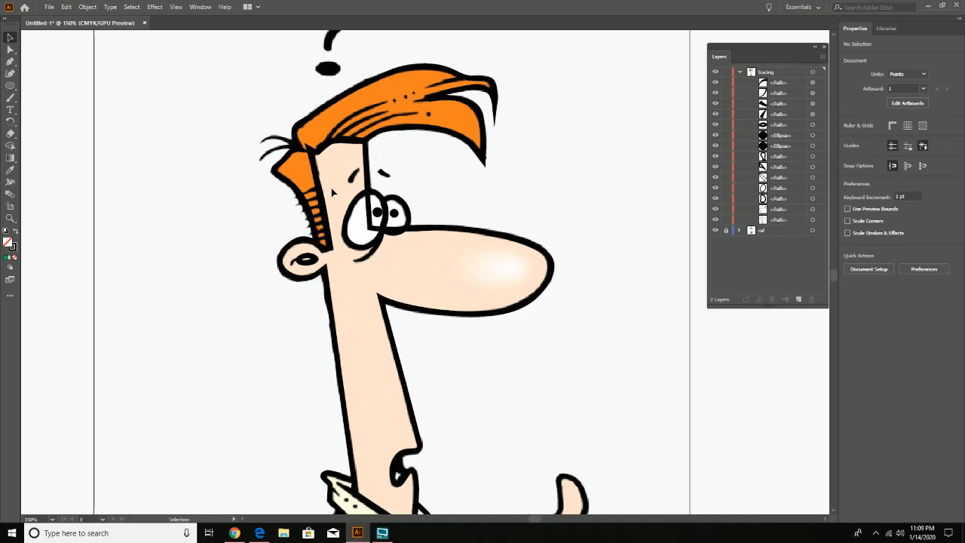
{"action": "left_click", "coordinate": [11, 73]}
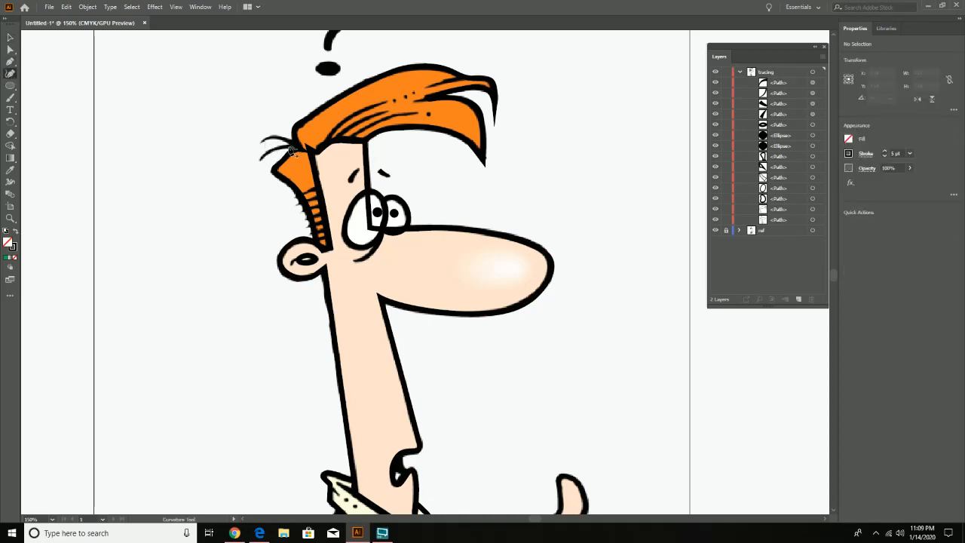
{"action": "left_click", "coordinate": [296, 146]}
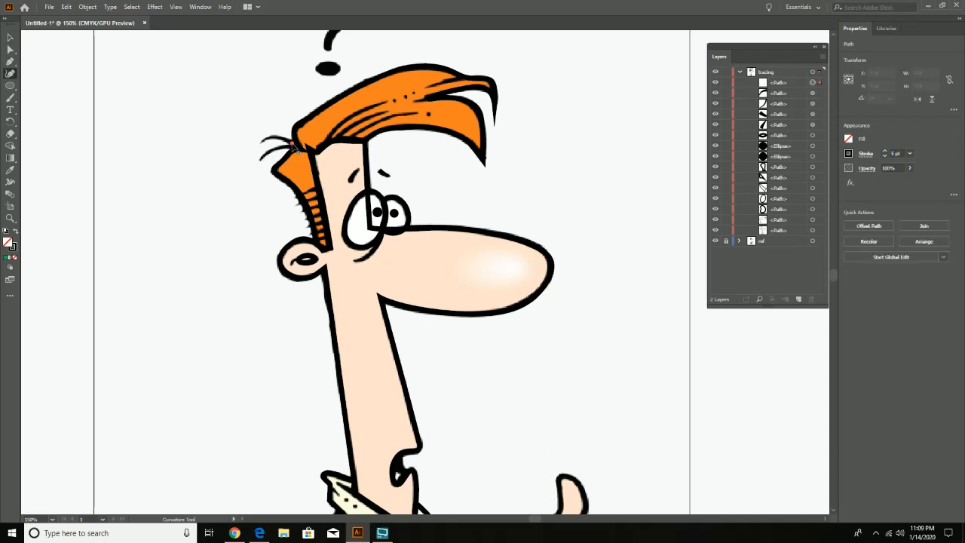
{"action": "left_click", "coordinate": [274, 137]}
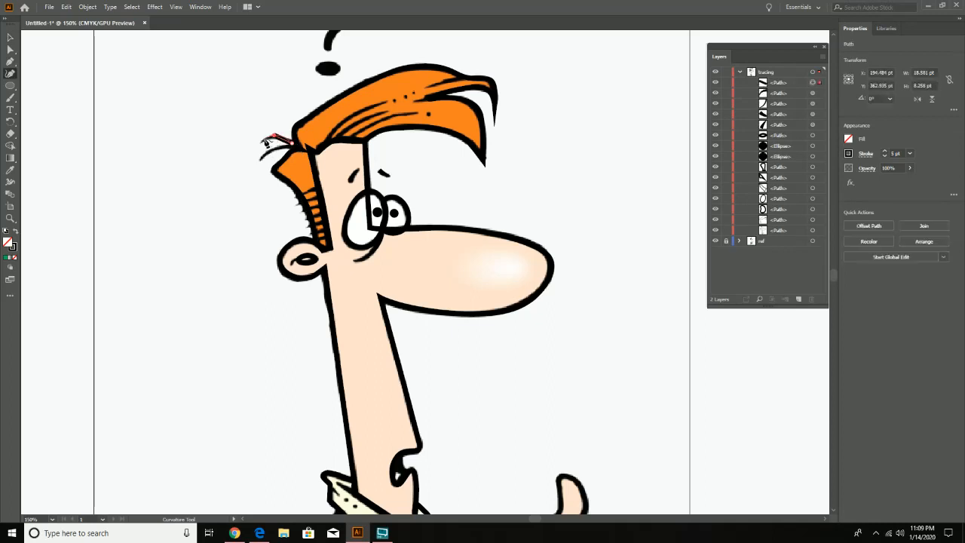
{"action": "left_click", "coordinate": [263, 144]}
{"action": "key", "text": "v"}
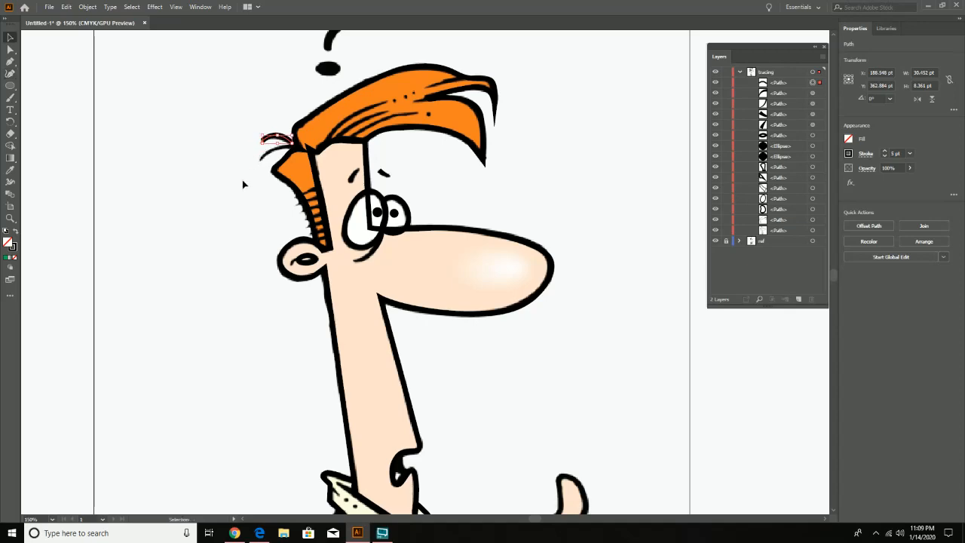
- Taper the upper stray hair's stroke to a point at its outer tip with the Width tool
{"action": "key", "text": "z"}
{"action": "left_click", "coordinate": [275, 149]}
{"action": "left_click", "coordinate": [384, 244]}
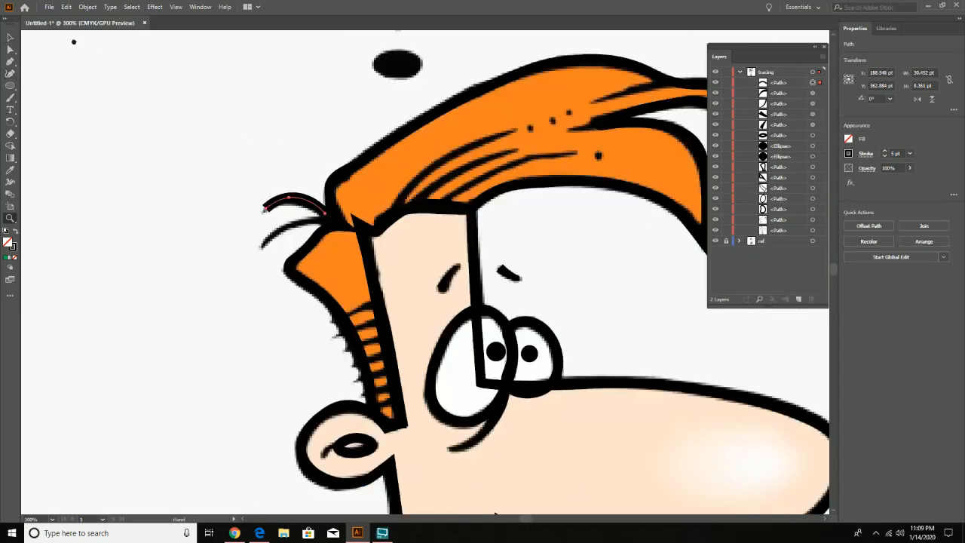
{"action": "left_click_drag", "start_coordinate": [74, 42], "coordinate": [41, 49]}
{"action": "left_click", "coordinate": [127, 91]}
{"action": "left_click_drag", "start_coordinate": [135, 99], "coordinate": [53, 32]}
{"action": "left_click_drag", "start_coordinate": [321, 220], "coordinate": [199, 159]}
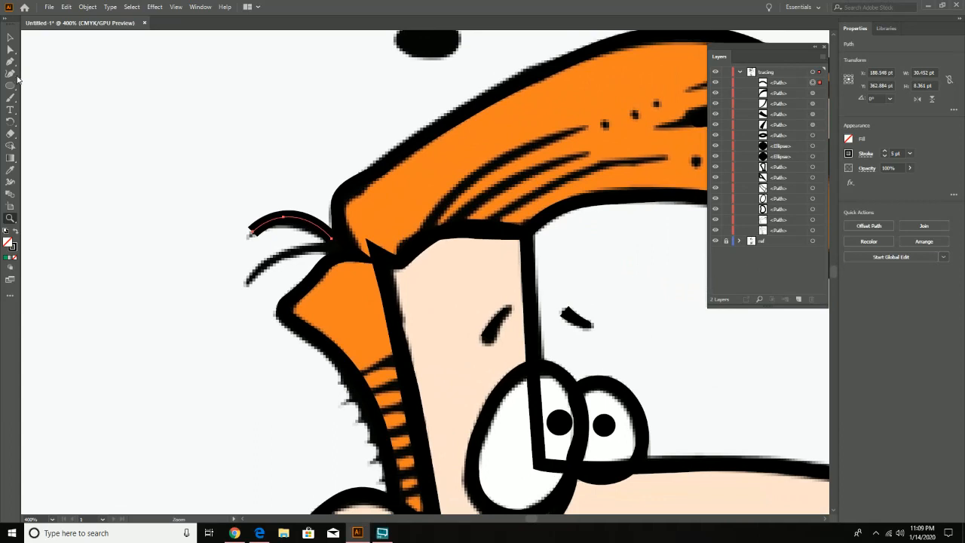
{"action": "left_click", "coordinate": [10, 182]}
{"action": "left_click_drag", "start_coordinate": [256, 238], "coordinate": [246, 229]}
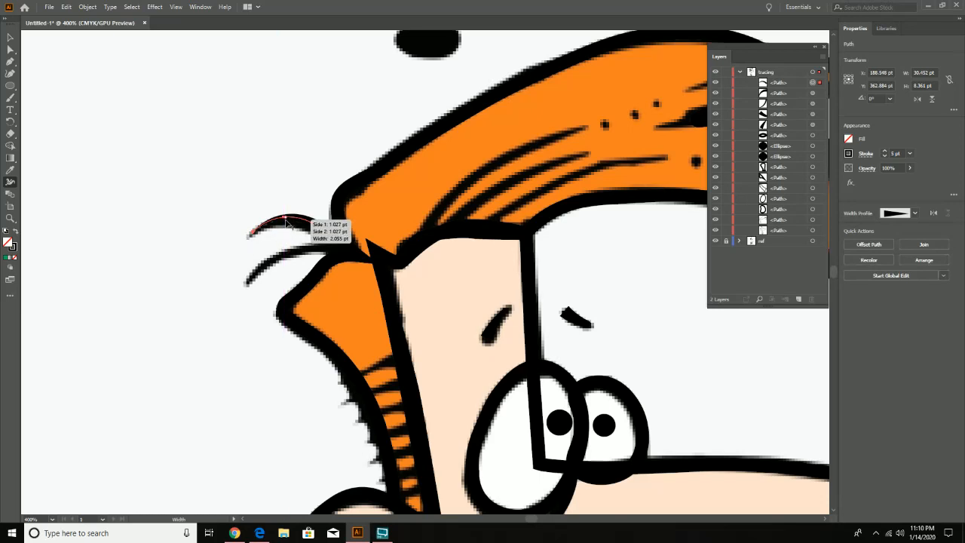
{"action": "left_click", "coordinate": [10, 73]}
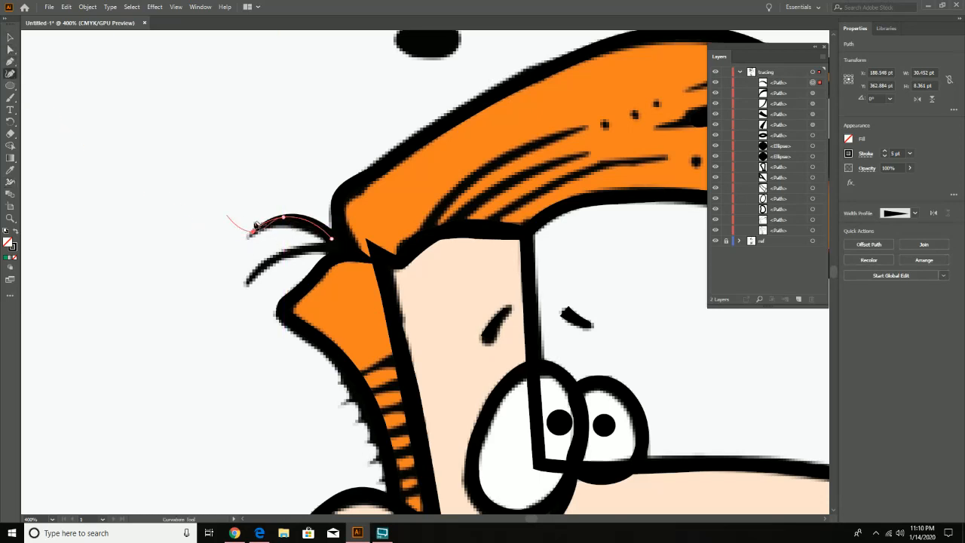
{"action": "left_click", "coordinate": [249, 234]}
{"action": "left_click", "coordinate": [10, 37]}
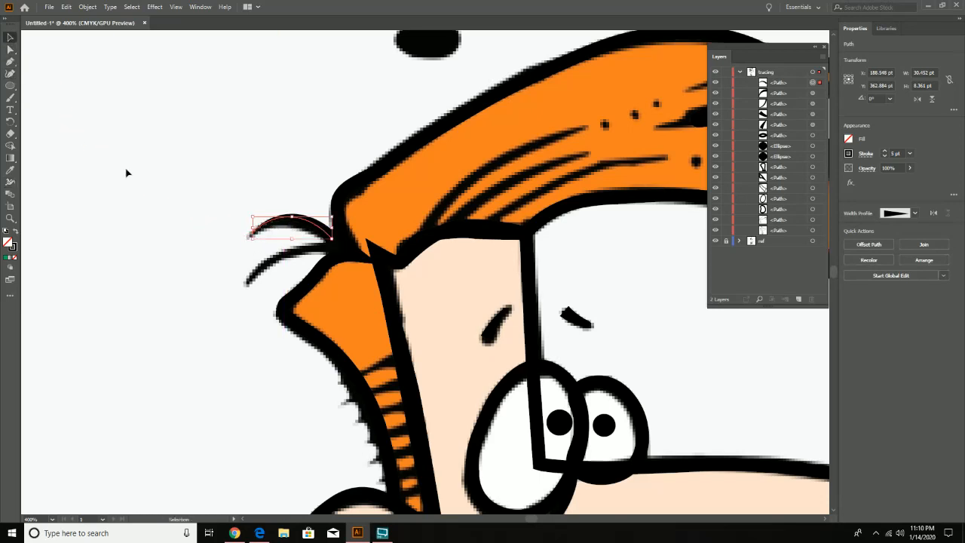
{"action": "left_click", "coordinate": [127, 174]}
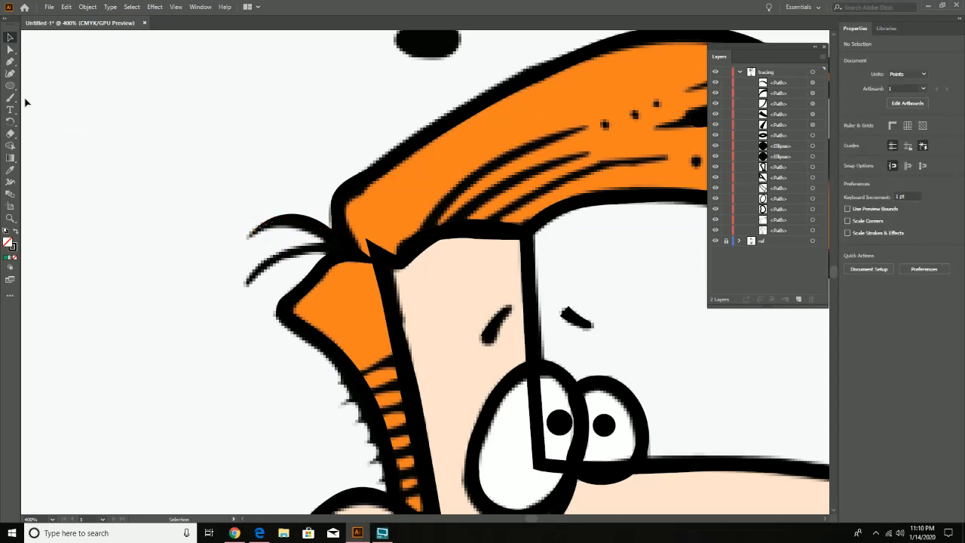
- Trace the lower stray hair behind the head with the Curvature tool, about 31 by 13.1 pt
{"action": "left_click", "coordinate": [10, 73]}
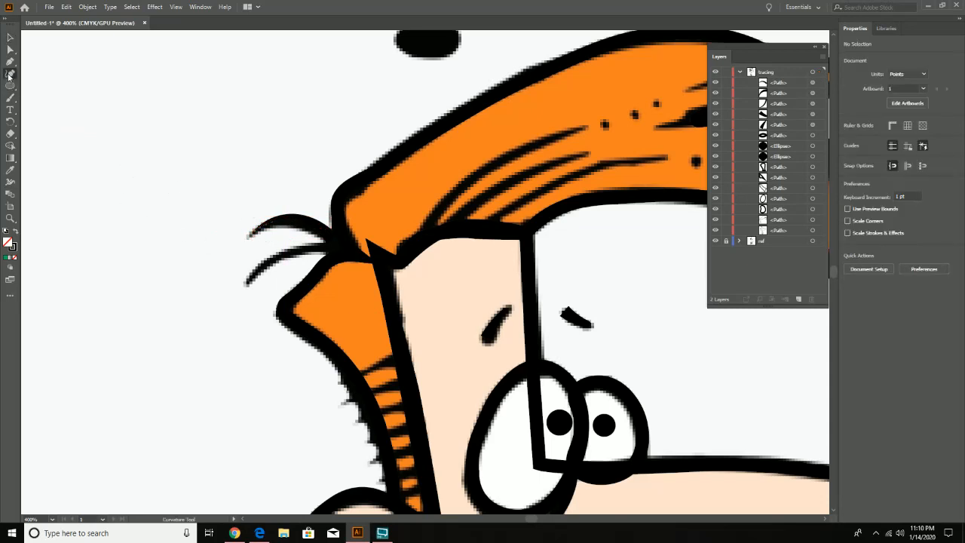
{"action": "left_click", "coordinate": [329, 249]}
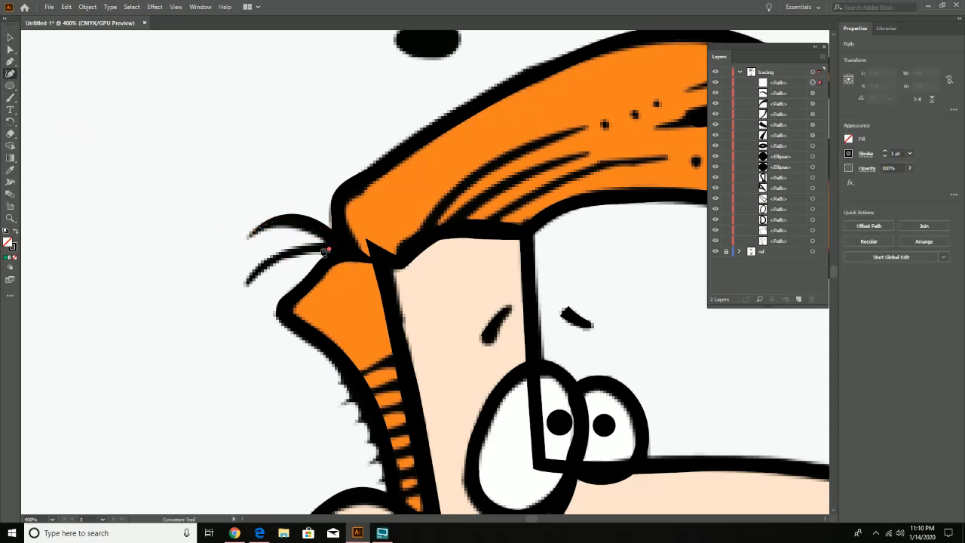
{"action": "left_click", "coordinate": [280, 253]}
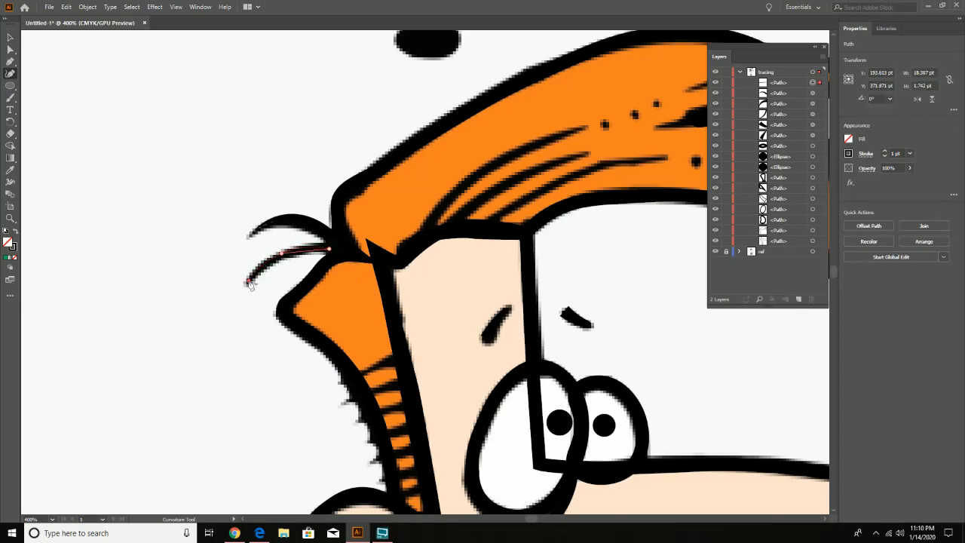
{"action": "left_click", "coordinate": [249, 281]}
{"action": "key", "text": "v"}
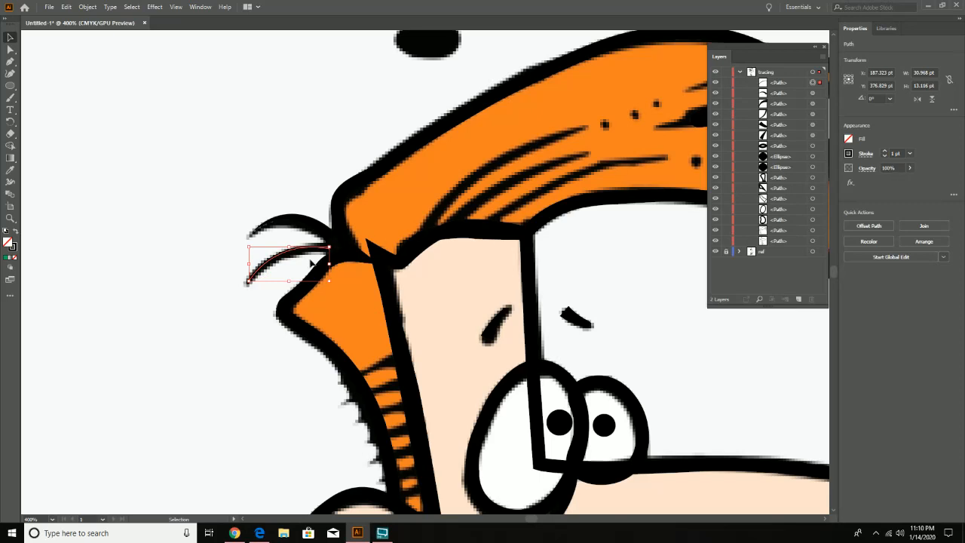
- Taper the lower stray hair to a point at its outer tip with the Width tool and set its stroke to 5 pt
{"action": "left_click", "coordinate": [10, 183]}
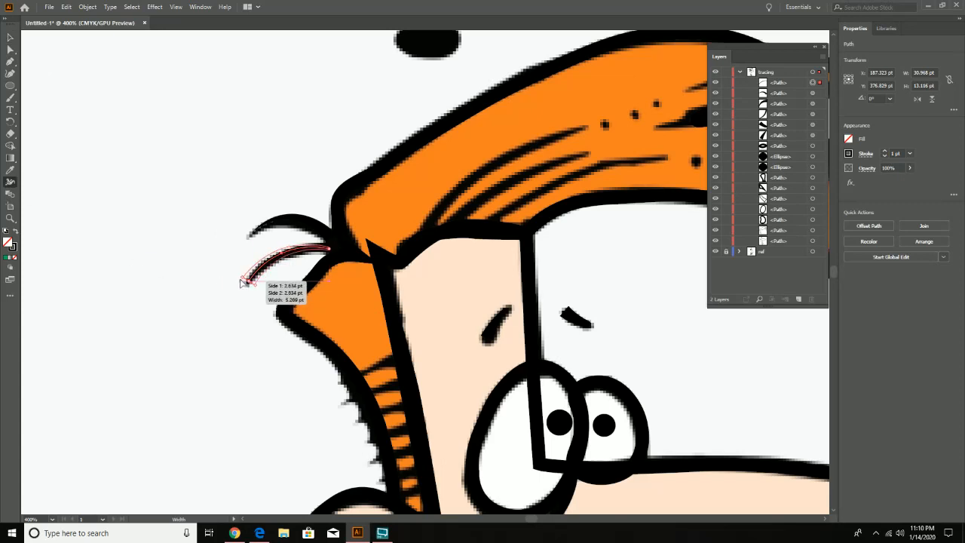
{"action": "left_click_drag", "start_coordinate": [241, 280], "coordinate": [263, 293]}
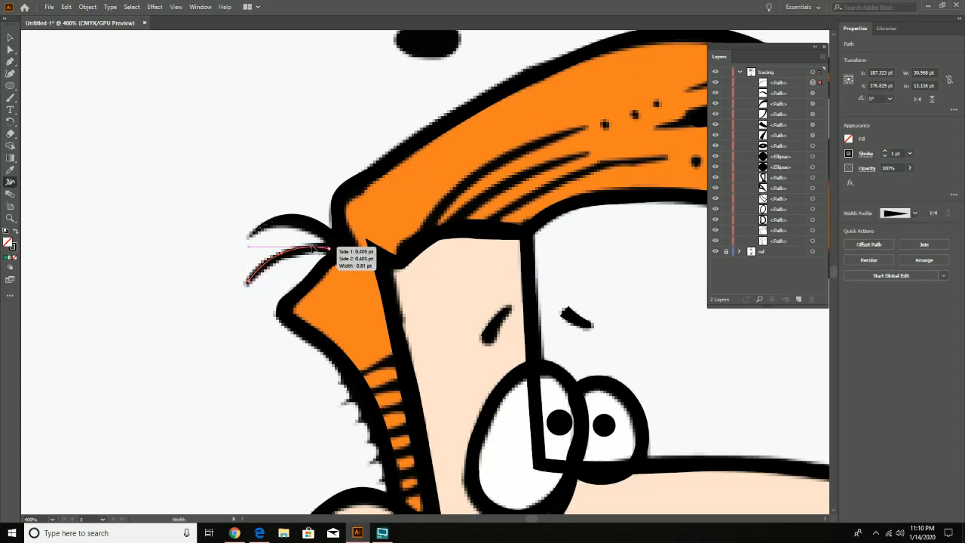
{"action": "left_click", "coordinate": [887, 153]}
{"action": "left_click", "coordinate": [887, 153]}
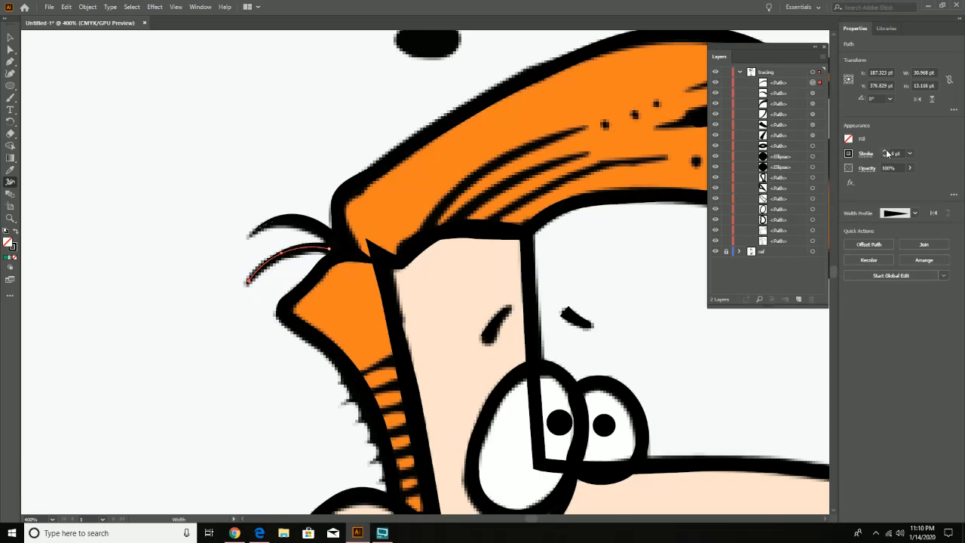
{"action": "left_click", "coordinate": [887, 153]}
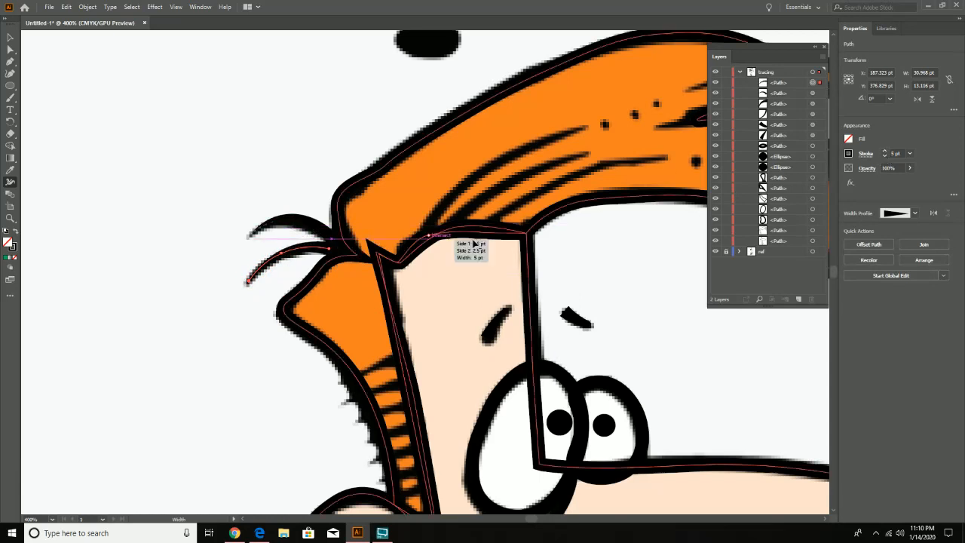
- Hide the ref layer and move the lower stray hair's inner end point into the hair outline with Direct Selection
{"action": "left_click", "coordinate": [715, 252]}
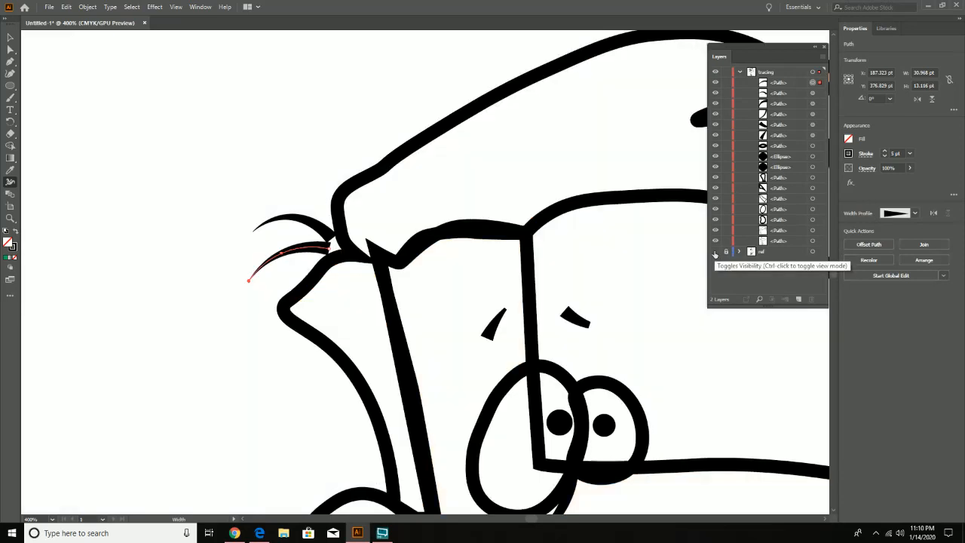
{"action": "left_click", "coordinate": [10, 49]}
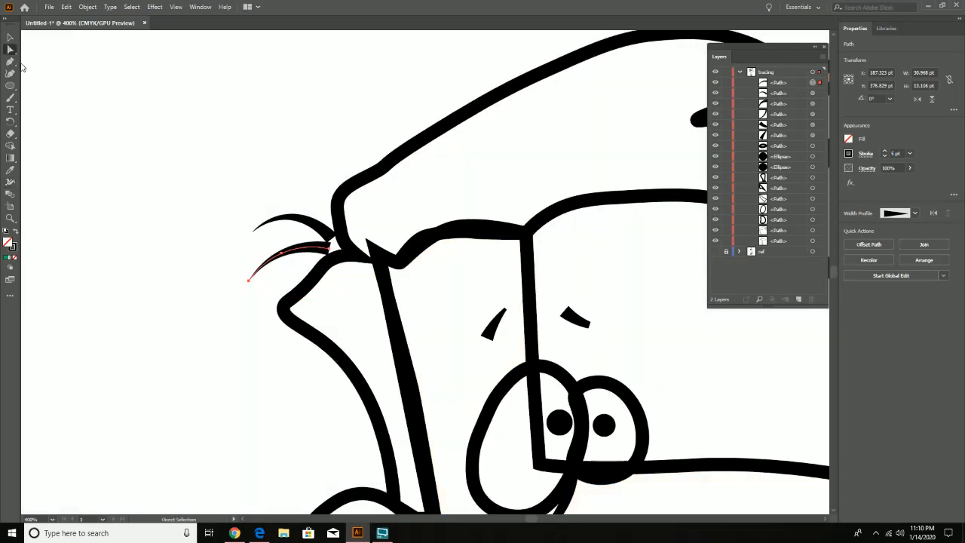
{"action": "left_click_drag", "start_coordinate": [336, 245], "coordinate": [348, 252]}
{"action": "left_click", "coordinate": [332, 250]}
- Trace the two small collar dots as unfilled ellipses about 3.3 pt across with a 1 pt stroke, checking them with ref hidden and shown
{"action": "left_click_drag", "start_coordinate": [649, 356], "coordinate": [410, 295]}
{"action": "left_click_drag", "start_coordinate": [430, 384], "coordinate": [469, 258]}
{"action": "left_click_drag", "start_coordinate": [398, 401], "coordinate": [450, 159]}
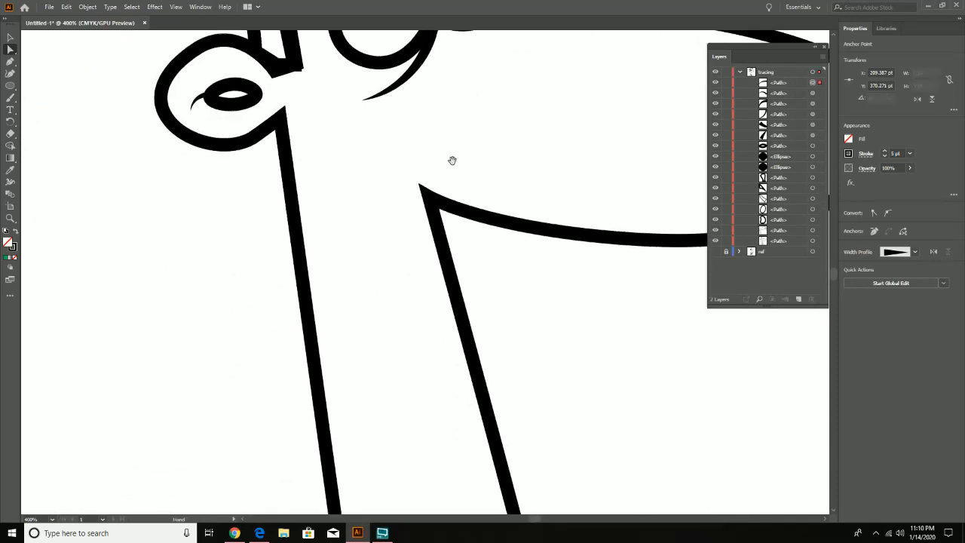
{"action": "left_click_drag", "start_coordinate": [412, 385], "coordinate": [427, 308]}
{"action": "left_click_drag", "start_coordinate": [460, 388], "coordinate": [398, 159]}
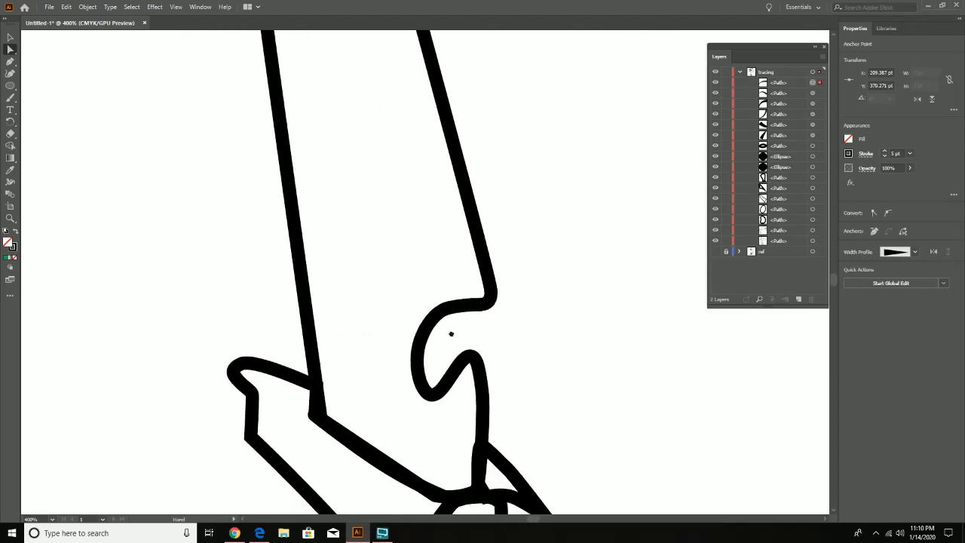
{"action": "left_click_drag", "start_coordinate": [451, 334], "coordinate": [434, 324]}
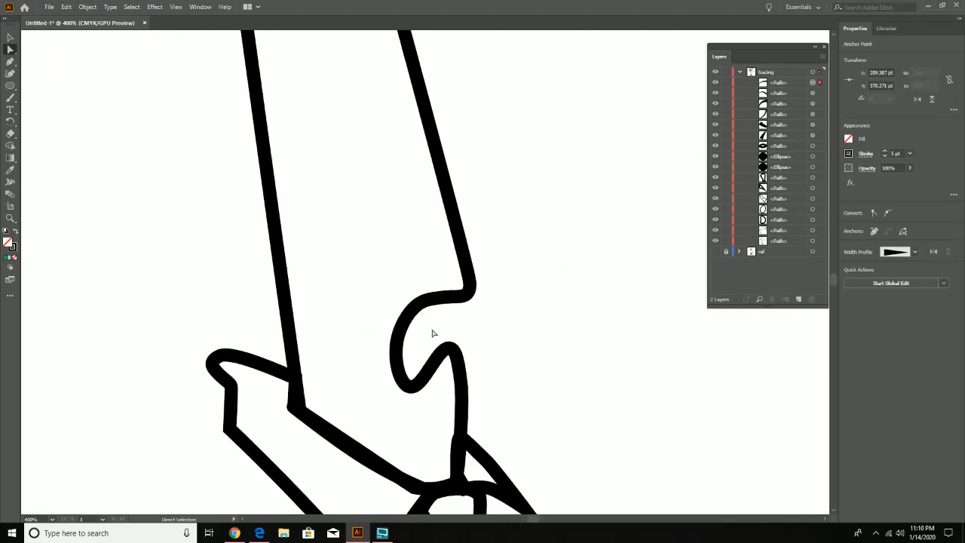
{"action": "left_click_drag", "start_coordinate": [349, 351], "coordinate": [334, 248]}
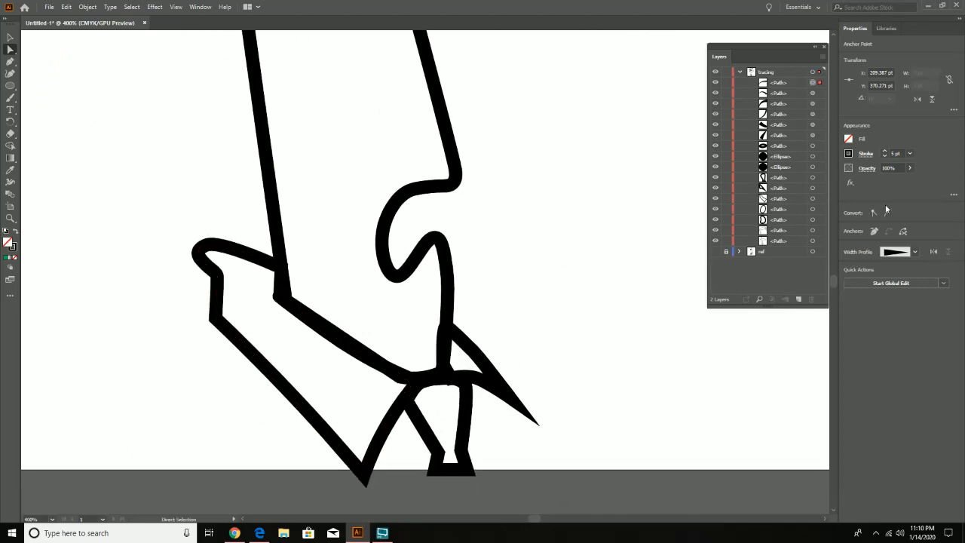
{"action": "left_click", "coordinate": [10, 85]}
{"action": "left_click", "coordinate": [716, 253]}
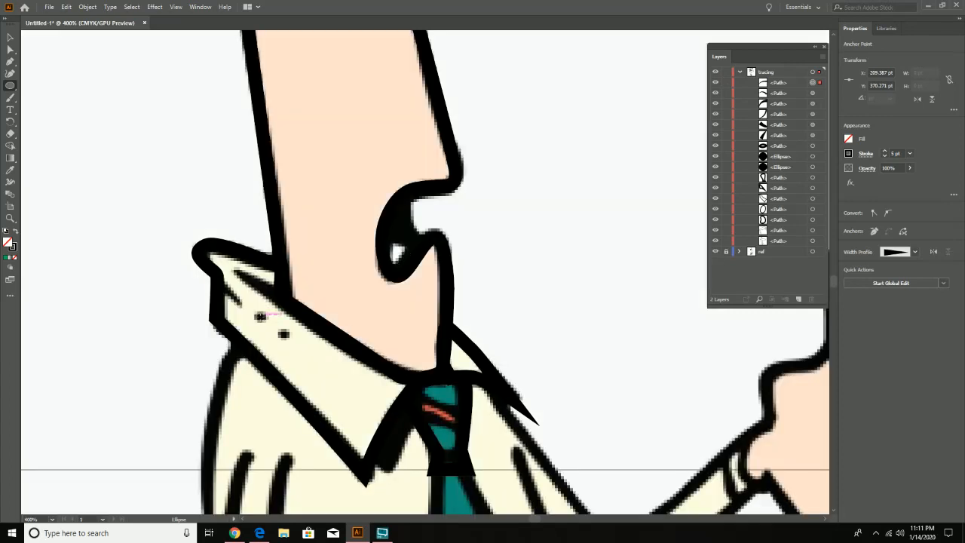
{"action": "left_click_drag", "start_coordinate": [255, 312], "coordinate": [284, 335]}
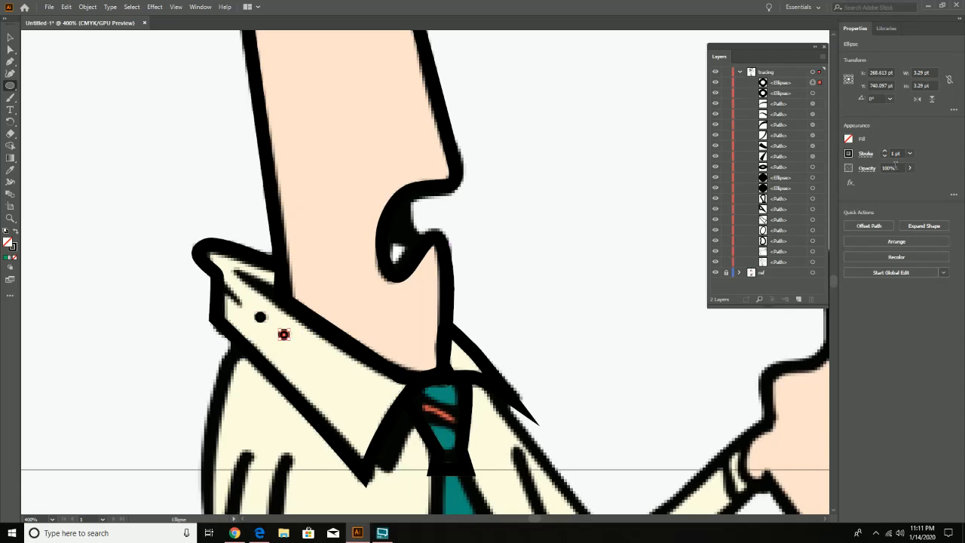
{"action": "left_click", "coordinate": [714, 273]}
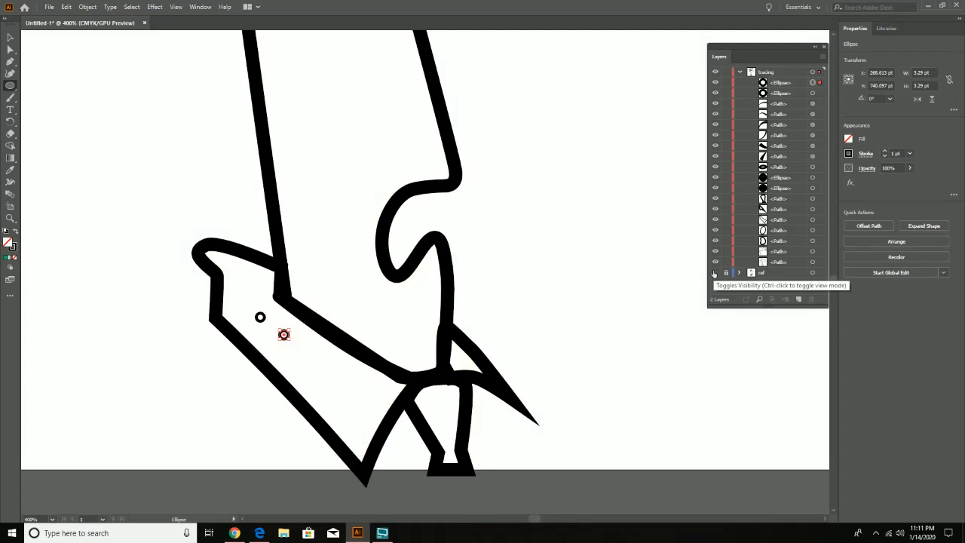
{"action": "left_click", "coordinate": [713, 273]}
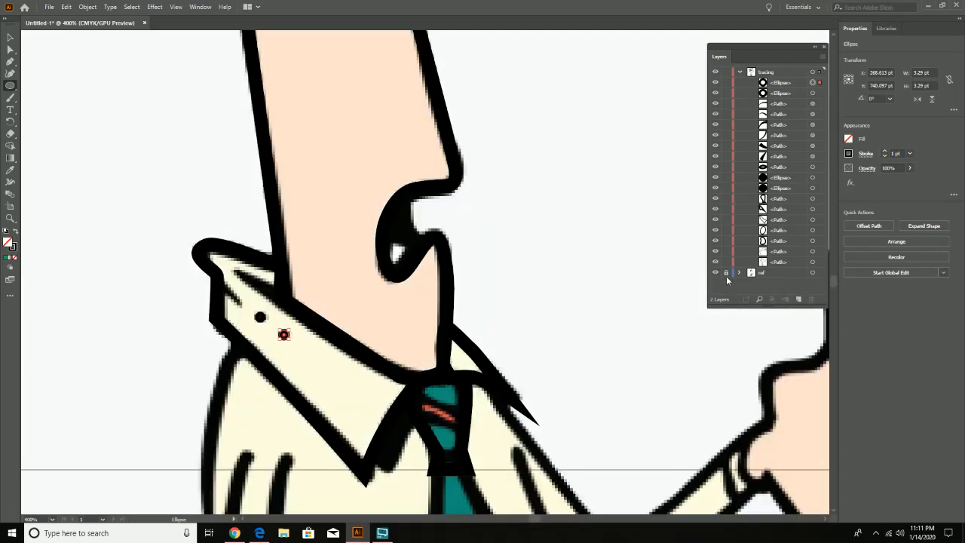
- Trace the inner curve of the open mouth with the Curvature tool, about 8.2 by 16.5 pt, with a 1 pt stroke
{"action": "left_click", "coordinate": [10, 73]}
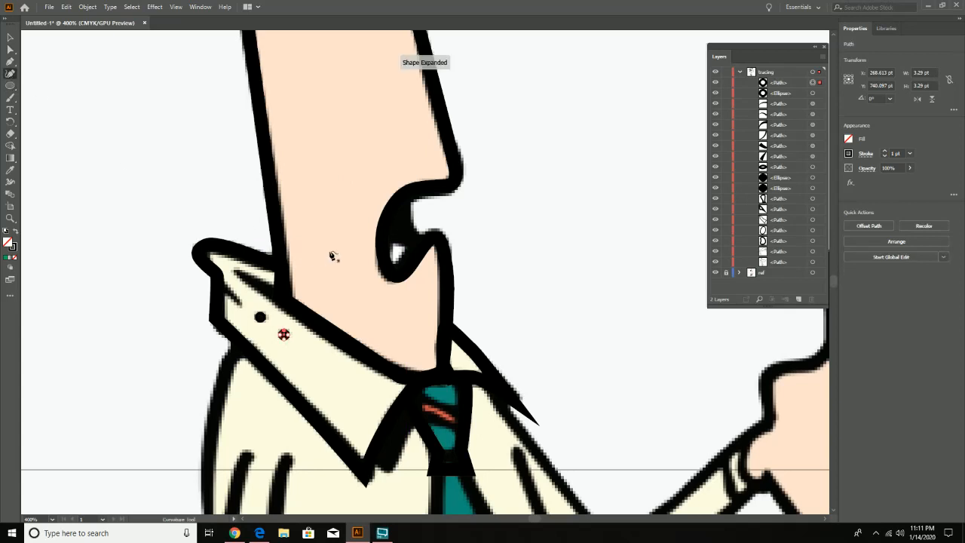
{"action": "left_click", "coordinate": [419, 242]}
{"action": "left_click", "coordinate": [402, 229]}
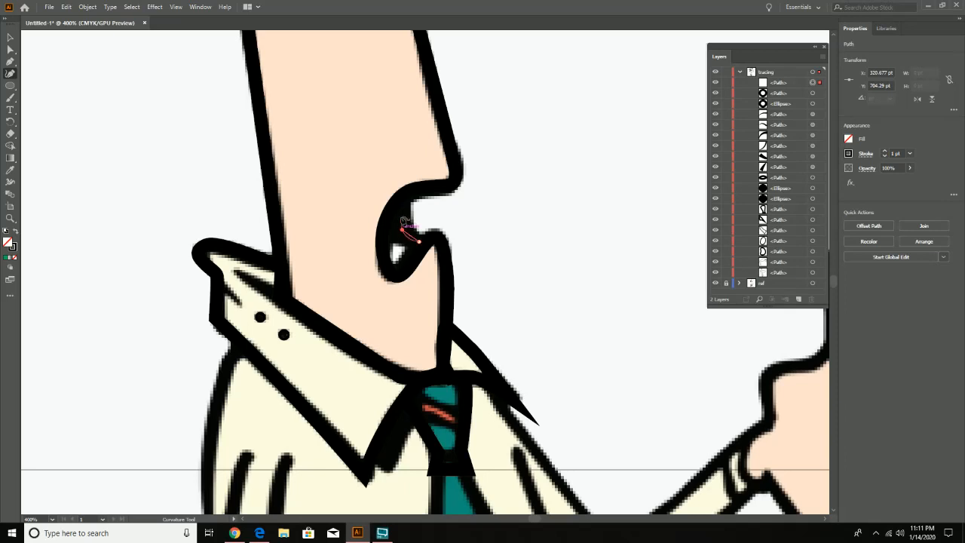
{"action": "left_click", "coordinate": [403, 200]}
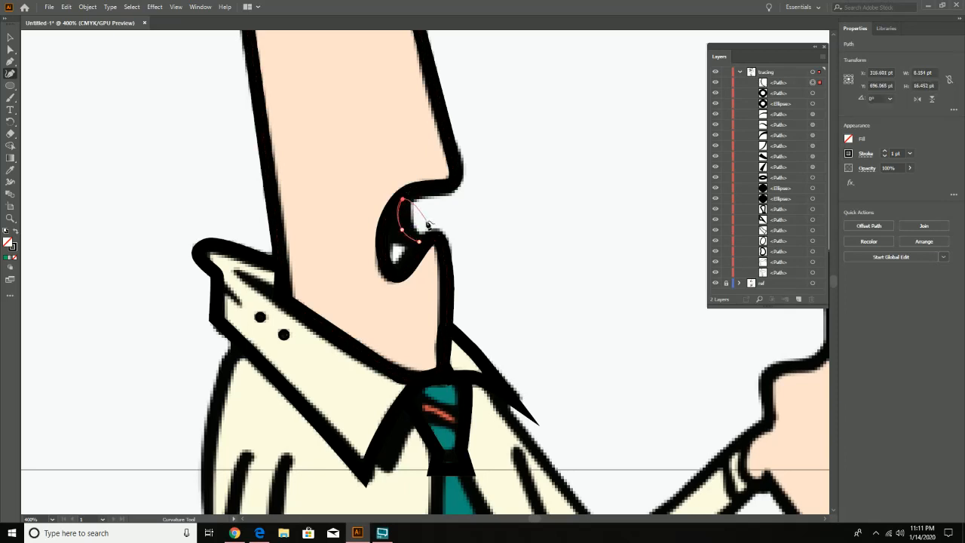
{"action": "key", "text": "v"}
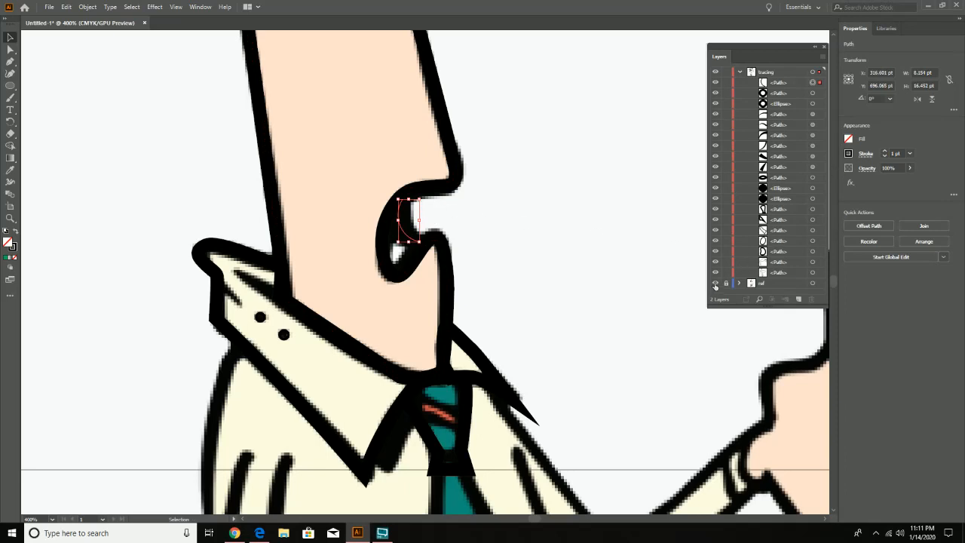
- Hide the ref layer and thicken the inner mouth curve at its middle and lower end with the Width tool, to about 7.4 pt
{"action": "left_click", "coordinate": [714, 284]}
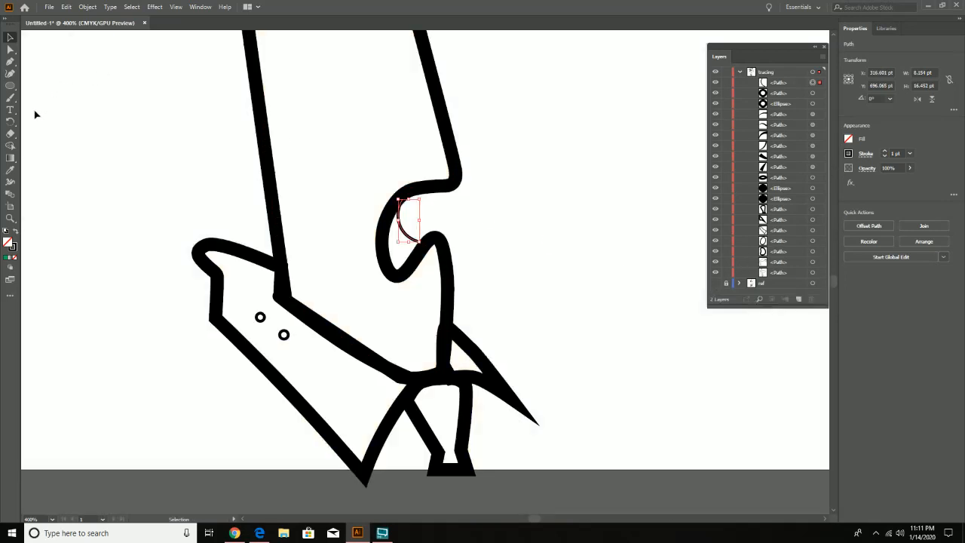
{"action": "left_click", "coordinate": [10, 182]}
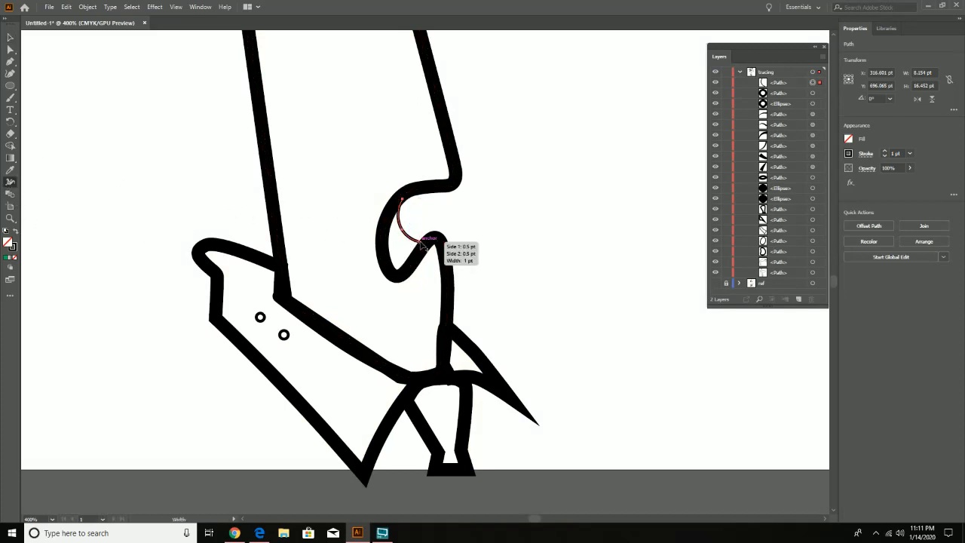
{"action": "left_click_drag", "start_coordinate": [423, 242], "coordinate": [430, 239]}
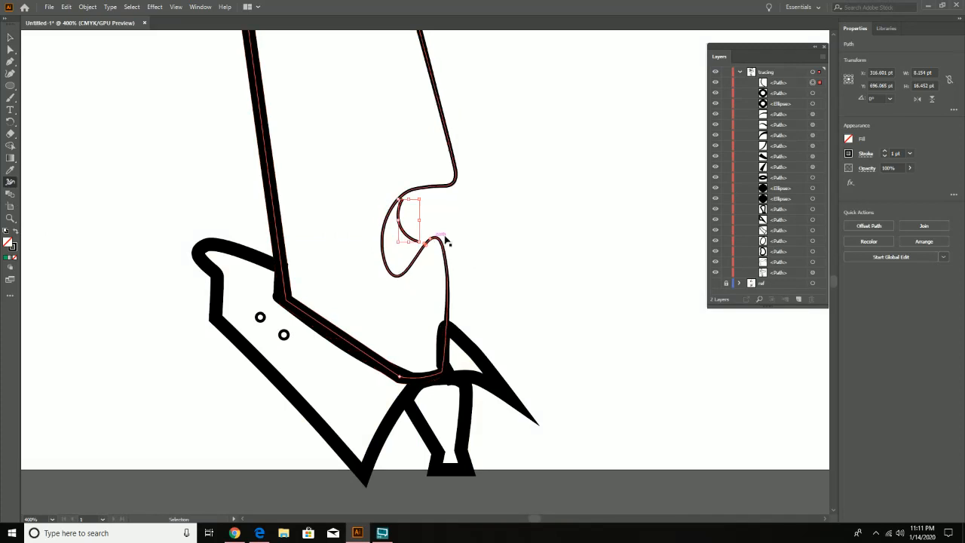
{"action": "key", "text": "ctrl+z"}
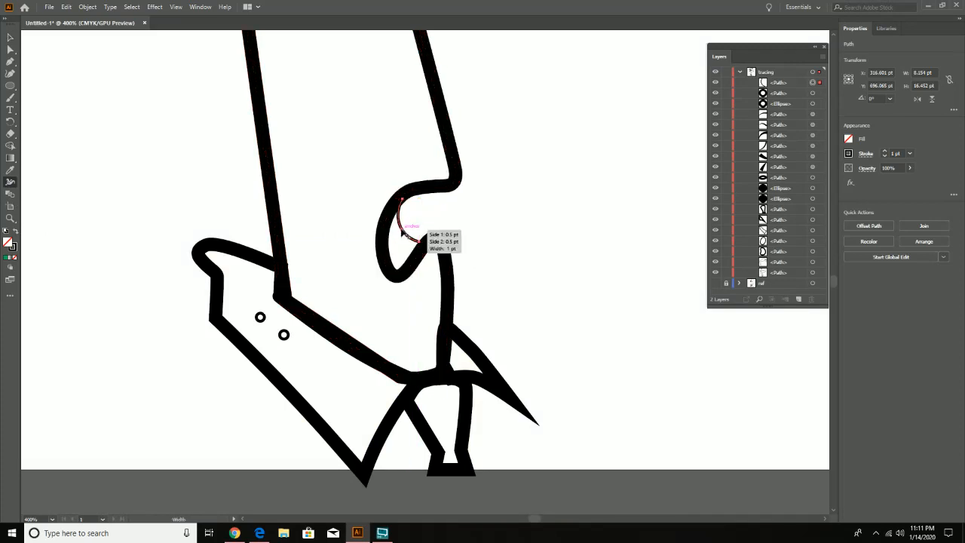
{"action": "left_click_drag", "start_coordinate": [402, 231], "coordinate": [413, 226]}
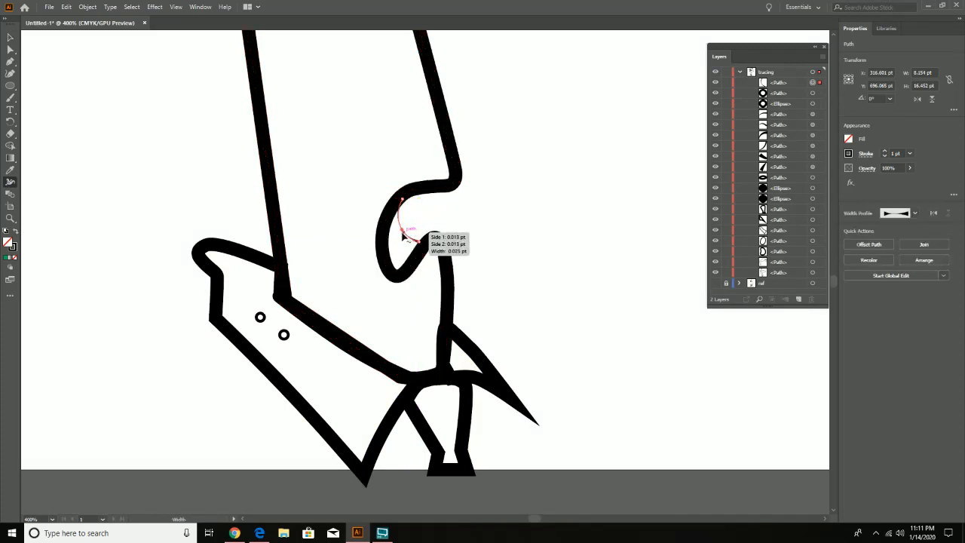
{"action": "key", "text": "ctrl+z"}
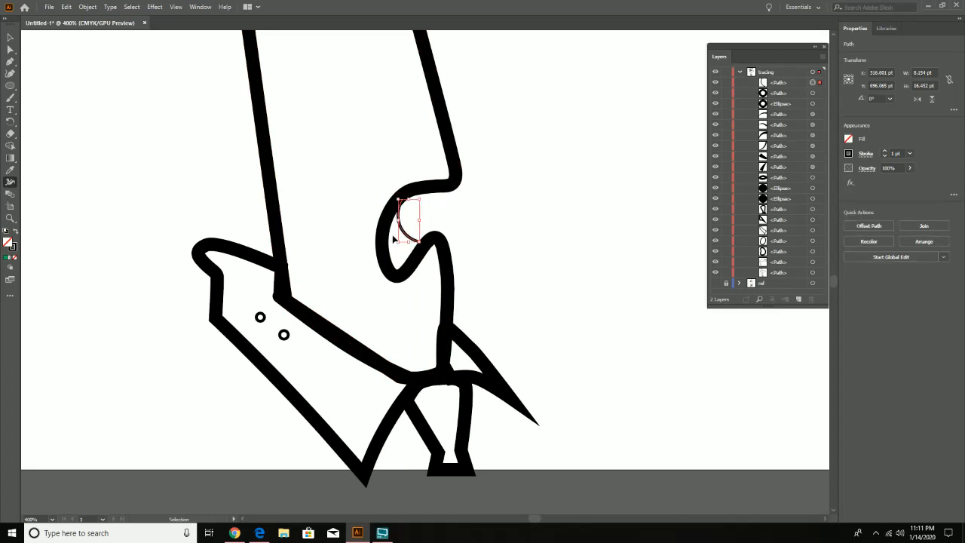
{"action": "left_click_drag", "start_coordinate": [403, 231], "coordinate": [410, 204]}
{"action": "key", "text": "ctrl+z"}
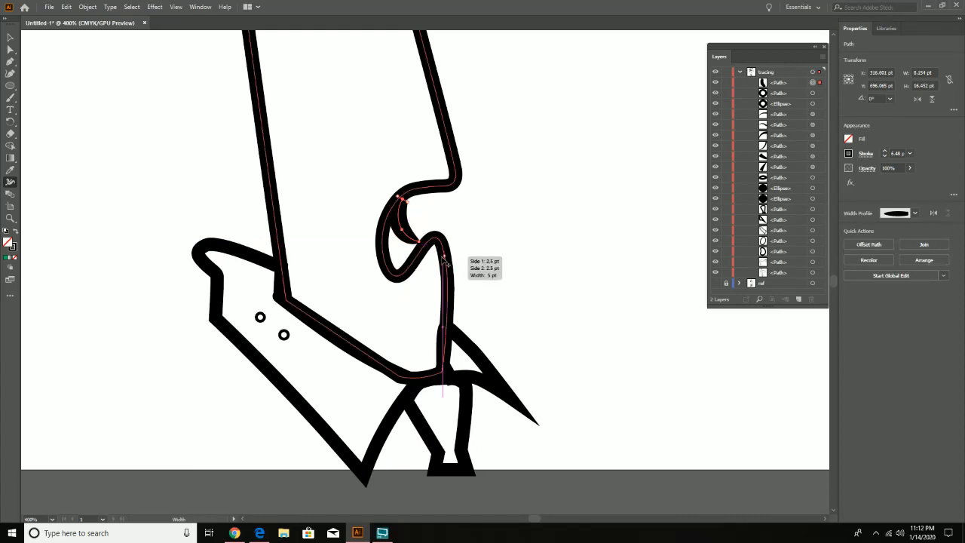
{"action": "left_click_drag", "start_coordinate": [423, 243], "coordinate": [426, 237]}
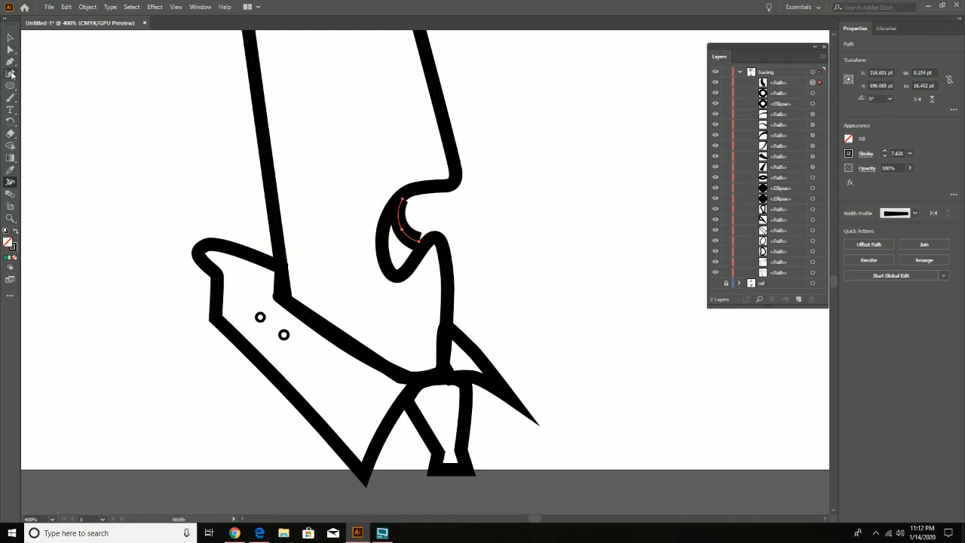
- Move both end points of the inner mouth curve into the face outline with the Curvature tool, making it about 9.4 by 20.4 pt
{"action": "left_click", "coordinate": [12, 73]}
{"action": "left_click_drag", "start_coordinate": [419, 240], "coordinate": [423, 247]}
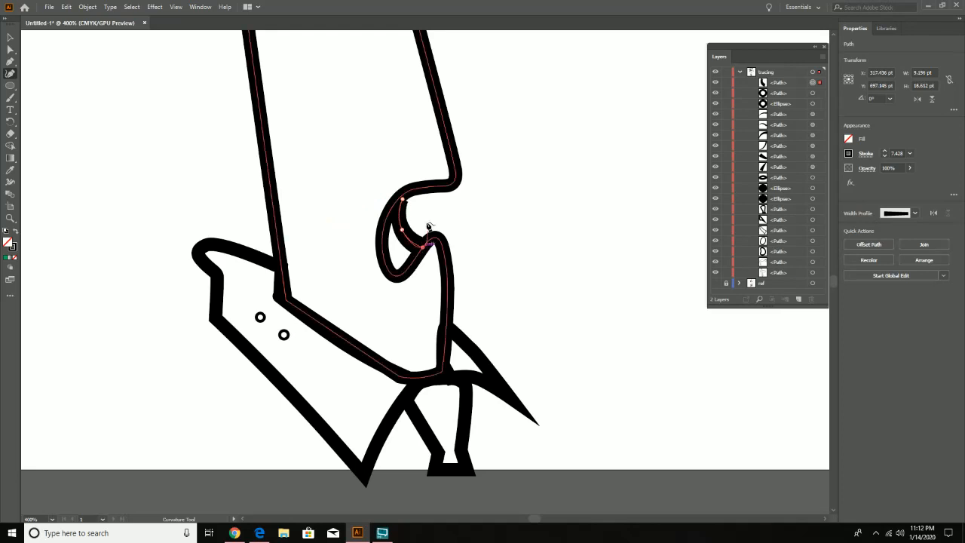
{"action": "left_click", "coordinate": [404, 196]}
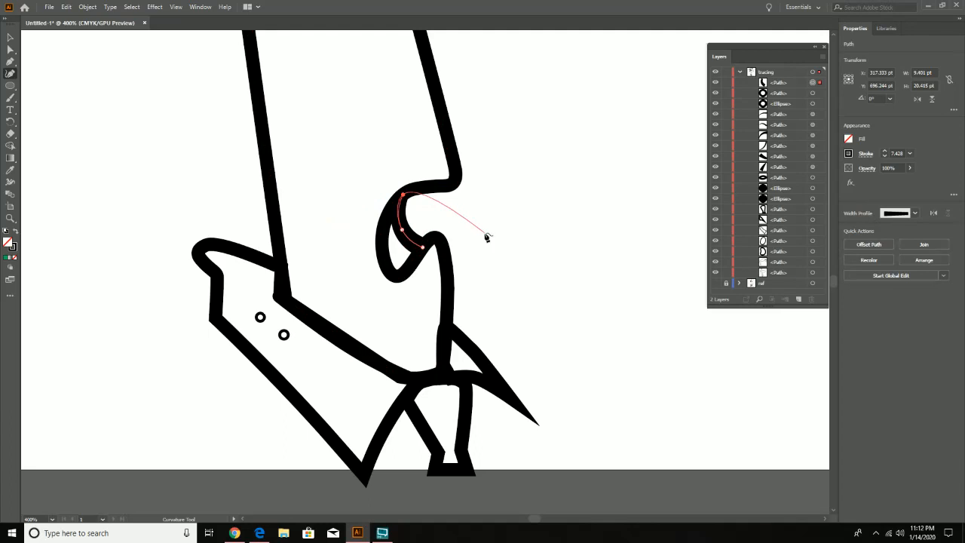
{"action": "key", "text": "c"}
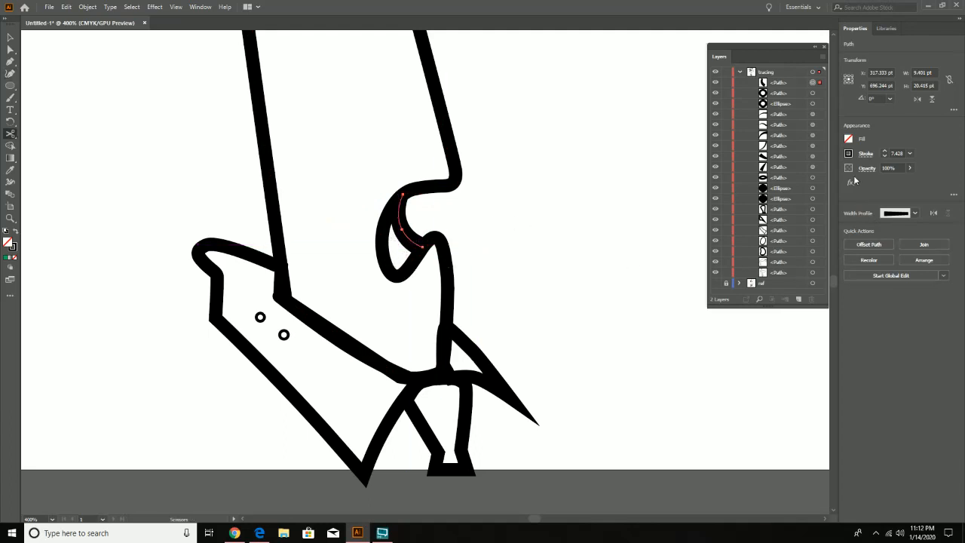
- Select the small tapered line in the ear and move its inner end point up into the ear-hole outline with the Curvature tool
{"action": "key", "text": "z"}
{"action": "left_click", "coordinate": [539, 251], "text": "alt"}
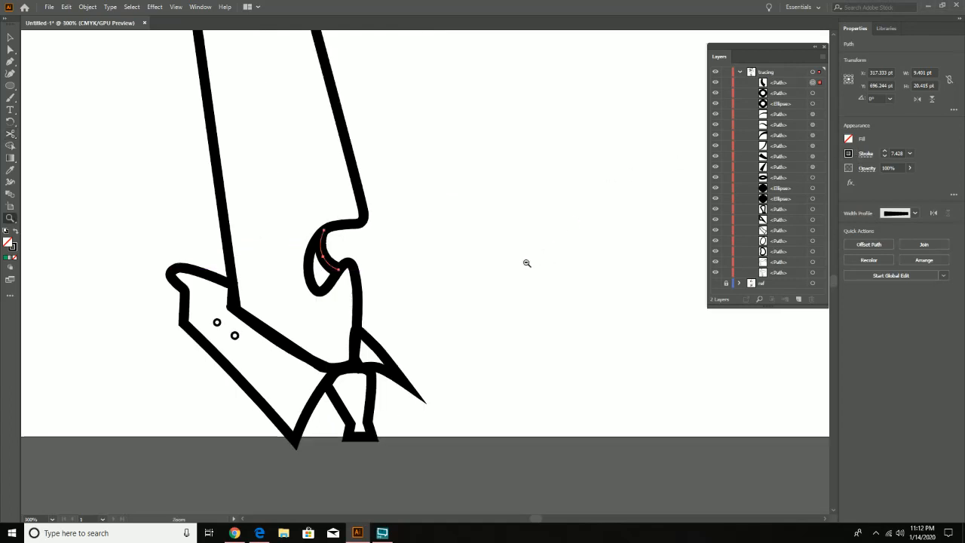
{"action": "left_click", "coordinate": [527, 264], "text": "alt"}
{"action": "left_click", "coordinate": [517, 264], "text": "alt"}
{"action": "left_click_drag", "start_coordinate": [356, 179], "coordinate": [441, 303]}
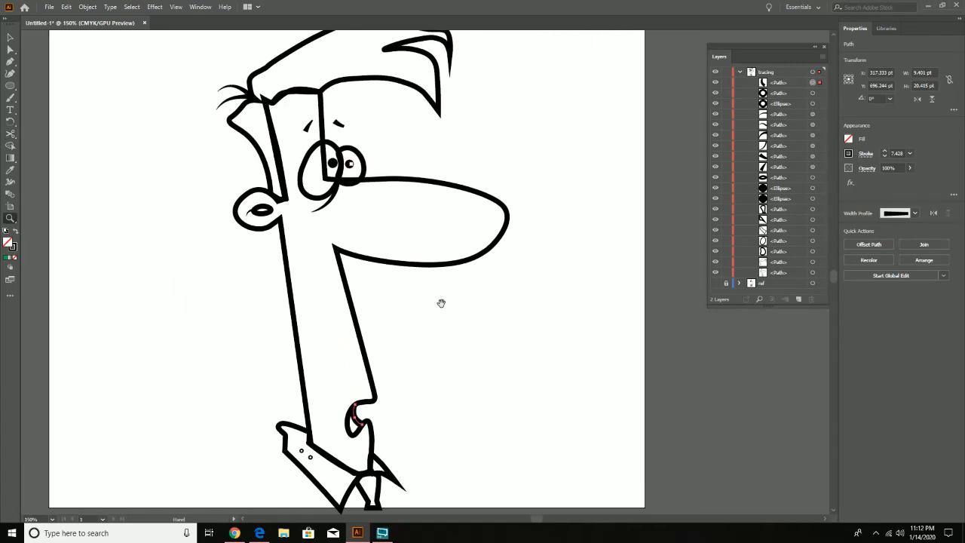
{"action": "left_click", "coordinate": [442, 303], "text": "alt"}
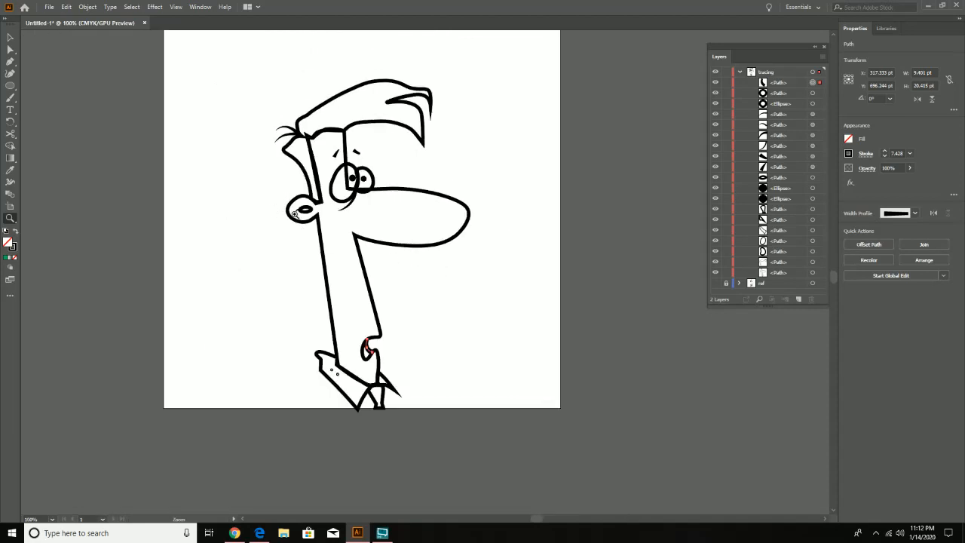
{"action": "left_click", "coordinate": [294, 213]}
{"action": "left_click", "coordinate": [404, 283]}
{"action": "left_click", "coordinate": [432, 247]}
{"action": "left_click", "coordinate": [430, 271]}
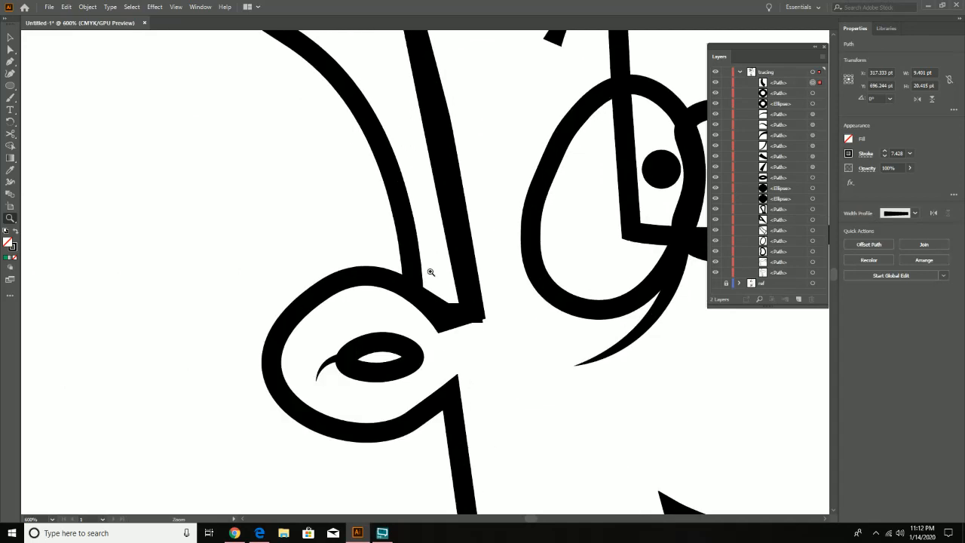
{"action": "left_click", "coordinate": [10, 73]}
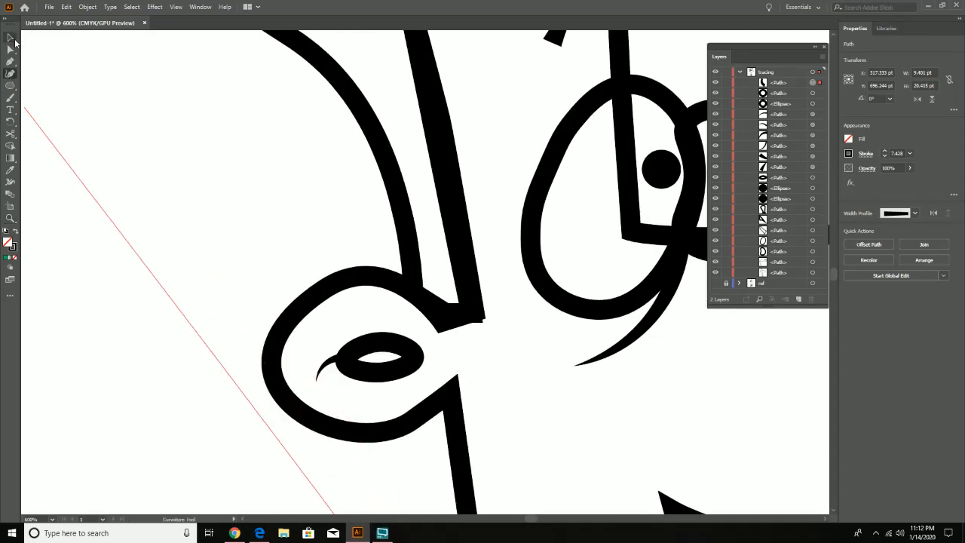
{"action": "left_click", "coordinate": [13, 39]}
{"action": "left_click", "coordinate": [323, 367]}
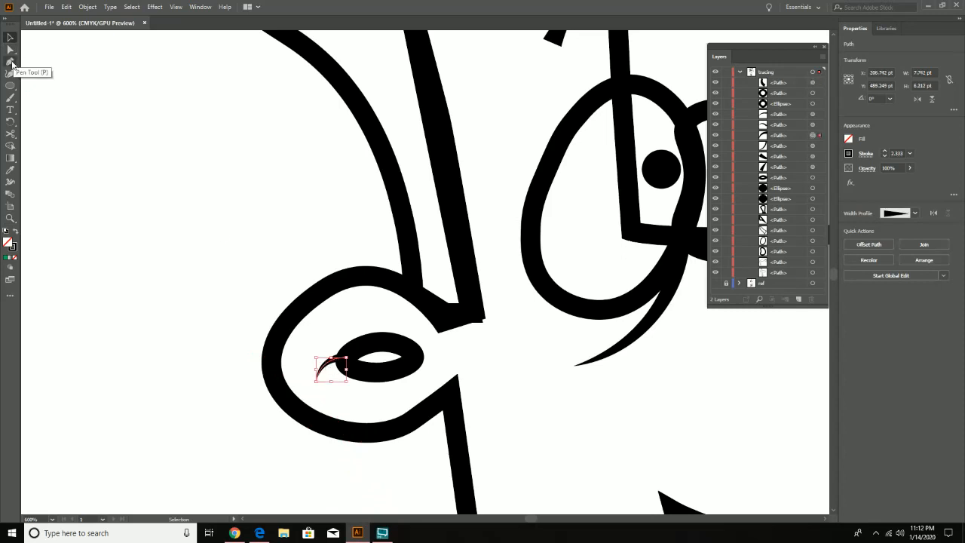
{"action": "left_click", "coordinate": [10, 73]}
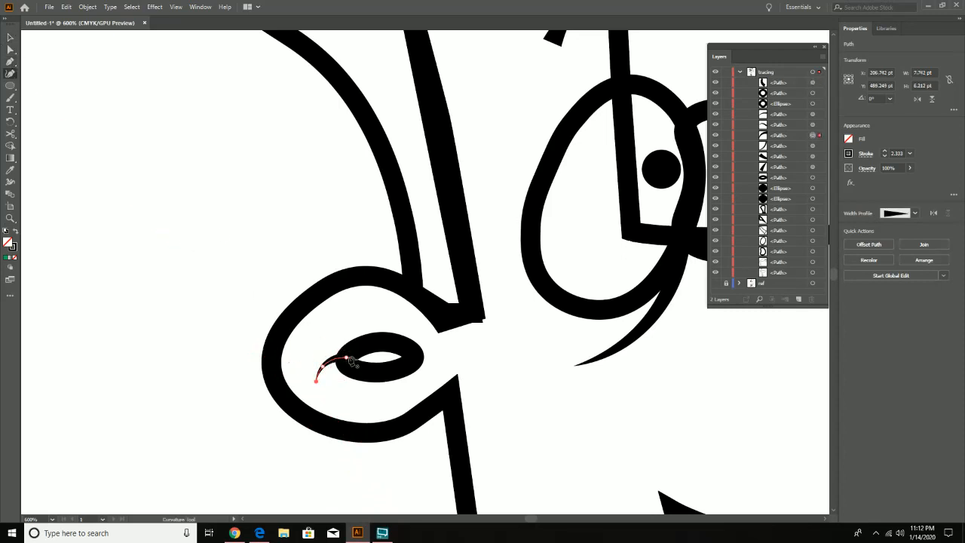
{"action": "mouse_move", "coordinate": [346, 357]}
{"action": "left_mouse_down"}
{"action": "mouse_move", "coordinate": [344, 350]}
{"action": "mouse_move", "coordinate": [327, 366]}
{"action": "mouse_move", "coordinate": [346, 349]}
{"action": "left_mouse_up"}
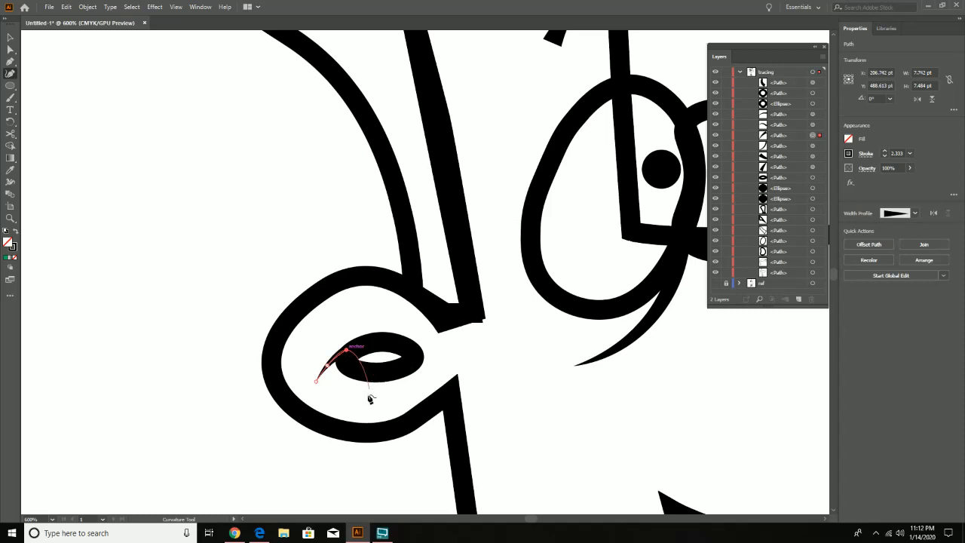
{"action": "key", "text": "c"}
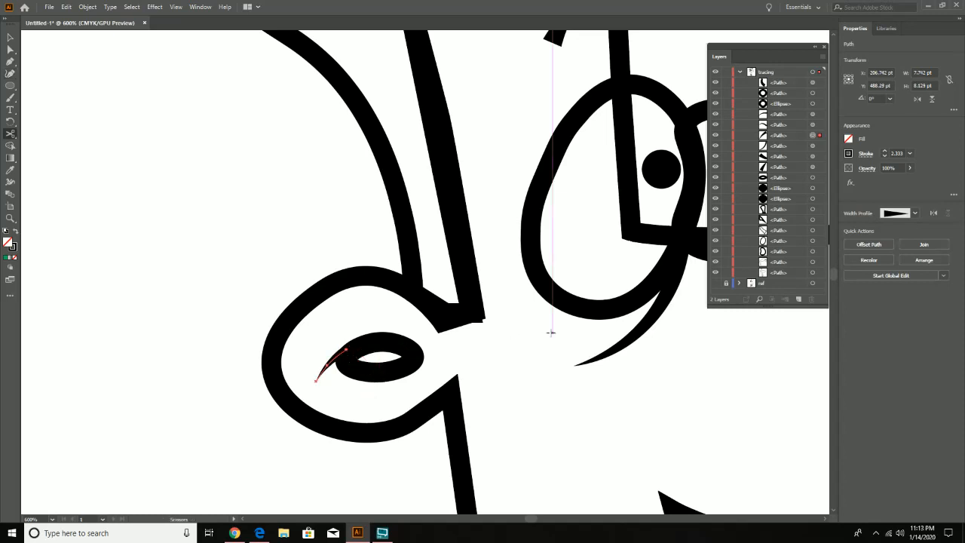
- Show the ref layer, select the traced hair outline and fill it with the orange sampled from the reference hair with the Eyedropper
{"action": "key", "text": "z"}
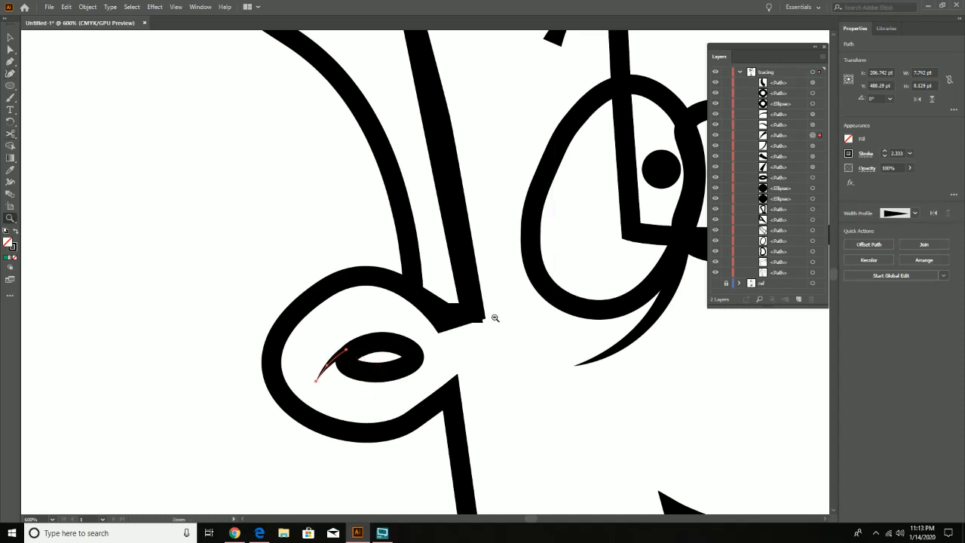
{"action": "left_click", "coordinate": [492, 318], "text": "alt"}
{"action": "left_click", "coordinate": [493, 318], "text": "alt"}
{"action": "left_click", "coordinate": [493, 317], "text": "alt"}
{"action": "left_click", "coordinate": [426, 332]}
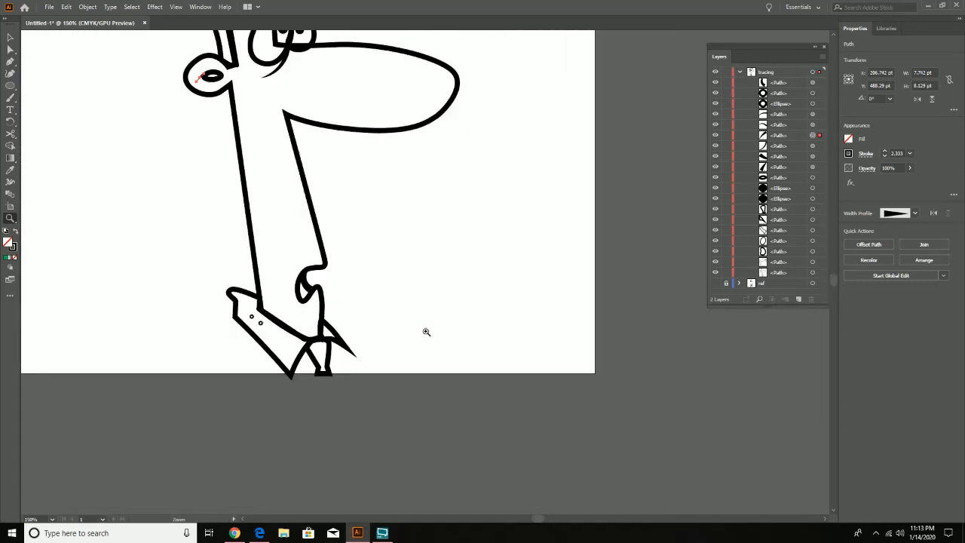
{"action": "left_click_drag", "start_coordinate": [320, 236], "coordinate": [384, 349]}
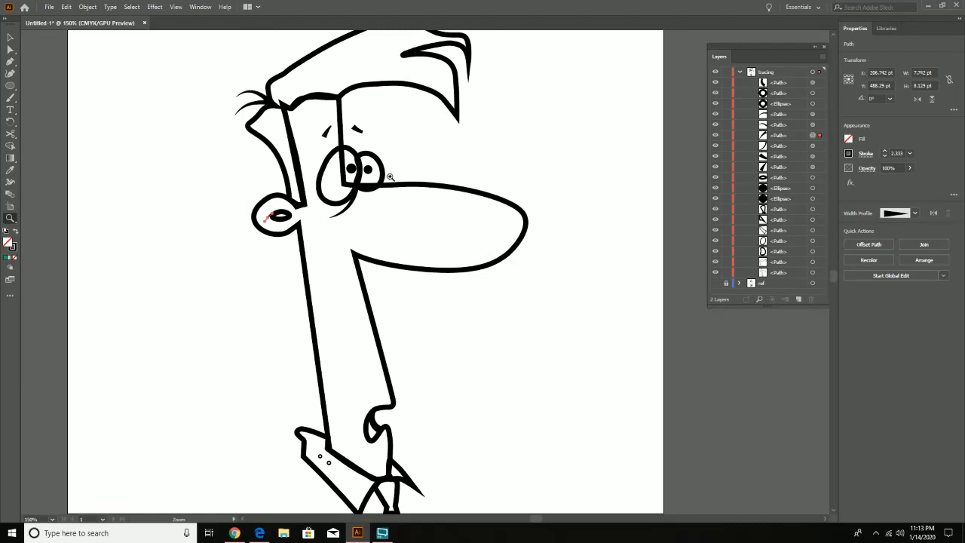
{"action": "left_click", "coordinate": [13, 40]}
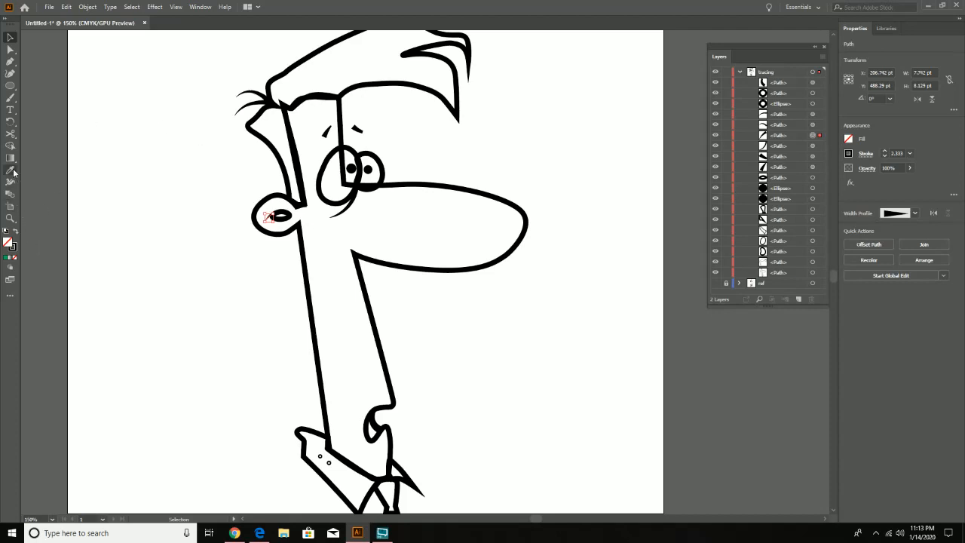
{"action": "left_click", "coordinate": [715, 282]}
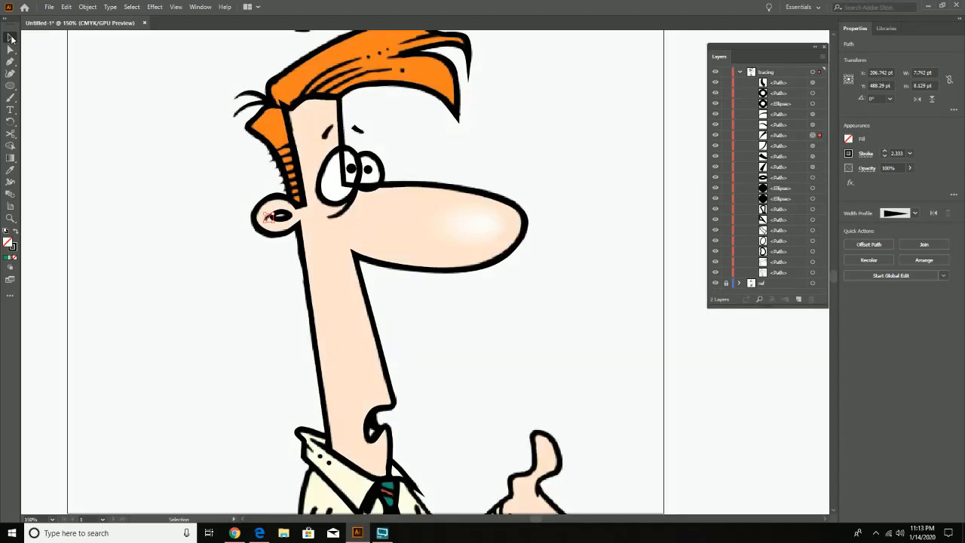
{"action": "left_click", "coordinate": [462, 102]}
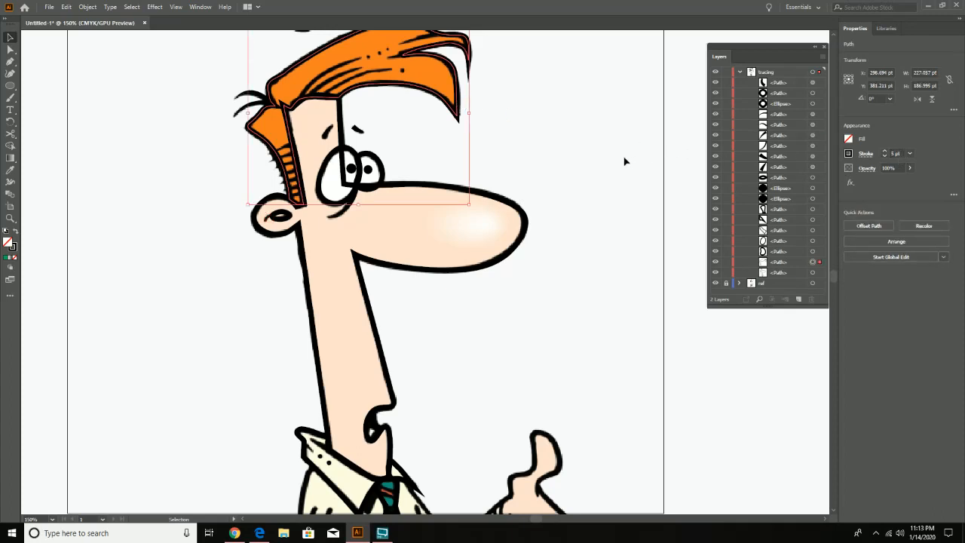
{"action": "scroll", "coordinate": [567, 138], "scroll_direction": "up", "scroll_amount": 1}
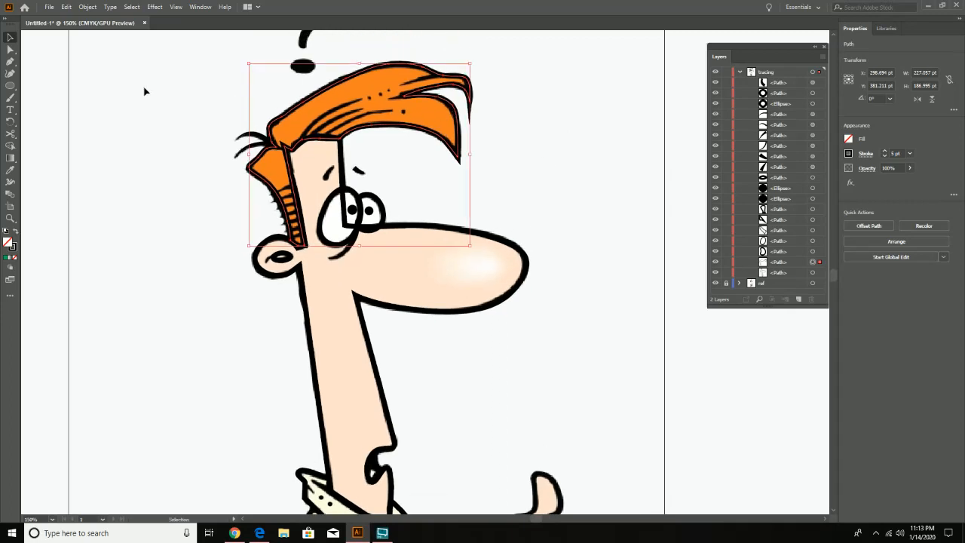
{"action": "left_click", "coordinate": [10, 173]}
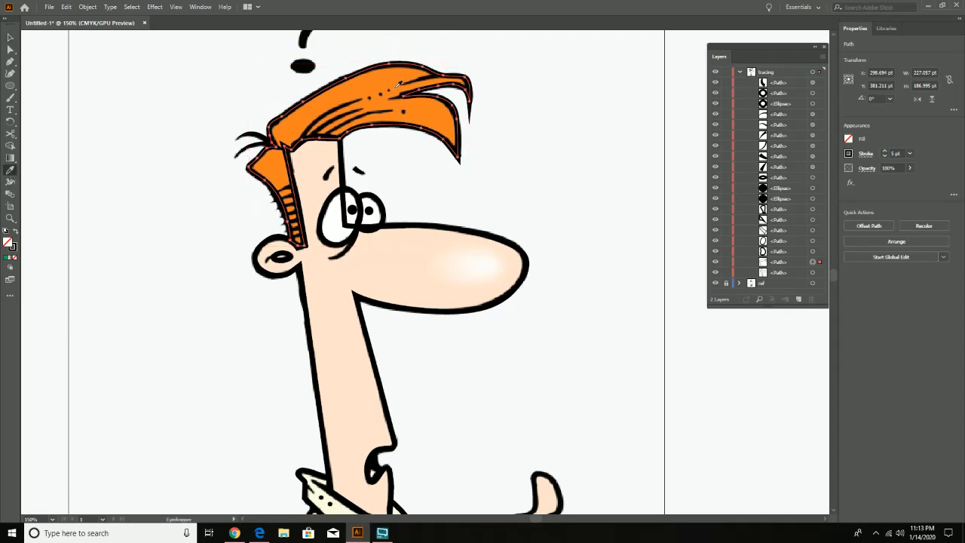
{"action": "left_click", "coordinate": [369, 81]}
- Give the orange hair outline a black stroke with a weight of 5 pt
{"action": "left_click", "coordinate": [848, 154]}
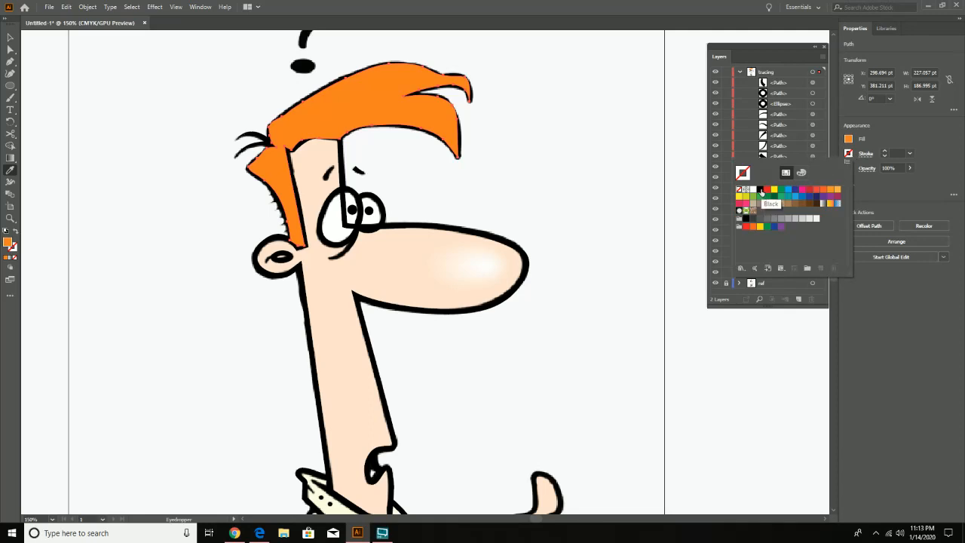
{"action": "left_click", "coordinate": [761, 190]}
{"action": "left_click", "coordinate": [905, 132]}
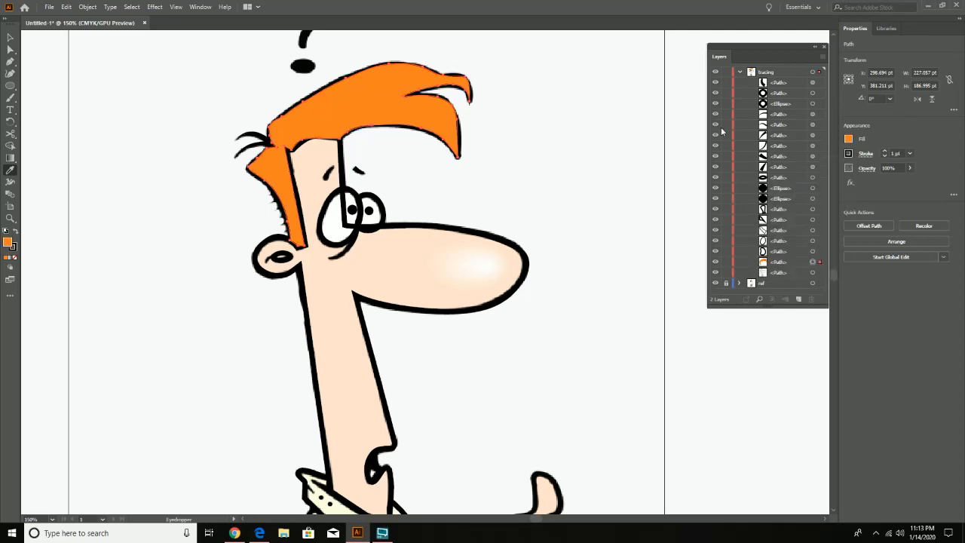
{"action": "left_click", "coordinate": [884, 152]}
{"action": "left_click", "coordinate": [884, 153]}
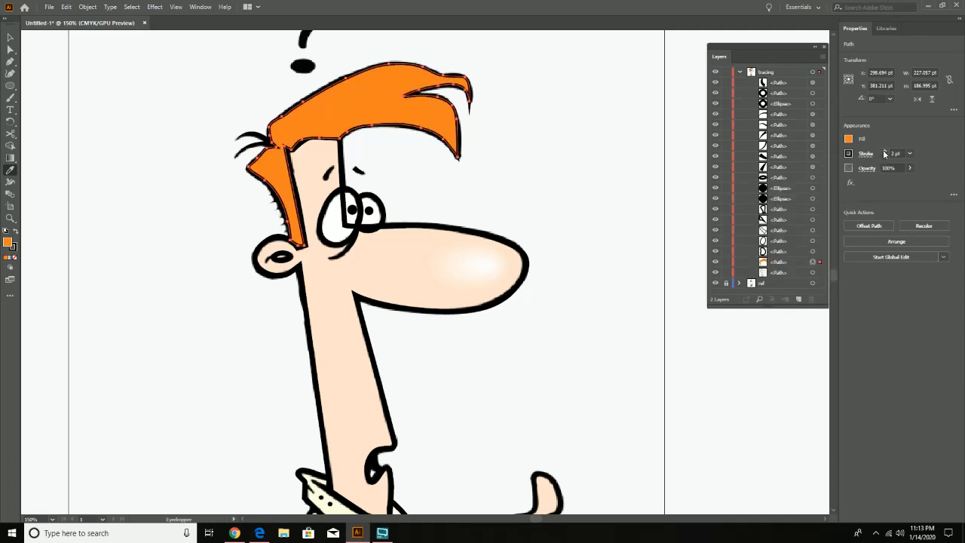
{"action": "left_click", "coordinate": [884, 152]}
{"action": "left_click", "coordinate": [884, 152]}
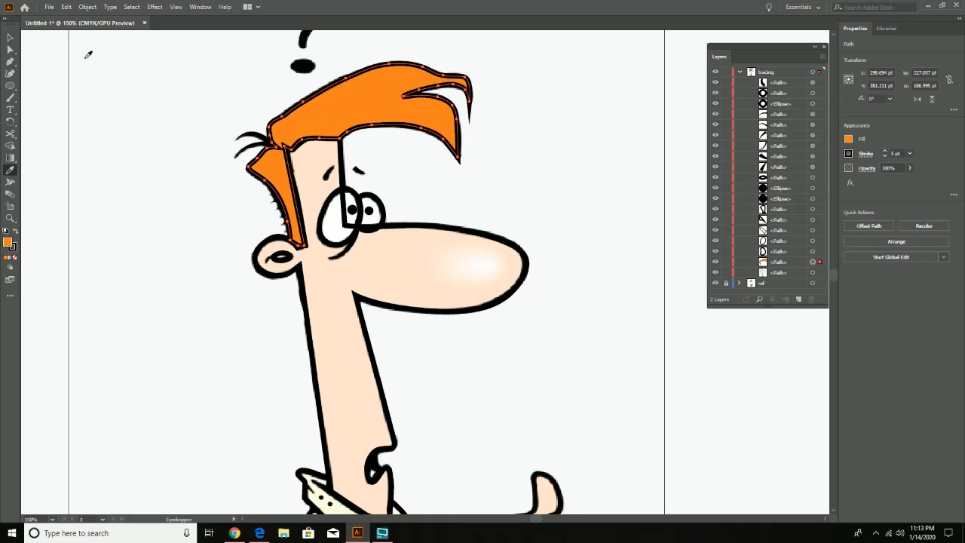
- Select the two small dots traced on the shirt collar and fill them with black
{"action": "left_click", "coordinate": [9, 36]}
{"action": "scroll", "coordinate": [530, 336], "scroll_direction": "down", "scroll_amount": 3}
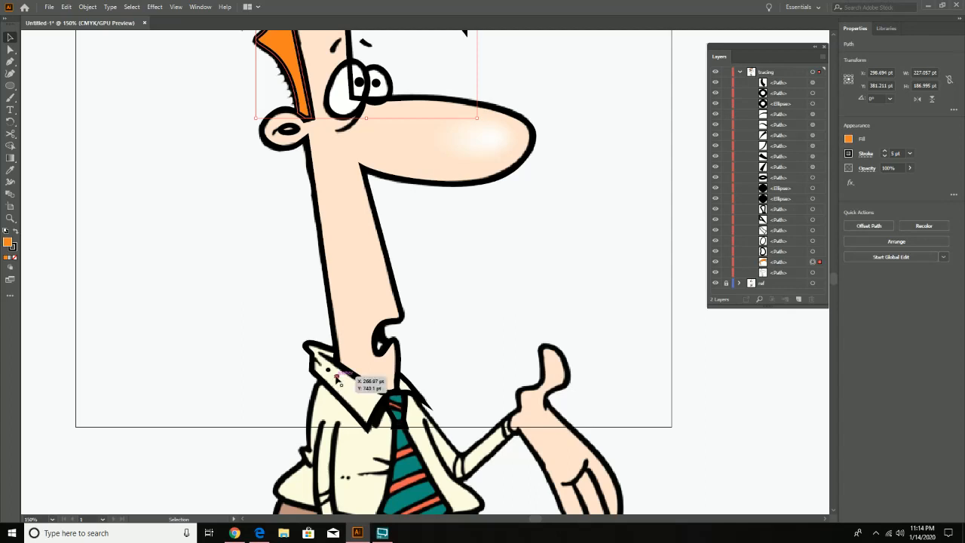
{"action": "key", "text": "z"}
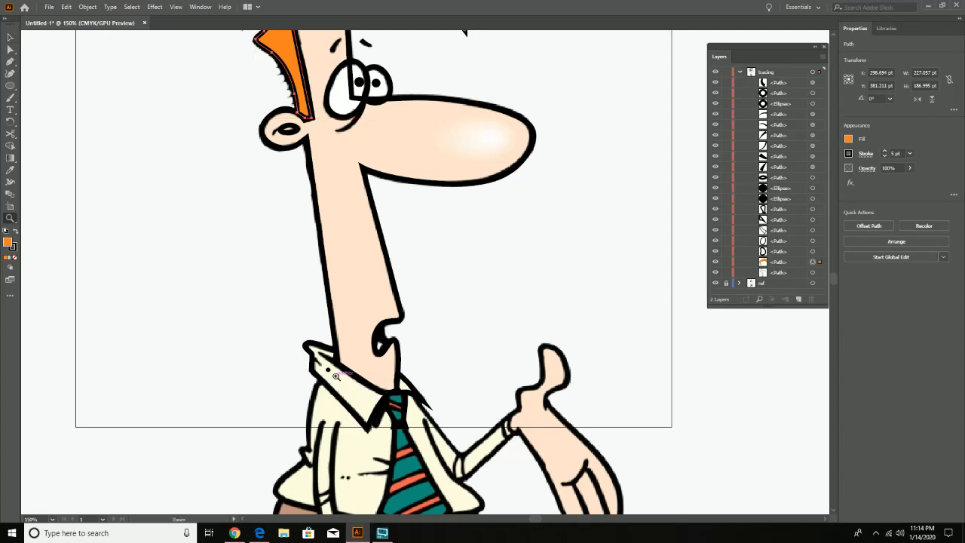
{"action": "left_click", "coordinate": [336, 376]}
{"action": "left_click", "coordinate": [336, 375]}
{"action": "left_click_drag", "start_coordinate": [585, 241], "coordinate": [411, 421]}
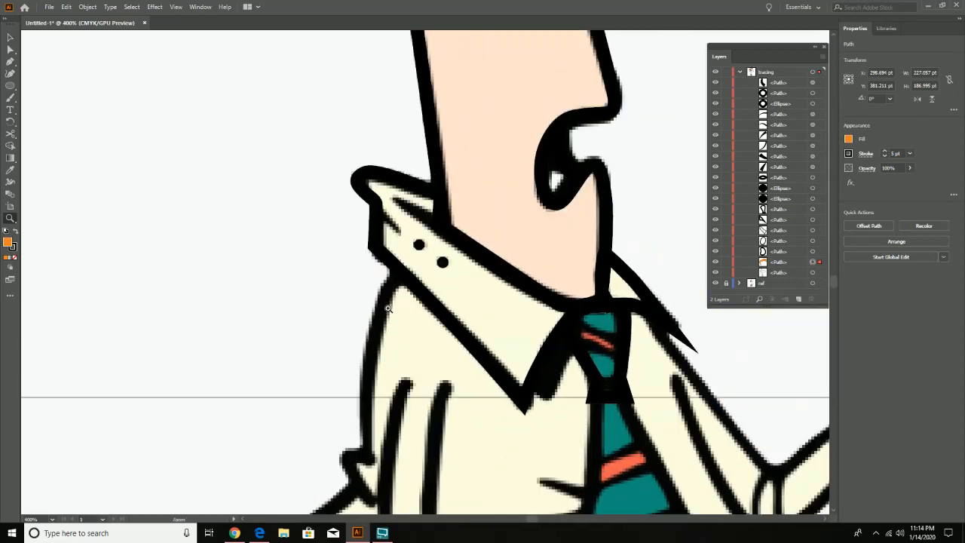
{"action": "left_click", "coordinate": [422, 293]}
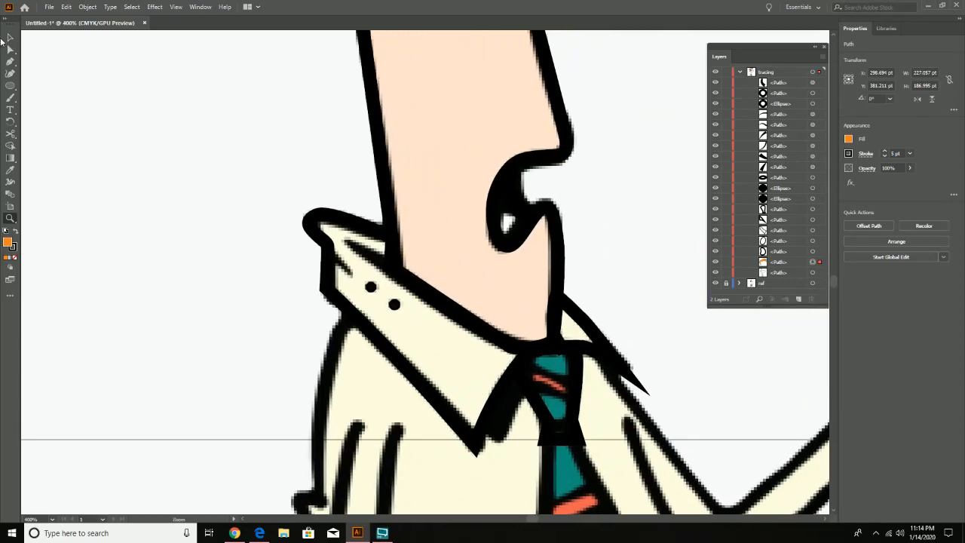
{"action": "key", "text": "v"}
{"action": "left_click_drag", "start_coordinate": [364, 287], "coordinate": [398, 312]}
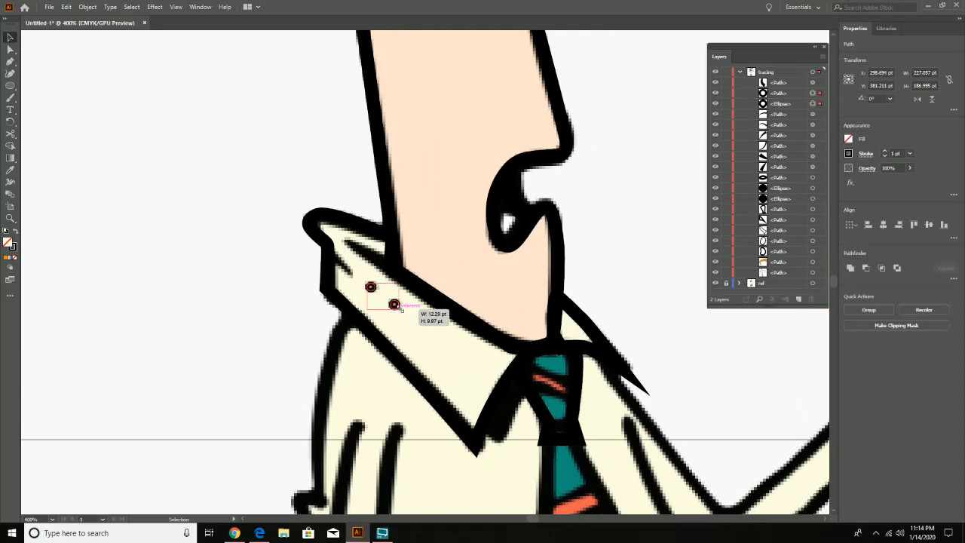
{"action": "left_click", "coordinate": [848, 138]}
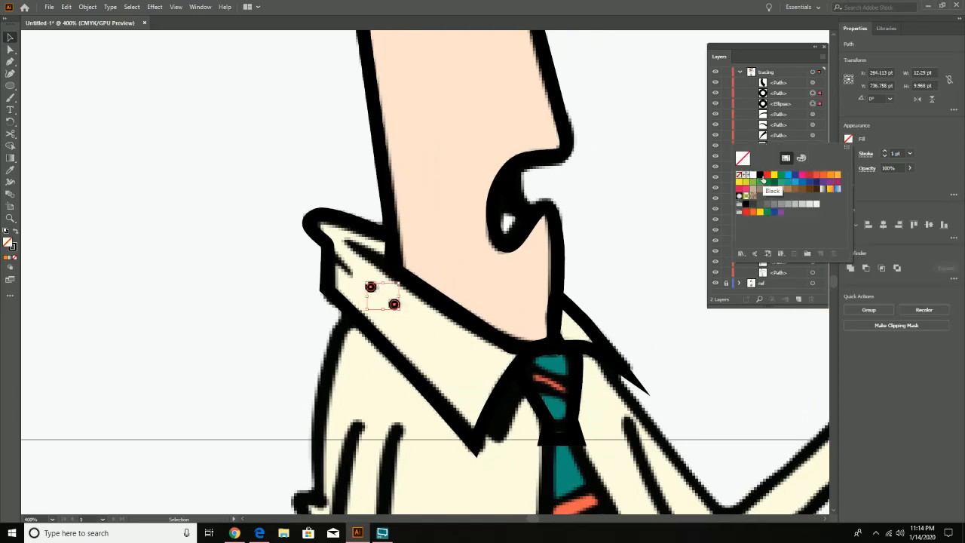
{"action": "left_click", "coordinate": [759, 175]}
{"action": "left_click", "coordinate": [619, 211]}
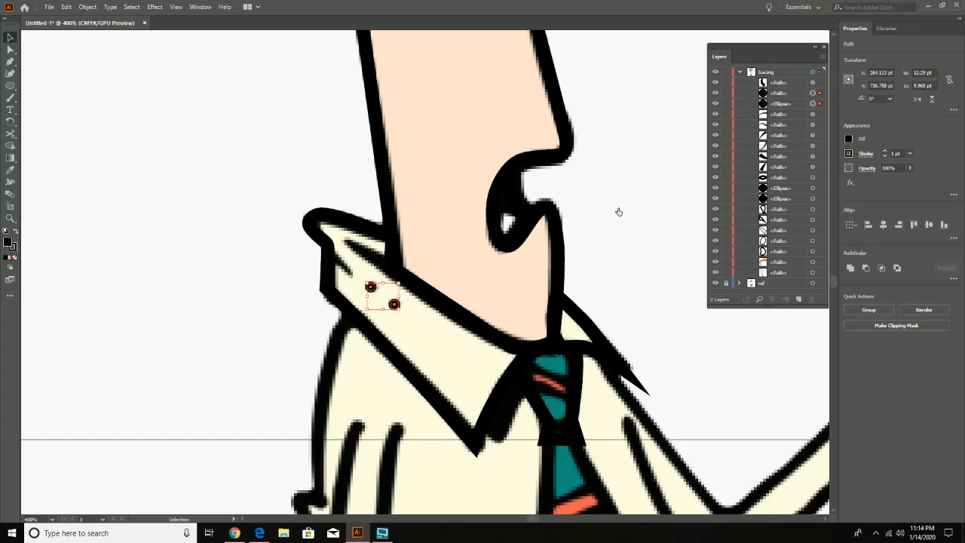
- Select both traced eye outlines and fill them with the white sampled from the reference eye with the Eyedropper
{"action": "left_click_drag", "start_coordinate": [610, 43], "coordinate": [553, 395]}
{"action": "left_click_drag", "start_coordinate": [550, 214], "coordinate": [533, 433]}
{"action": "left_click_drag", "start_coordinate": [499, 248], "coordinate": [522, 359]}
{"action": "left_click", "coordinate": [493, 199]}
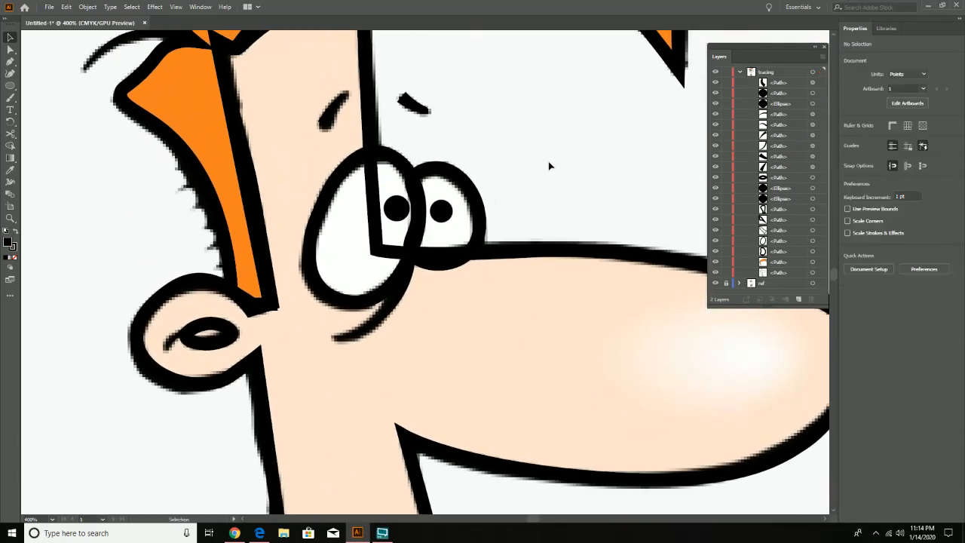
{"action": "left_click", "coordinate": [715, 283]}
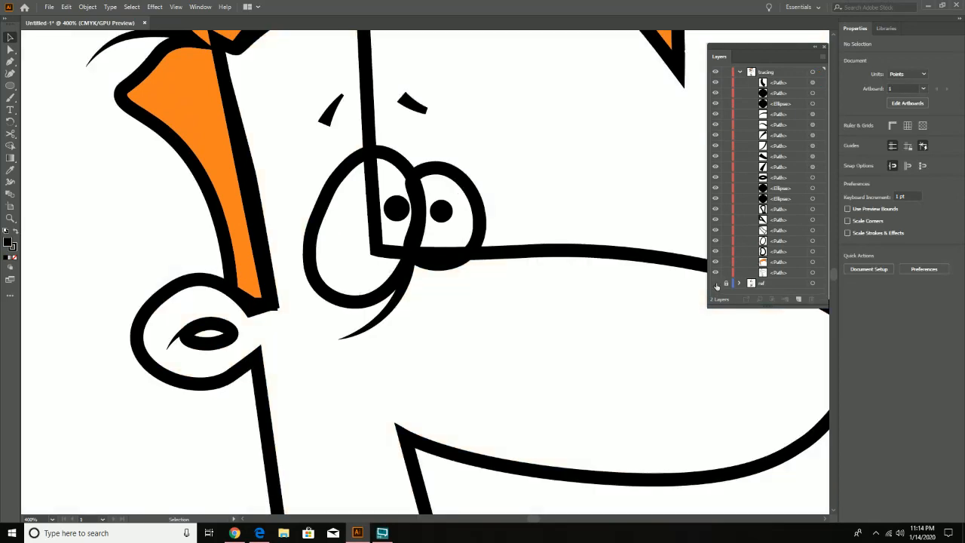
{"action": "left_click", "coordinate": [715, 283]}
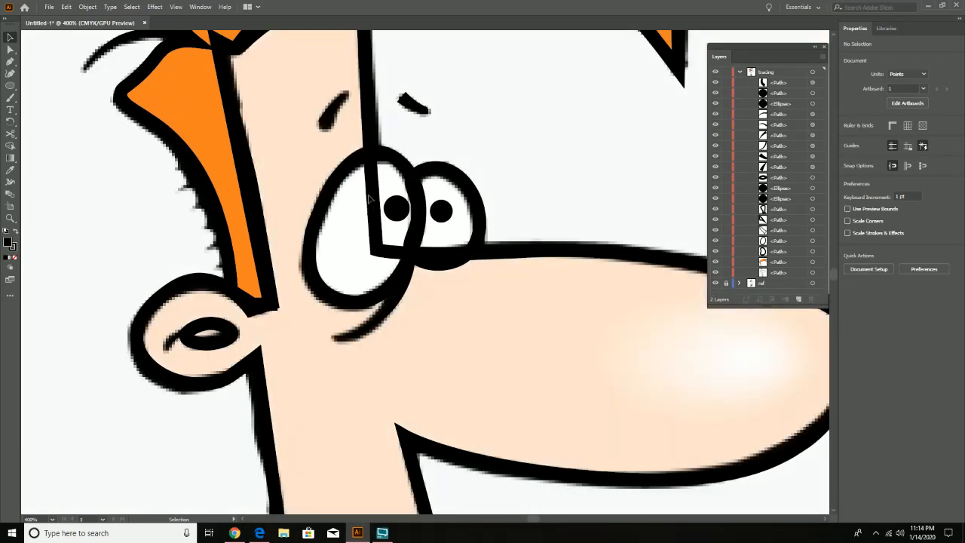
{"action": "left_click", "coordinate": [442, 169]}
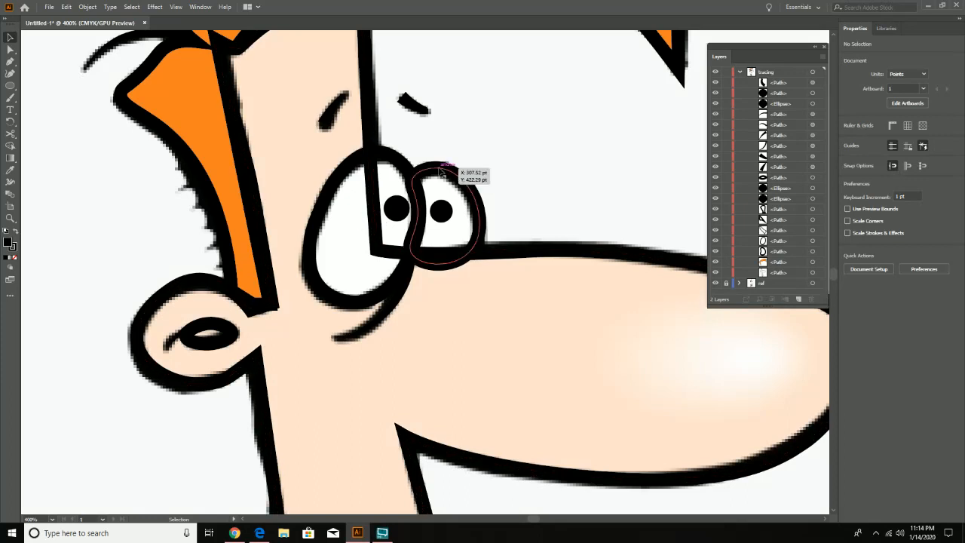
{"action": "left_click", "coordinate": [394, 155], "text": "shift"}
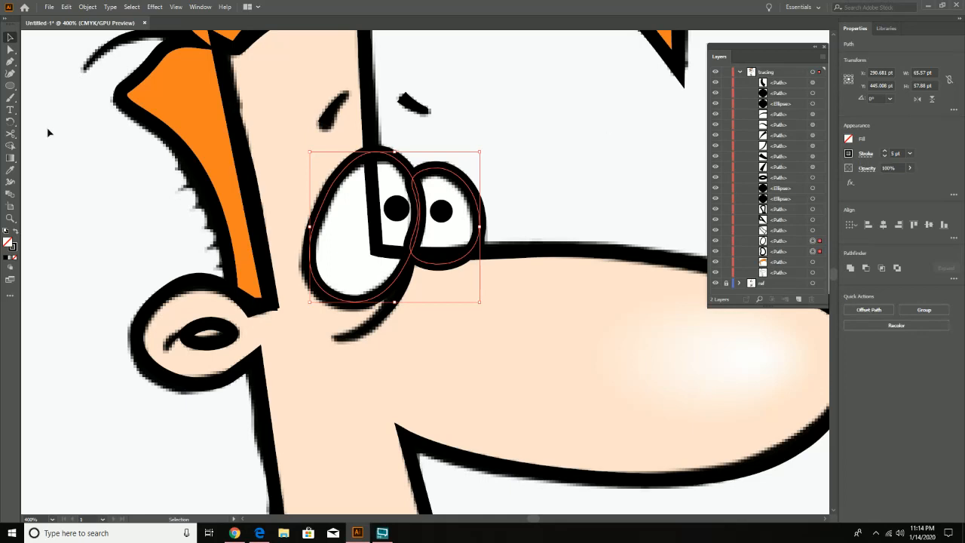
{"action": "double_click", "coordinate": [8, 243]}
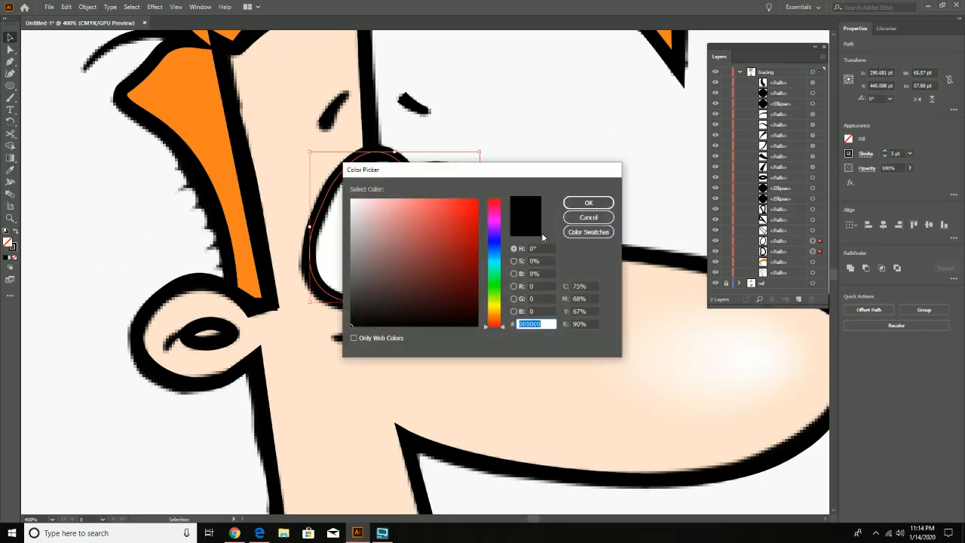
{"action": "left_click", "coordinate": [588, 217]}
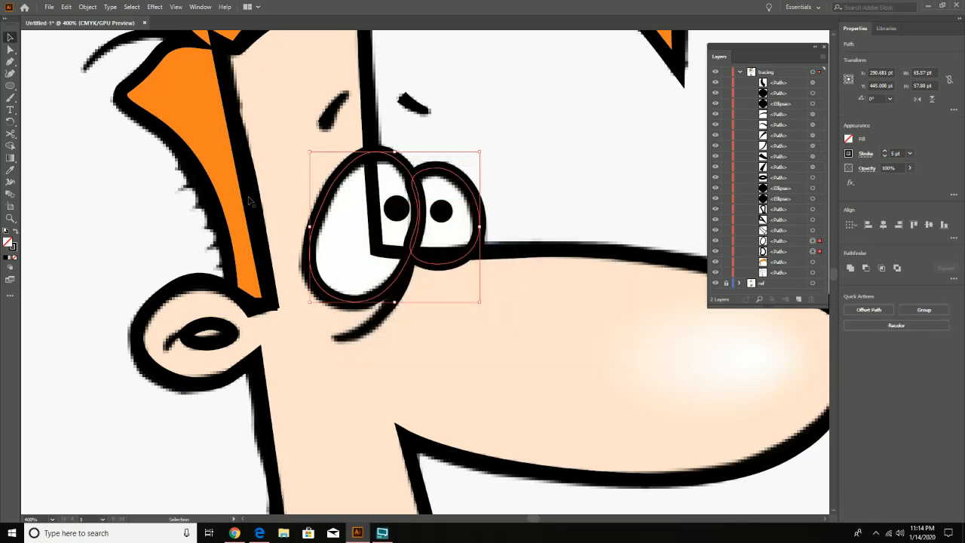
{"action": "left_click", "coordinate": [9, 175]}
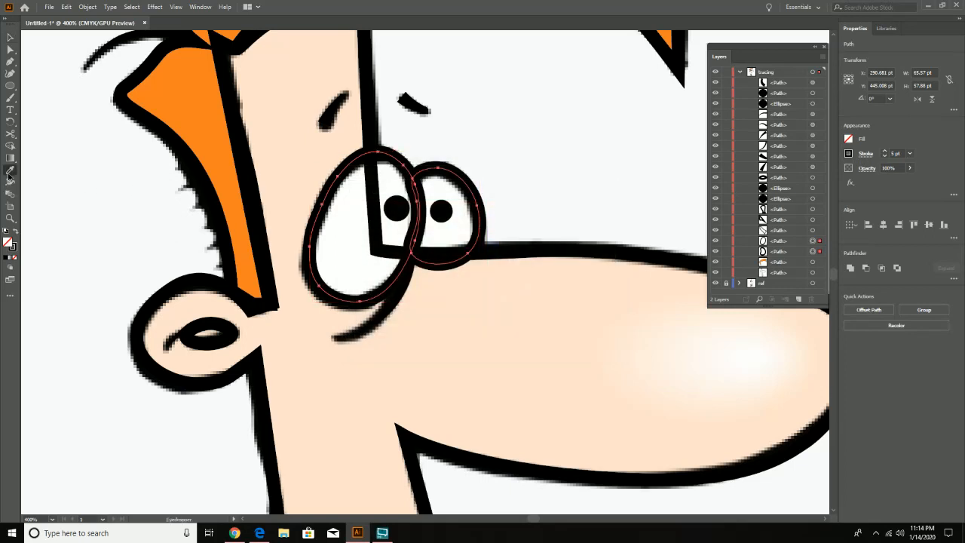
{"action": "left_click", "coordinate": [348, 225]}
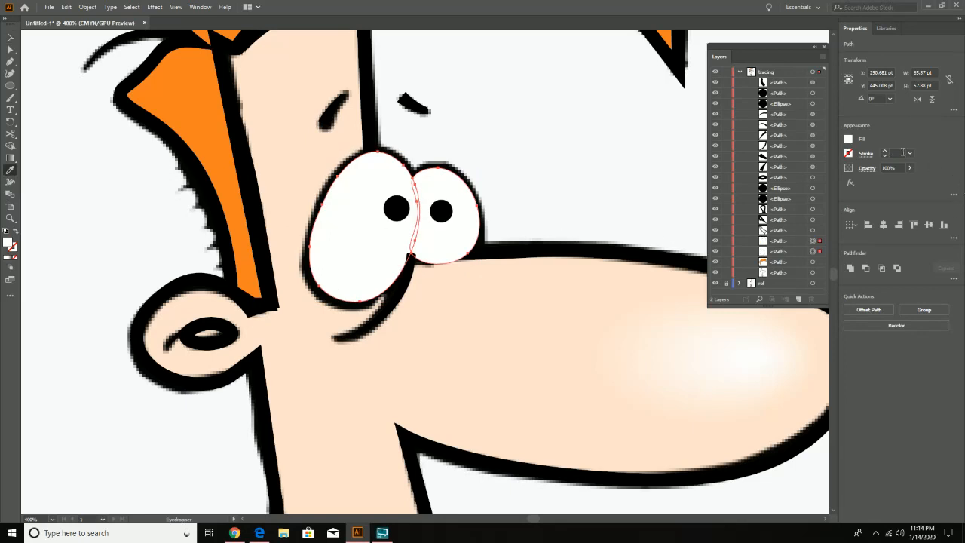
- Give both eye shapes a black stroke with a weight of 5 pt
{"action": "left_click", "coordinate": [847, 154]}
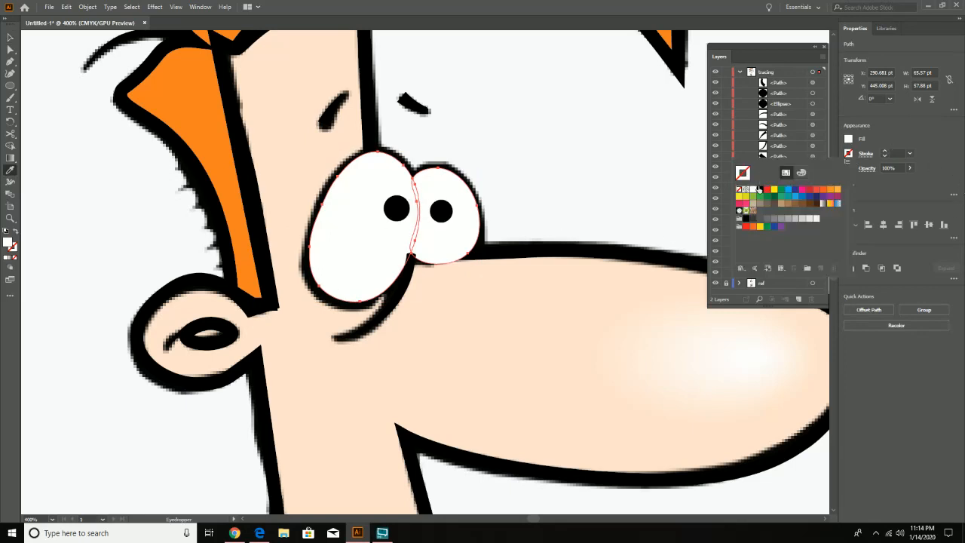
{"action": "left_click", "coordinate": [758, 189]}
{"action": "left_click", "coordinate": [886, 150]}
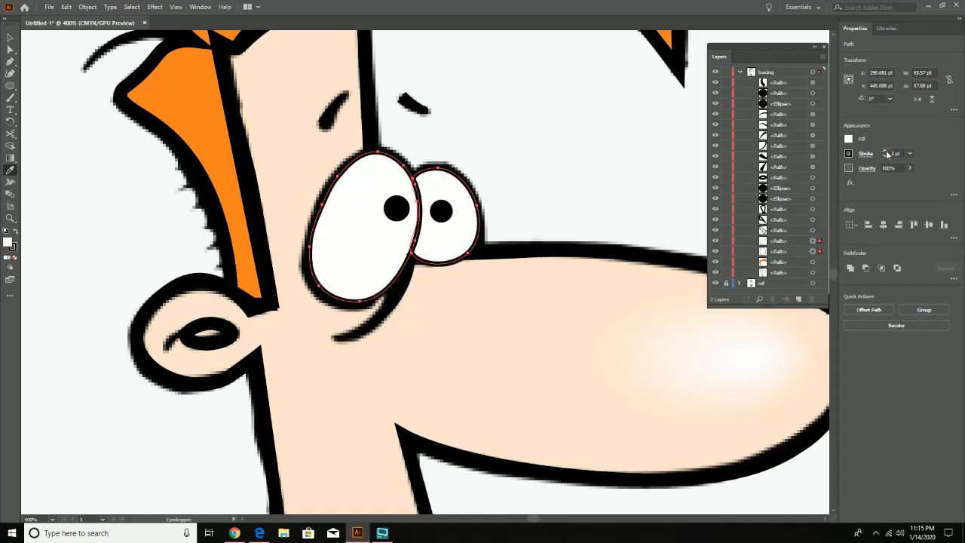
{"action": "left_click", "coordinate": [885, 151]}
{"action": "left_click", "coordinate": [885, 150]}
{"action": "left_click", "coordinate": [885, 151]}
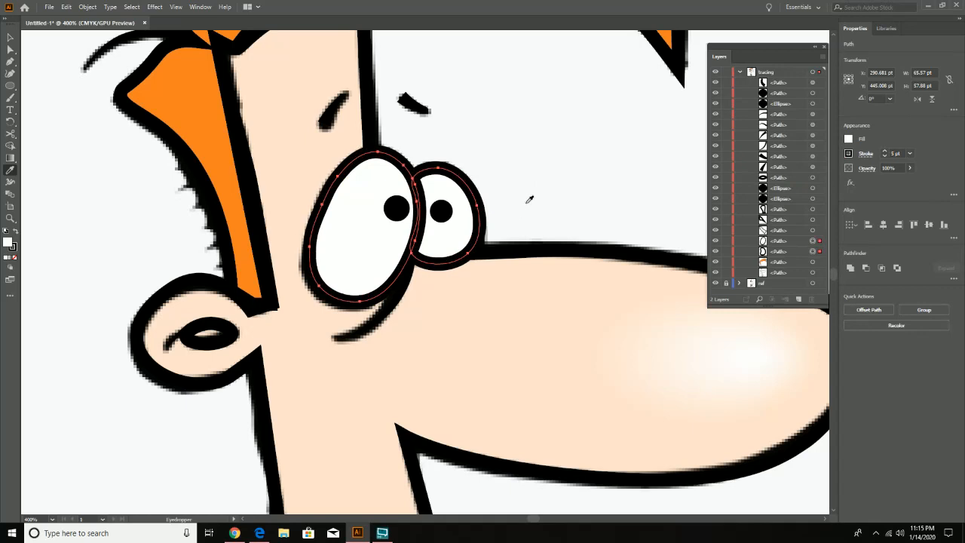
- Select the face outline, dismiss the Norton notification and fill the face with the skin tone sampled from the reference with the Eyedropper
{"action": "left_click", "coordinate": [10, 37]}
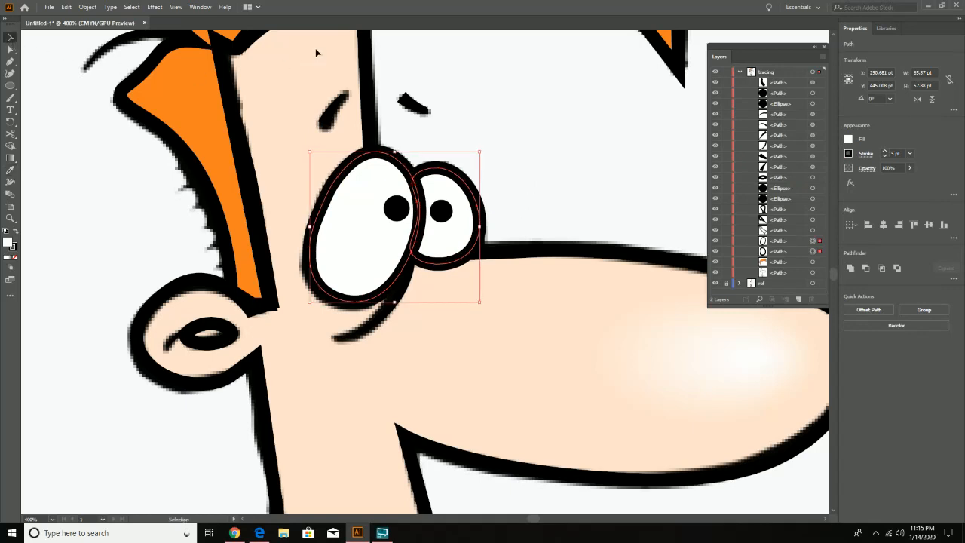
{"action": "left_click", "coordinate": [362, 55]}
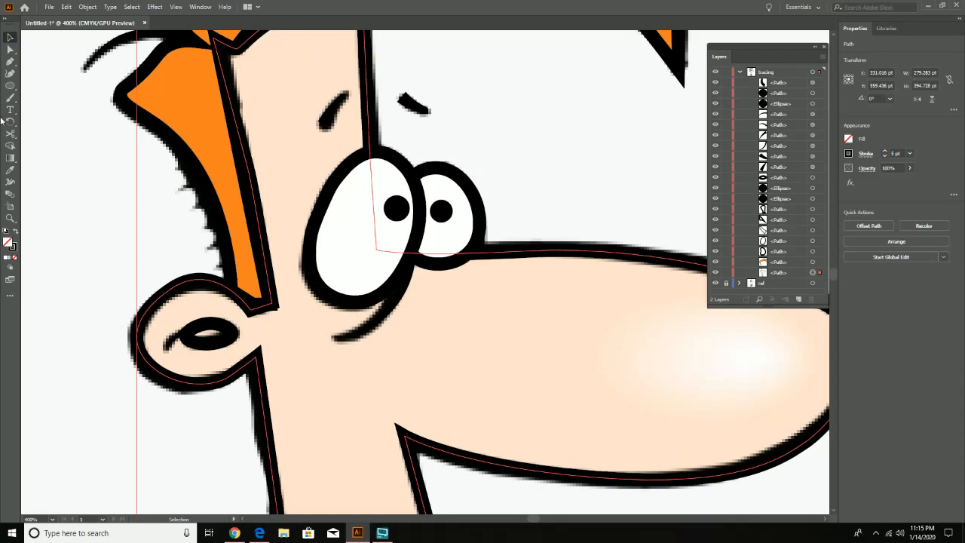
{"action": "left_click", "coordinate": [10, 170]}
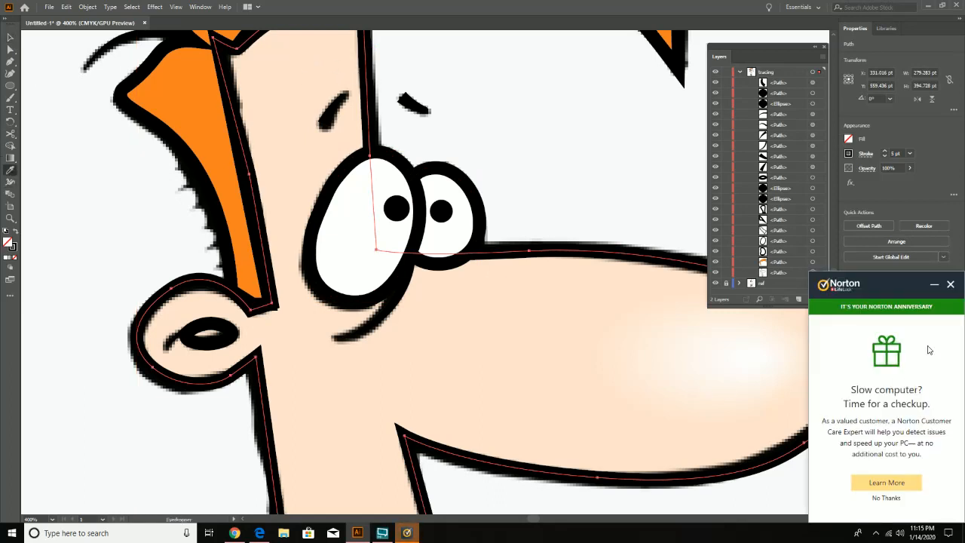
{"action": "left_click", "coordinate": [950, 284]}
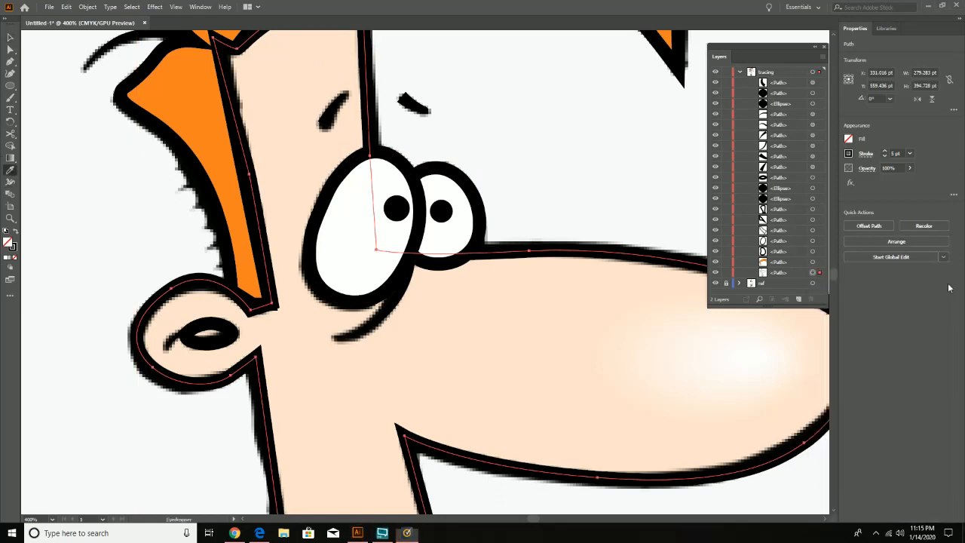
{"action": "left_click", "coordinate": [292, 187]}
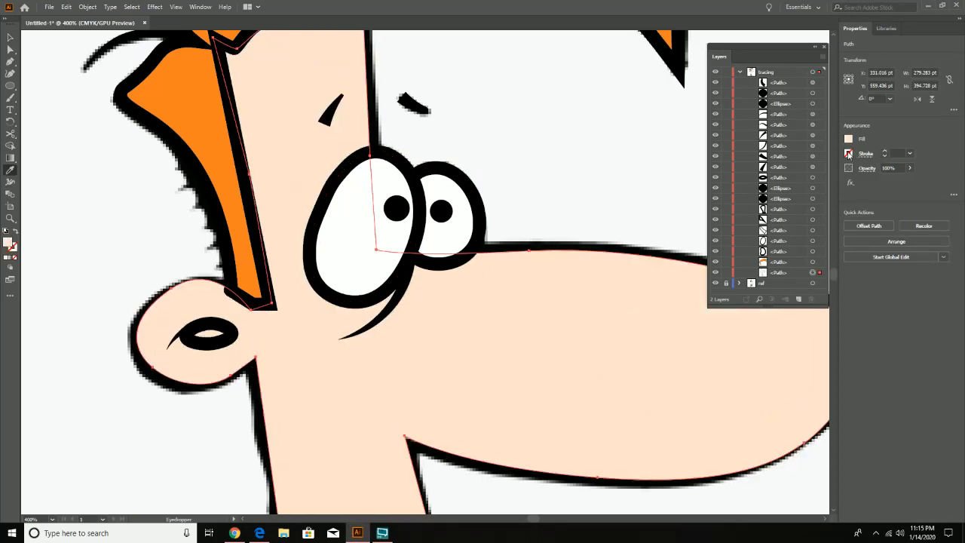
- Give the skin-coloured face shape a black stroke with a weight of 5 pt
{"action": "left_click", "coordinate": [848, 154]}
{"action": "left_click", "coordinate": [759, 189]}
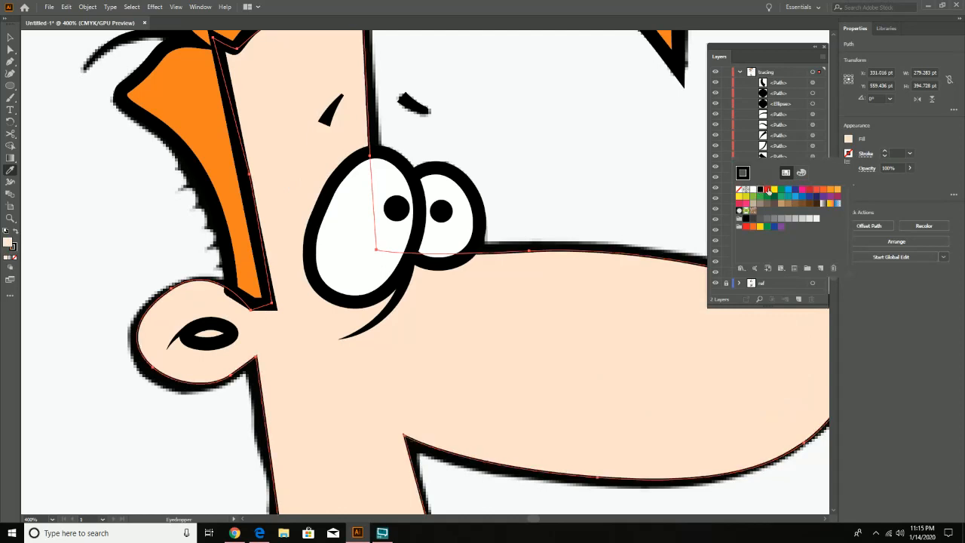
{"action": "left_click", "coordinate": [884, 151]}
{"action": "left_click", "coordinate": [885, 151]}
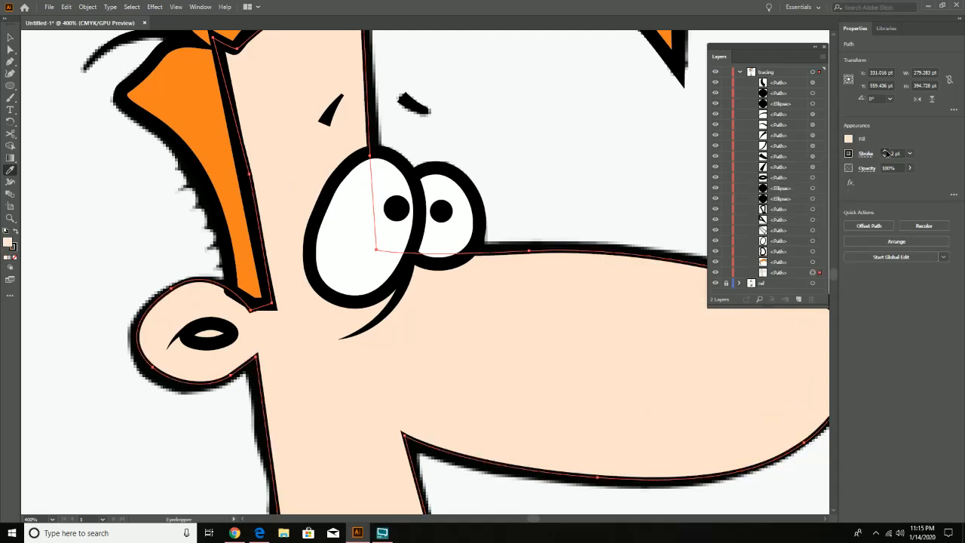
{"action": "left_click", "coordinate": [884, 151]}
{"action": "left_click", "coordinate": [886, 153]}
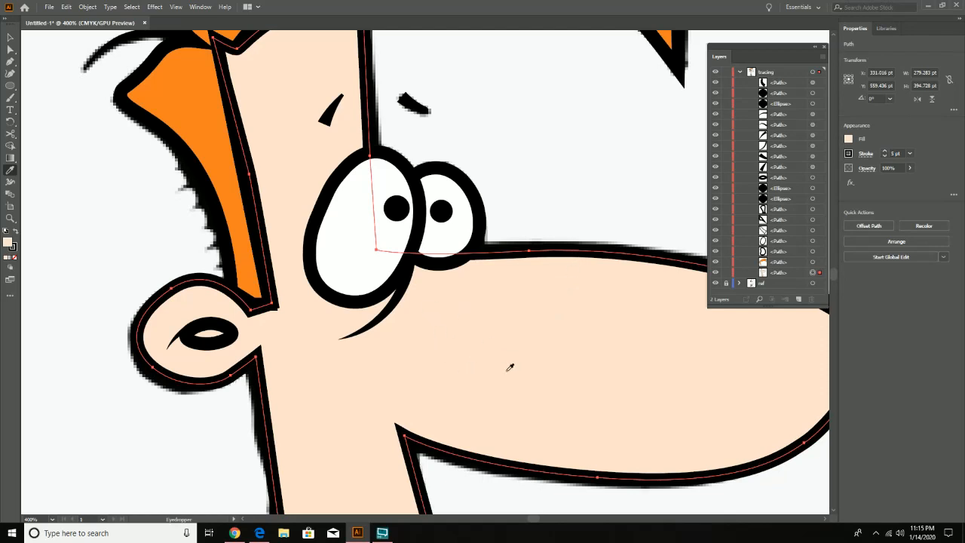
- Select the large shirt collar flap below the neck and fill it with the cream sampled from the reference with the Eyedropper
{"action": "left_click_drag", "start_coordinate": [460, 387], "coordinate": [431, 165]}
{"action": "left_click_drag", "start_coordinate": [409, 391], "coordinate": [414, 259]}
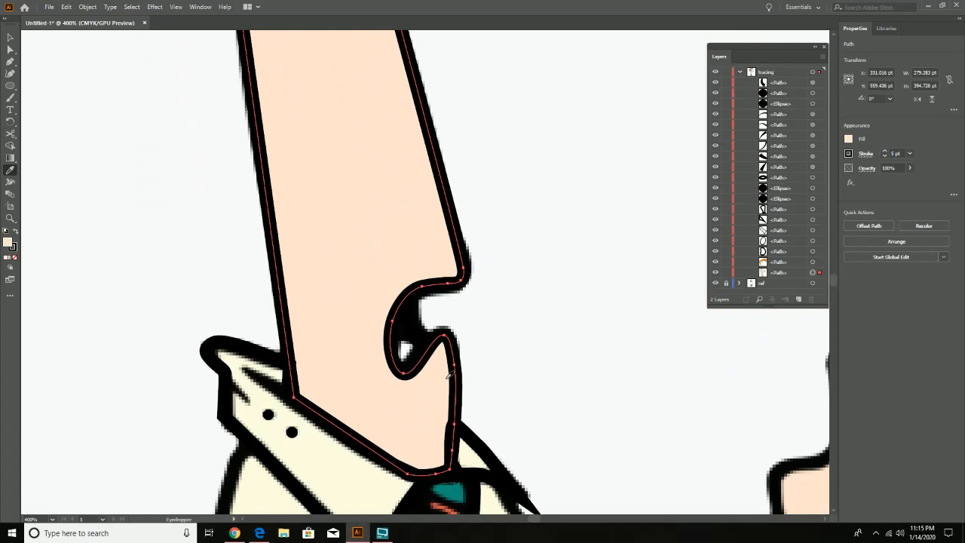
{"action": "left_click_drag", "start_coordinate": [414, 416], "coordinate": [462, 311]}
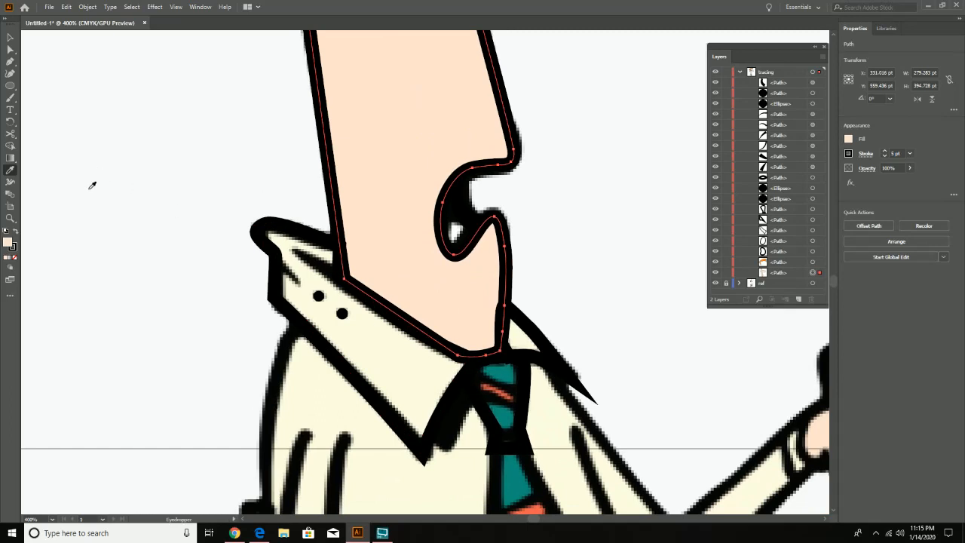
{"action": "left_click", "coordinate": [10, 37]}
{"action": "left_click", "coordinate": [256, 232]}
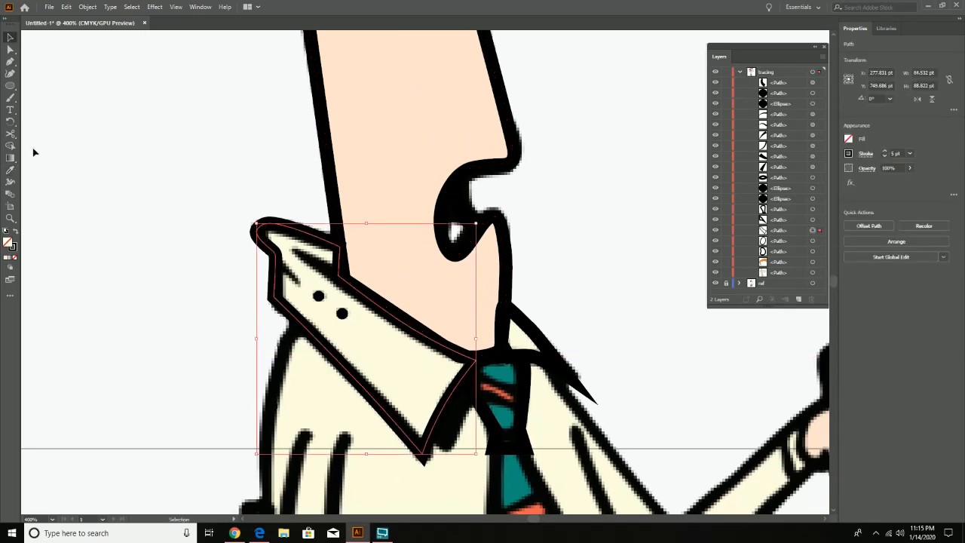
{"action": "left_click", "coordinate": [10, 169]}
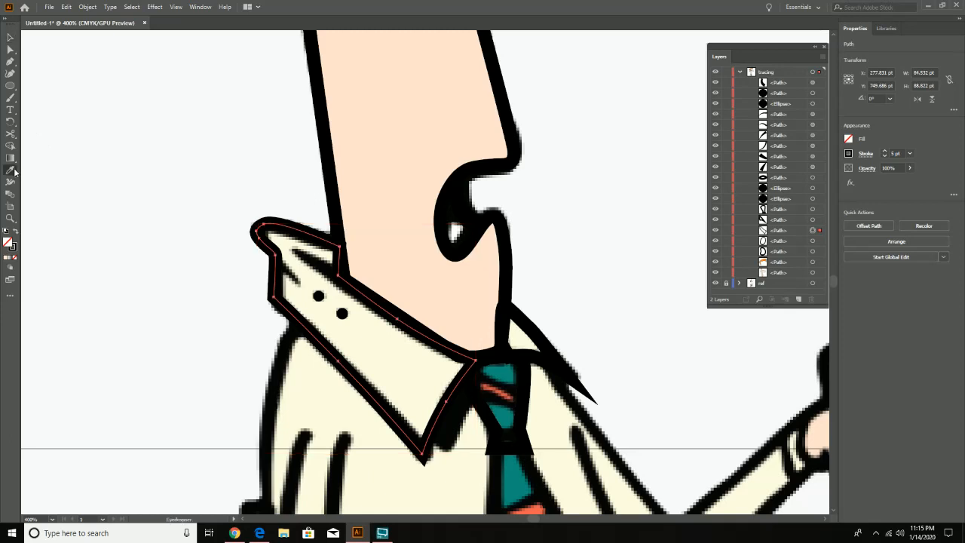
{"action": "left_click", "coordinate": [388, 340]}
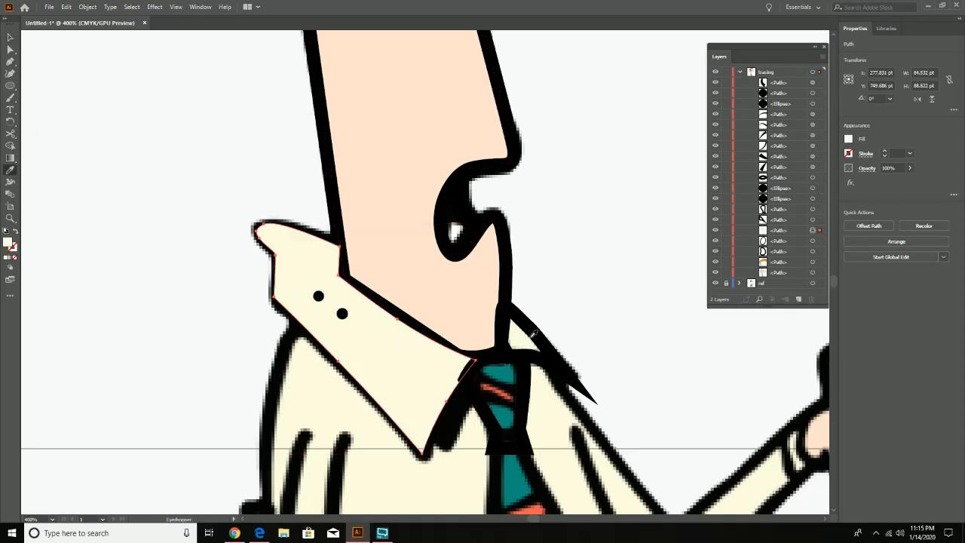
- Select the small collar flap on the other side of the neck and fill it with the reference's sampled cream
{"action": "left_click", "coordinate": [10, 37]}
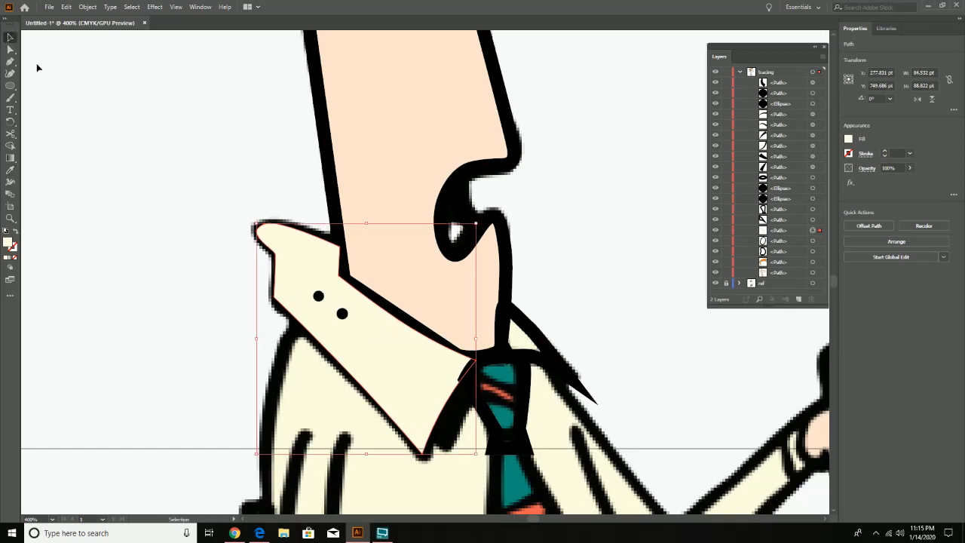
{"action": "key", "text": "ctrl+alt+bracketright"}
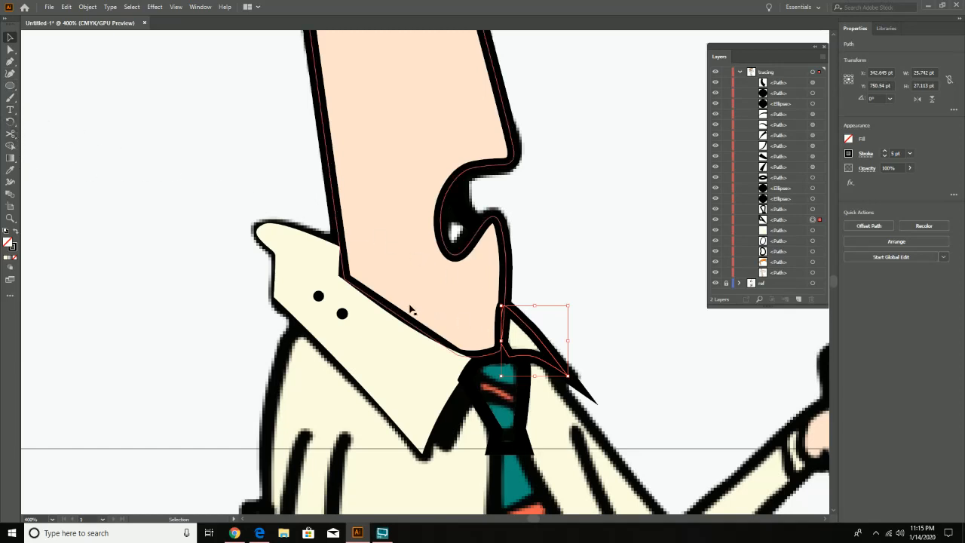
{"action": "left_click", "coordinate": [10, 169]}
{"action": "left_click", "coordinate": [519, 339]}
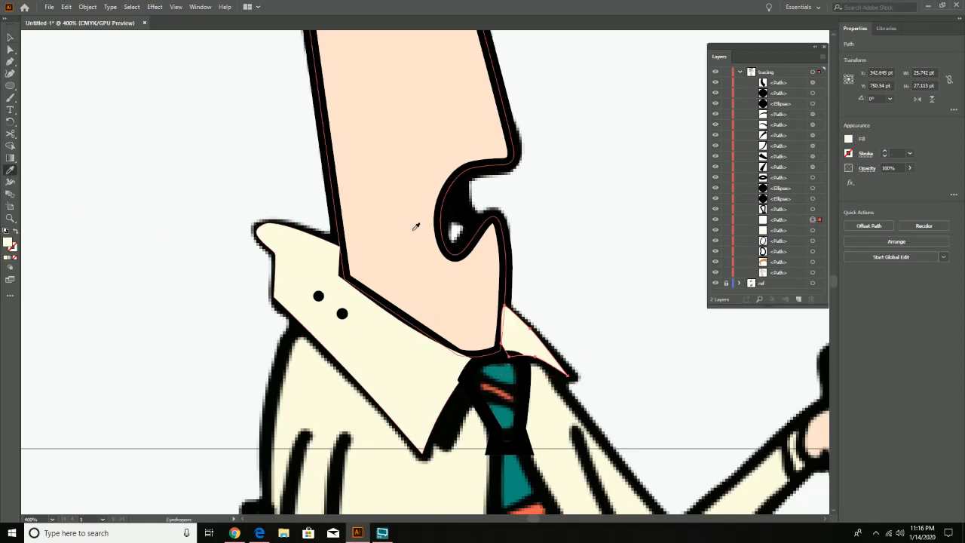
- Select both cream collar flaps, give them a black stroke with a weight of 5 pt, and deselect them
{"action": "left_click", "coordinate": [13, 40]}
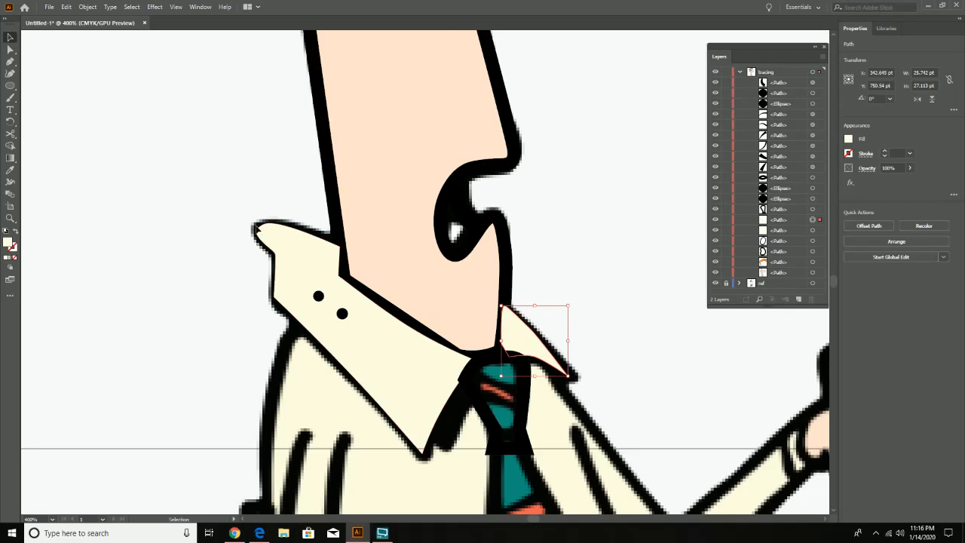
{"action": "left_click", "coordinate": [261, 229]}
{"action": "left_click", "coordinate": [258, 224]}
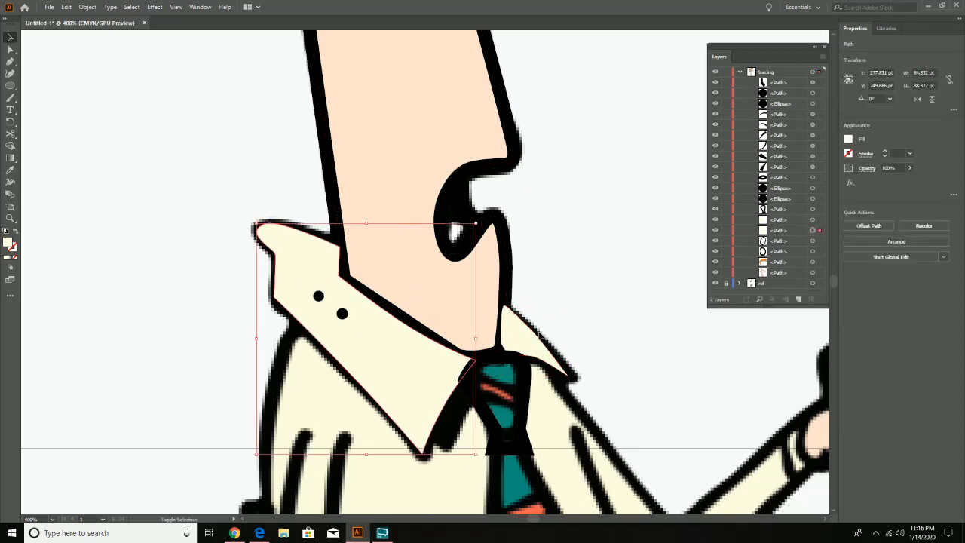
{"action": "left_click", "coordinate": [578, 386], "text": "shift"}
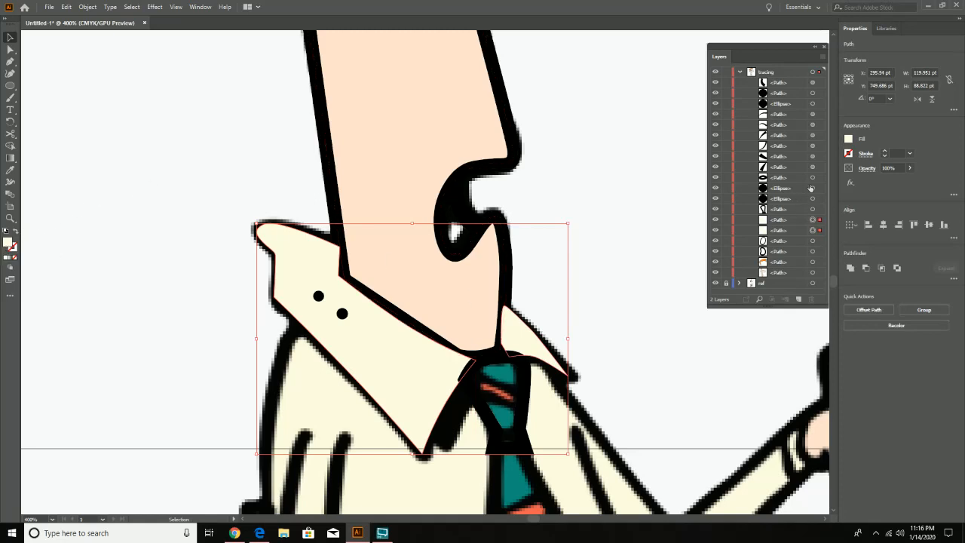
{"action": "left_click", "coordinate": [848, 154]}
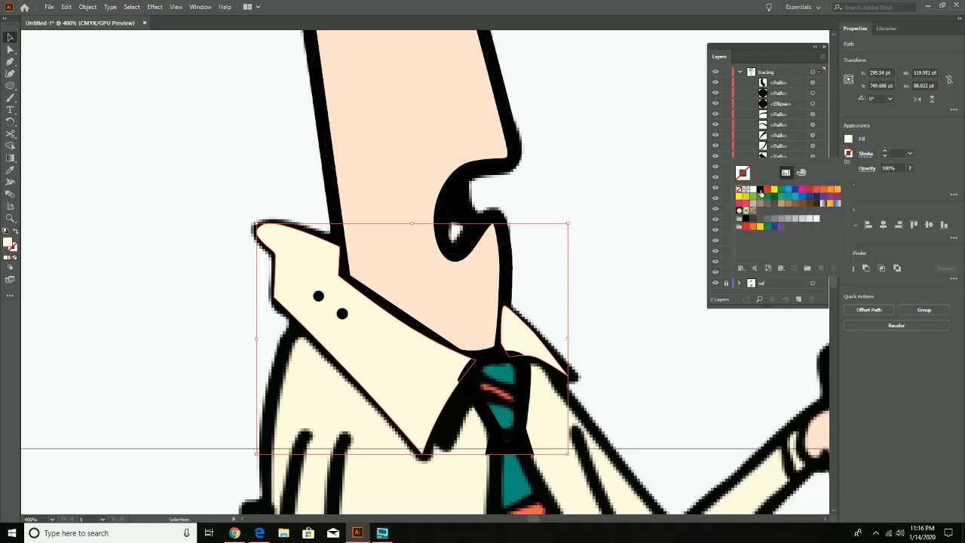
{"action": "left_click", "coordinate": [760, 189]}
{"action": "left_click", "coordinate": [885, 151]}
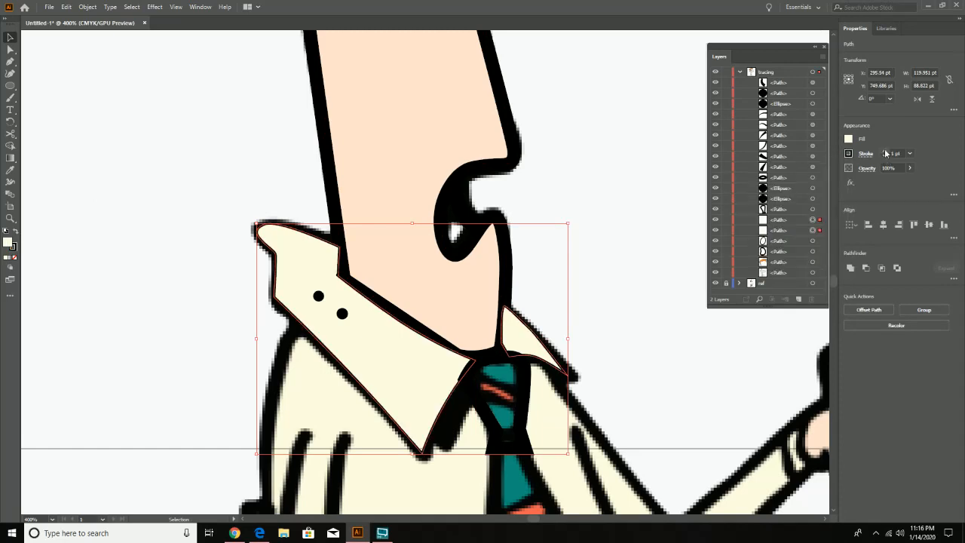
{"action": "left_click", "coordinate": [885, 150]}
{"action": "left_click", "coordinate": [886, 151]}
{"action": "left_click", "coordinate": [885, 151]}
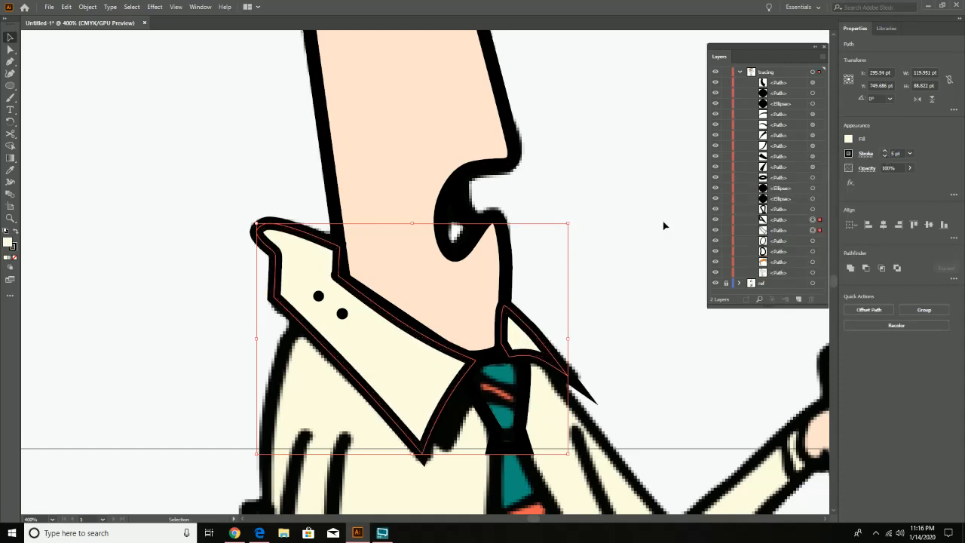
{"action": "left_click", "coordinate": [636, 240]}
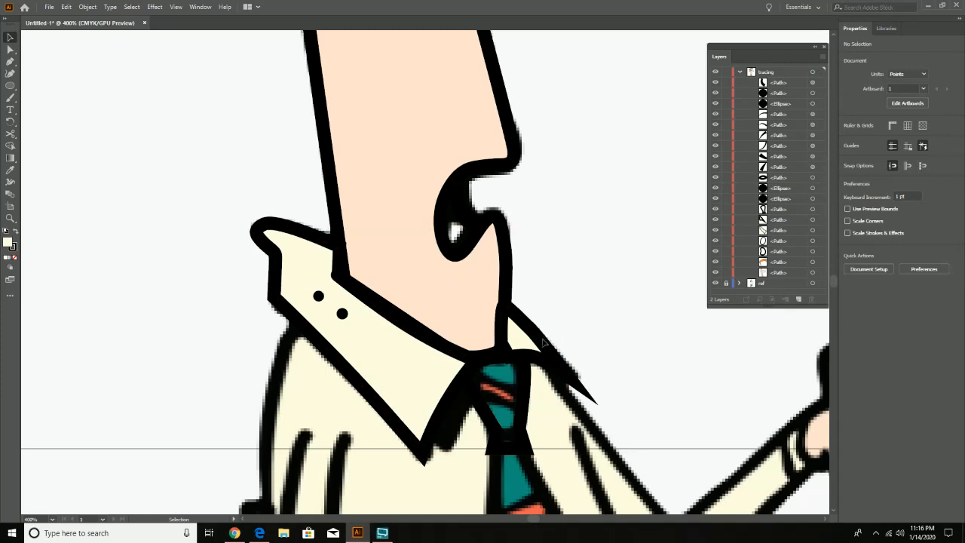
- Select the traced tie knot and fill it with the teal sampled from the reference with the Eyedropper
{"action": "left_click", "coordinate": [519, 411]}
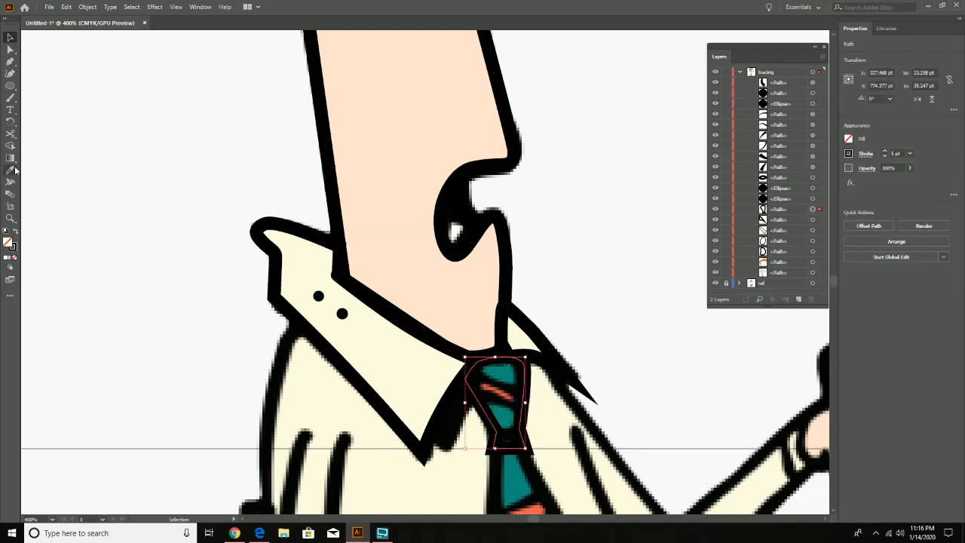
{"action": "left_click", "coordinate": [12, 172]}
{"action": "left_click", "coordinate": [509, 376]}
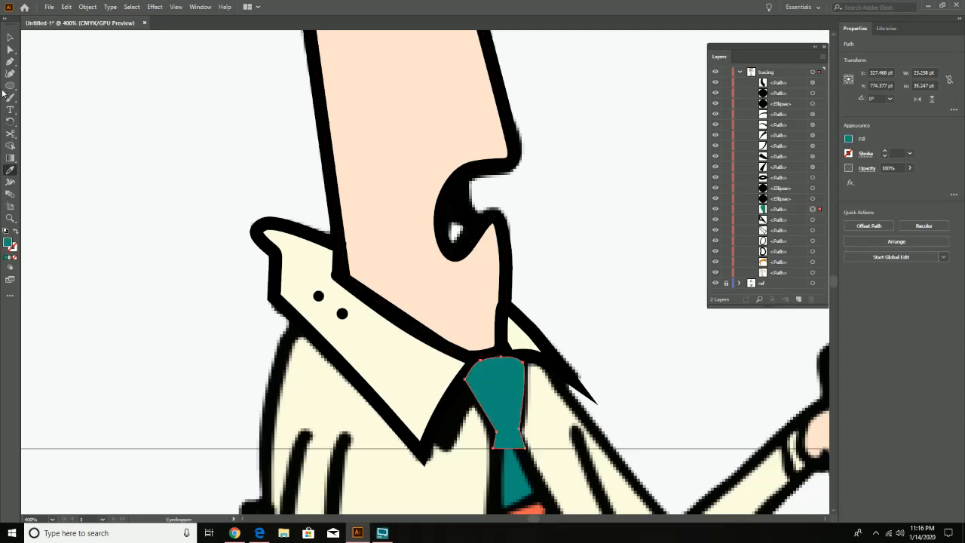
- Give the teal tie knot a black stroke with a weight of 5 pt
{"action": "left_click", "coordinate": [848, 154]}
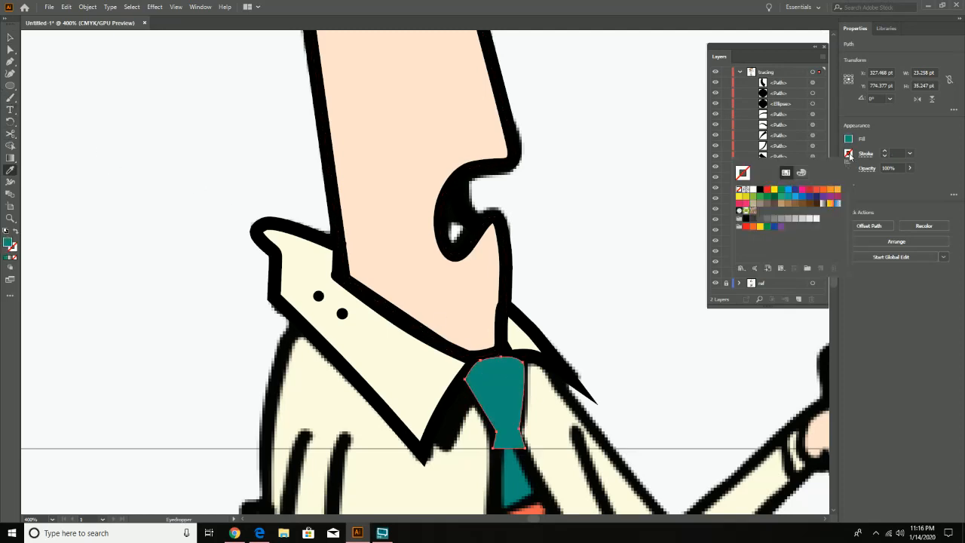
{"action": "left_click", "coordinate": [762, 190]}
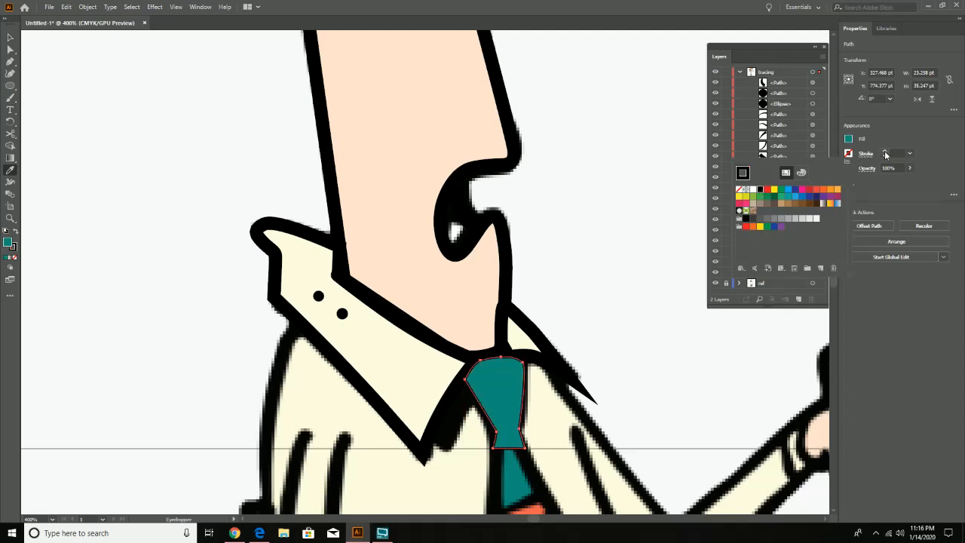
{"action": "left_click", "coordinate": [885, 151]}
{"action": "left_click", "coordinate": [885, 151]}
{"action": "left_click", "coordinate": [885, 152]}
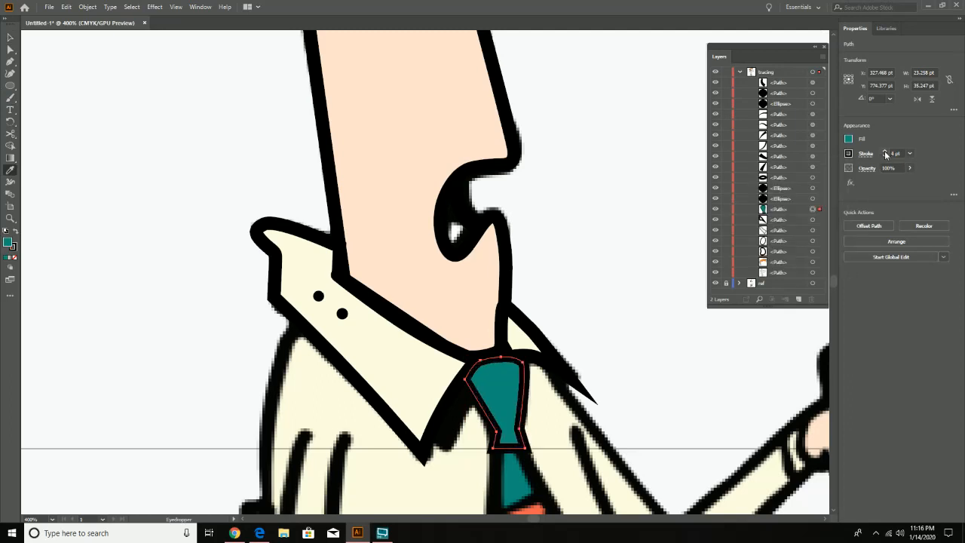
{"action": "left_click", "coordinate": [886, 152]}
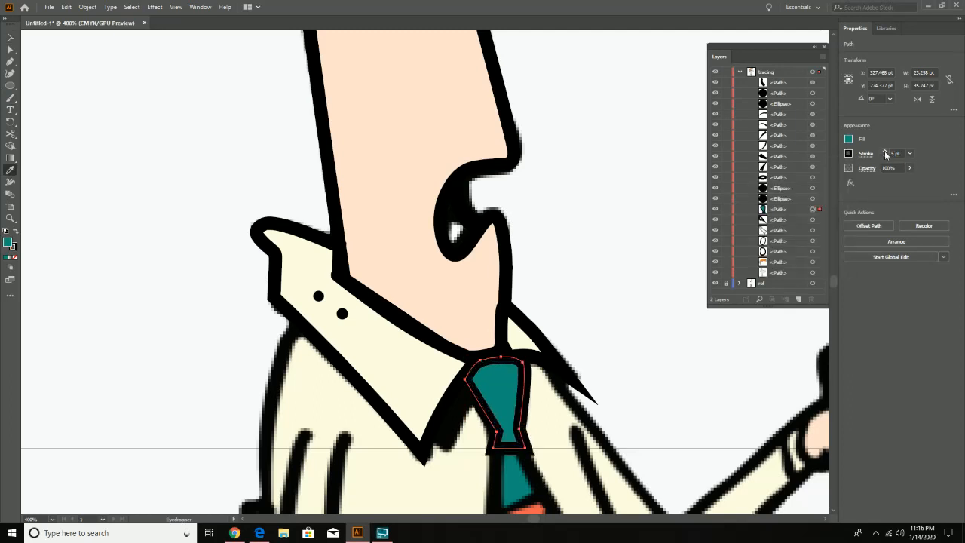
- Draw a nearly horizontal line about 22 pt wide across the narrow lower part of the tie knot with the Curvature tool
{"action": "left_click", "coordinate": [10, 88]}
{"action": "left_click", "coordinate": [10, 74]}
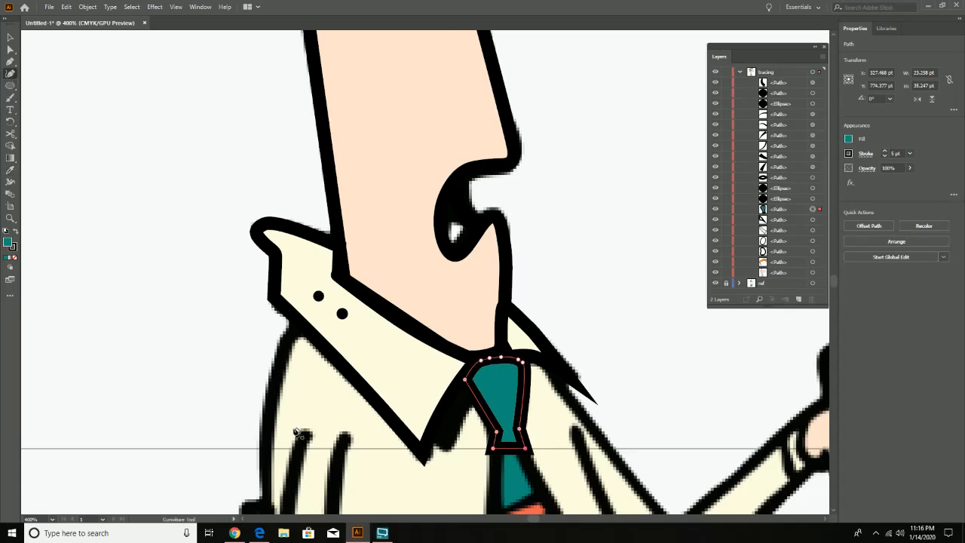
{"action": "left_click", "coordinate": [477, 434]}
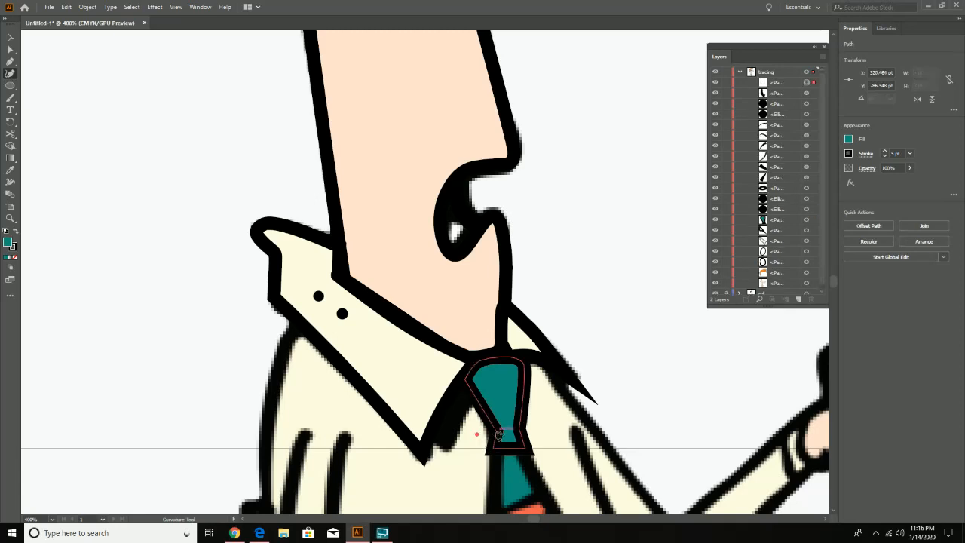
{"action": "left_click", "coordinate": [533, 434]}
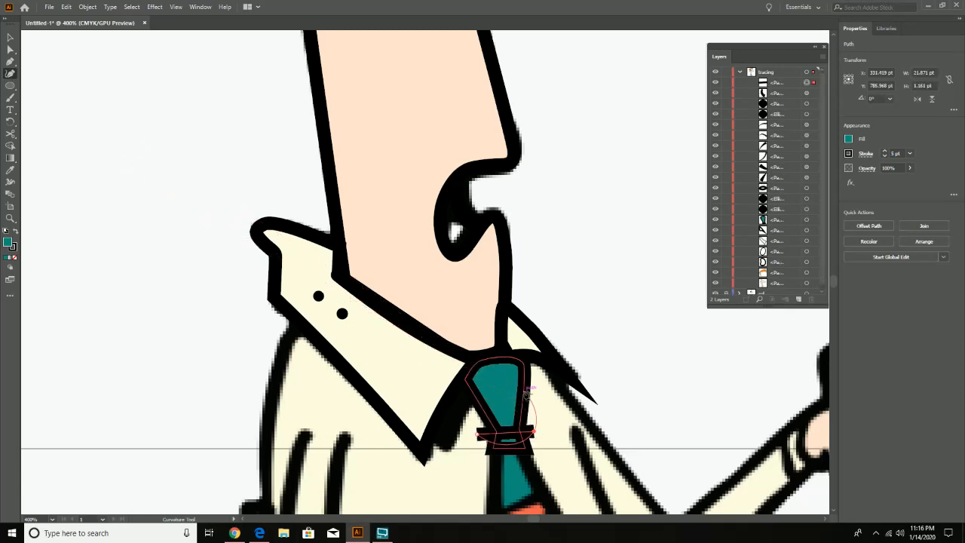
{"action": "key", "text": "v"}
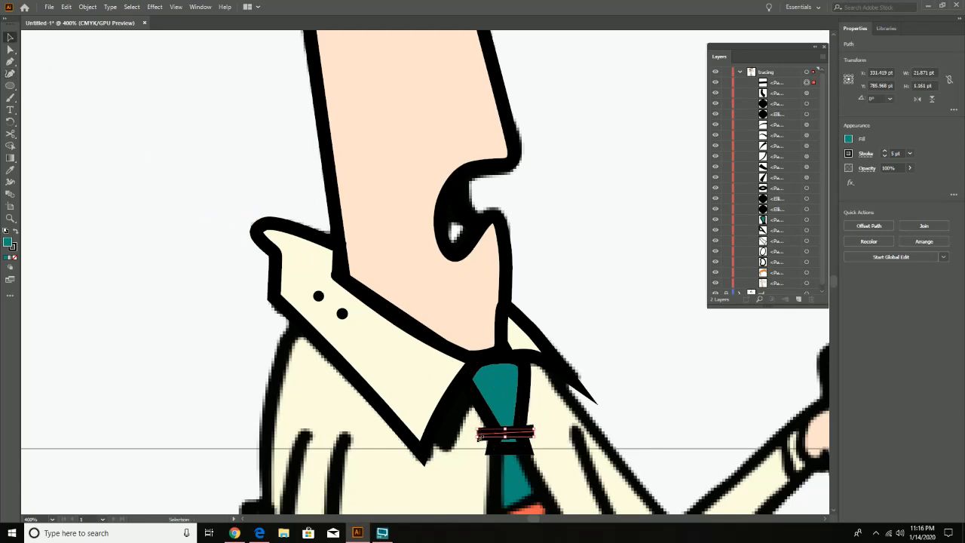
- Shorten the tie knot's cross line to about 9 pt wide between the knot's edges and bow its middle slightly upward
{"action": "left_click", "coordinate": [11, 73]}
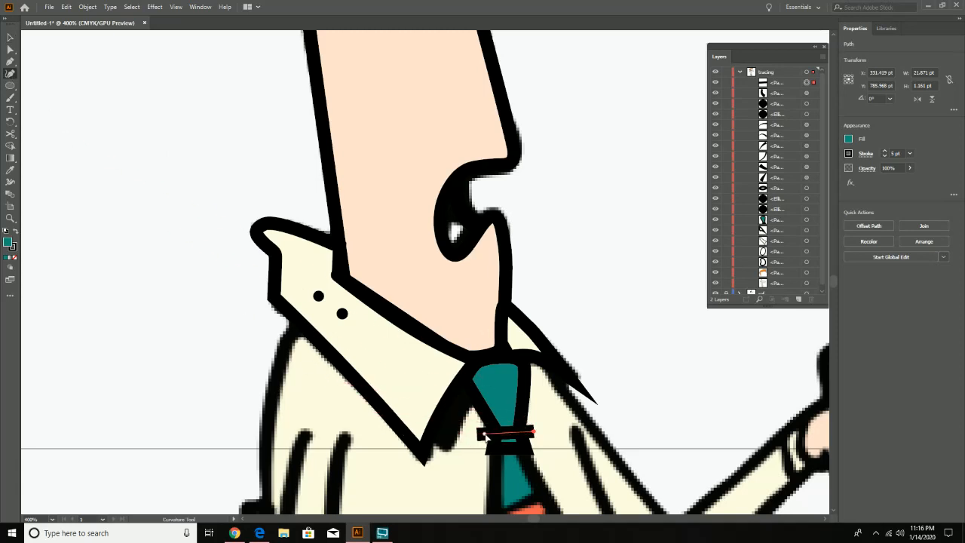
{"action": "left_click", "coordinate": [496, 432]}
{"action": "left_click_drag", "start_coordinate": [526, 431], "coordinate": [508, 429]}
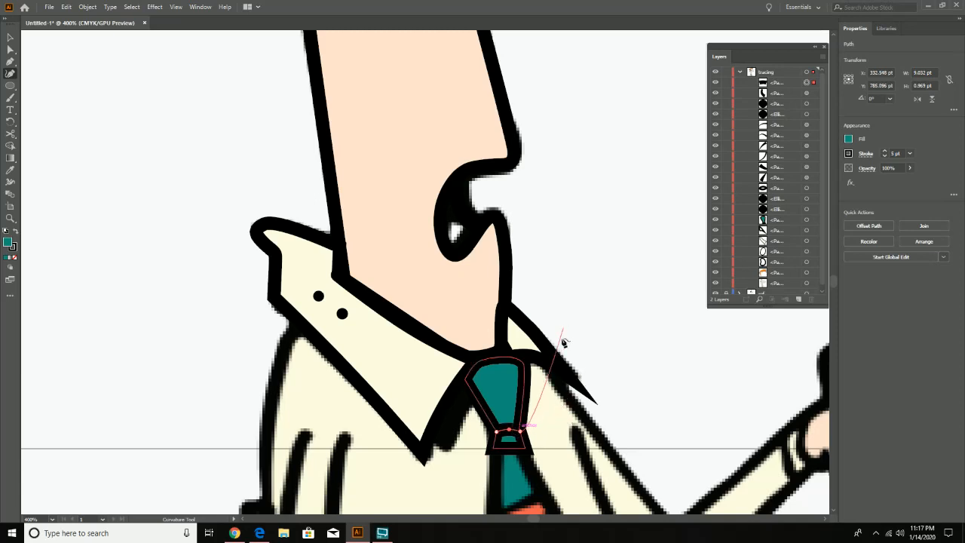
- Zoom out to 100%, collapse the tracing layer, hide the ref layer and deselect everything on the artboard
{"action": "key", "text": "ctrl+space"}
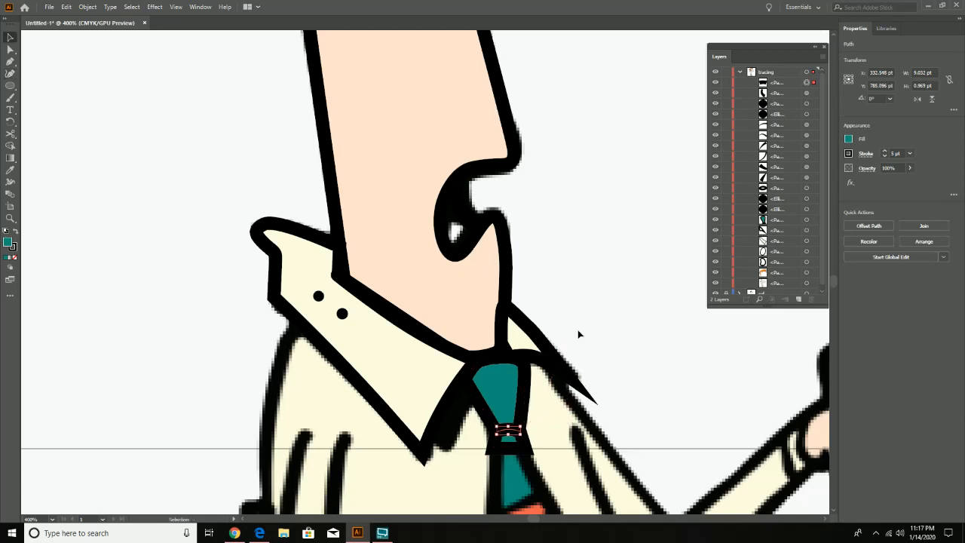
{"action": "left_click", "coordinate": [579, 263], "text": "alt"}
{"action": "left_click", "coordinate": [579, 263], "text": "alt"}
{"action": "left_click", "coordinate": [579, 263], "text": "alt"}
{"action": "left_click", "coordinate": [578, 263], "text": "alt"}
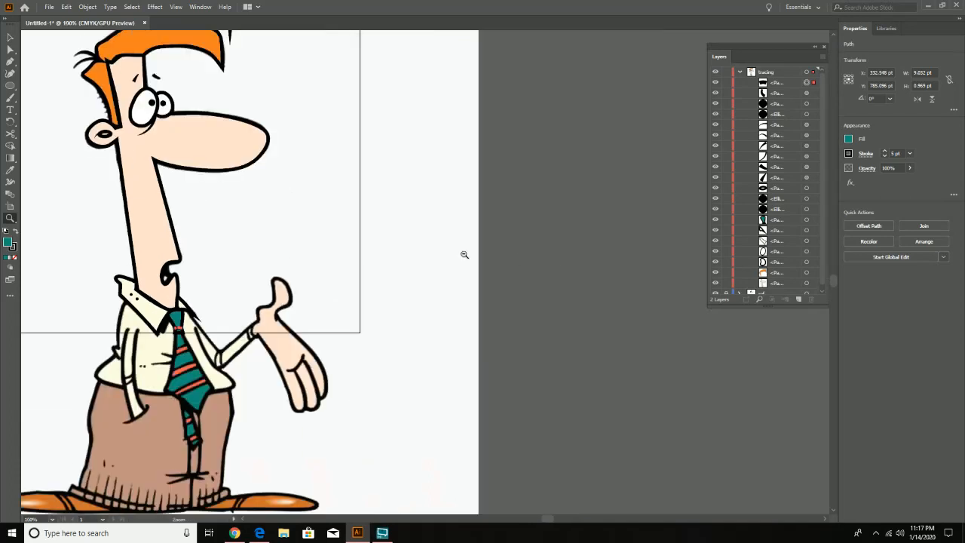
{"action": "key", "text": "space"}
{"action": "left_click_drag", "start_coordinate": [302, 196], "coordinate": [487, 311]}
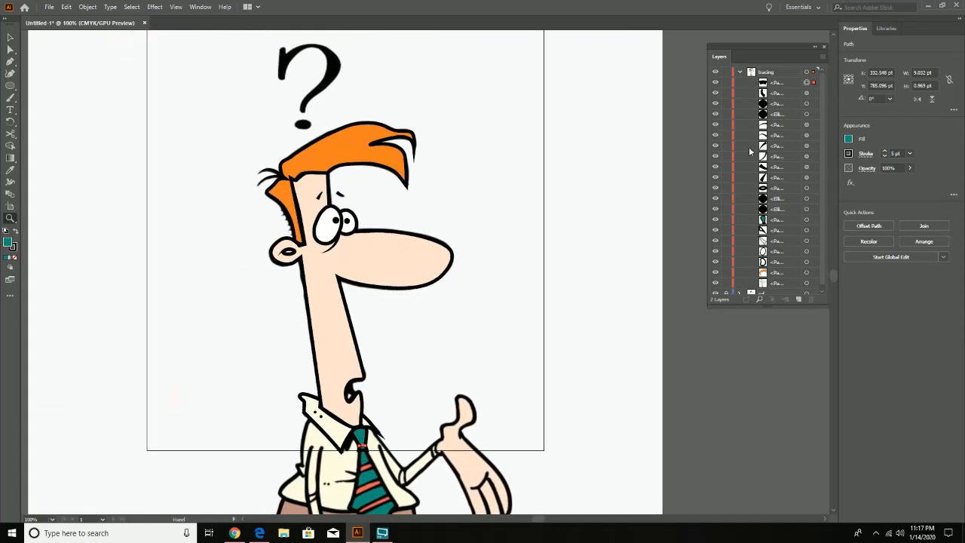
{"action": "left_click", "coordinate": [739, 72]}
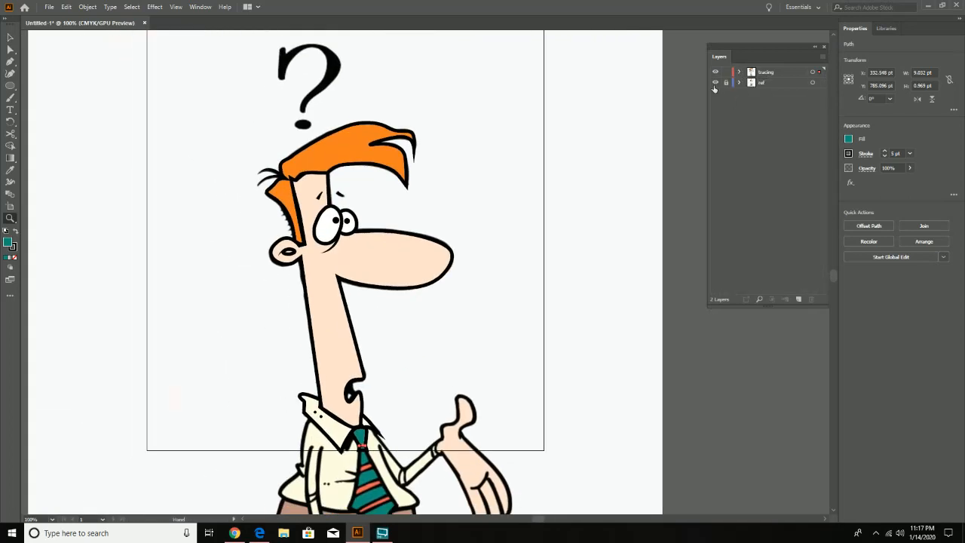
{"action": "left_click", "coordinate": [714, 84]}
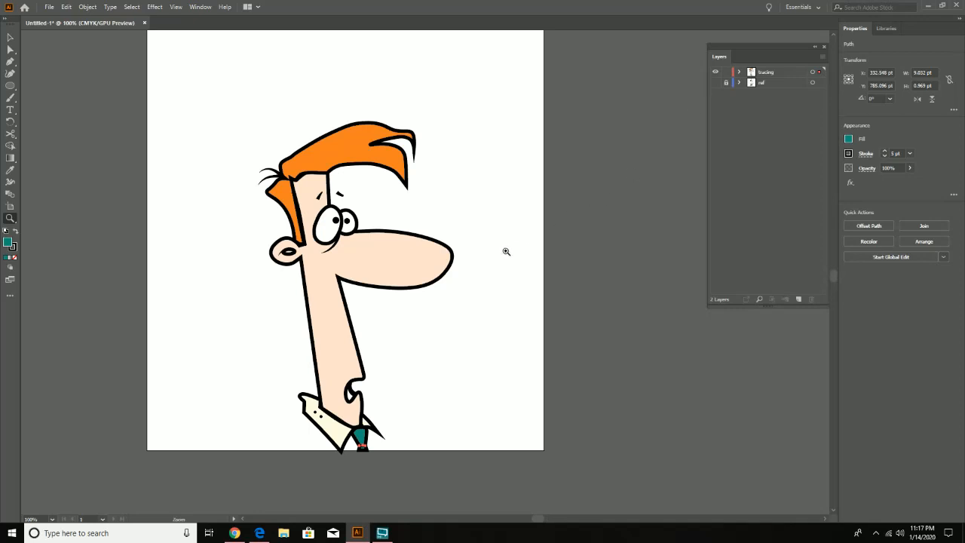
{"action": "left_click", "coordinate": [10, 38]}
{"action": "left_click", "coordinate": [180, 266]}
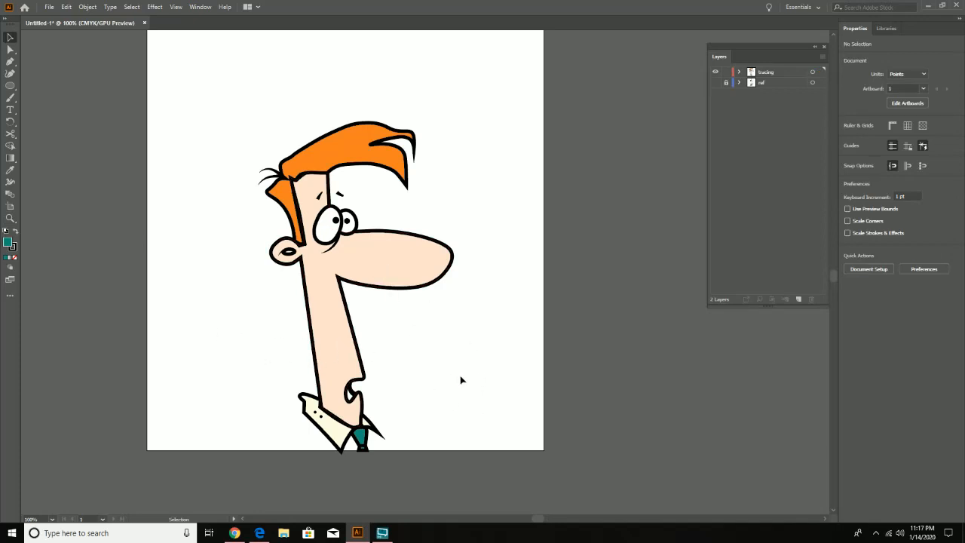
- Start saving the document under a new name, choosing the Demo folder on the Desktop and the file name sam
{"action": "left_click", "coordinate": [49, 7]}
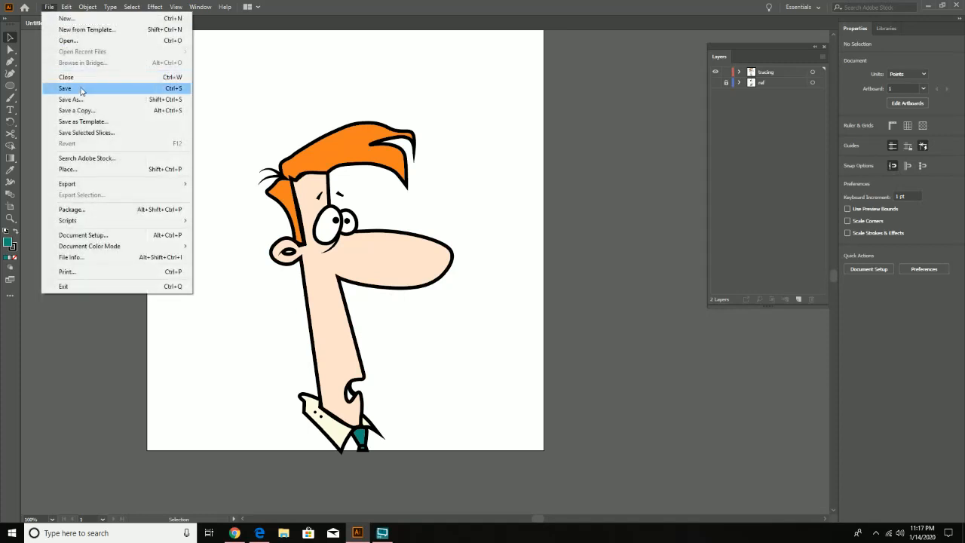
{"action": "left_click", "coordinate": [83, 99]}
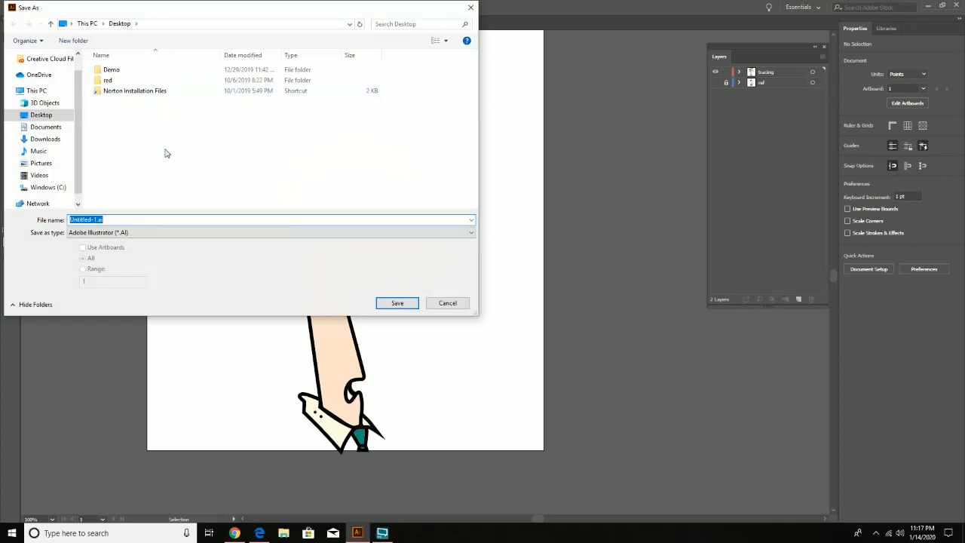
{"action": "double_click", "coordinate": [111, 70]}
{"action": "left_click", "coordinate": [116, 219]}
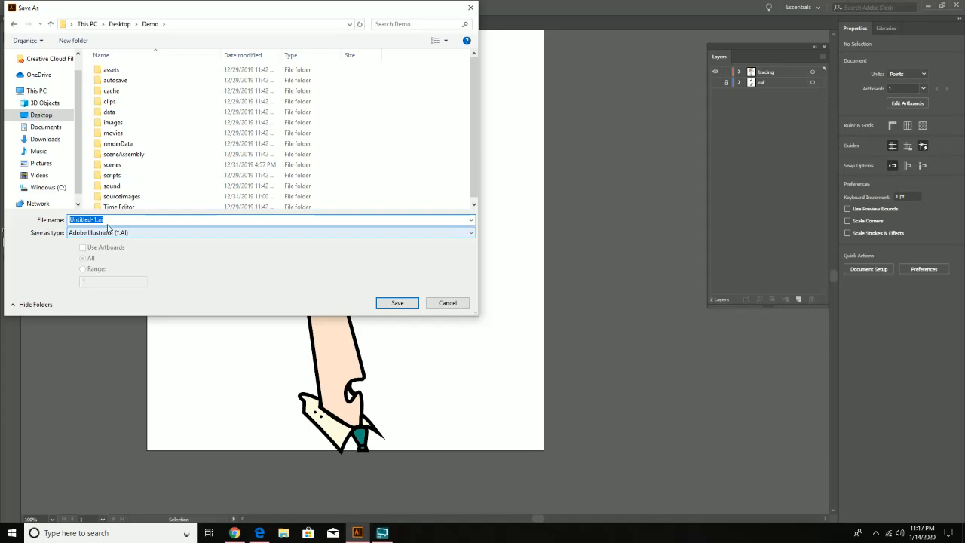
{"action": "type", "text": "s"}
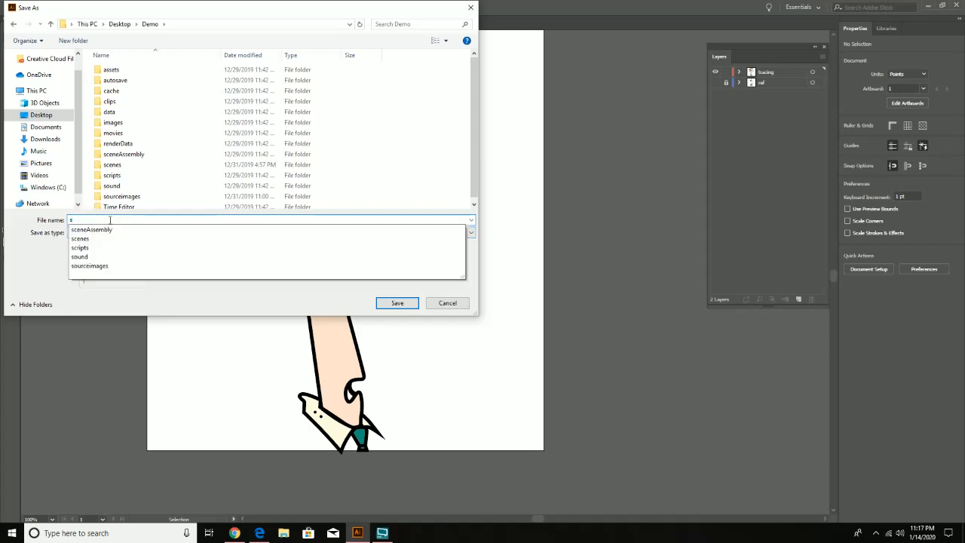
{"action": "type", "text": "am"}
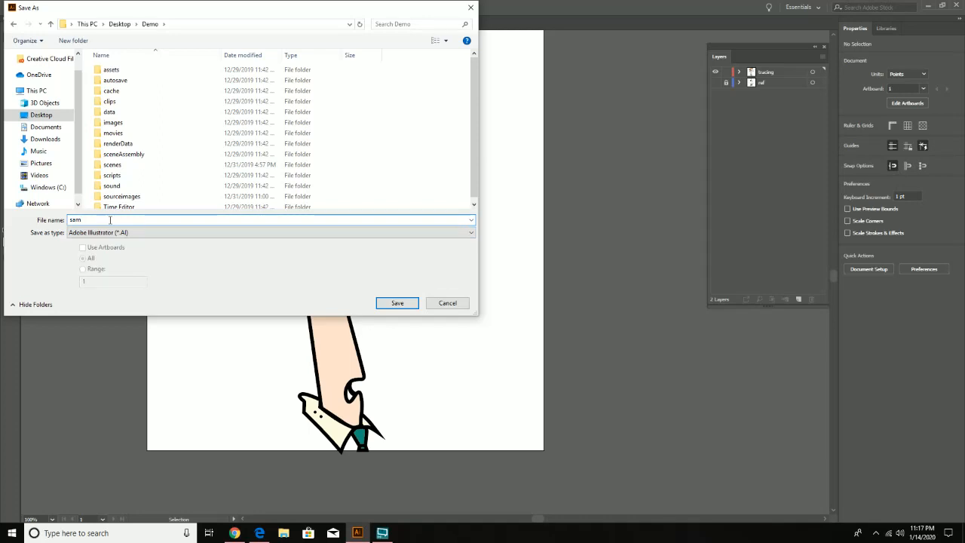
- Save the file in Adobe Illustrator (*.AI) format with the default Illustrator 2020 options
{"action": "left_click", "coordinate": [142, 233]}
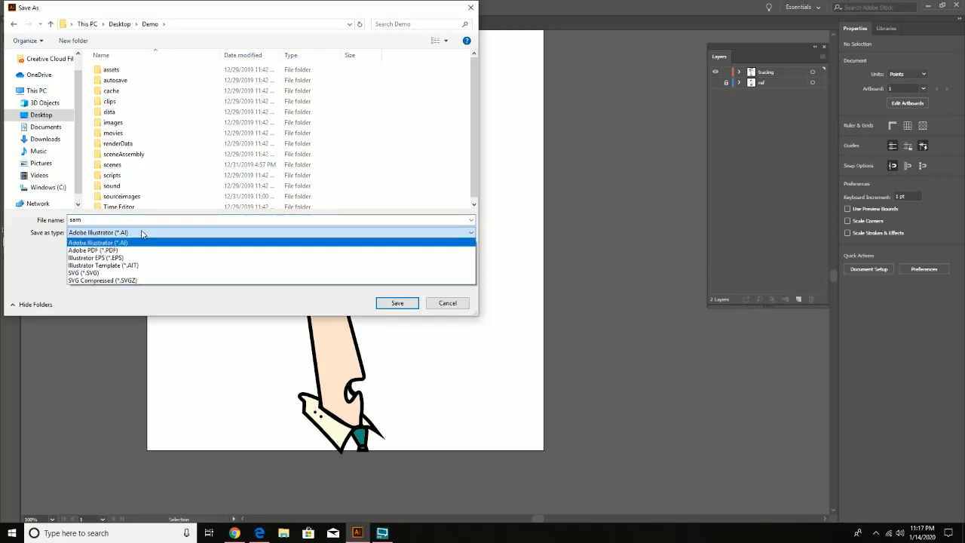
{"action": "left_click", "coordinate": [30, 250]}
{"action": "left_click", "coordinate": [107, 234]}
{"action": "left_click", "coordinate": [128, 243]}
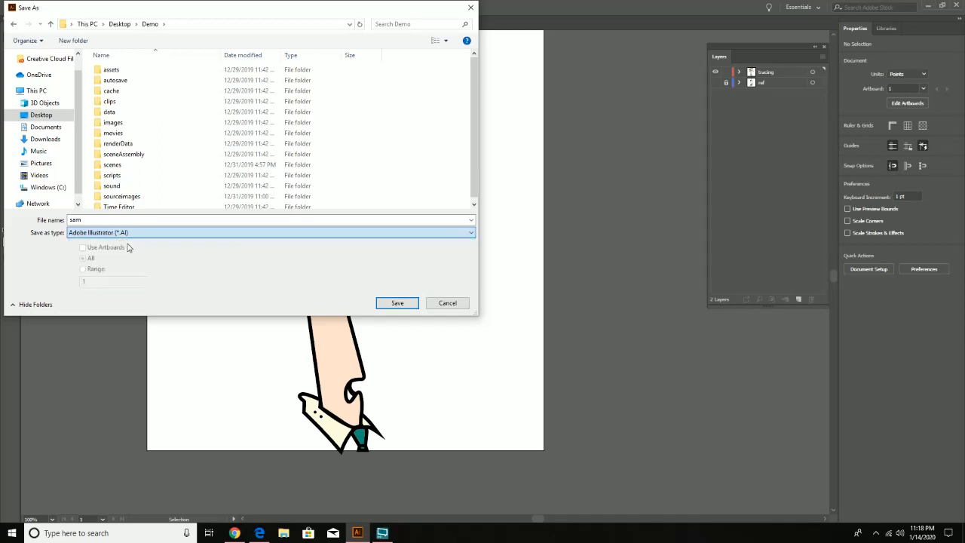
{"action": "left_click", "coordinate": [397, 302]}
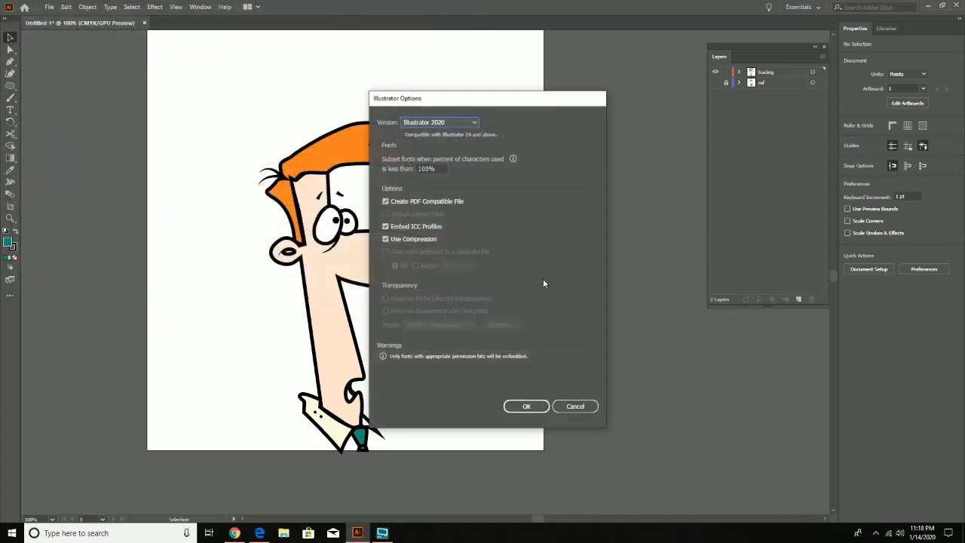
{"action": "left_click", "coordinate": [526, 407]}
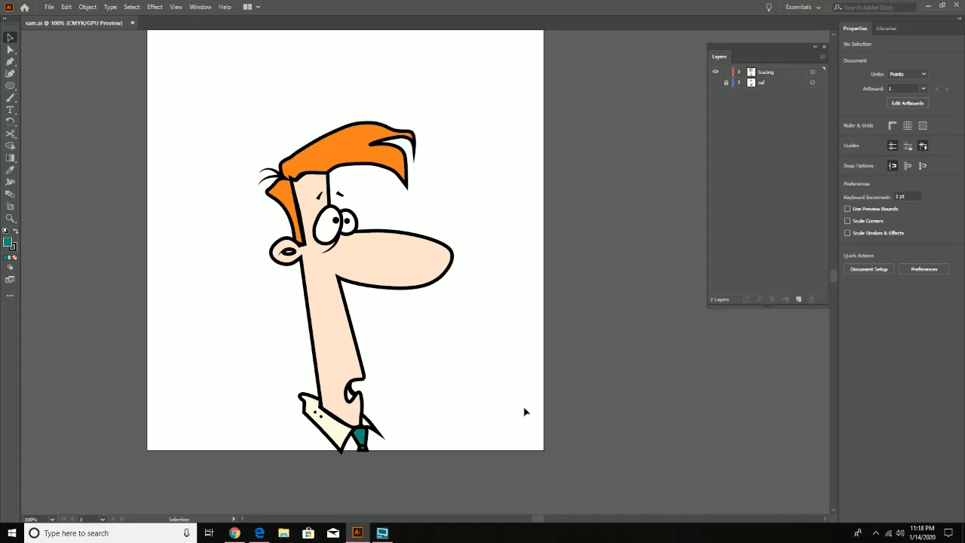
- View the artboard at 25% zoom and look through the list of paths in the tracing layer
{"action": "key", "text": "z"}
{"action": "left_click", "coordinate": [459, 375], "text": "alt"}
{"action": "left_click", "coordinate": [459, 375], "text": "alt"}
{"action": "left_click", "coordinate": [459, 376], "text": "alt"}
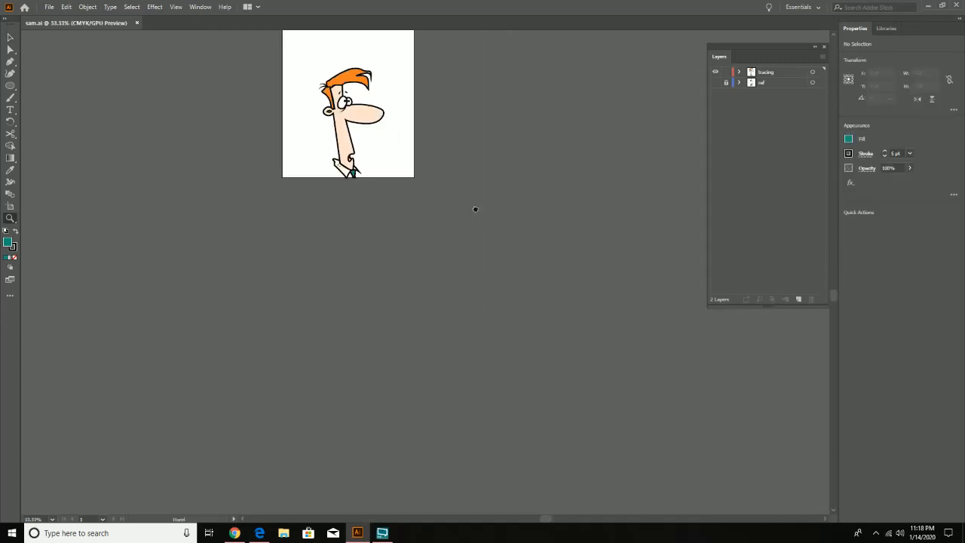
{"action": "left_click_drag", "start_coordinate": [475, 209], "coordinate": [351, 452]}
{"action": "left_click", "coordinate": [414, 387], "text": "alt"}
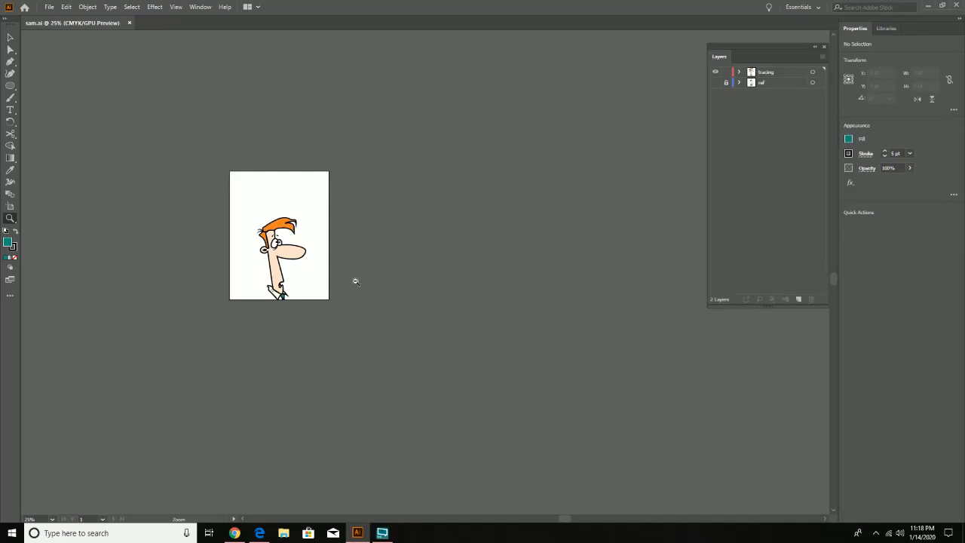
{"action": "left_click_drag", "start_coordinate": [377, 263], "coordinate": [267, 399]}
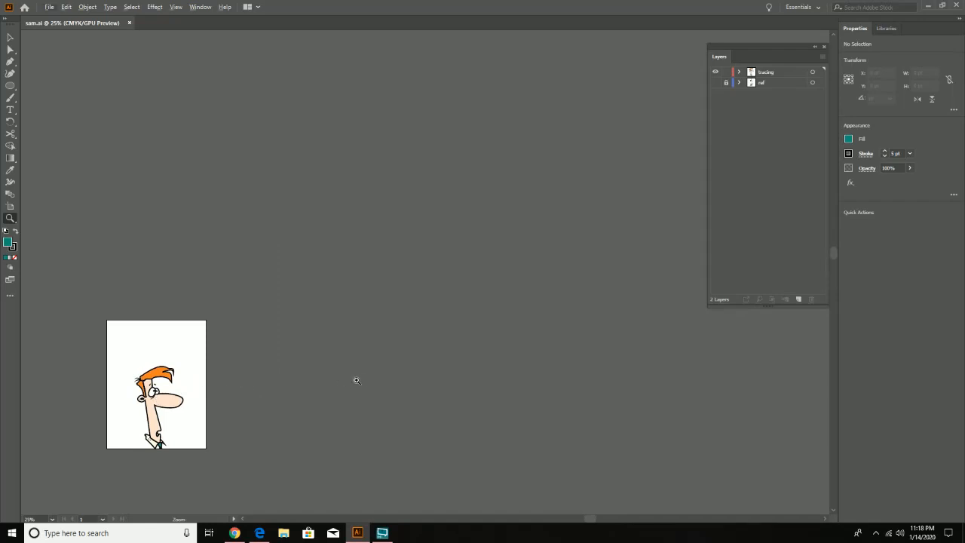
{"action": "left_click_drag", "start_coordinate": [380, 371], "coordinate": [321, 396]}
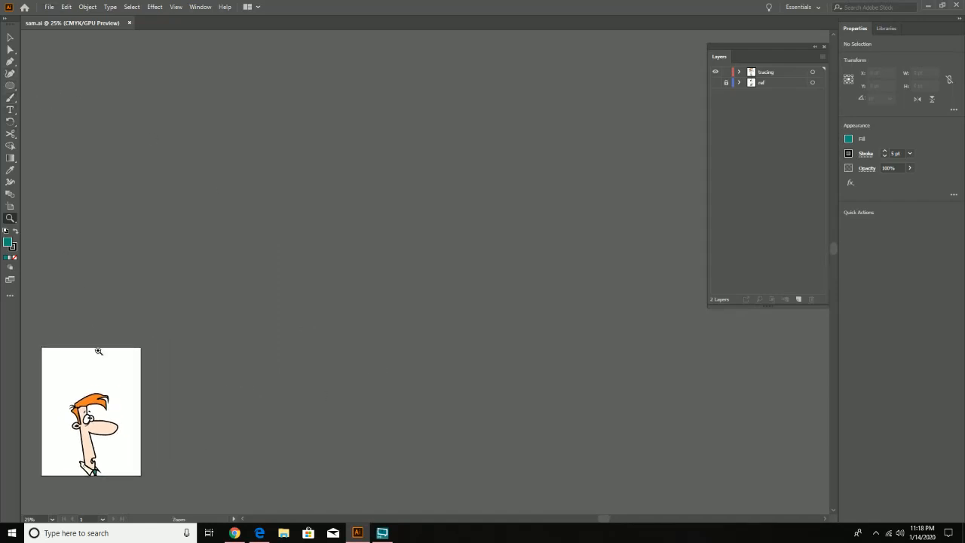
{"action": "left_click", "coordinate": [11, 37]}
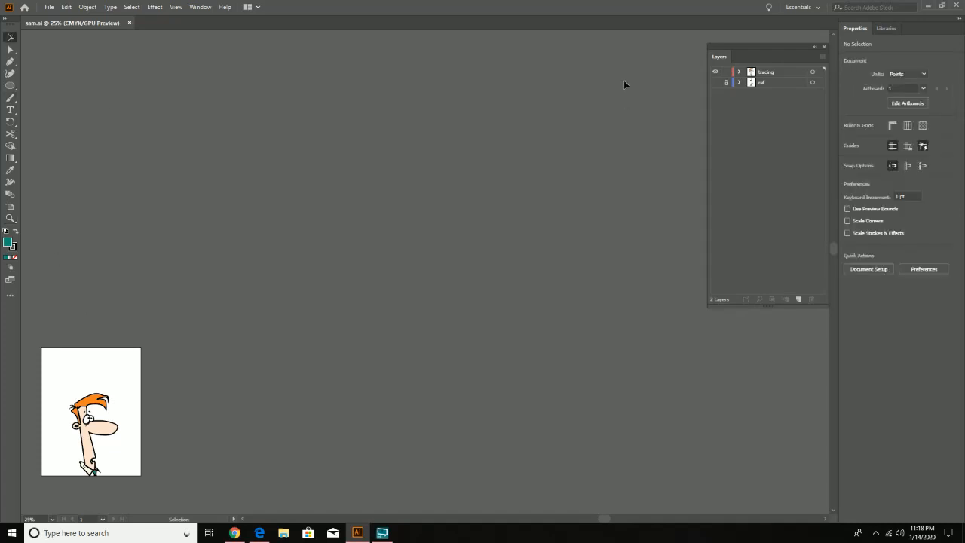
{"action": "left_click", "coordinate": [740, 72]}
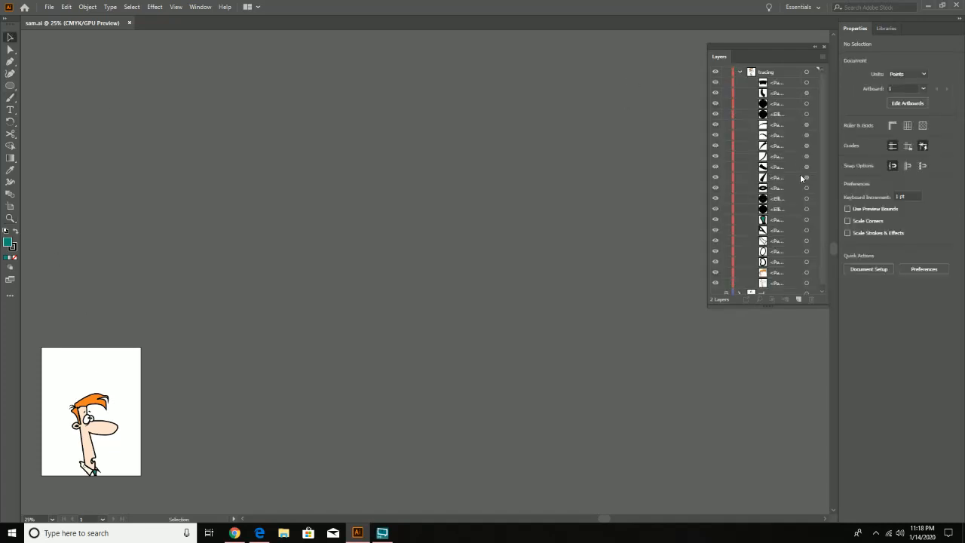
{"action": "scroll", "coordinate": [798, 194], "scroll_direction": "down", "scroll_amount": 1}
{"action": "scroll", "coordinate": [764, 113], "scroll_direction": "up", "scroll_amount": 1}
{"action": "left_click", "coordinate": [739, 72]}
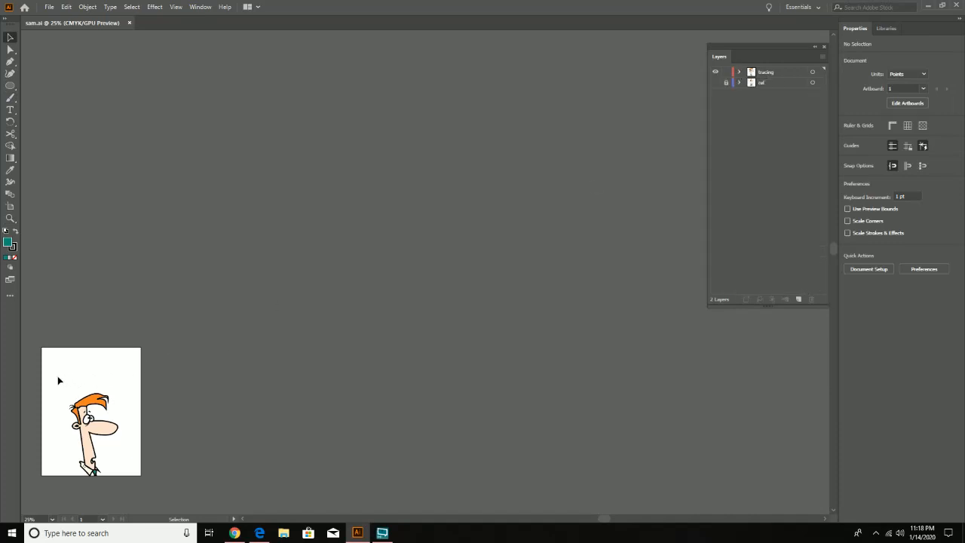
- Move the whole character off the artboard and scale it up proportionally to about 2397 by 4062 pt
{"action": "left_click_drag", "start_coordinate": [57, 375], "coordinate": [177, 491]}
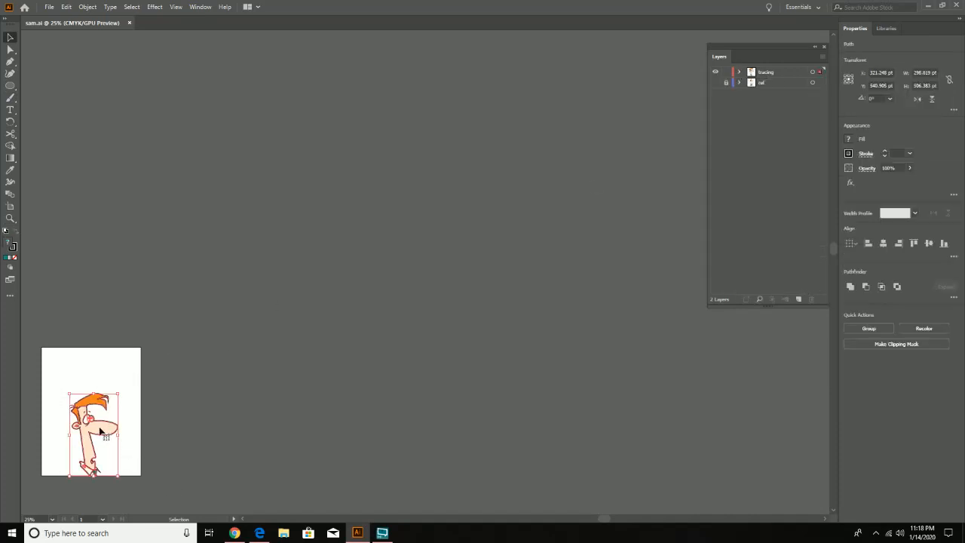
{"action": "left_click_drag", "start_coordinate": [101, 431], "coordinate": [403, 390]}
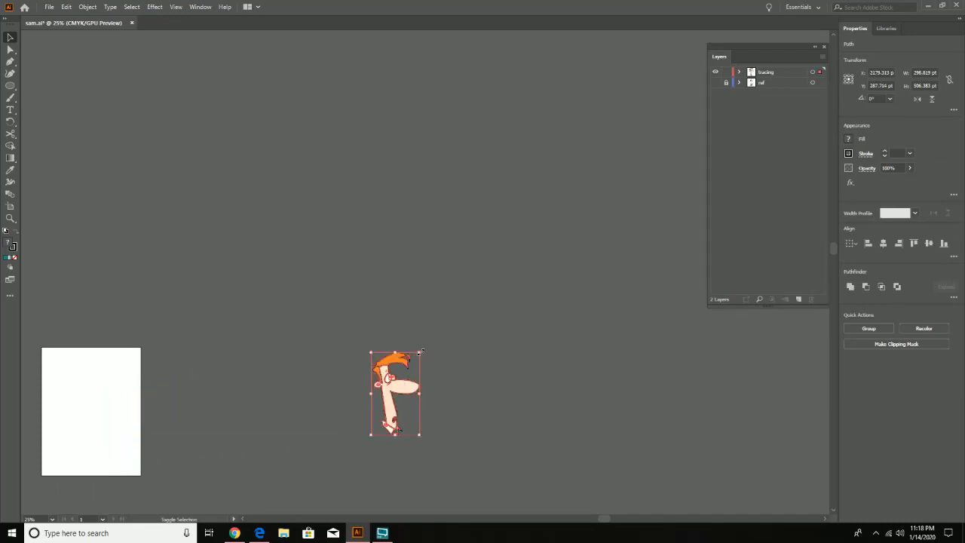
{"action": "mouse_move", "coordinate": [419, 352]}
{"action": "left_mouse_down"}
{"action": "mouse_move", "coordinate": [478, 273]}
{"action": "mouse_move", "coordinate": [739, 27]}
{"action": "mouse_move", "coordinate": [689, 155]}
{"action": "left_mouse_up"}
{"action": "left_click_drag", "start_coordinate": [526, 366], "coordinate": [453, 158]}
{"action": "left_click_drag", "start_coordinate": [339, 383], "coordinate": [391, 409]}
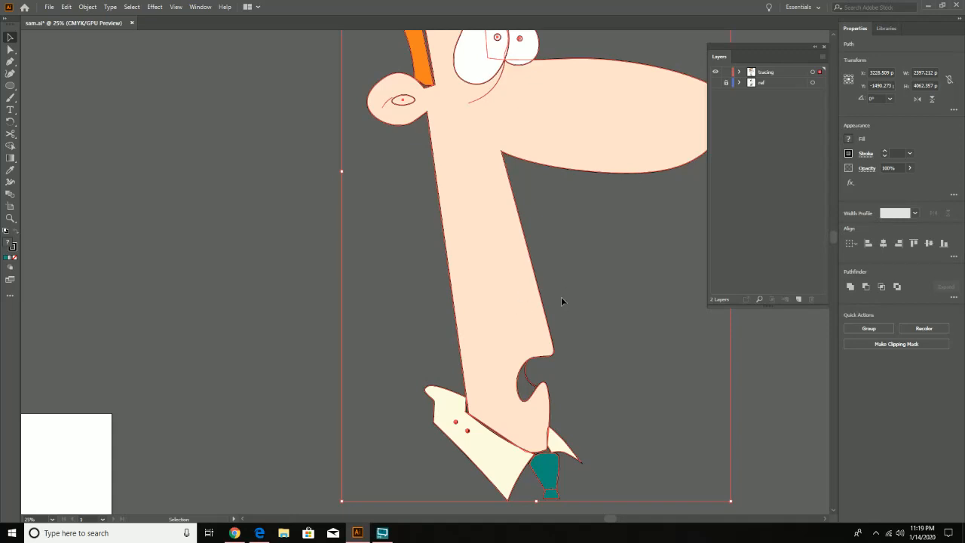
- Undo the scaling and the move of the character, and deselect it
{"action": "key", "text": "ctrl"}
{"action": "key", "text": "ctrl"}
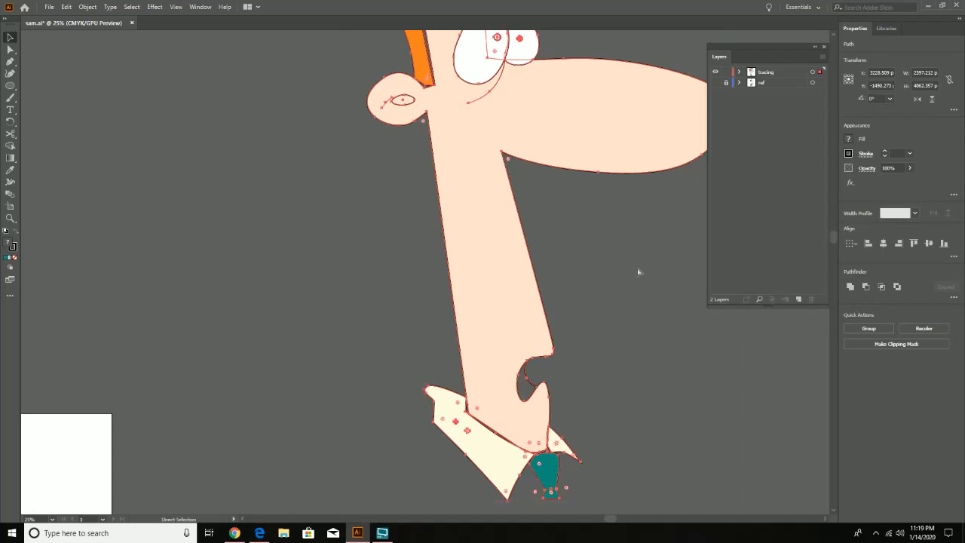
{"action": "key", "text": "ctrl+z"}
{"action": "key", "text": "ctrl+z"}
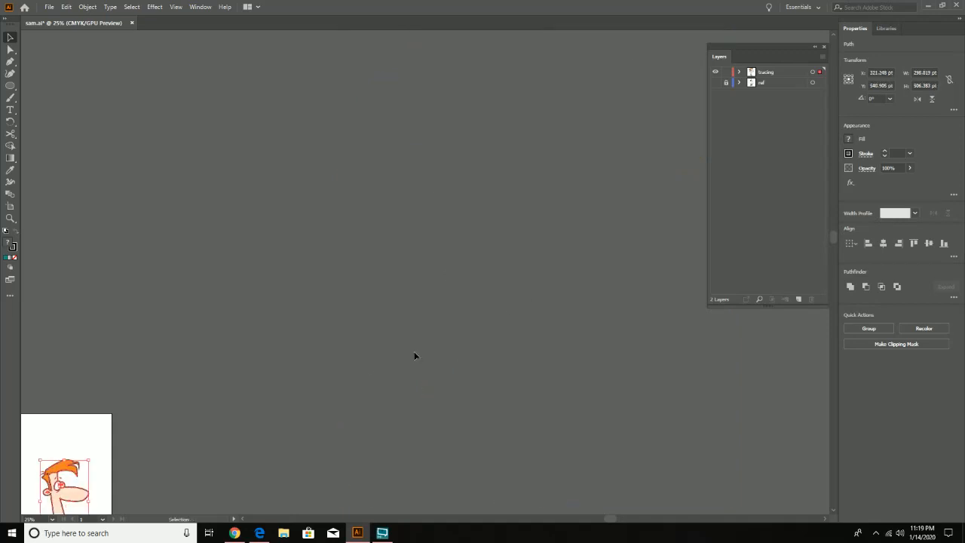
{"action": "key", "text": "space"}
{"action": "left_click_drag", "start_coordinate": [218, 378], "coordinate": [540, 110]}
{"action": "left_click", "coordinate": [400, 239]}
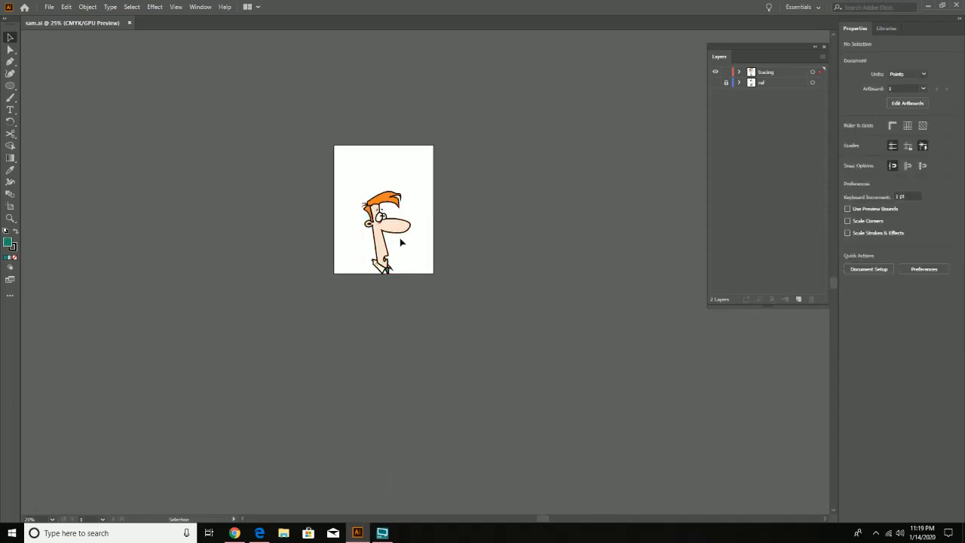
- Examine the finished character on the artboard at 100% zoom
{"action": "key", "text": "z"}
{"action": "left_click", "coordinate": [400, 238]}
{"action": "left_click", "coordinate": [400, 239]}
{"action": "key", "text": "space"}
{"action": "left_click_drag", "start_coordinate": [473, 339], "coordinate": [396, 254]}
{"action": "left_click", "coordinate": [396, 254]}
{"action": "left_click", "coordinate": [396, 254]}
{"action": "key", "text": "space"}
{"action": "left_click_drag", "start_coordinate": [476, 276], "coordinate": [442, 363]}
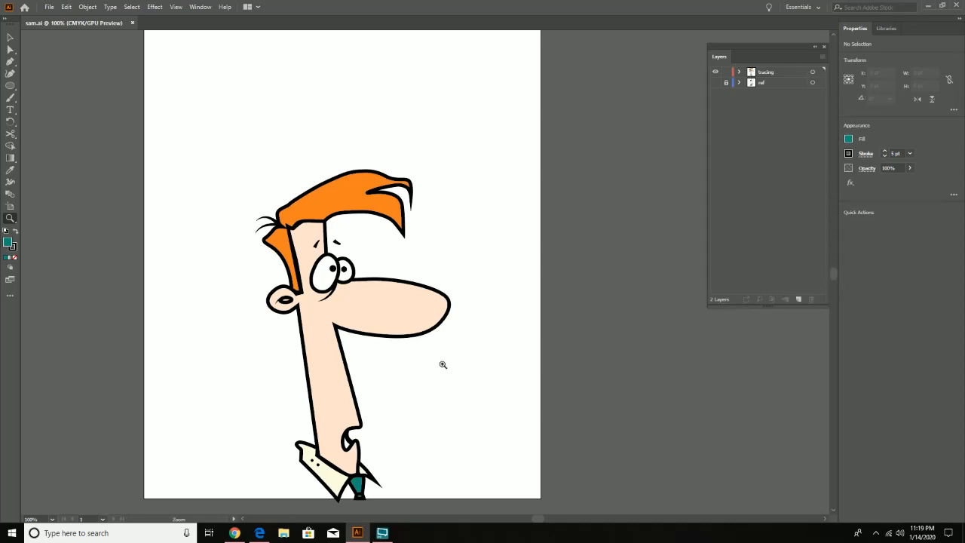
{"action": "left_click_drag", "start_coordinate": [443, 377], "coordinate": [468, 349]}
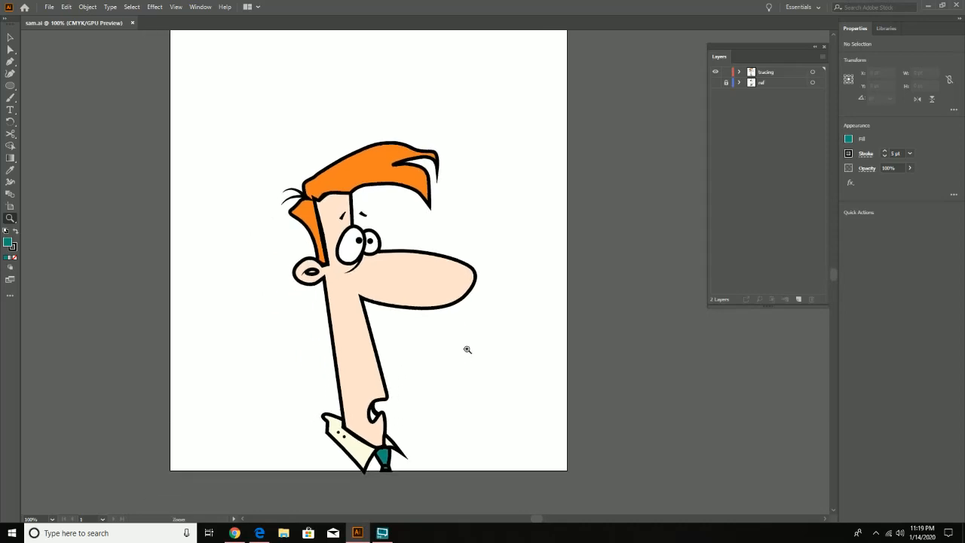